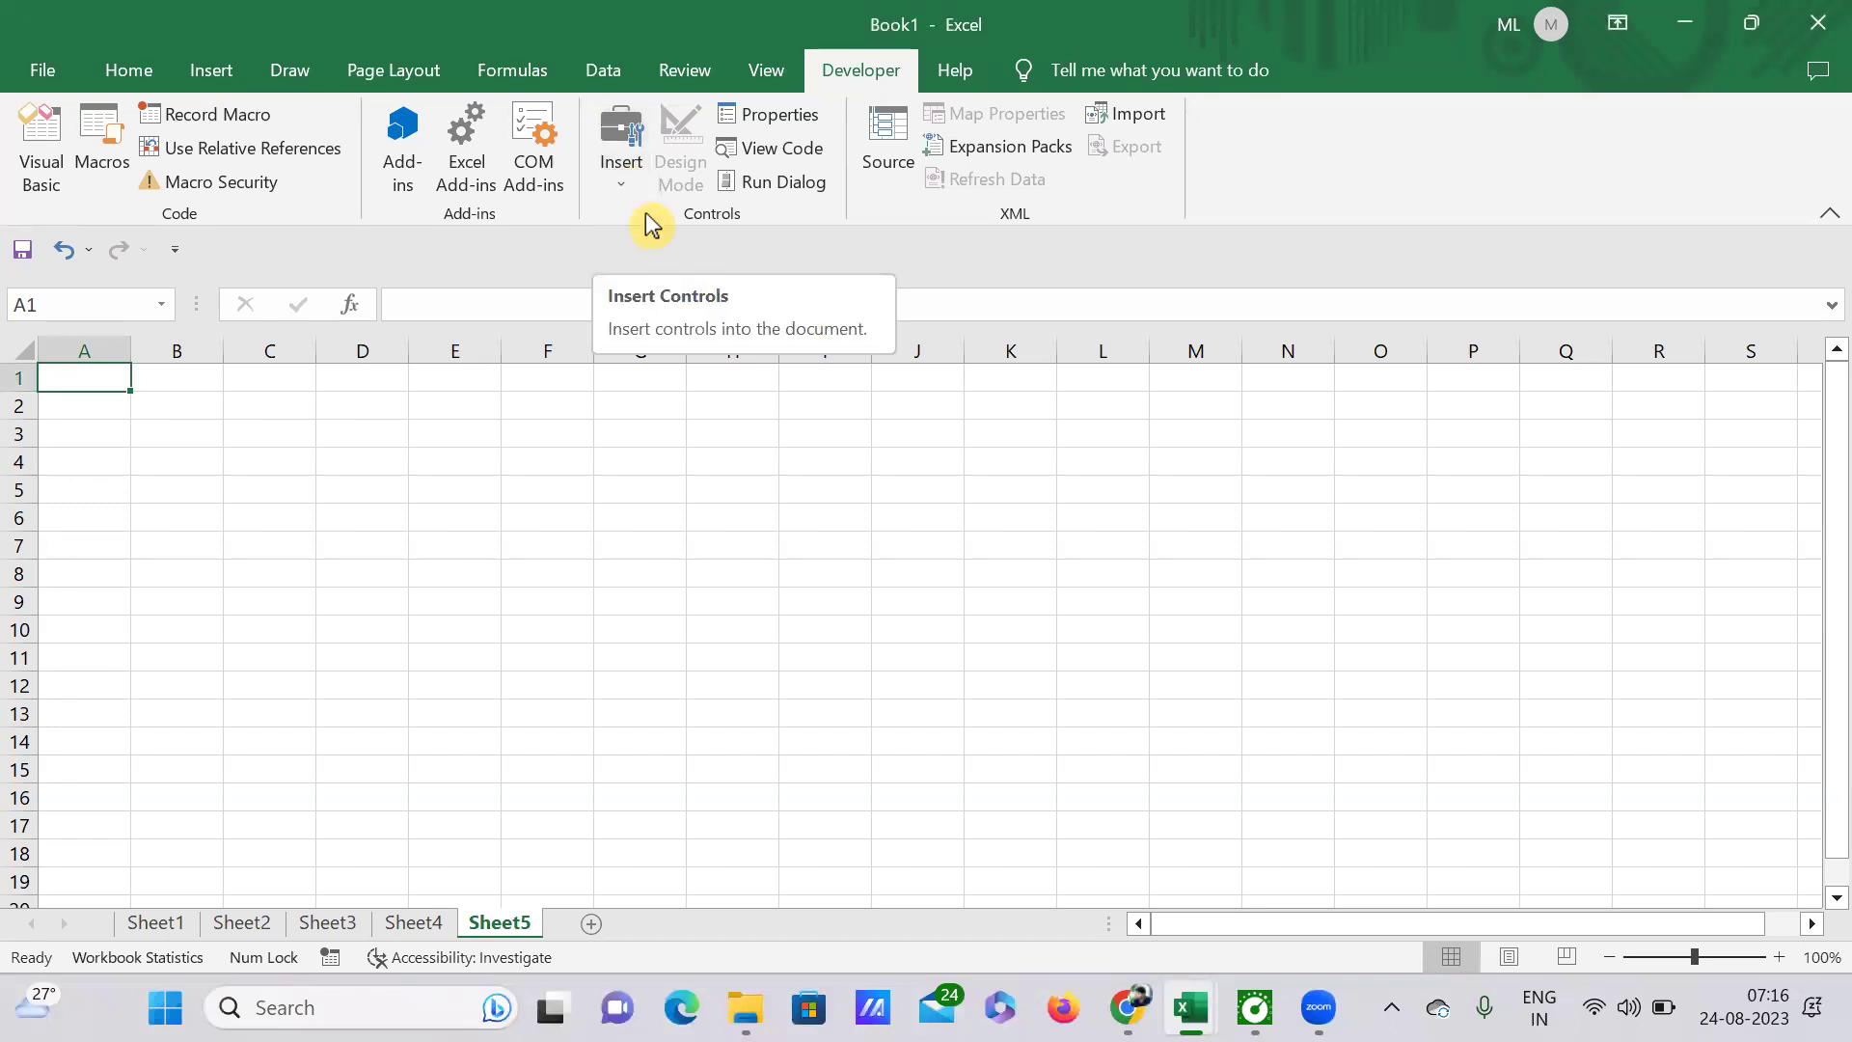
# Step: Draw a Form Control checkbox, 'Check Box 1', starting at cell B2 of Sheet5
pyautogui.click(628, 182)
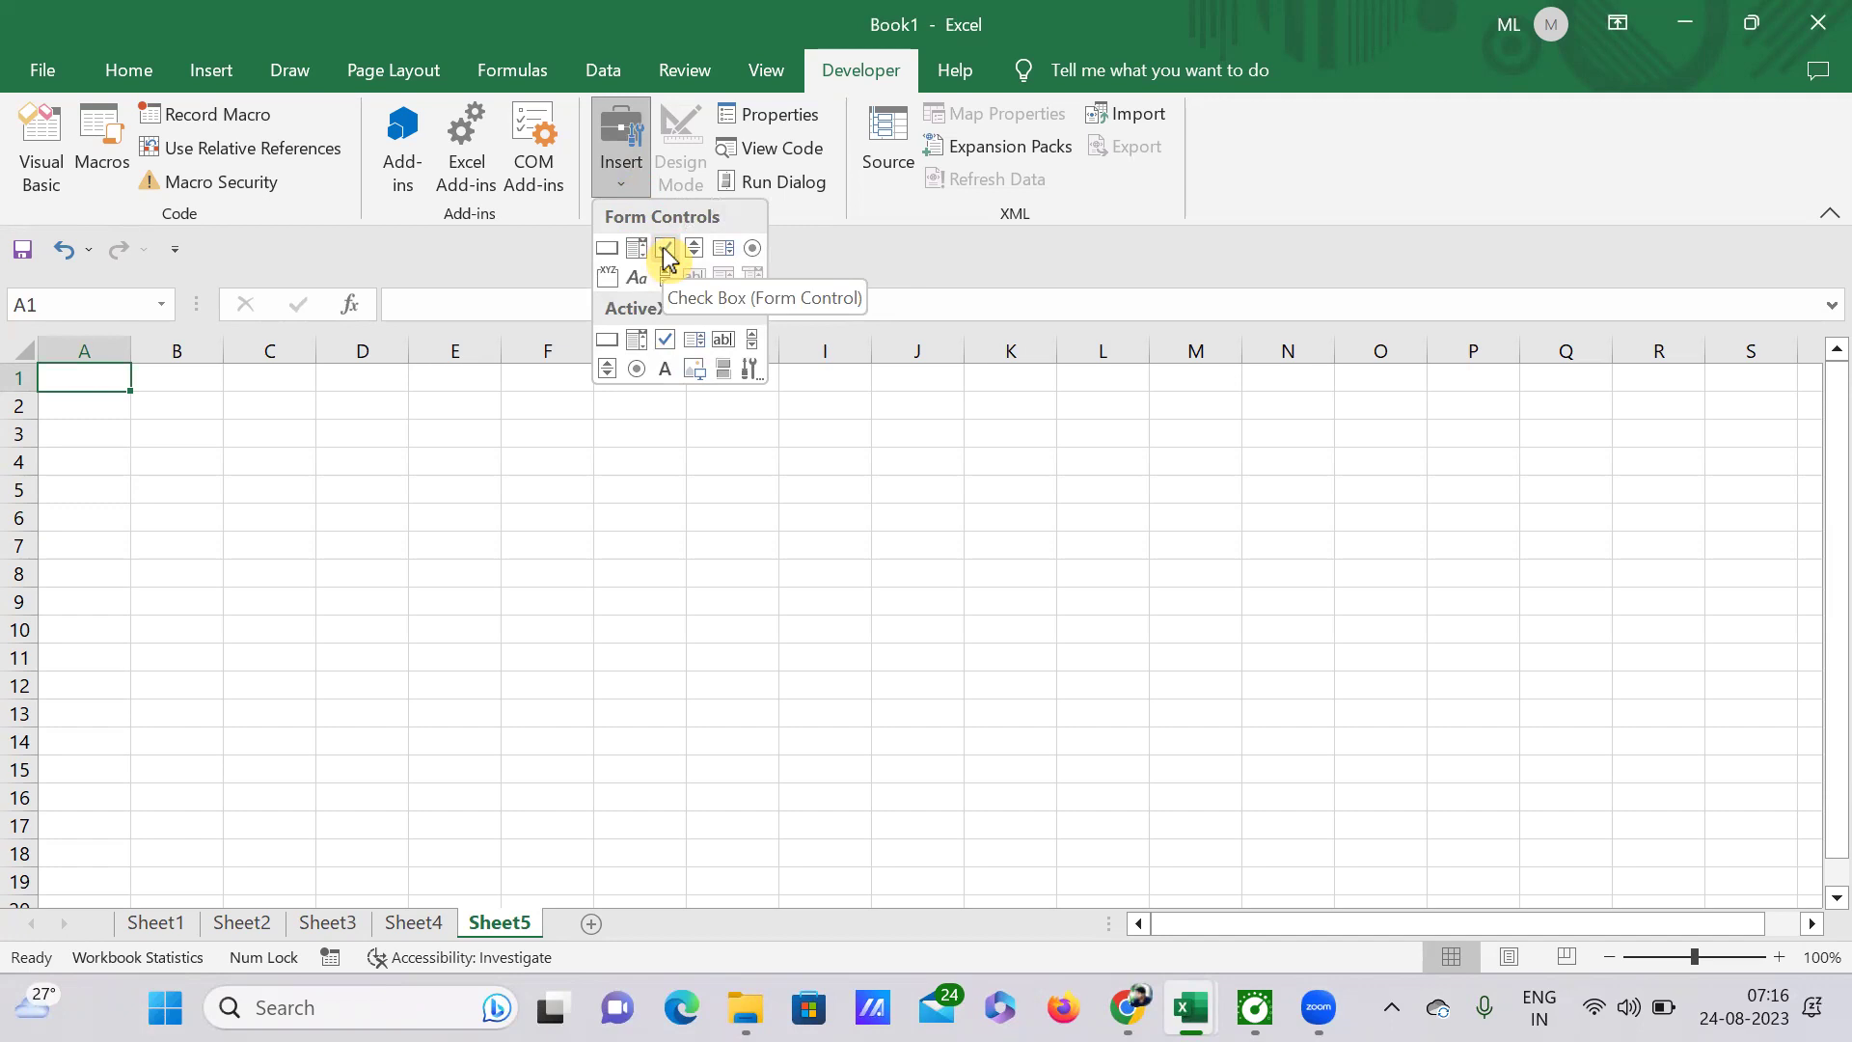
pyautogui.click(666, 249)
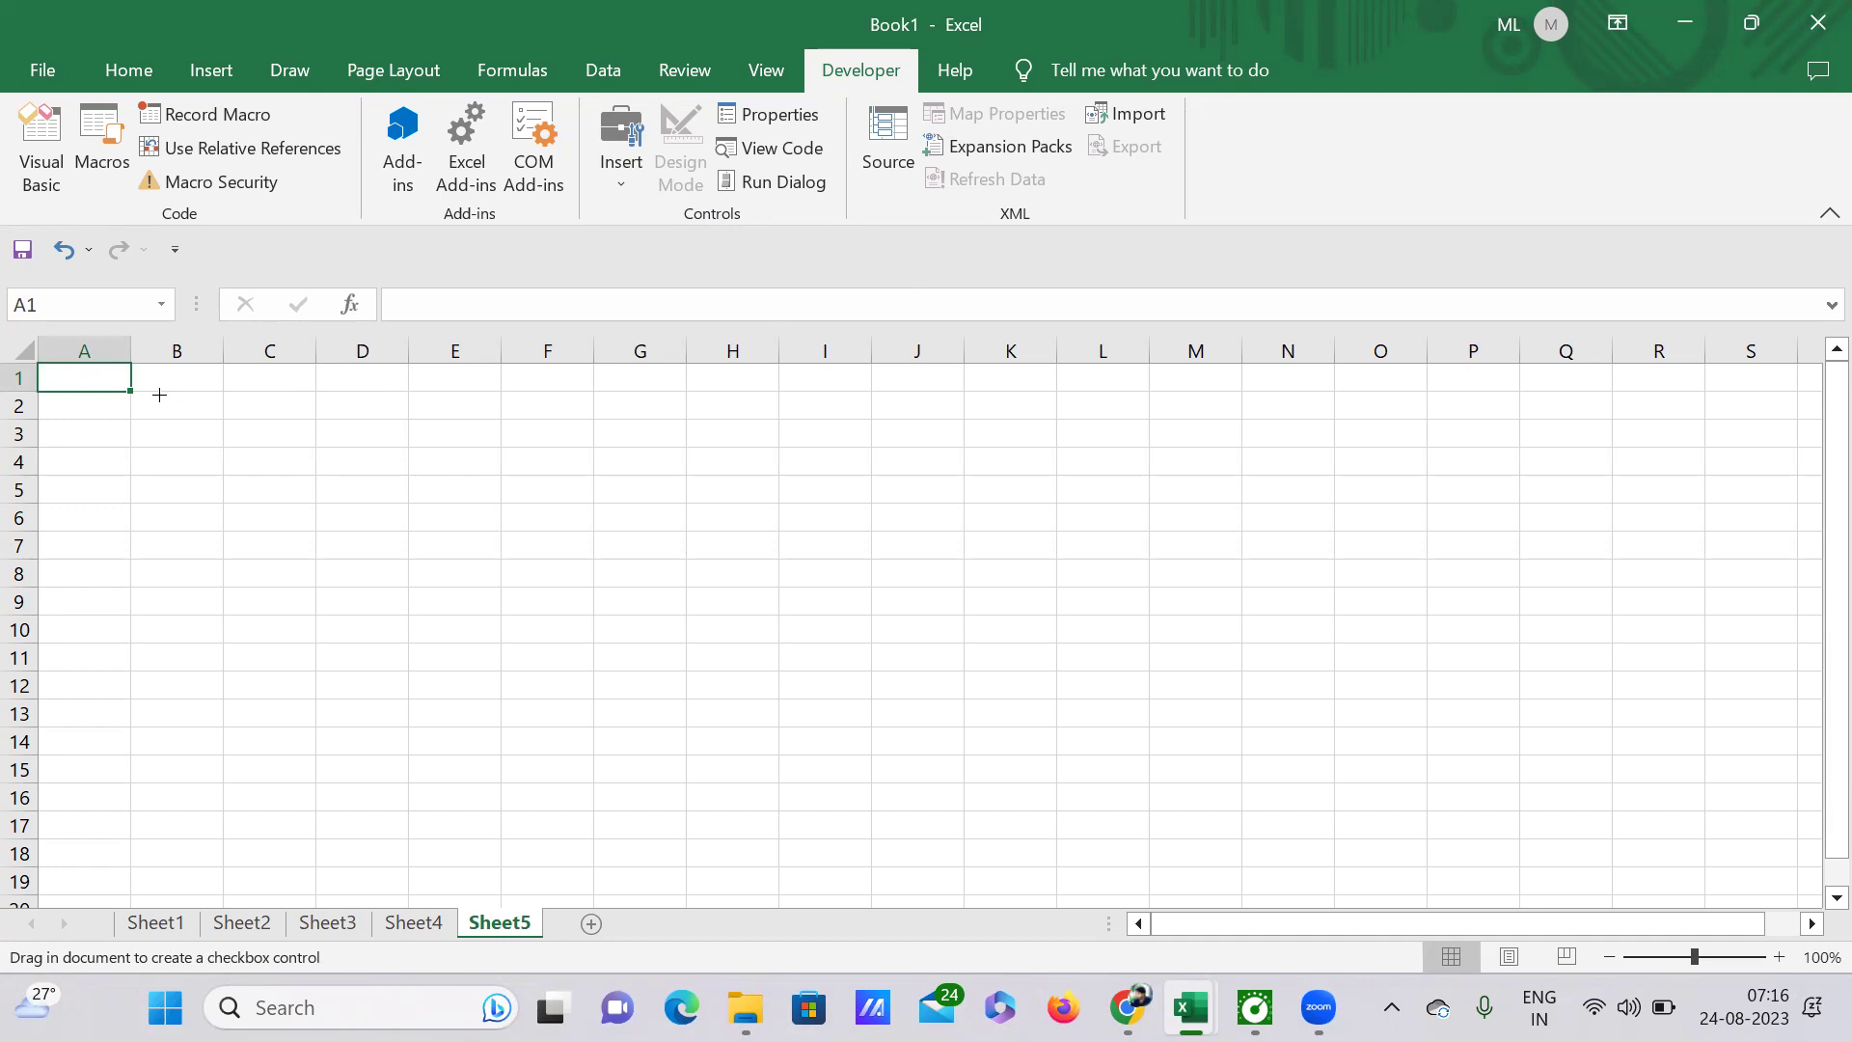
pyautogui.moveTo(146, 396); pyautogui.dragTo(329, 416)
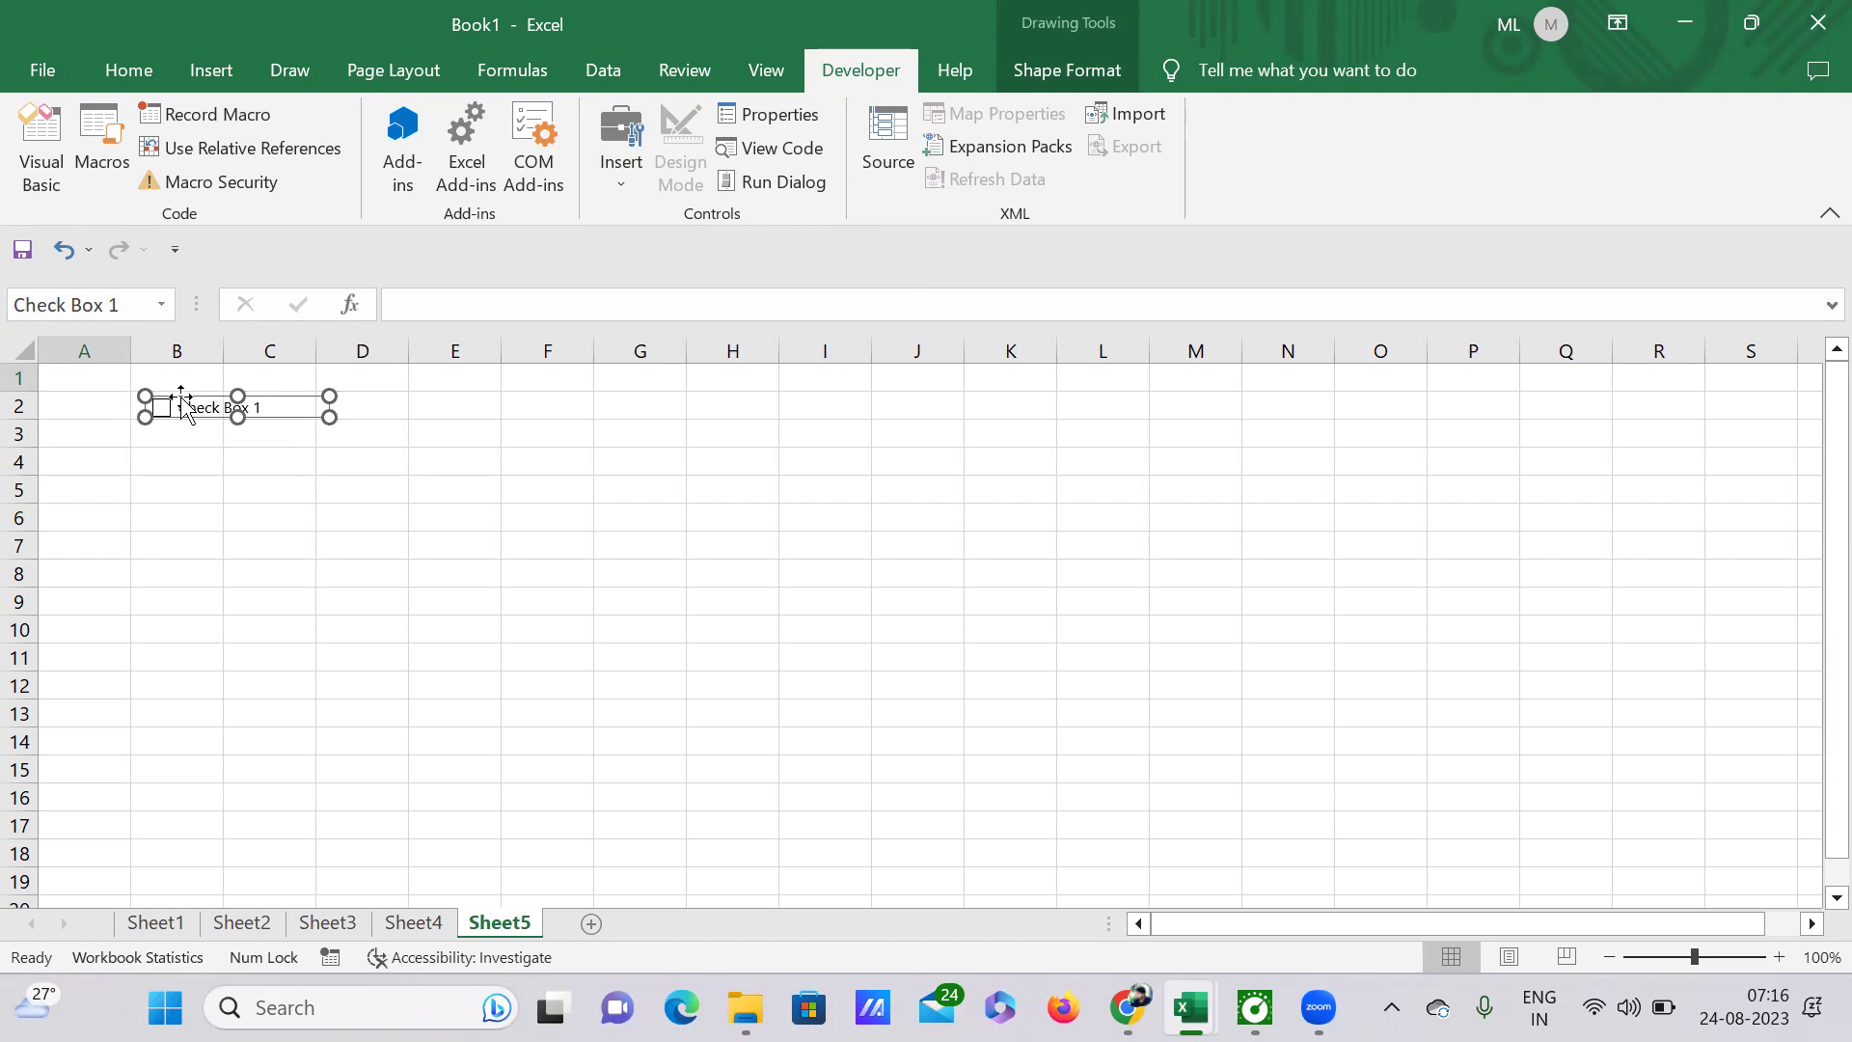
# Step: Delete the 'Check Box 1' label text and narrow the checkbox to fit inside B2
pyautogui.scroll(6, 244, 446)
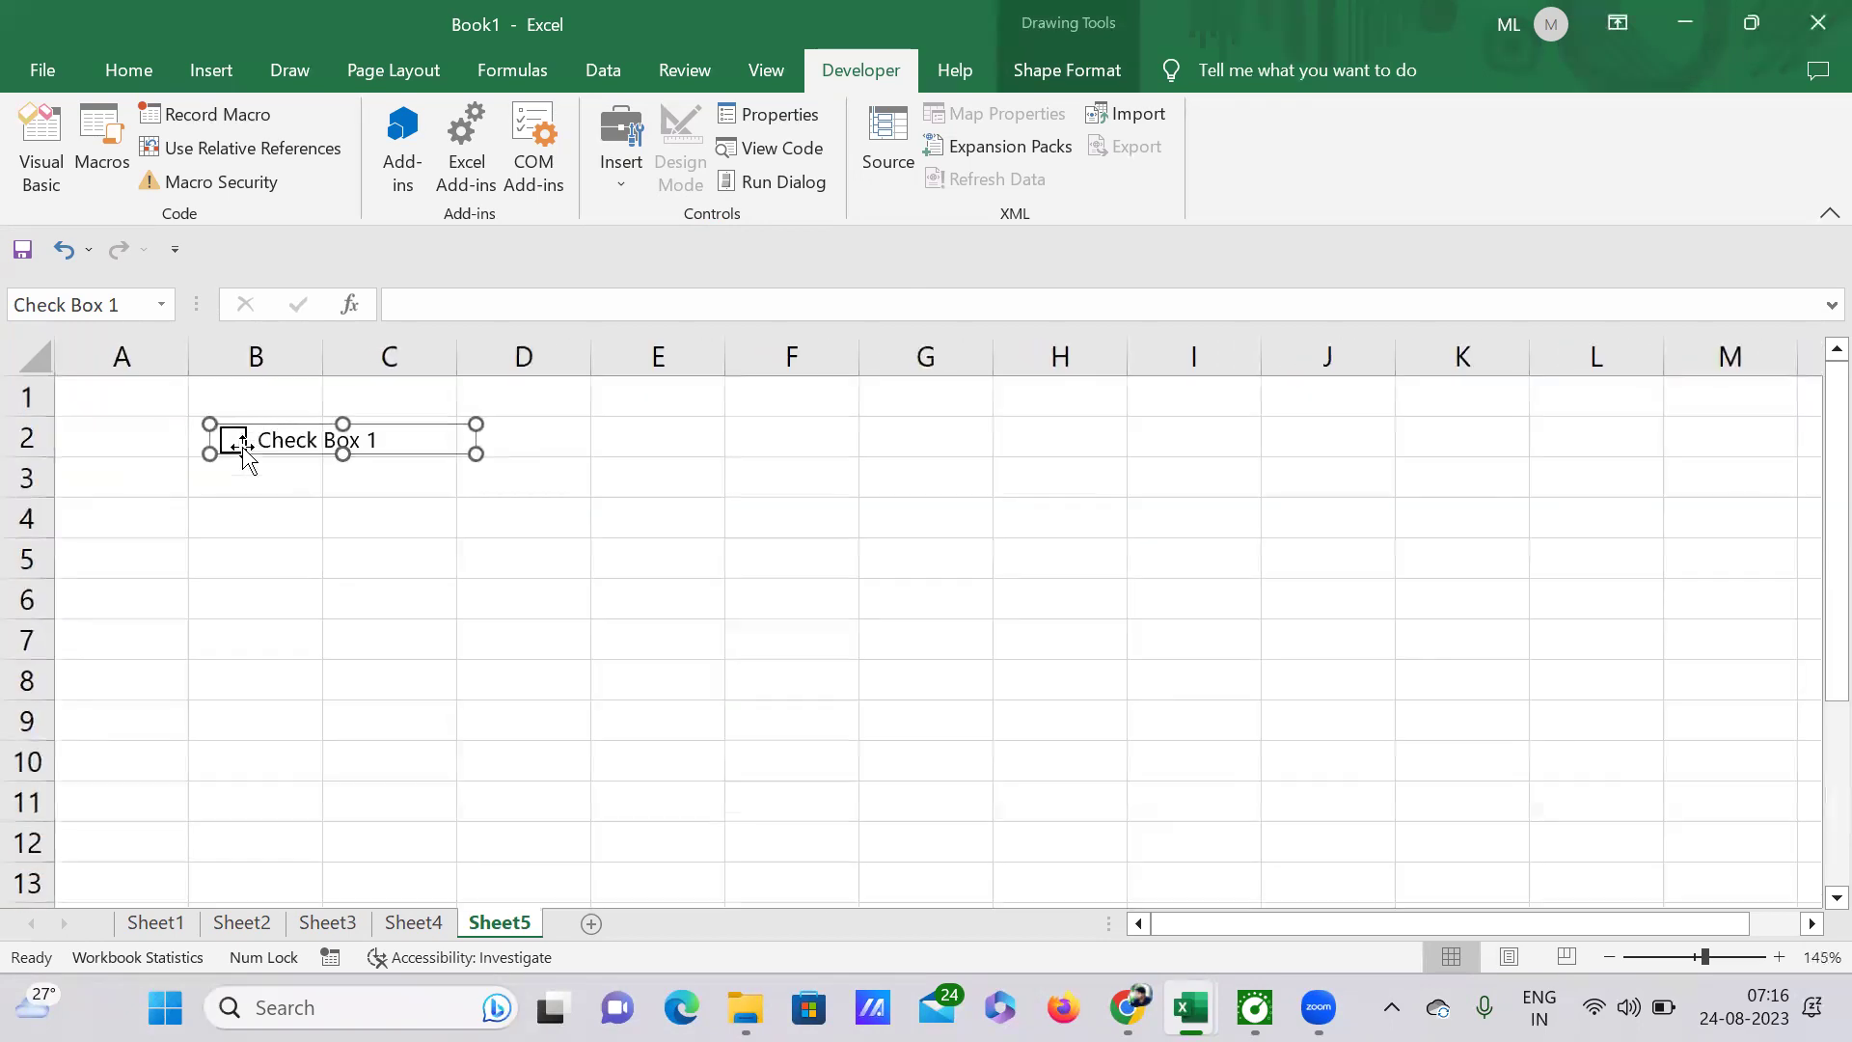
pyautogui.scroll(2, 243, 446)
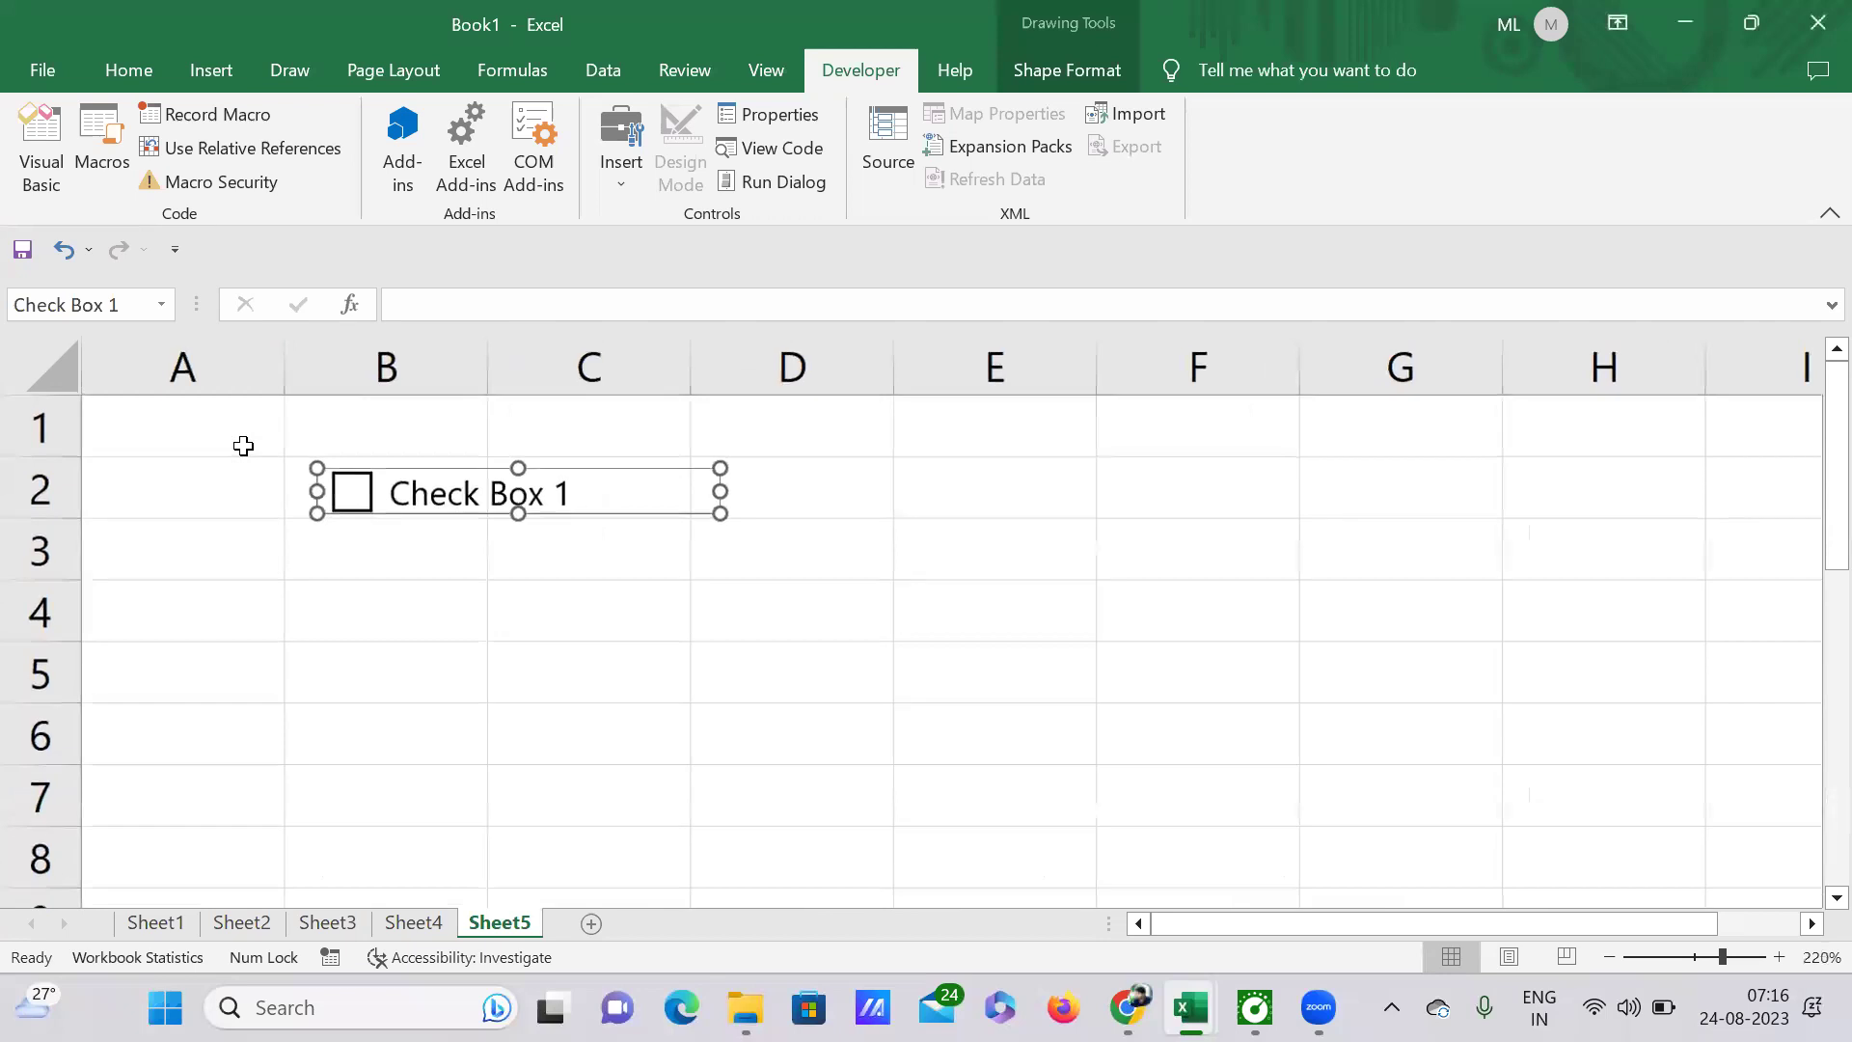
pyautogui.click(395, 497)
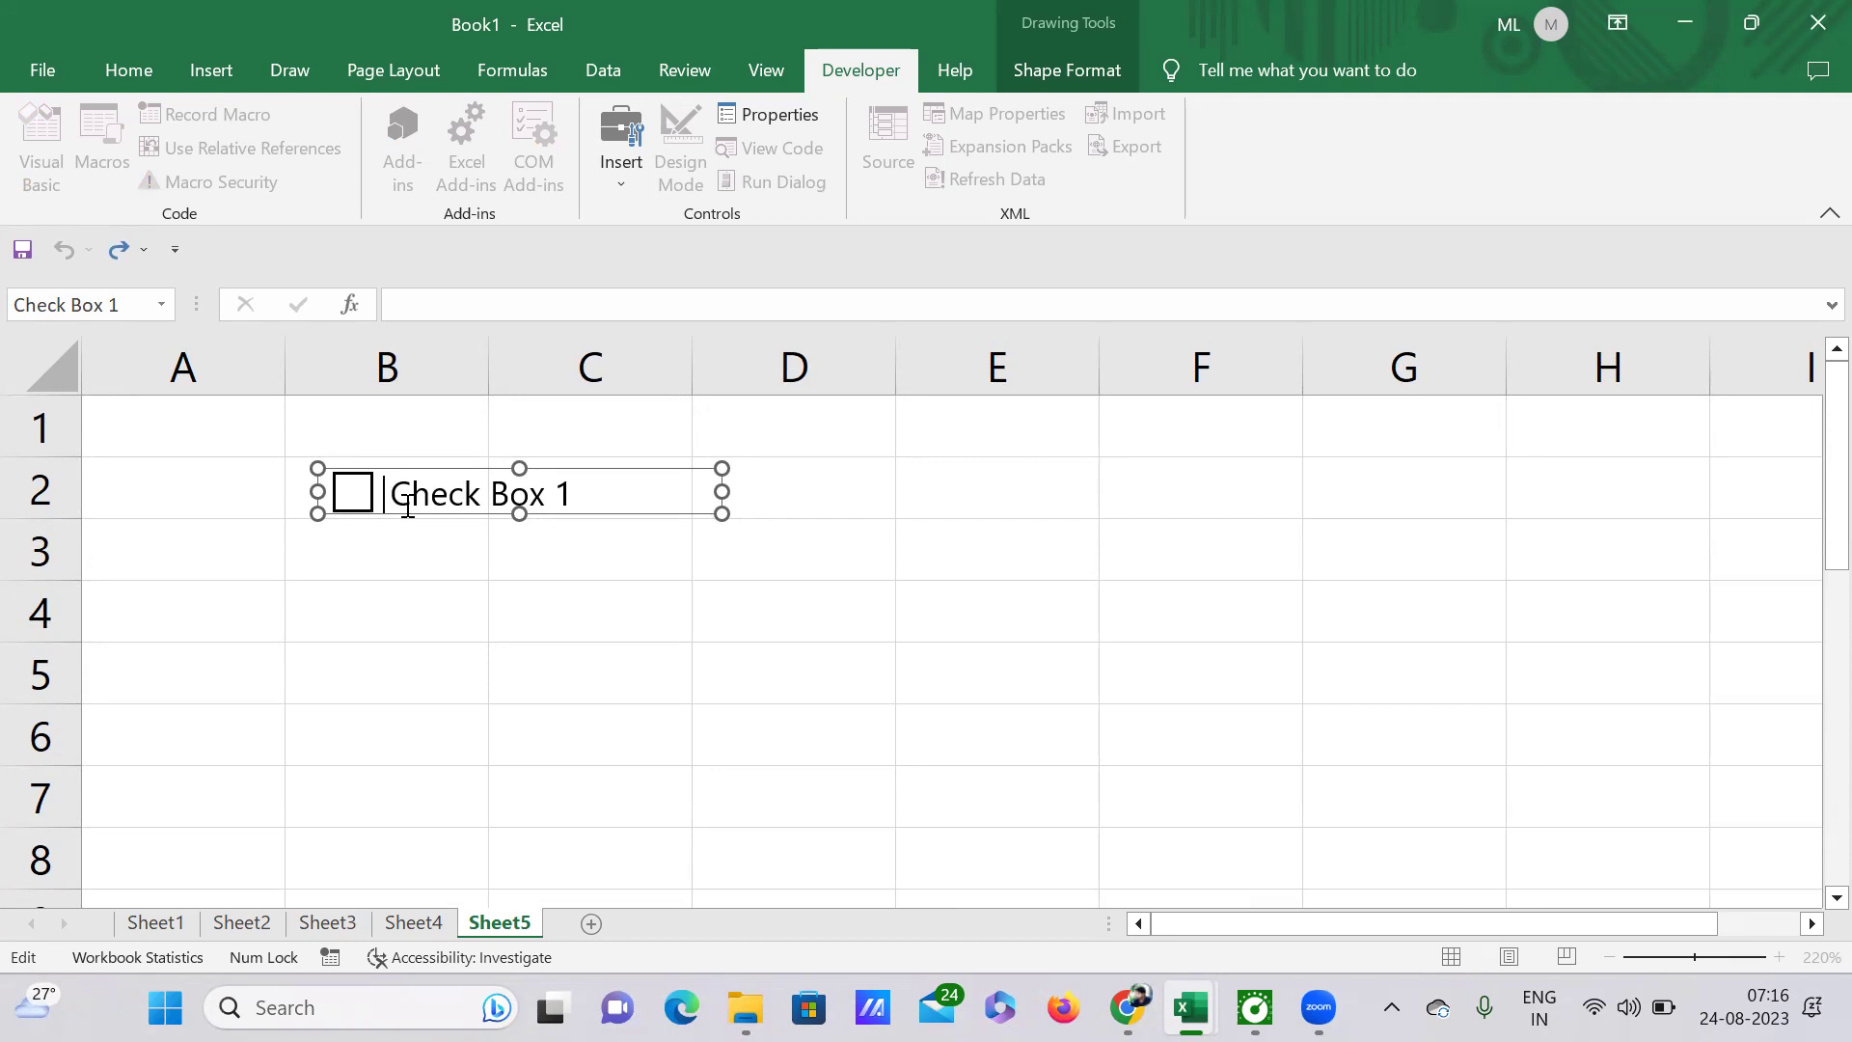
pyautogui.press('Delete')
pyautogui.press('Delete')
pyautogui.press('Delete')
pyautogui.press('Delete')
pyautogui.press('Delete')
pyautogui.press('Delete')
pyautogui.press('Delete')
pyautogui.press('Delete')
pyautogui.press('Delete')
pyautogui.press('Delete')
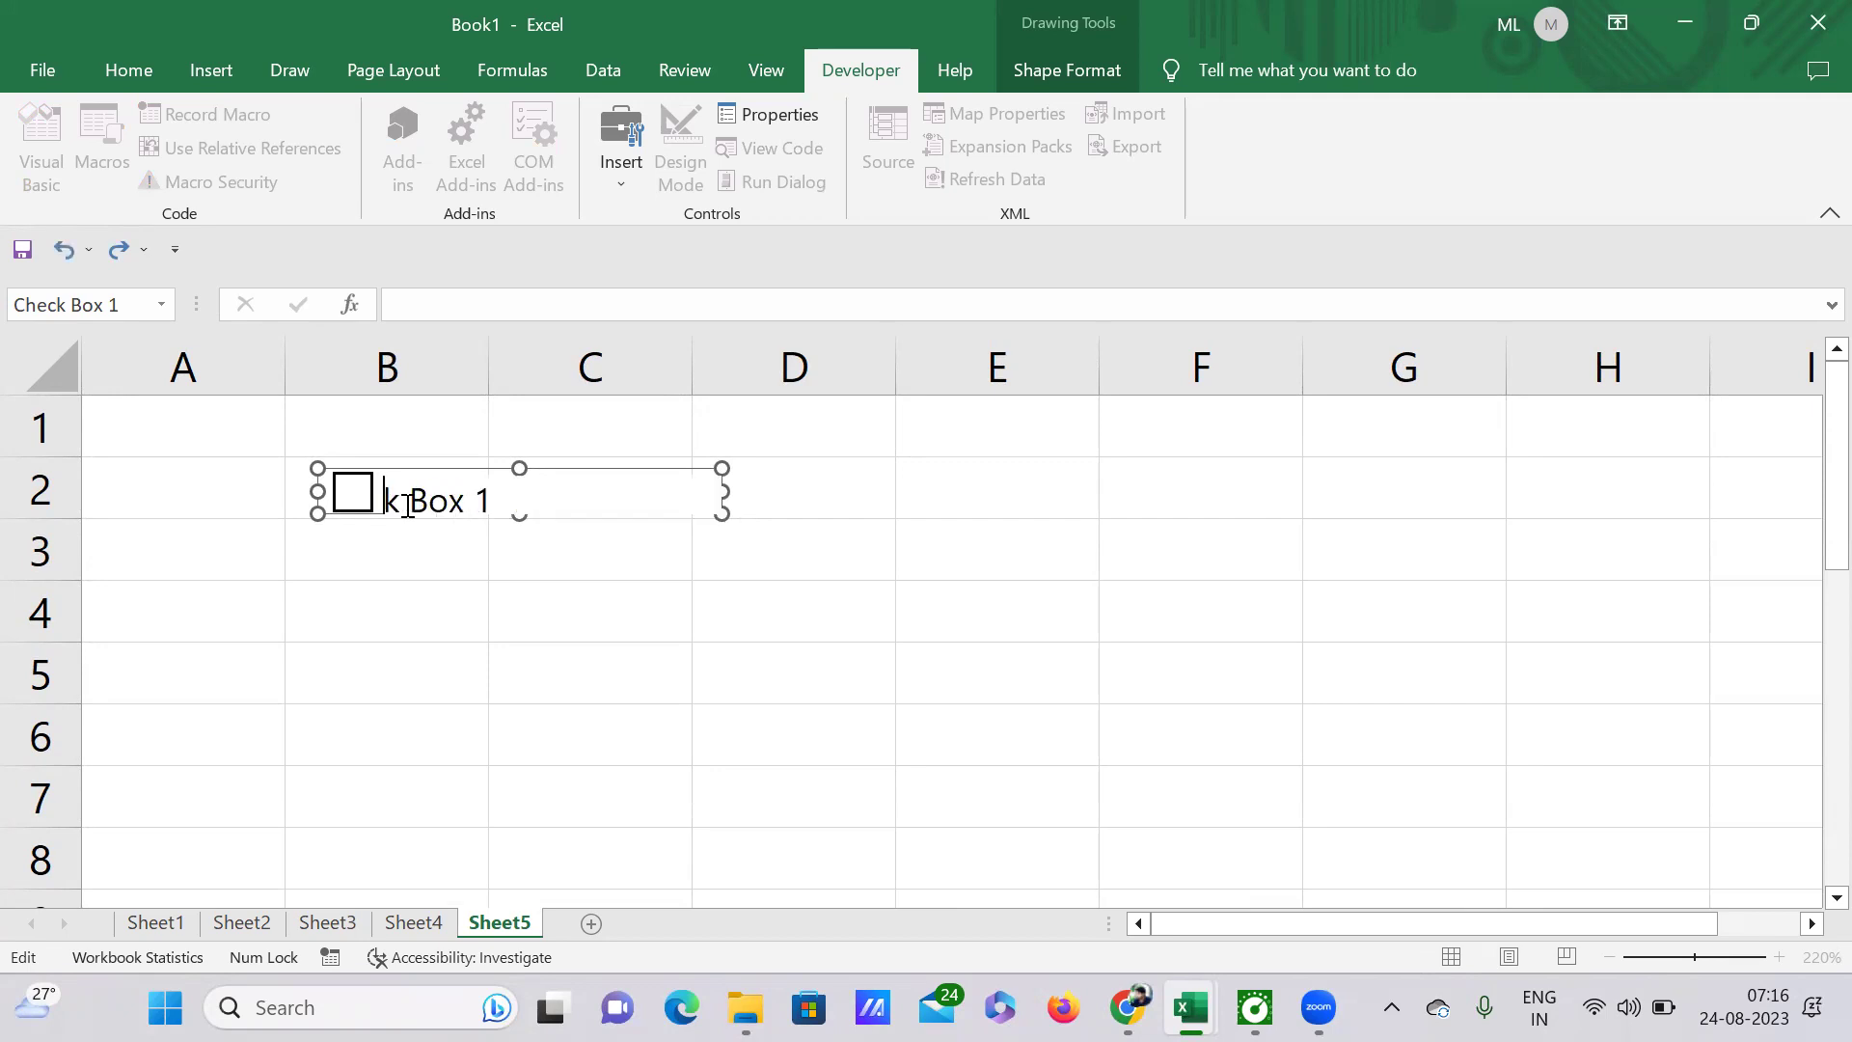
pyautogui.press('Delete')
pyautogui.moveTo(723, 492); pyautogui.dragTo(430, 487)
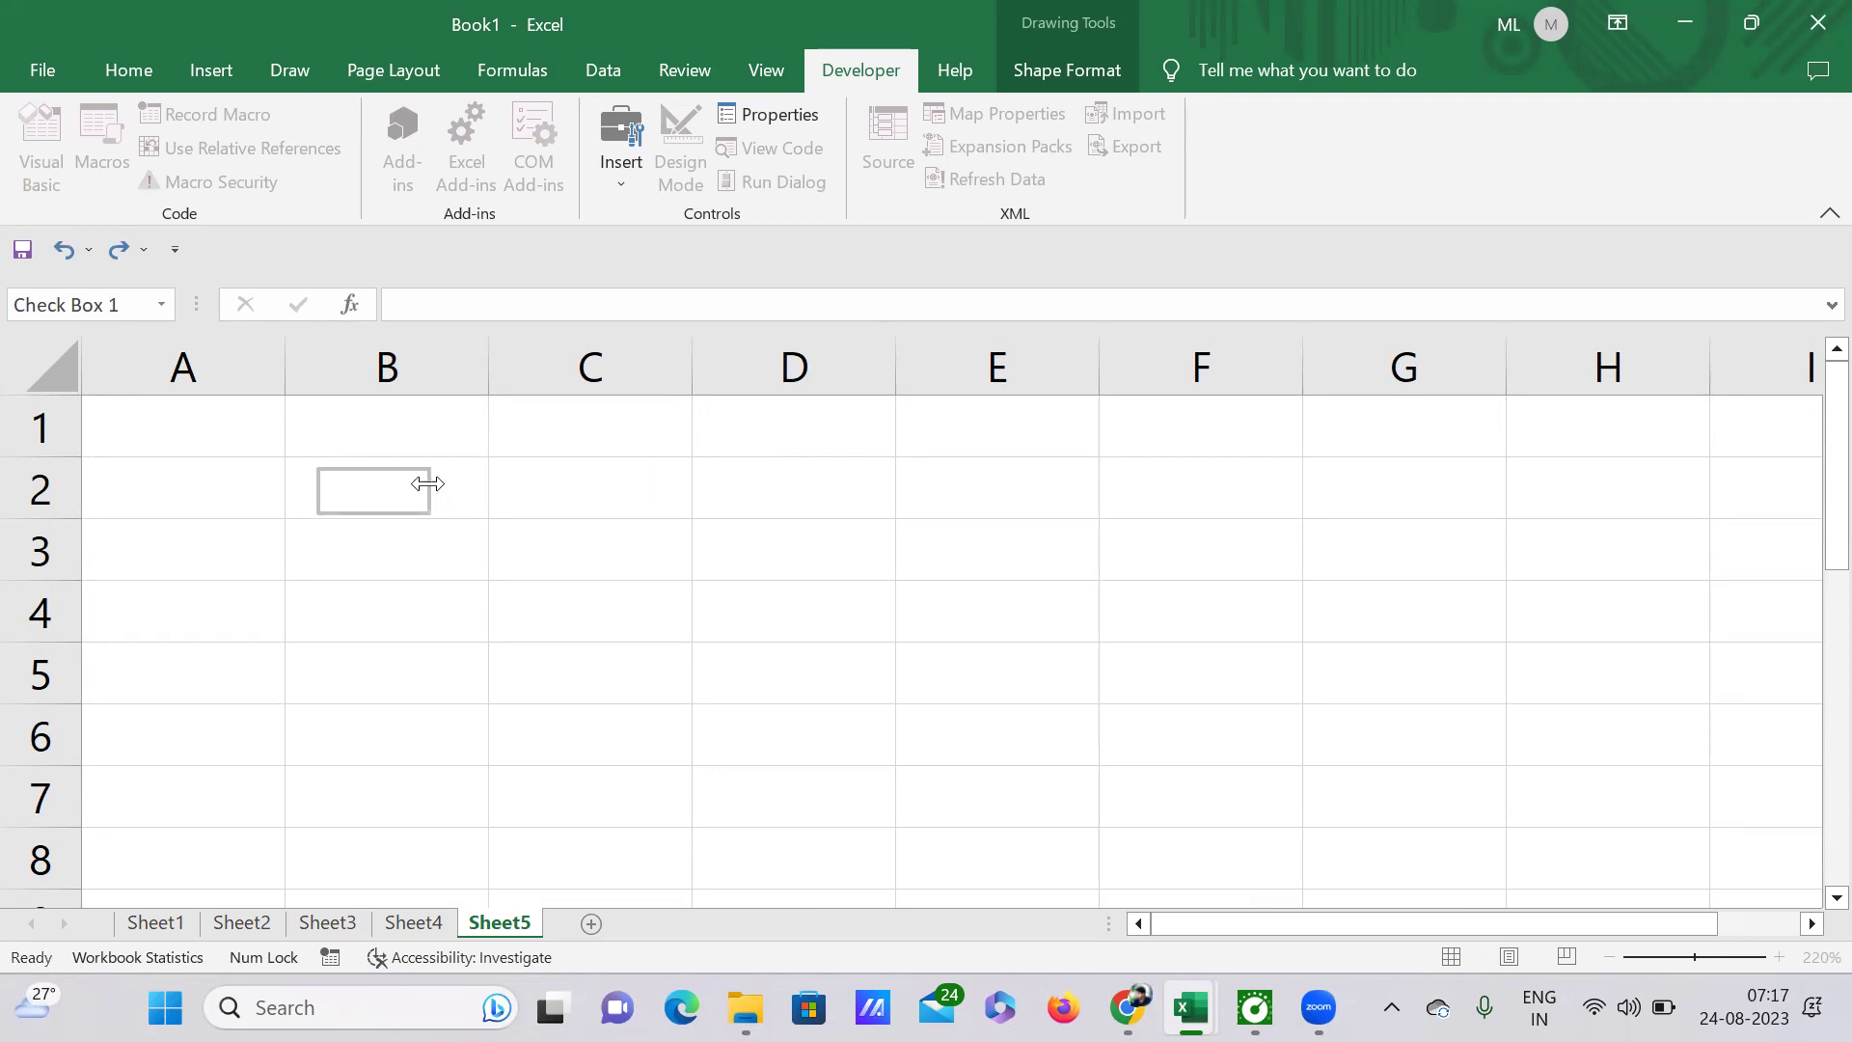
pyautogui.click(424, 558)
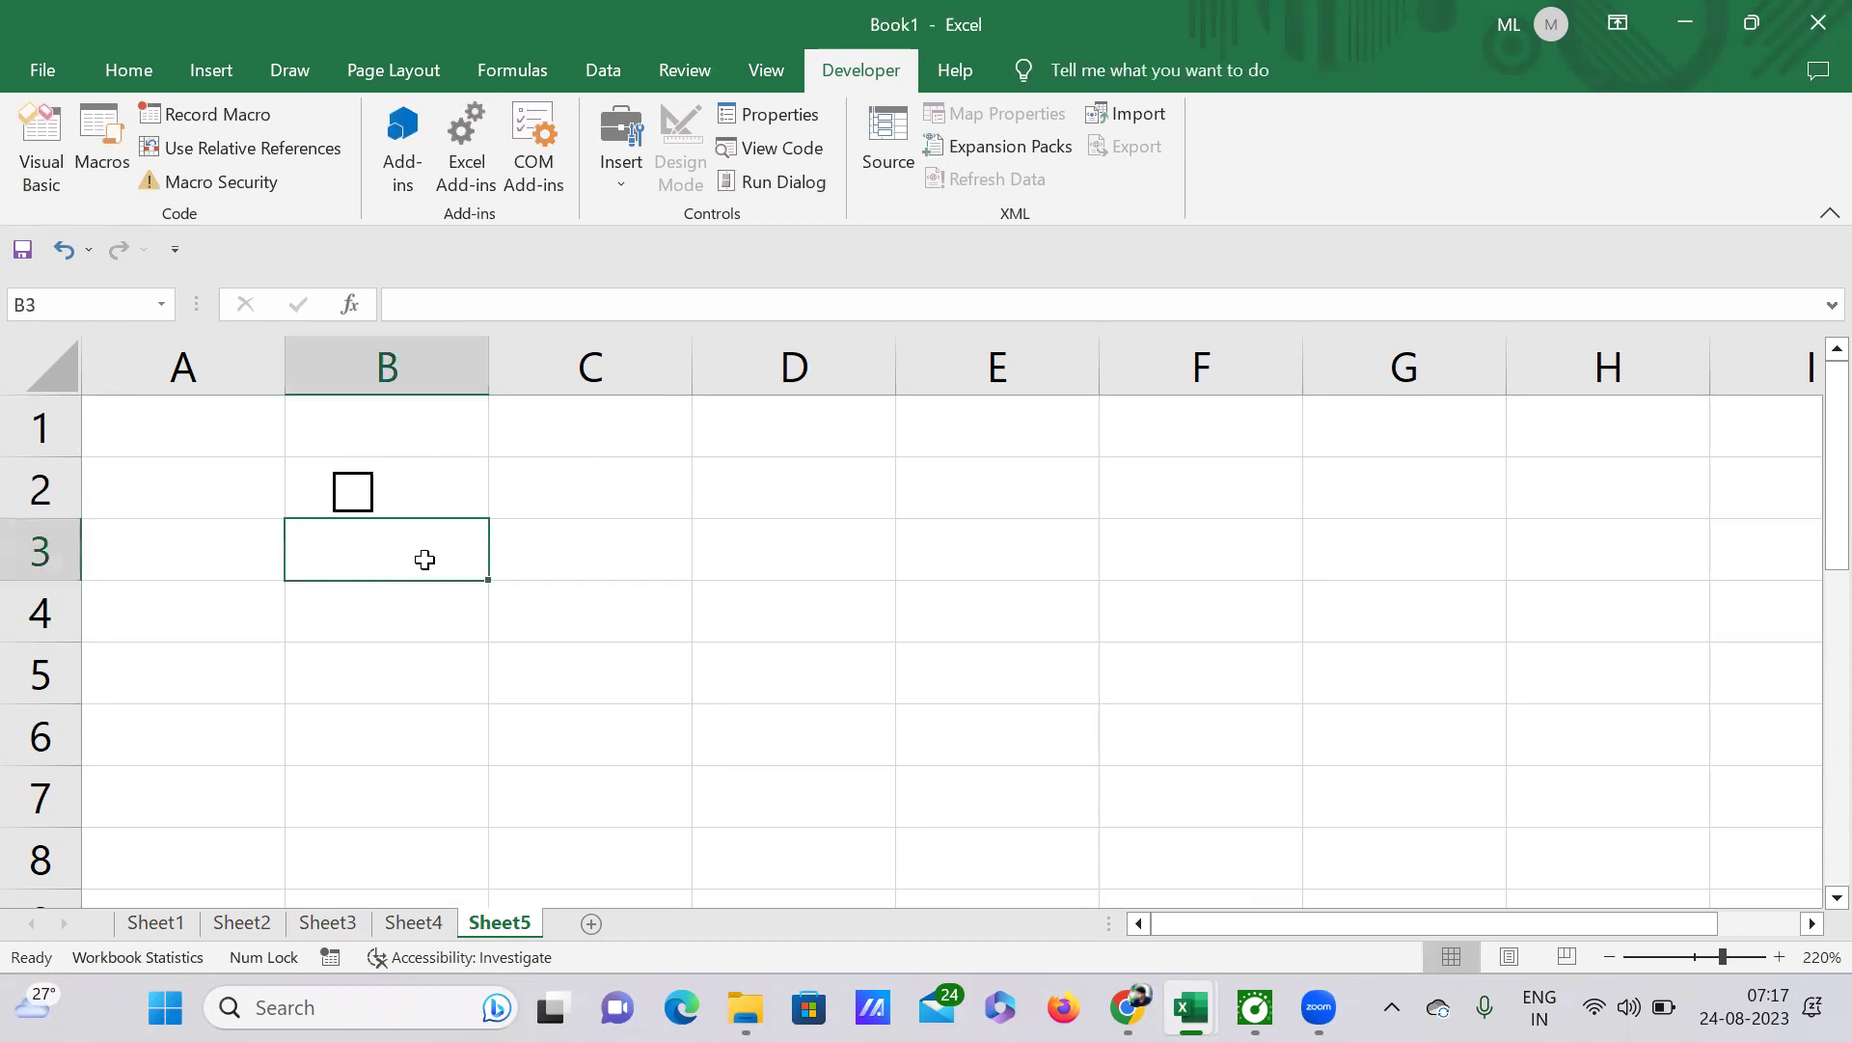
pyautogui.click(627, 493)
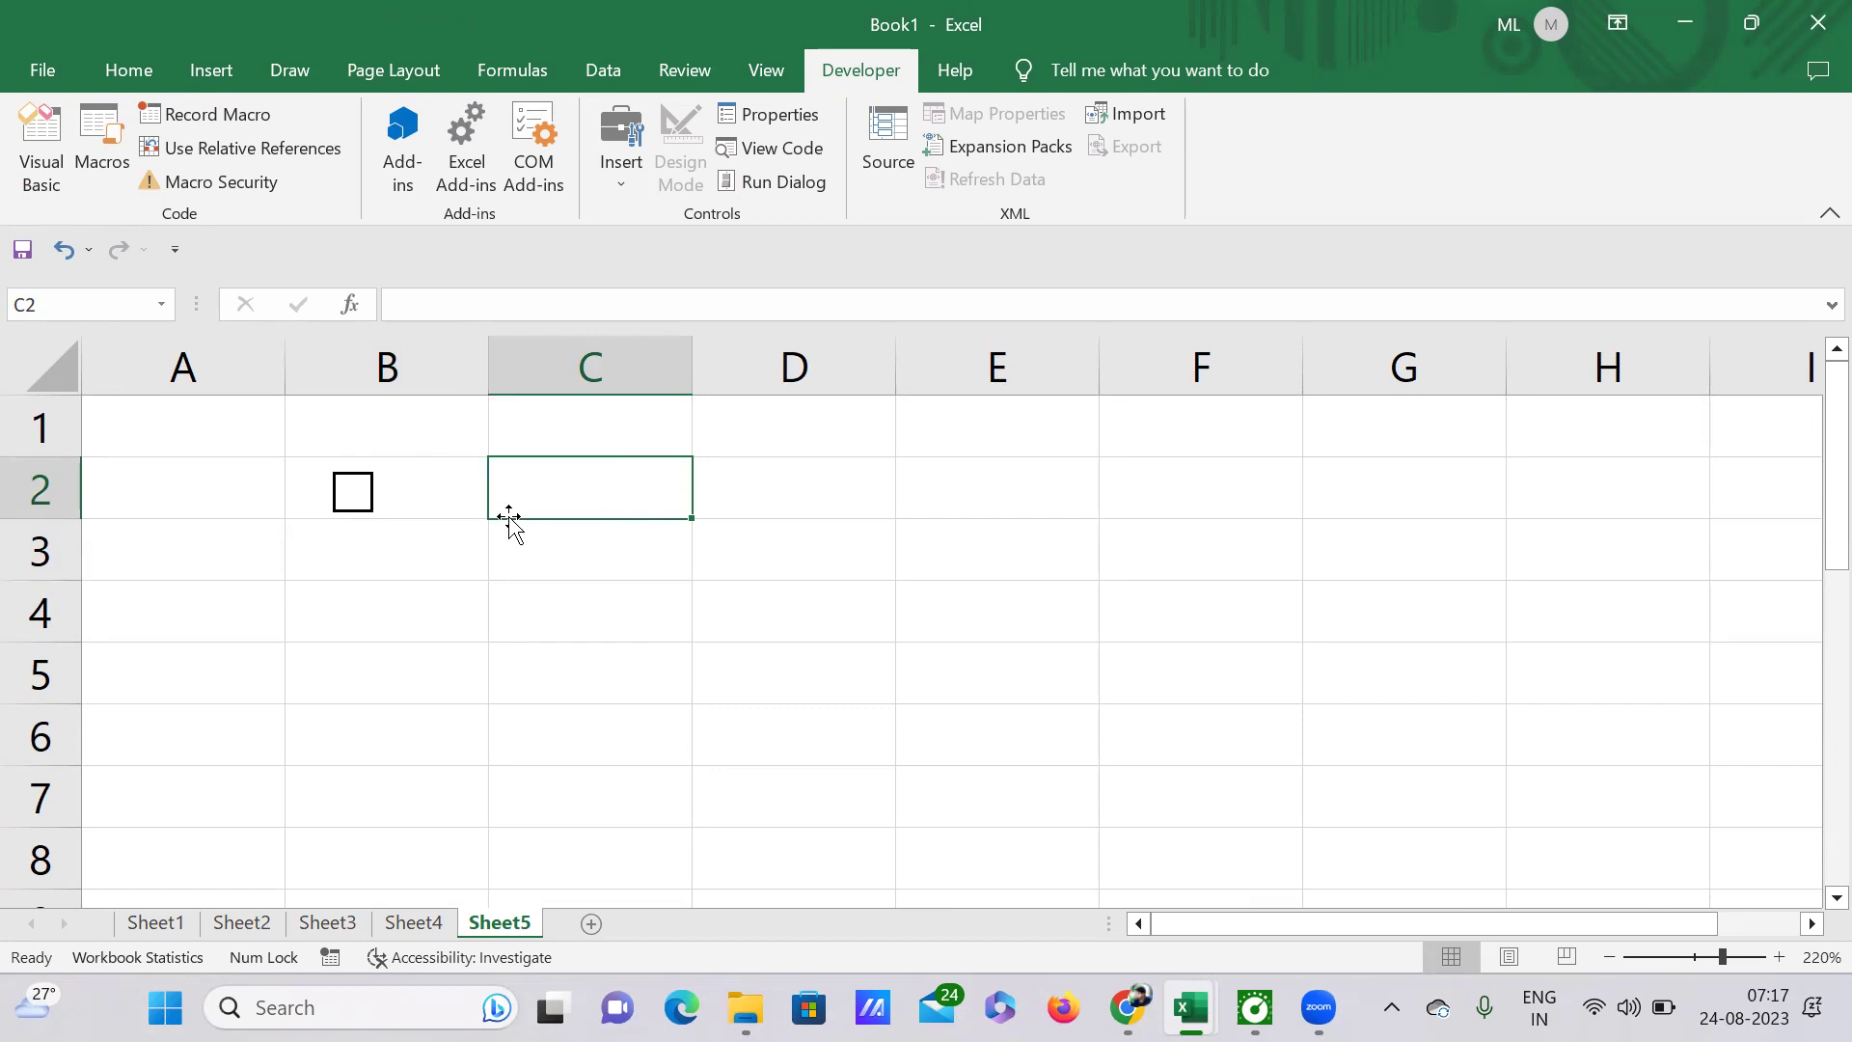
# Step: Set the B2 checkbox's cell link to $C$2 in Format Control
pyautogui.rightClick(338, 492)
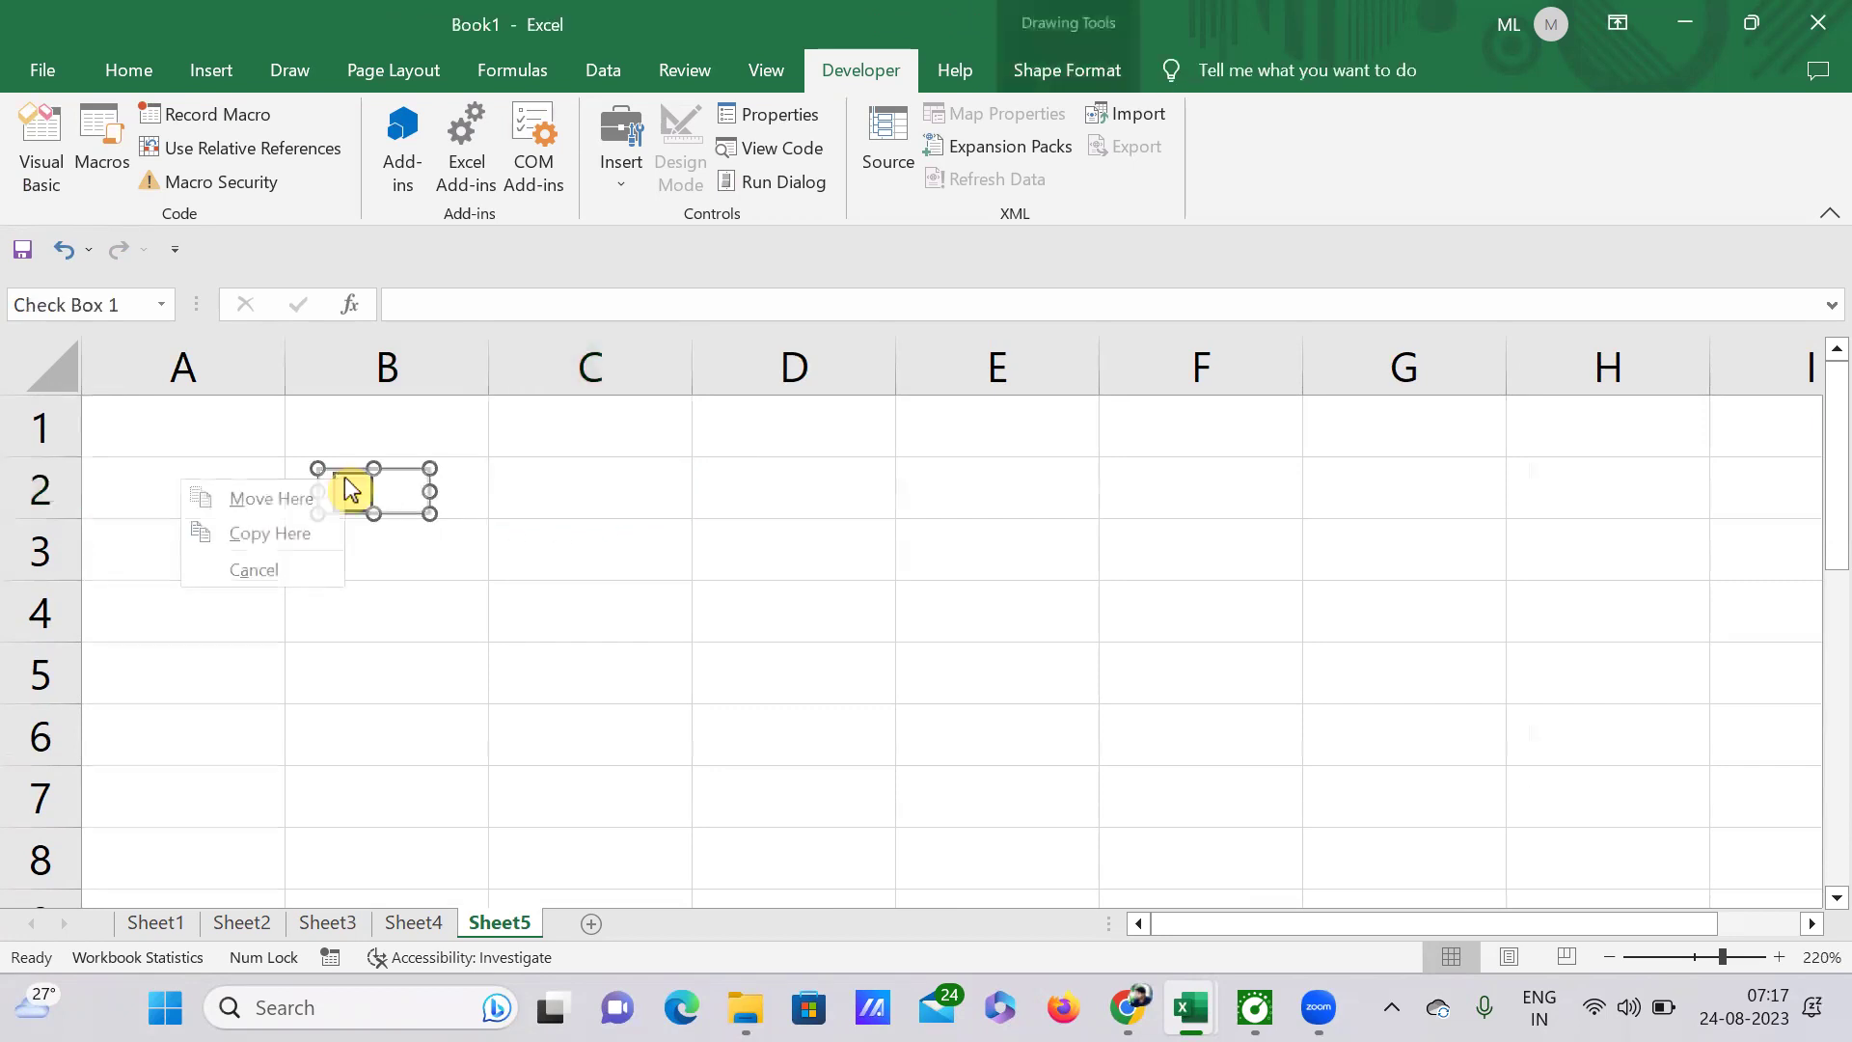
pyautogui.click(513, 583)
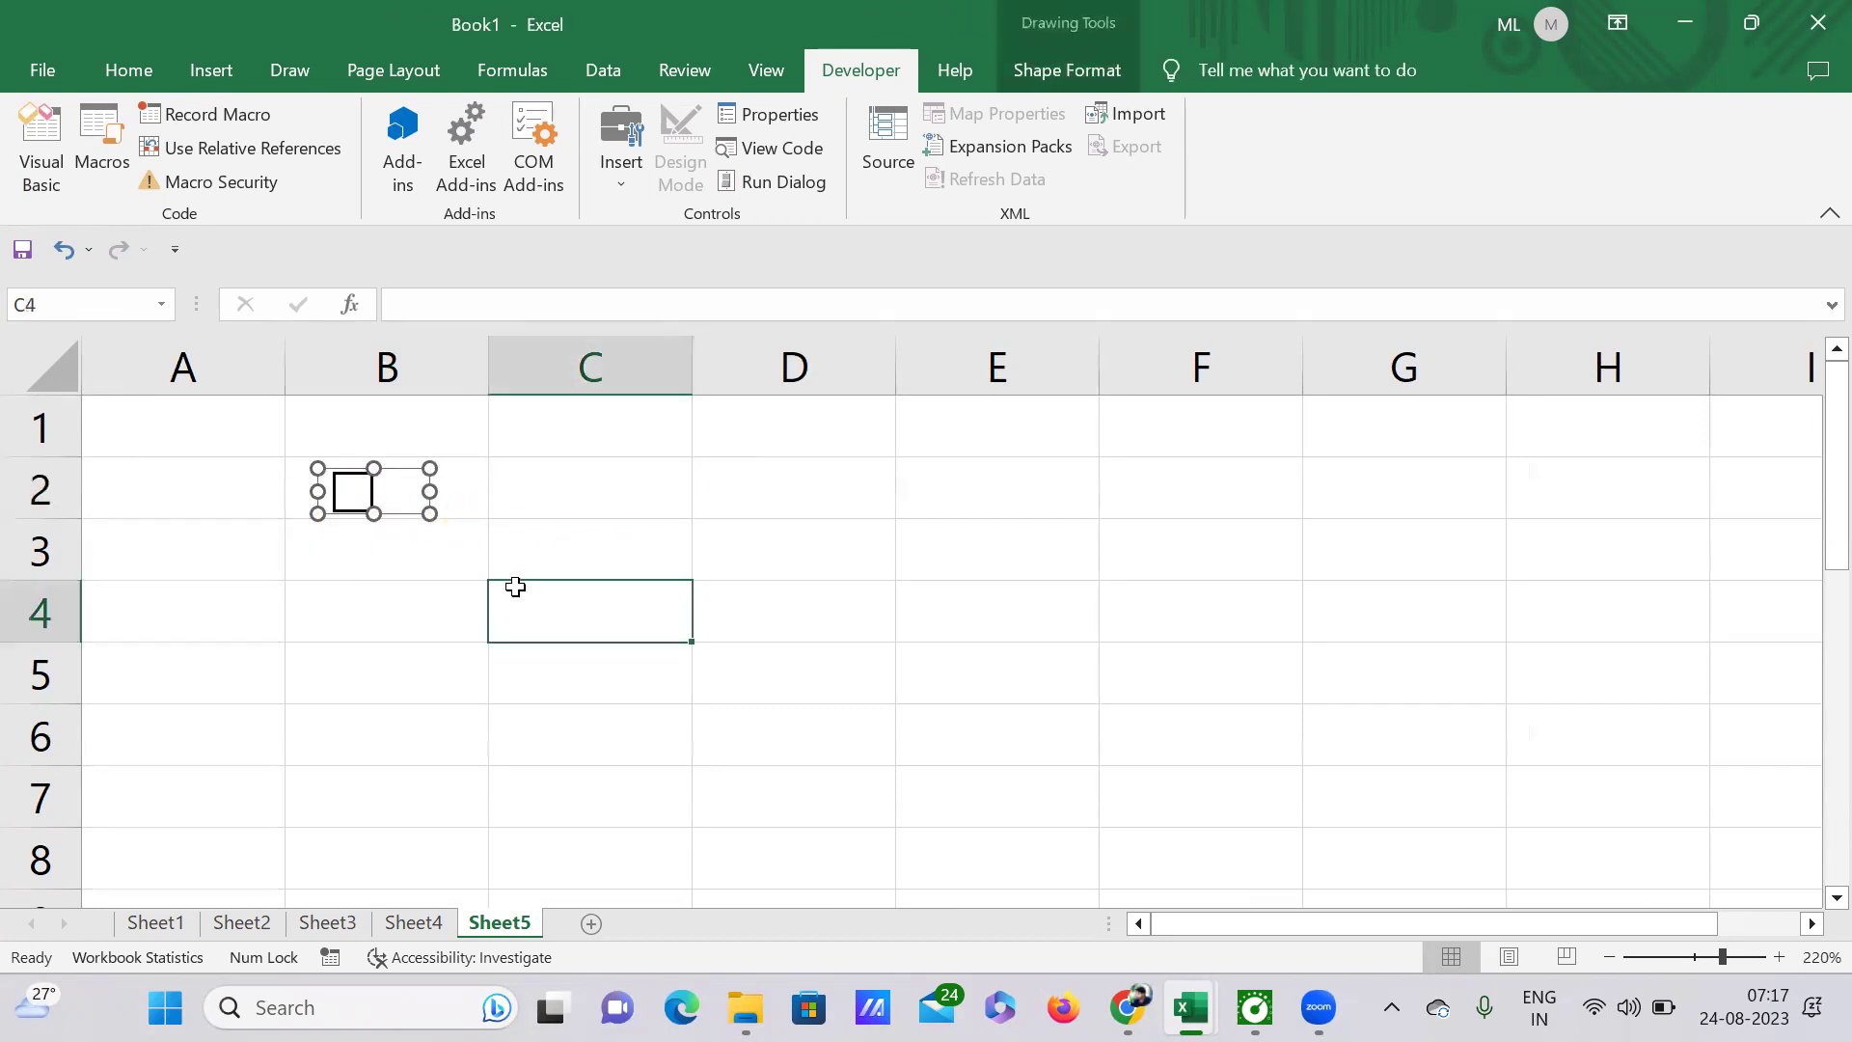
pyautogui.rightClick(370, 477)
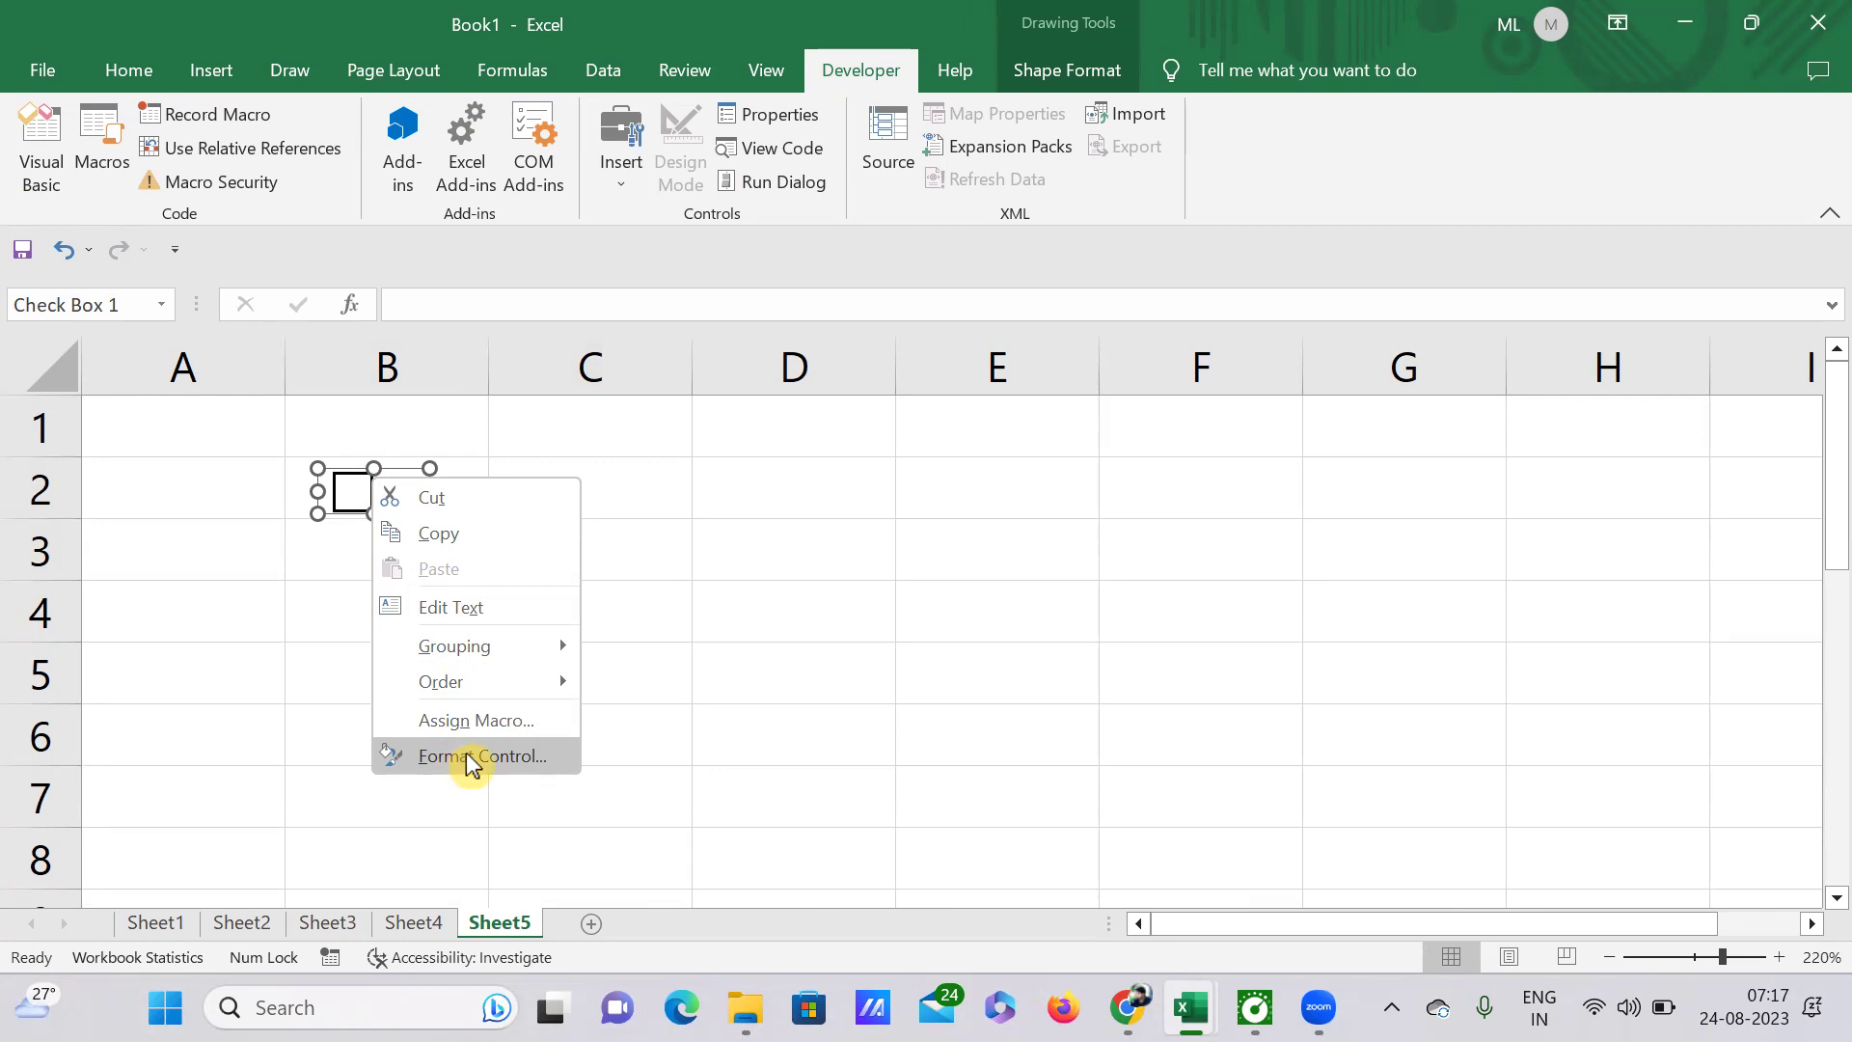
pyautogui.click(470, 757)
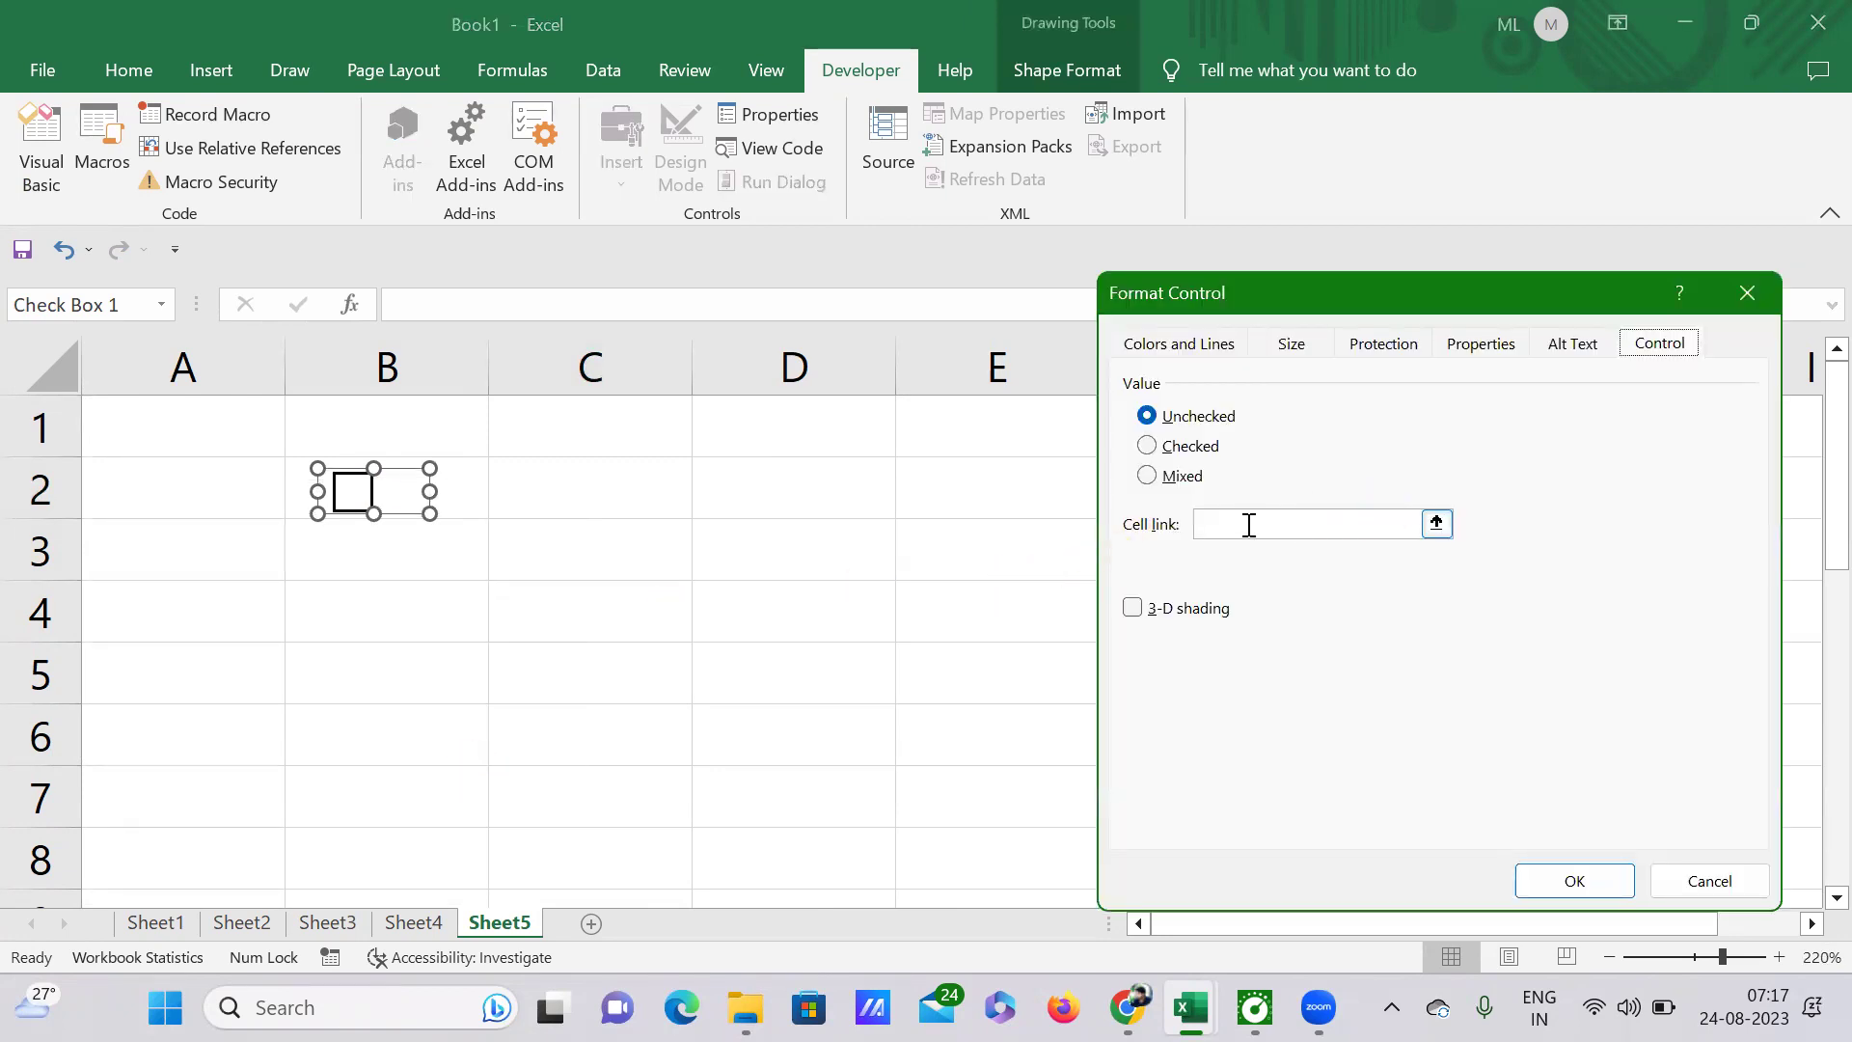
pyautogui.click(1249, 523)
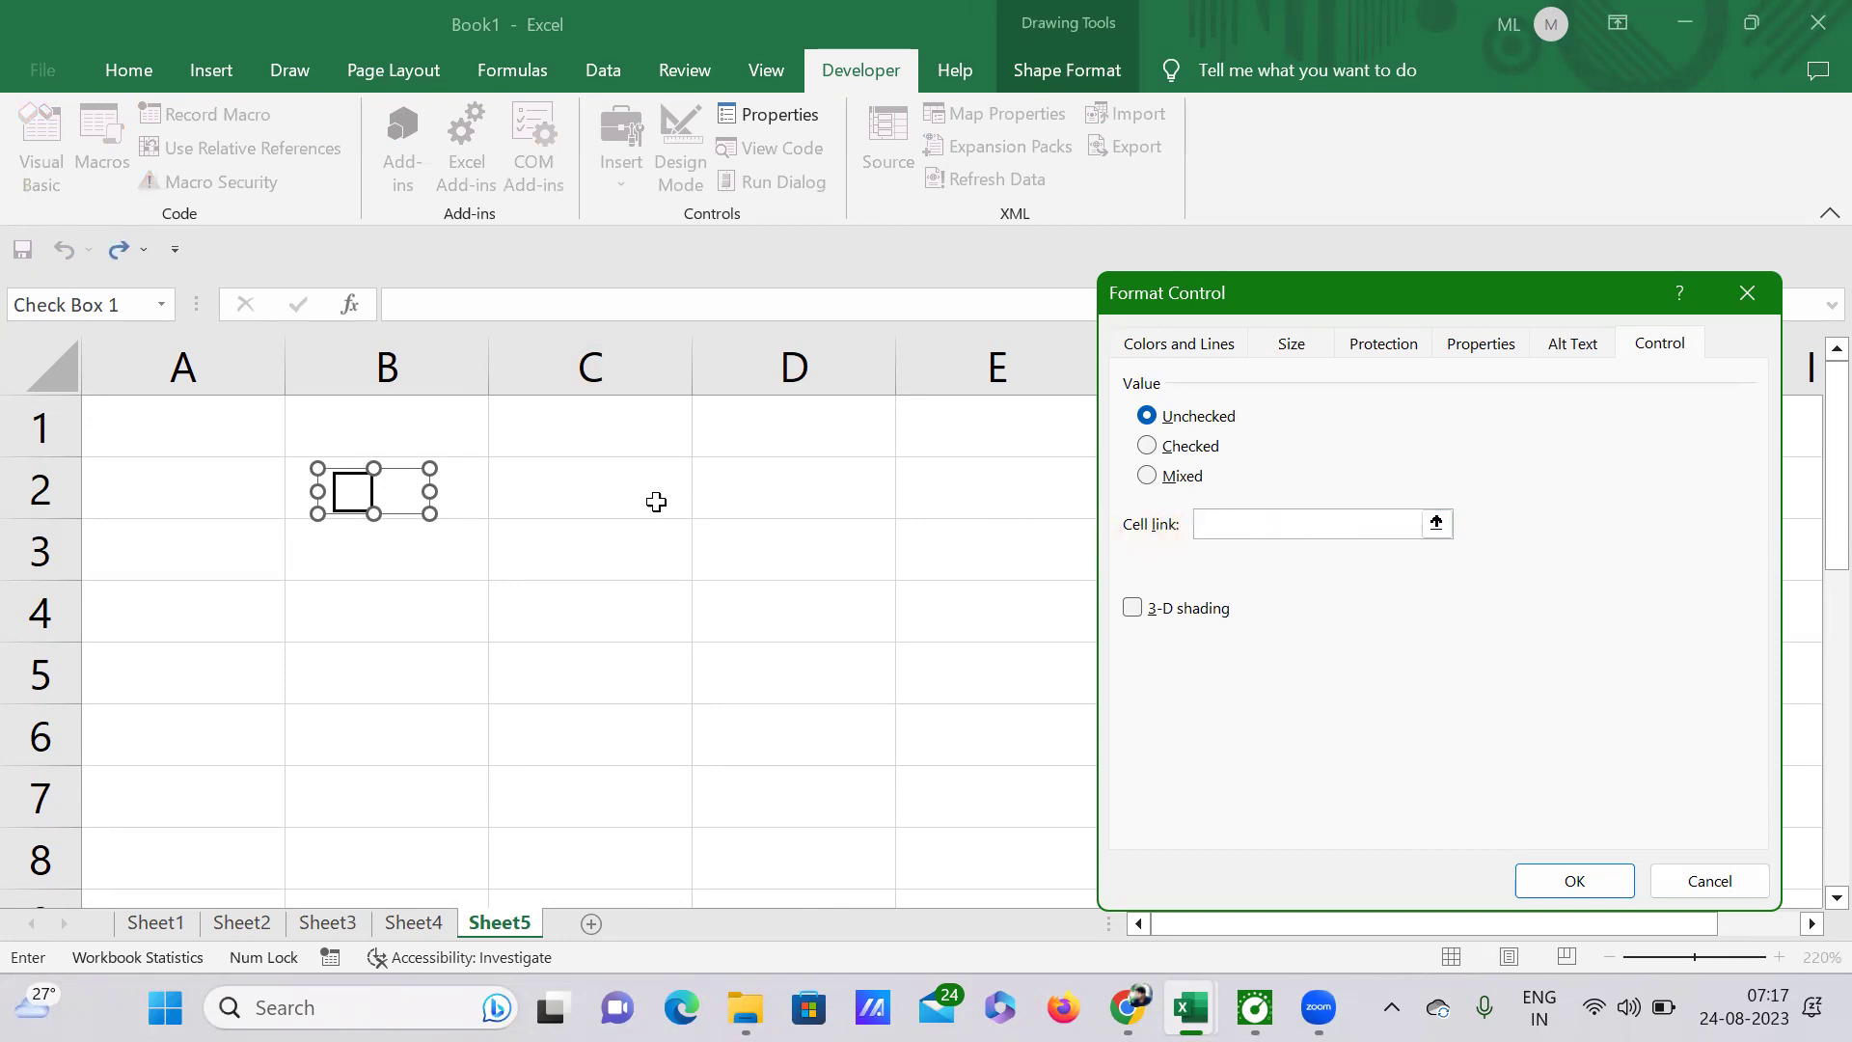
pyautogui.click(609, 492)
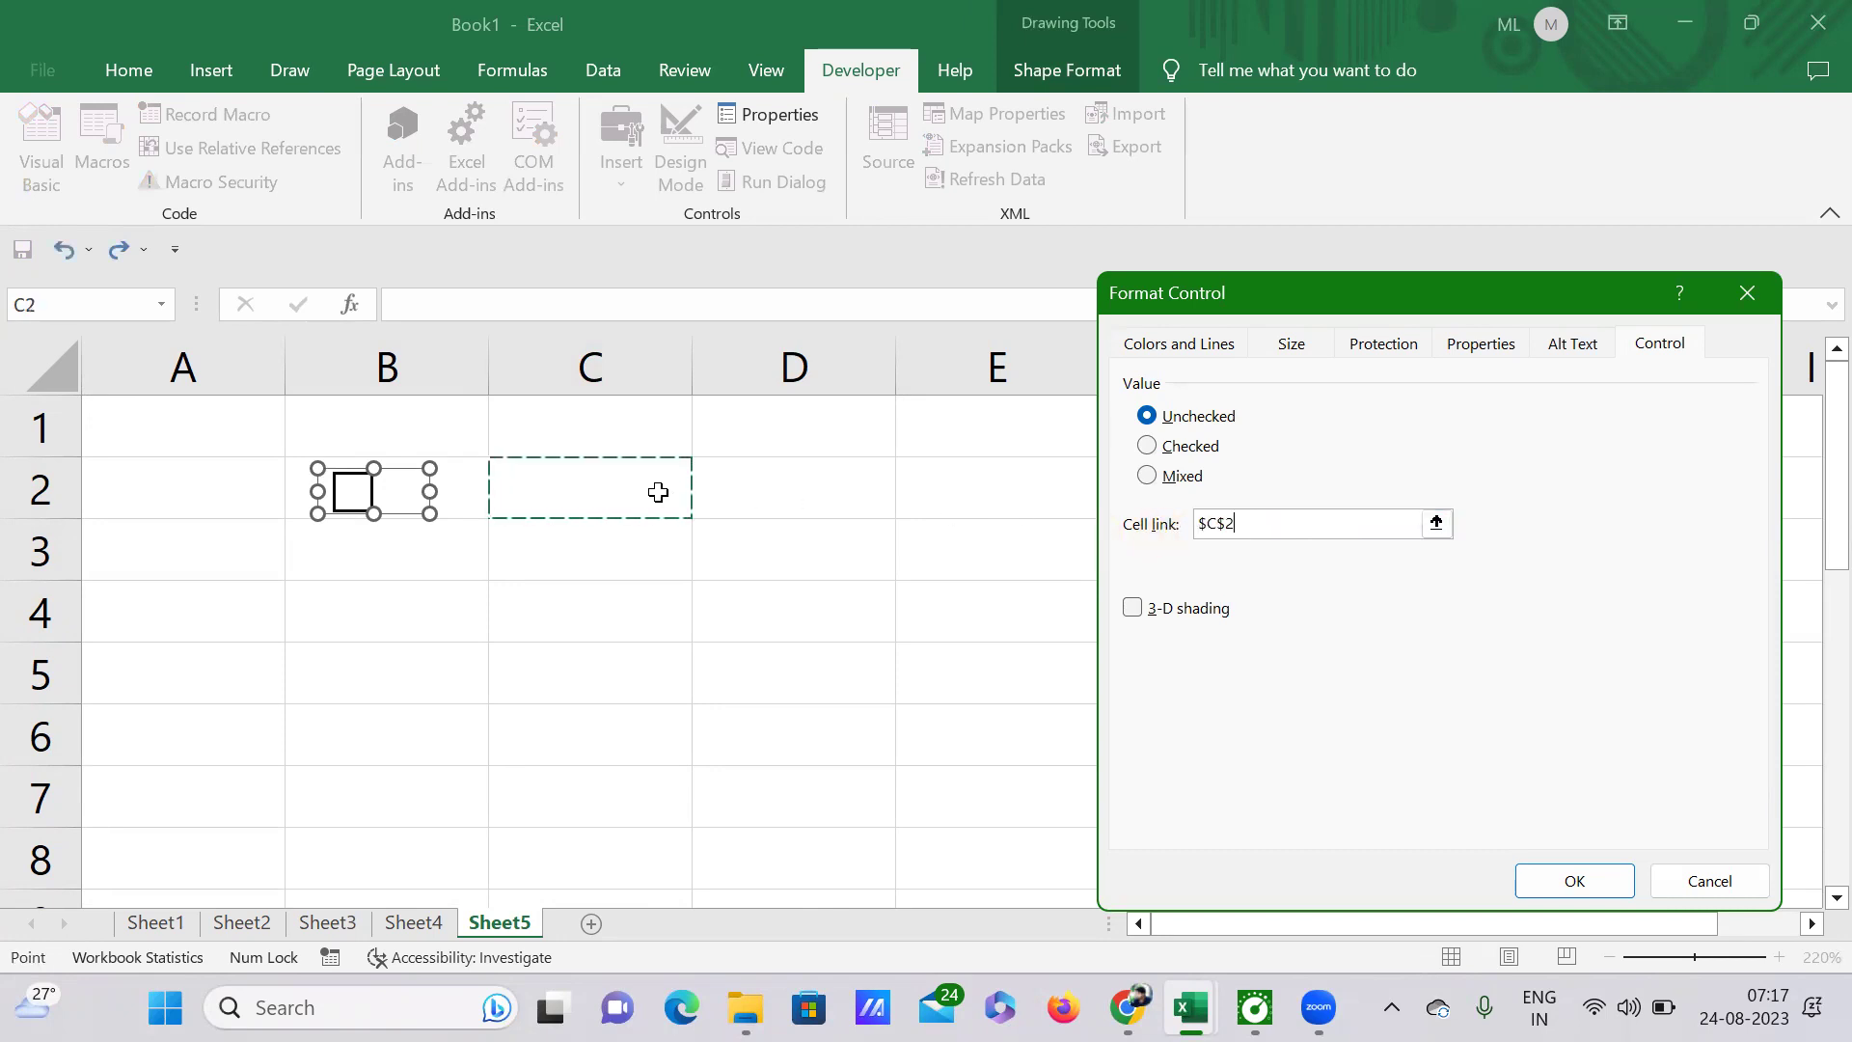
pyautogui.click(1577, 882)
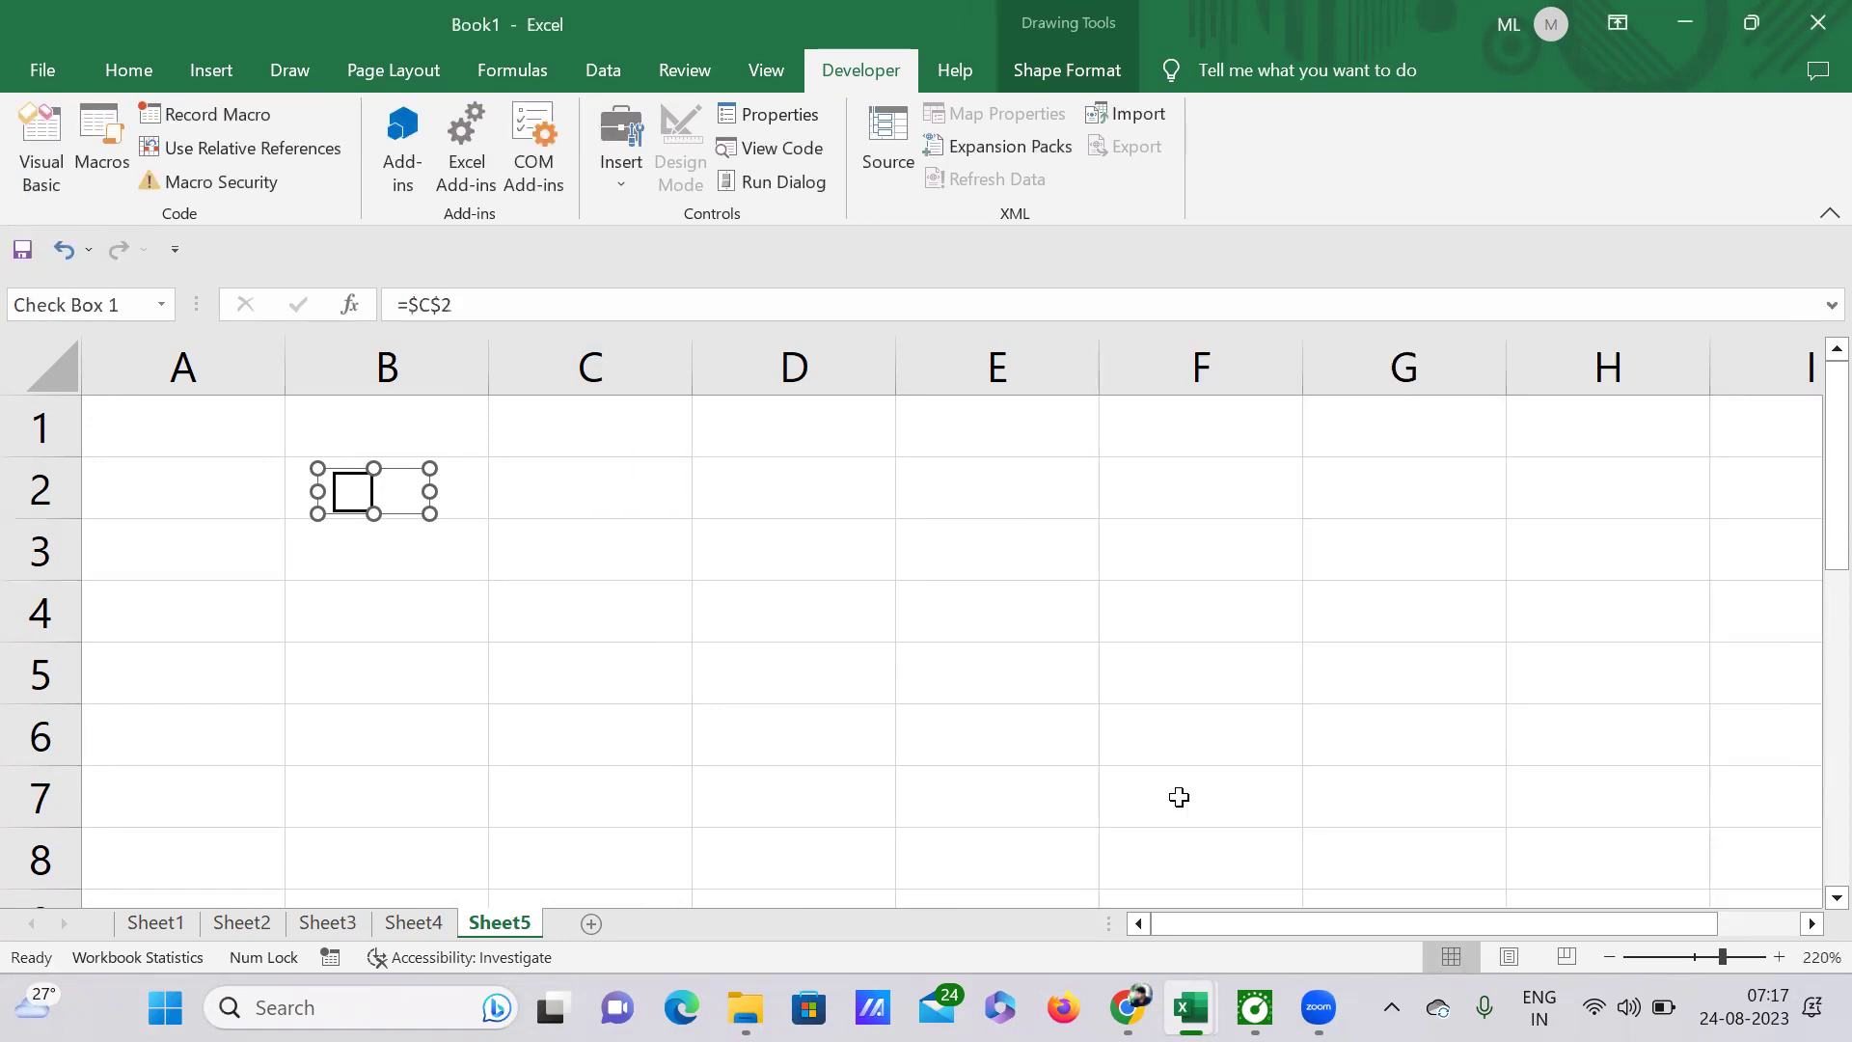
pyautogui.click(361, 632)
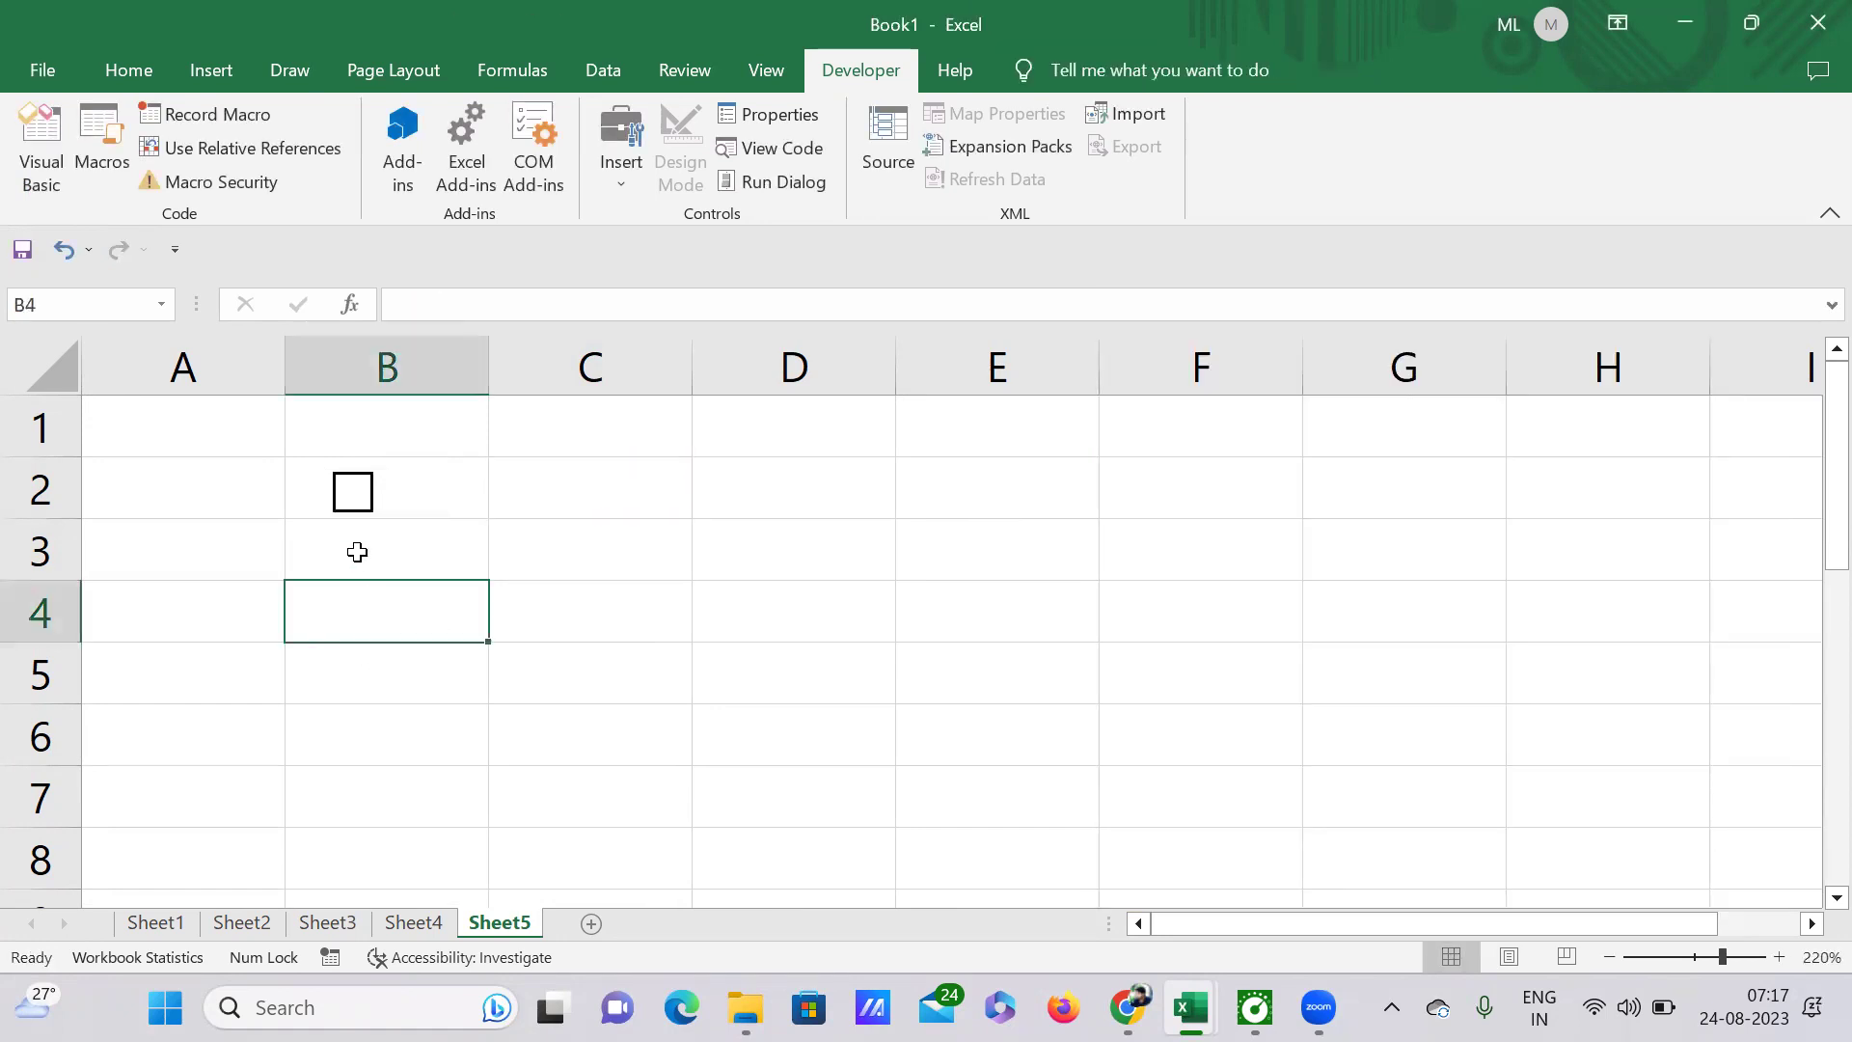
# Step: Tick and untick the checkbox to see TRUE/FALSE in C2, then hide column C
pyautogui.click(353, 504)
pyautogui.click(353, 499)
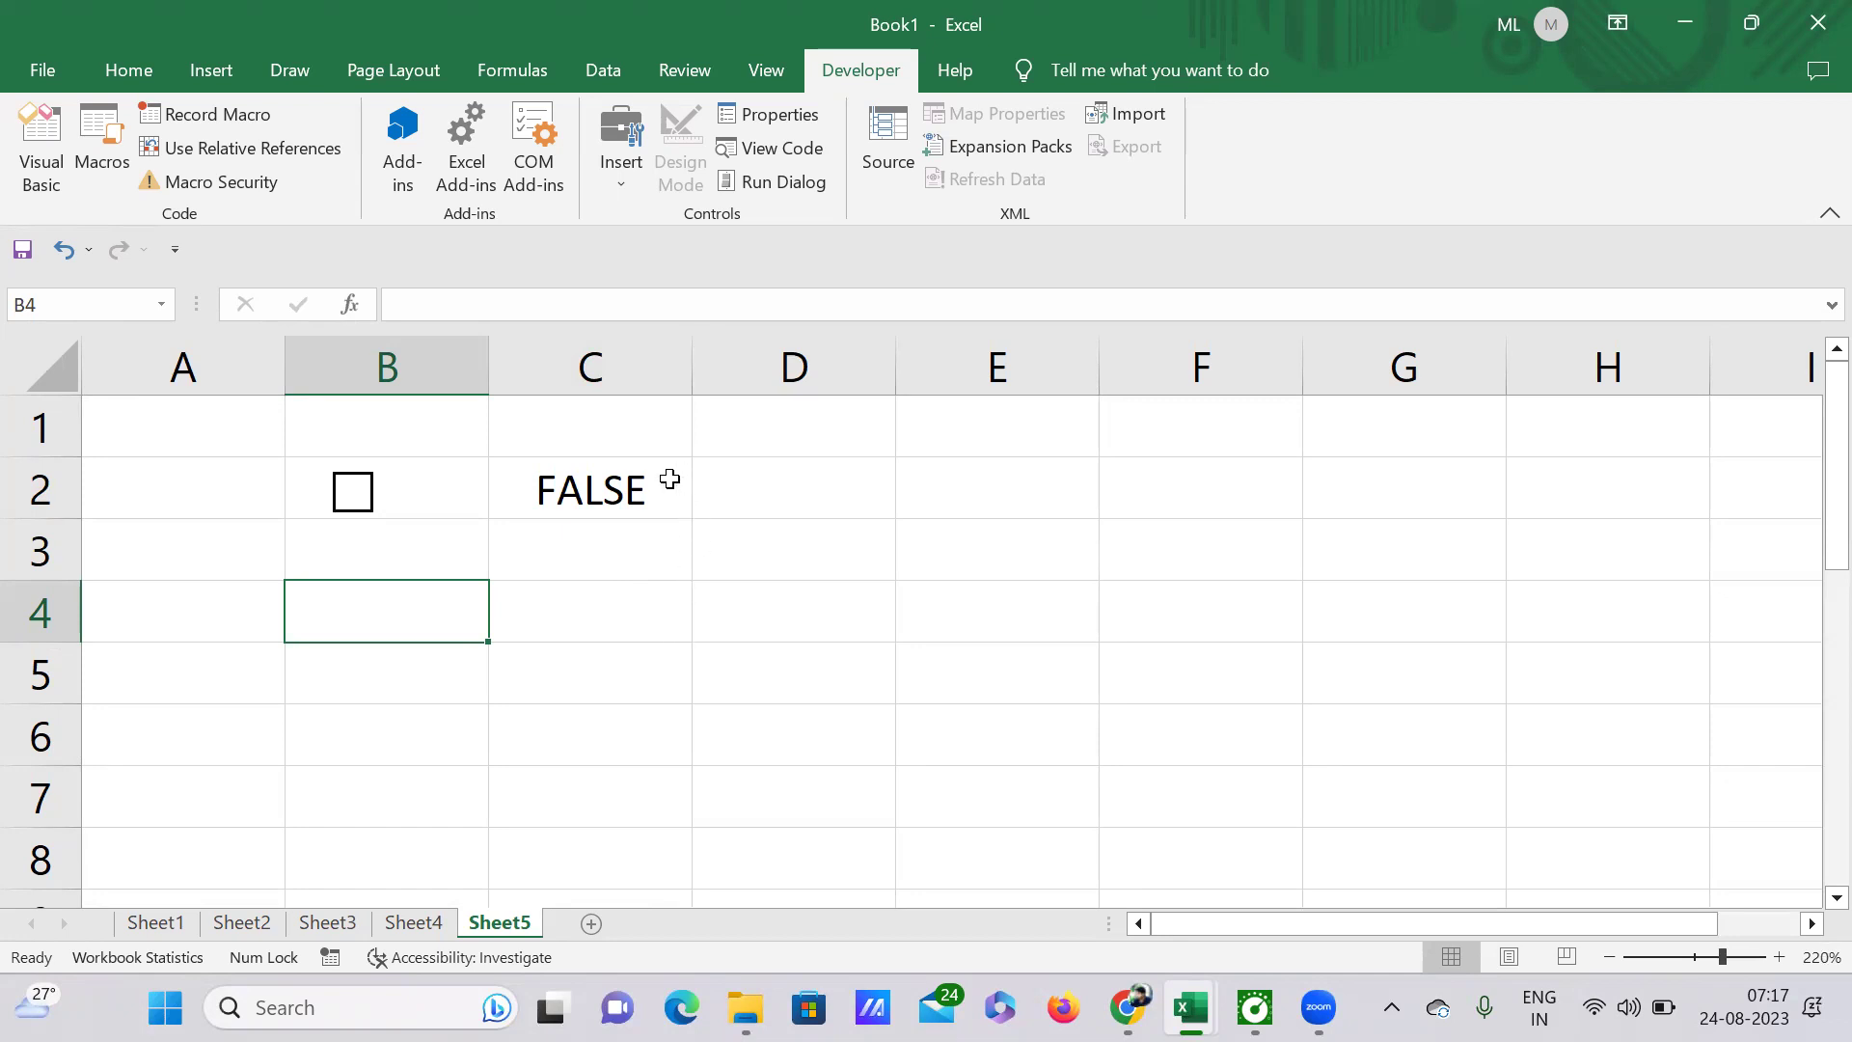
pyautogui.click(625, 358)
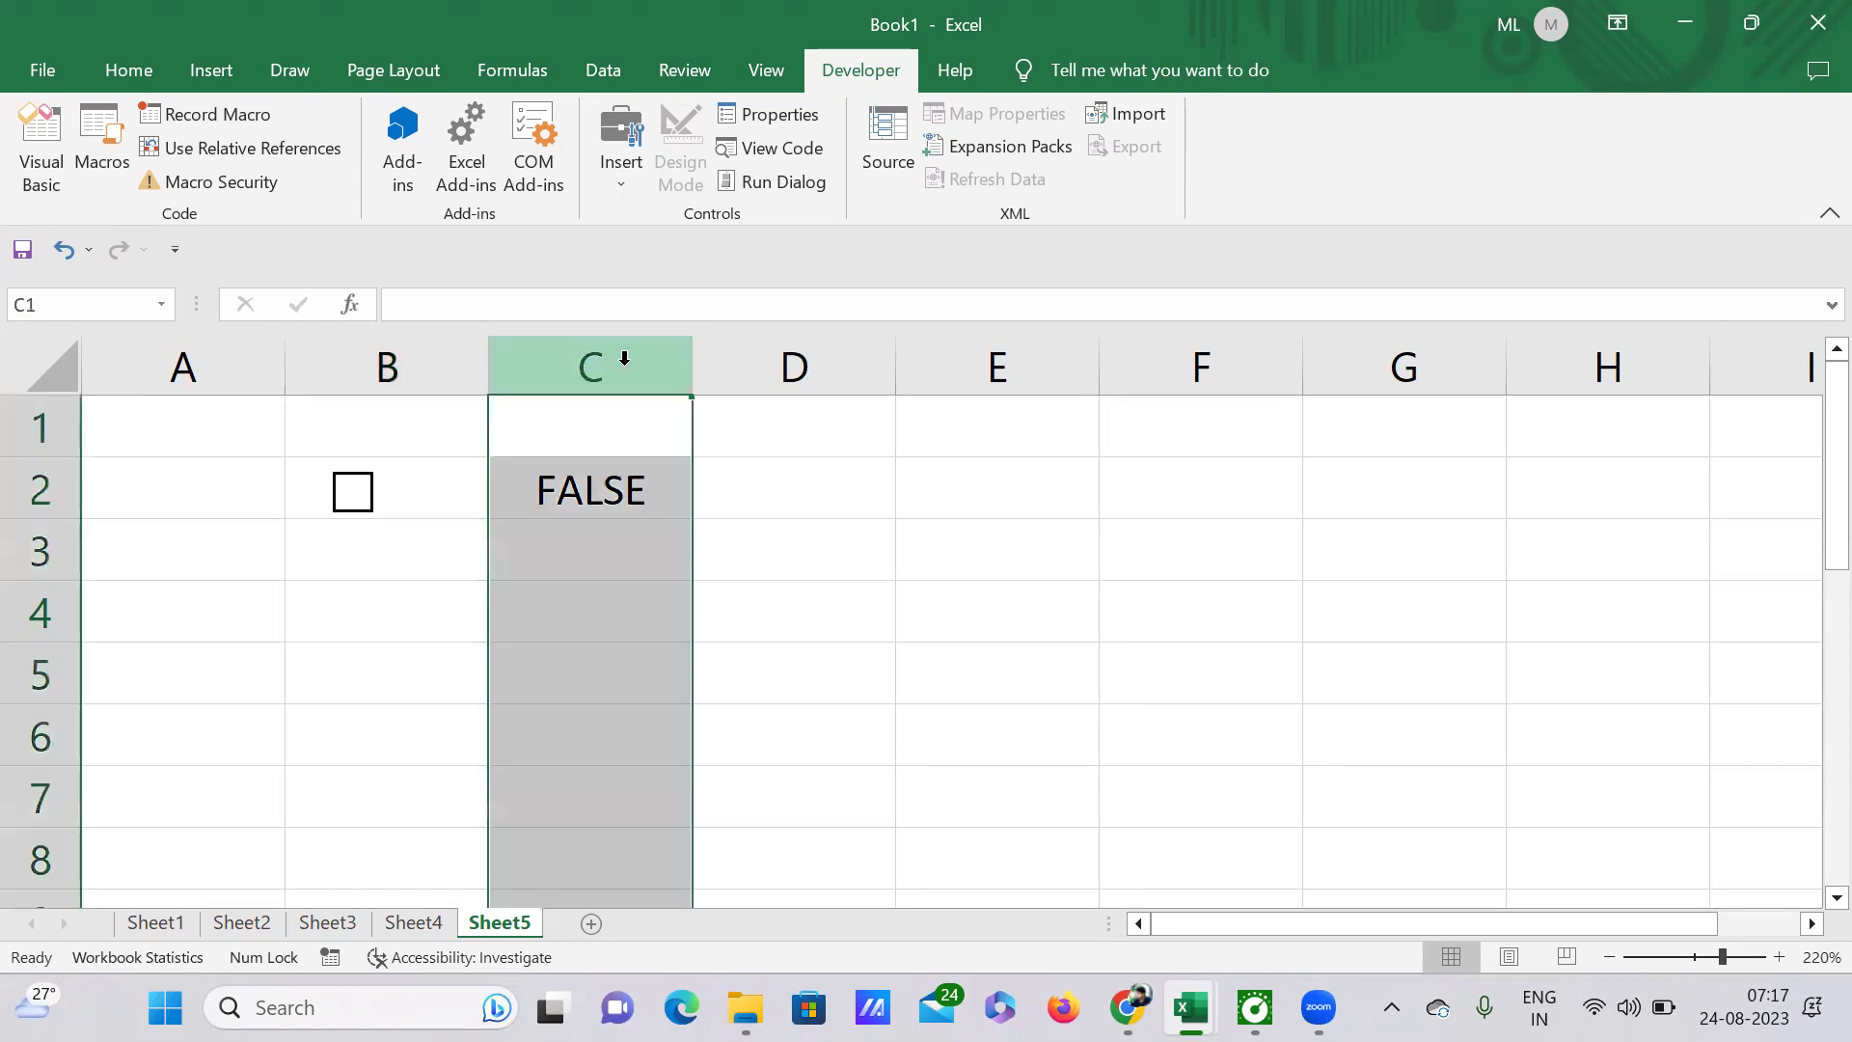
pyautogui.rightClick(625, 359)
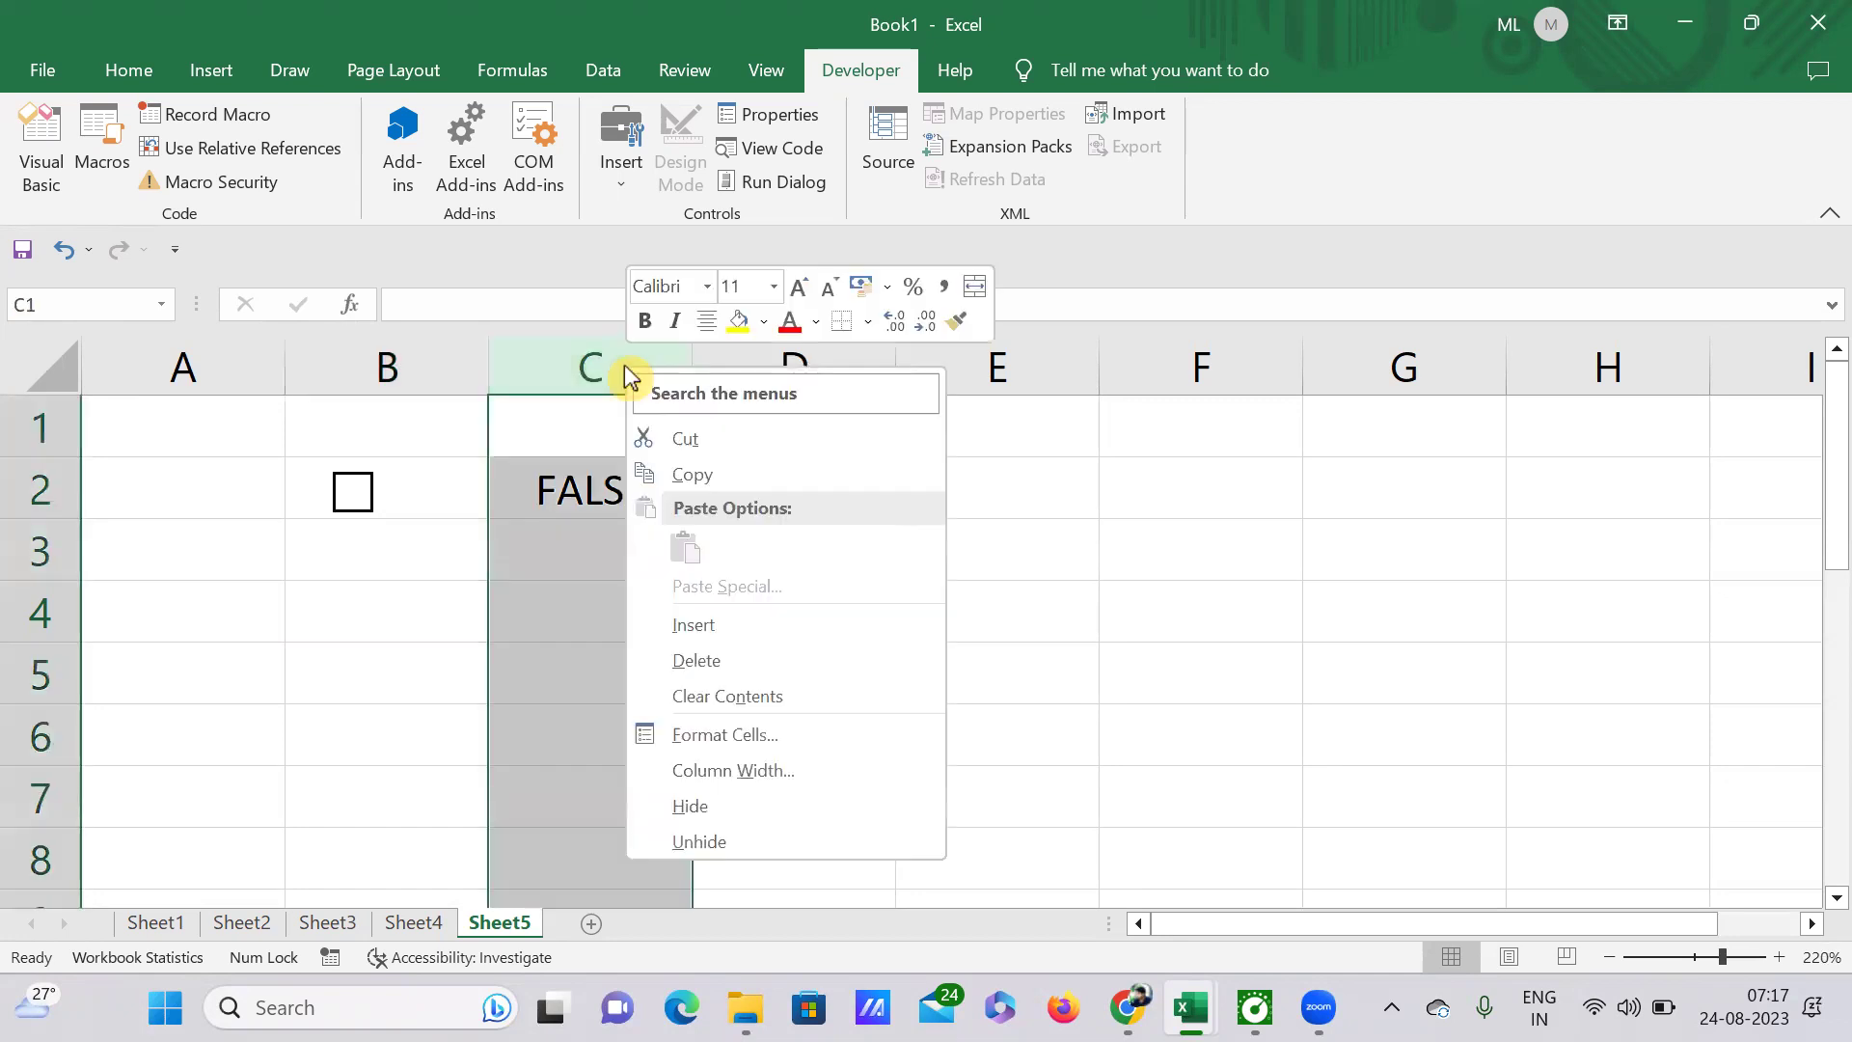
pyautogui.click(709, 805)
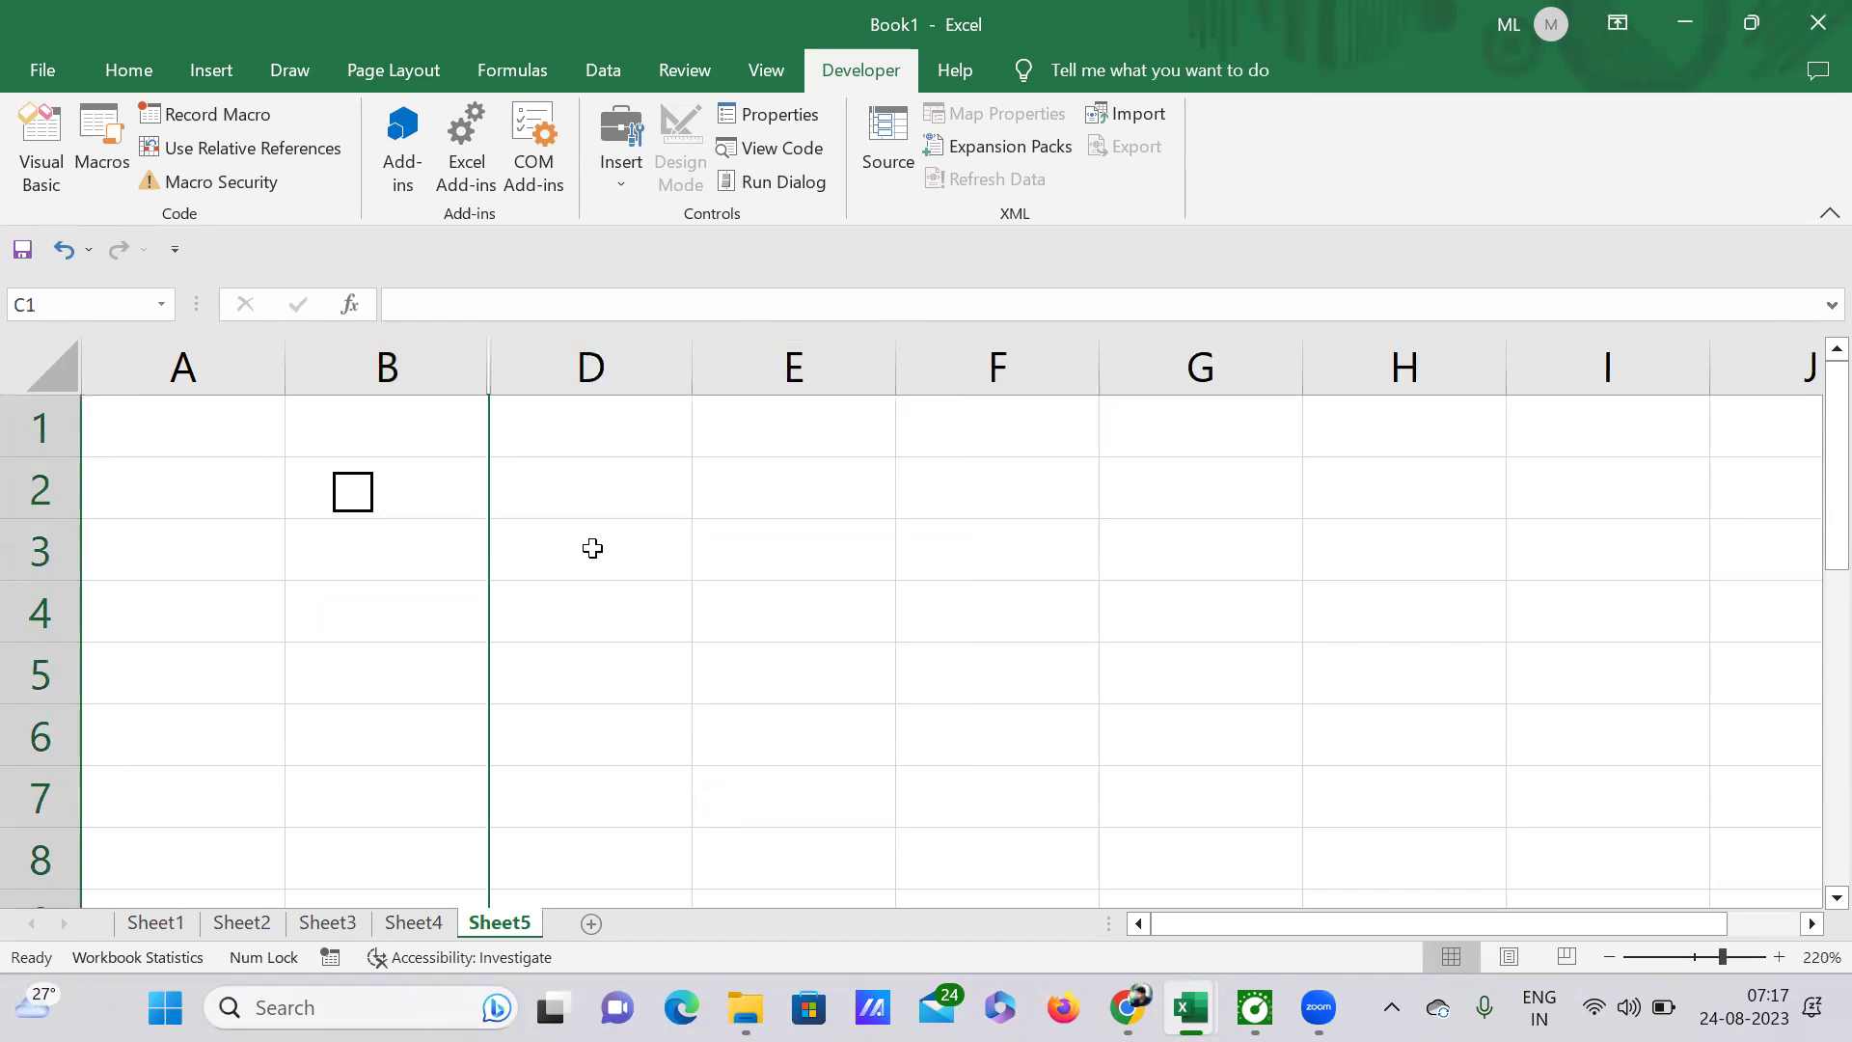
pyautogui.click(581, 484)
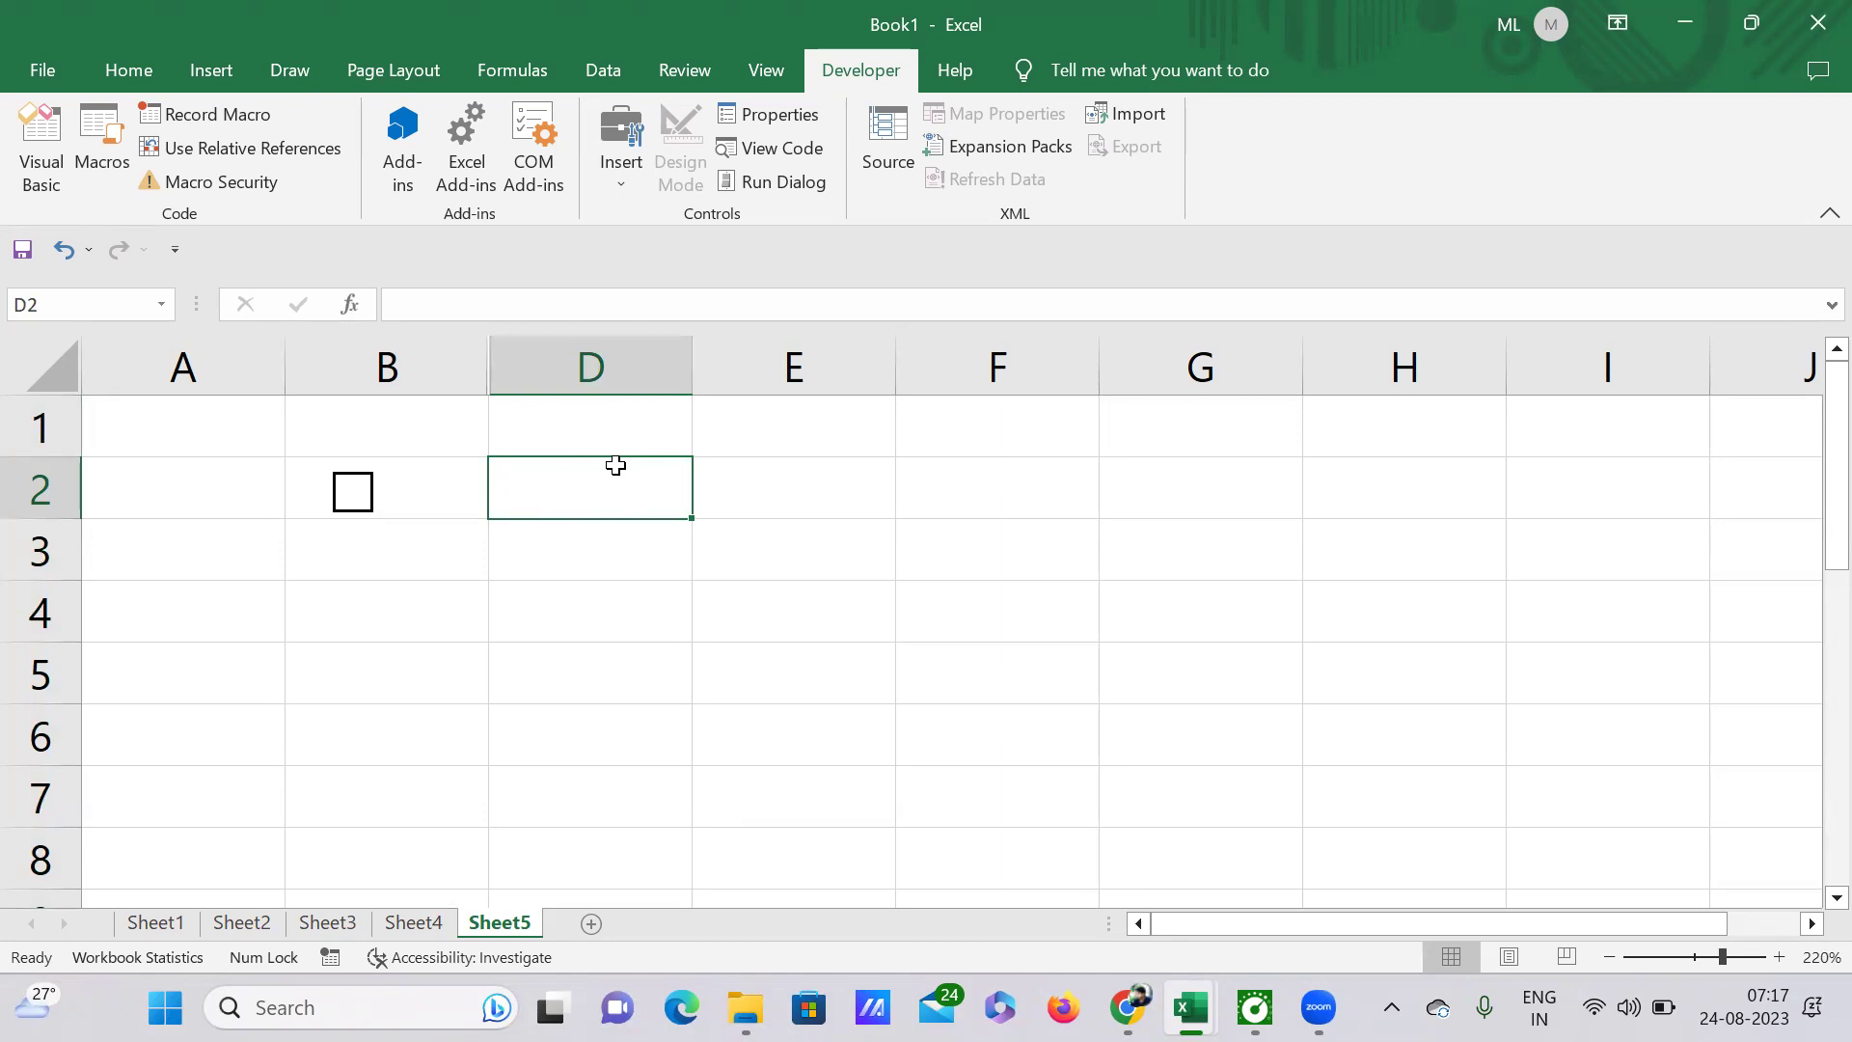
# Step: Enter =IF(C2,100,5) in D2 so it shows 100 when ticked and 5 otherwise
pyautogui.write('=if')
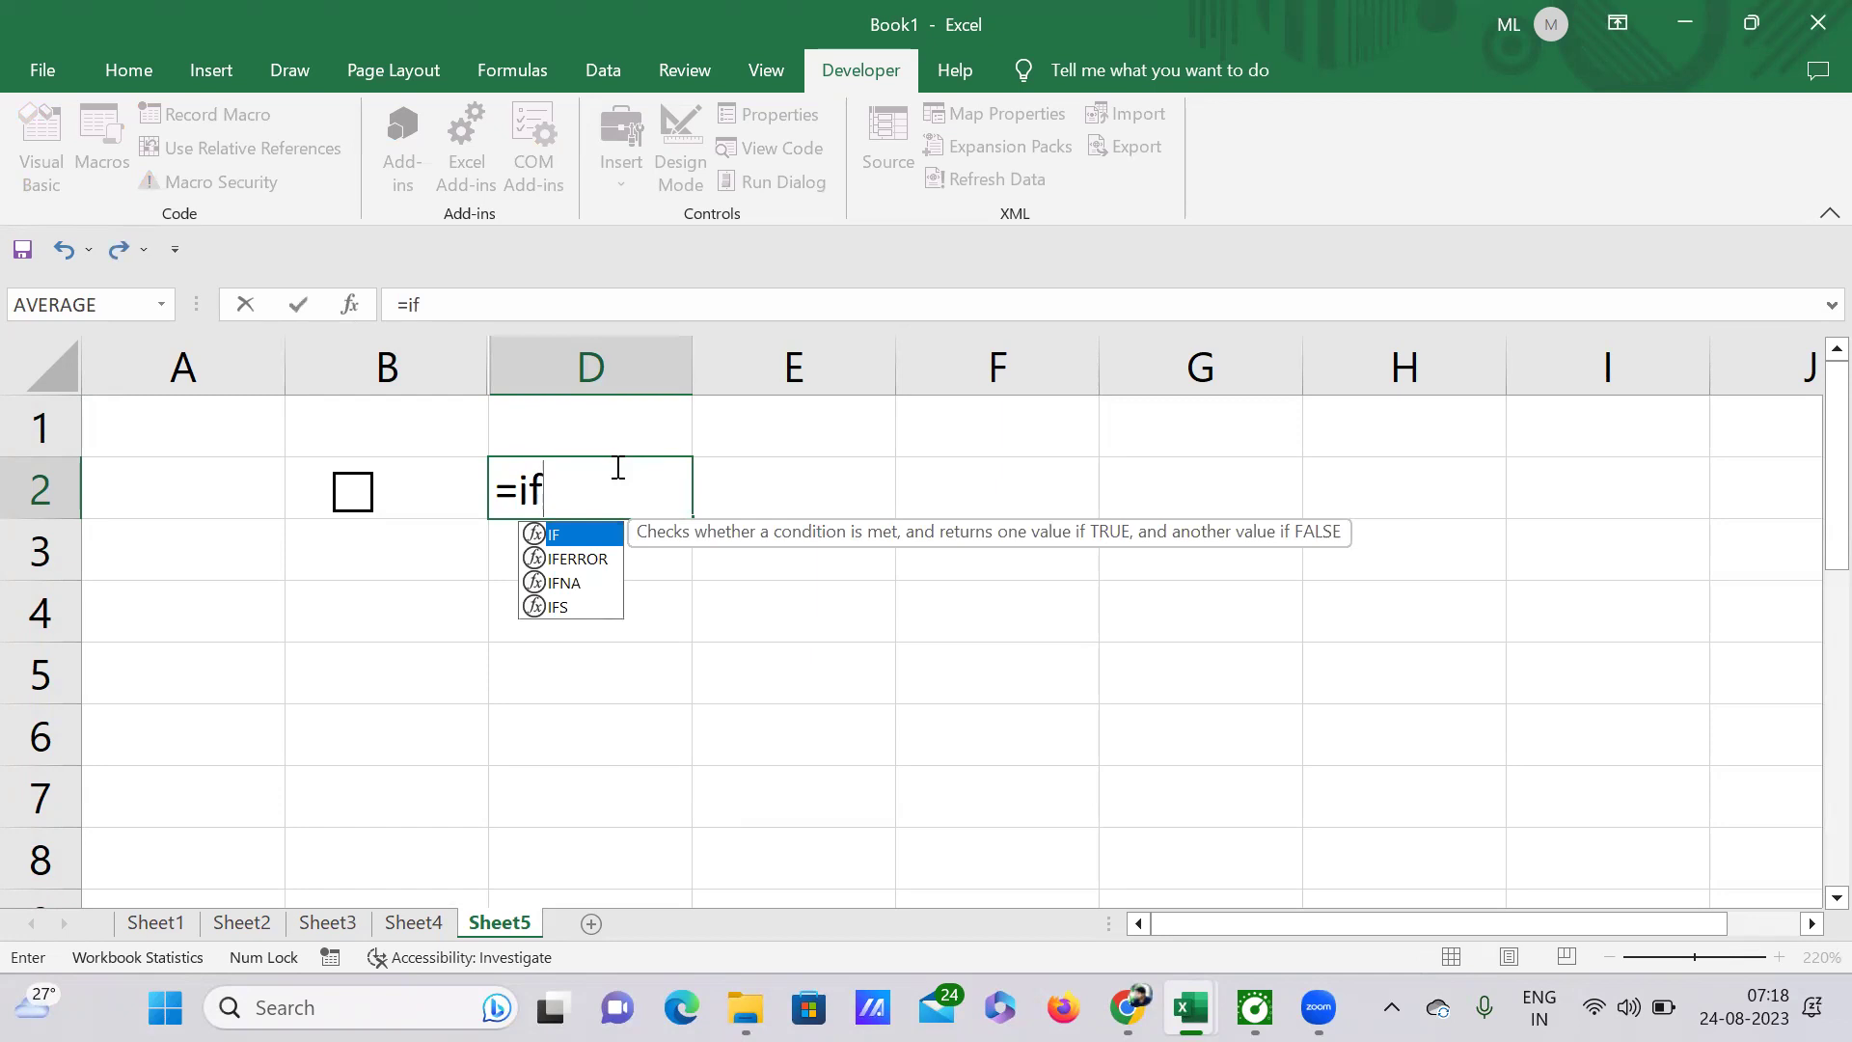
pyautogui.write('(')
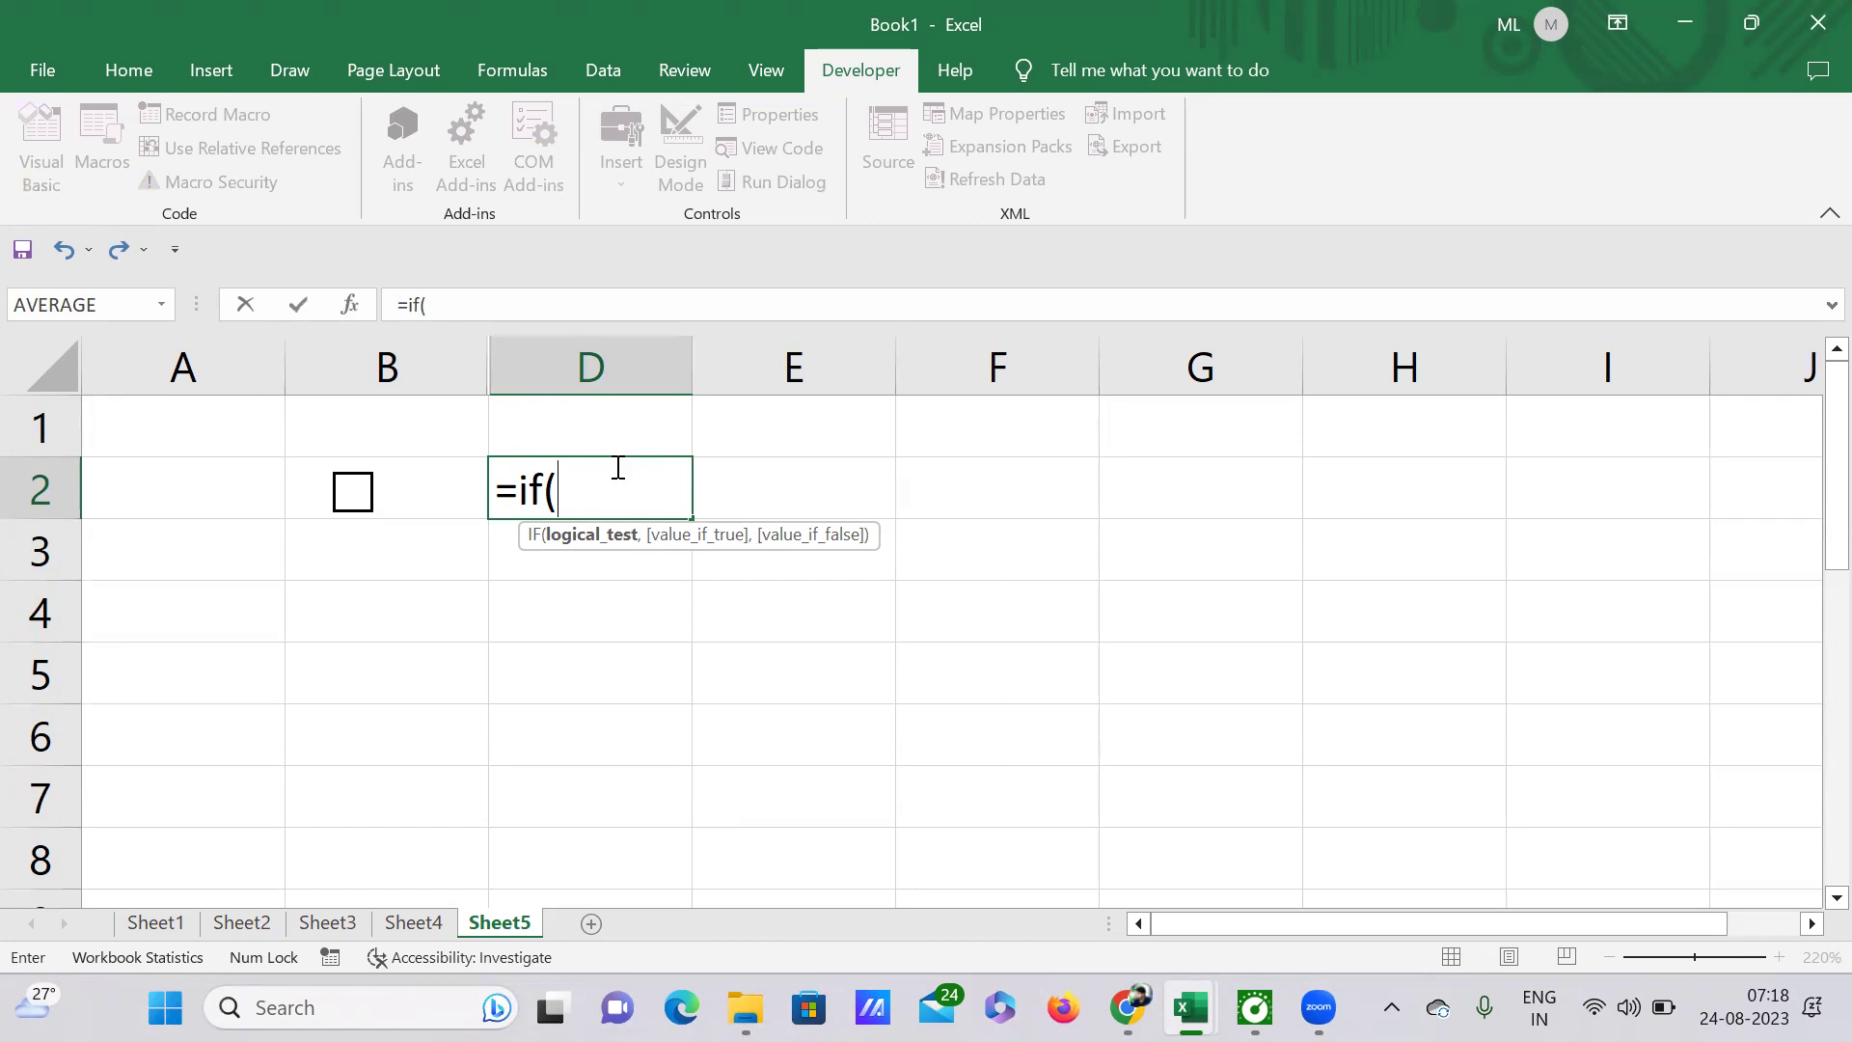
pyautogui.write('c')
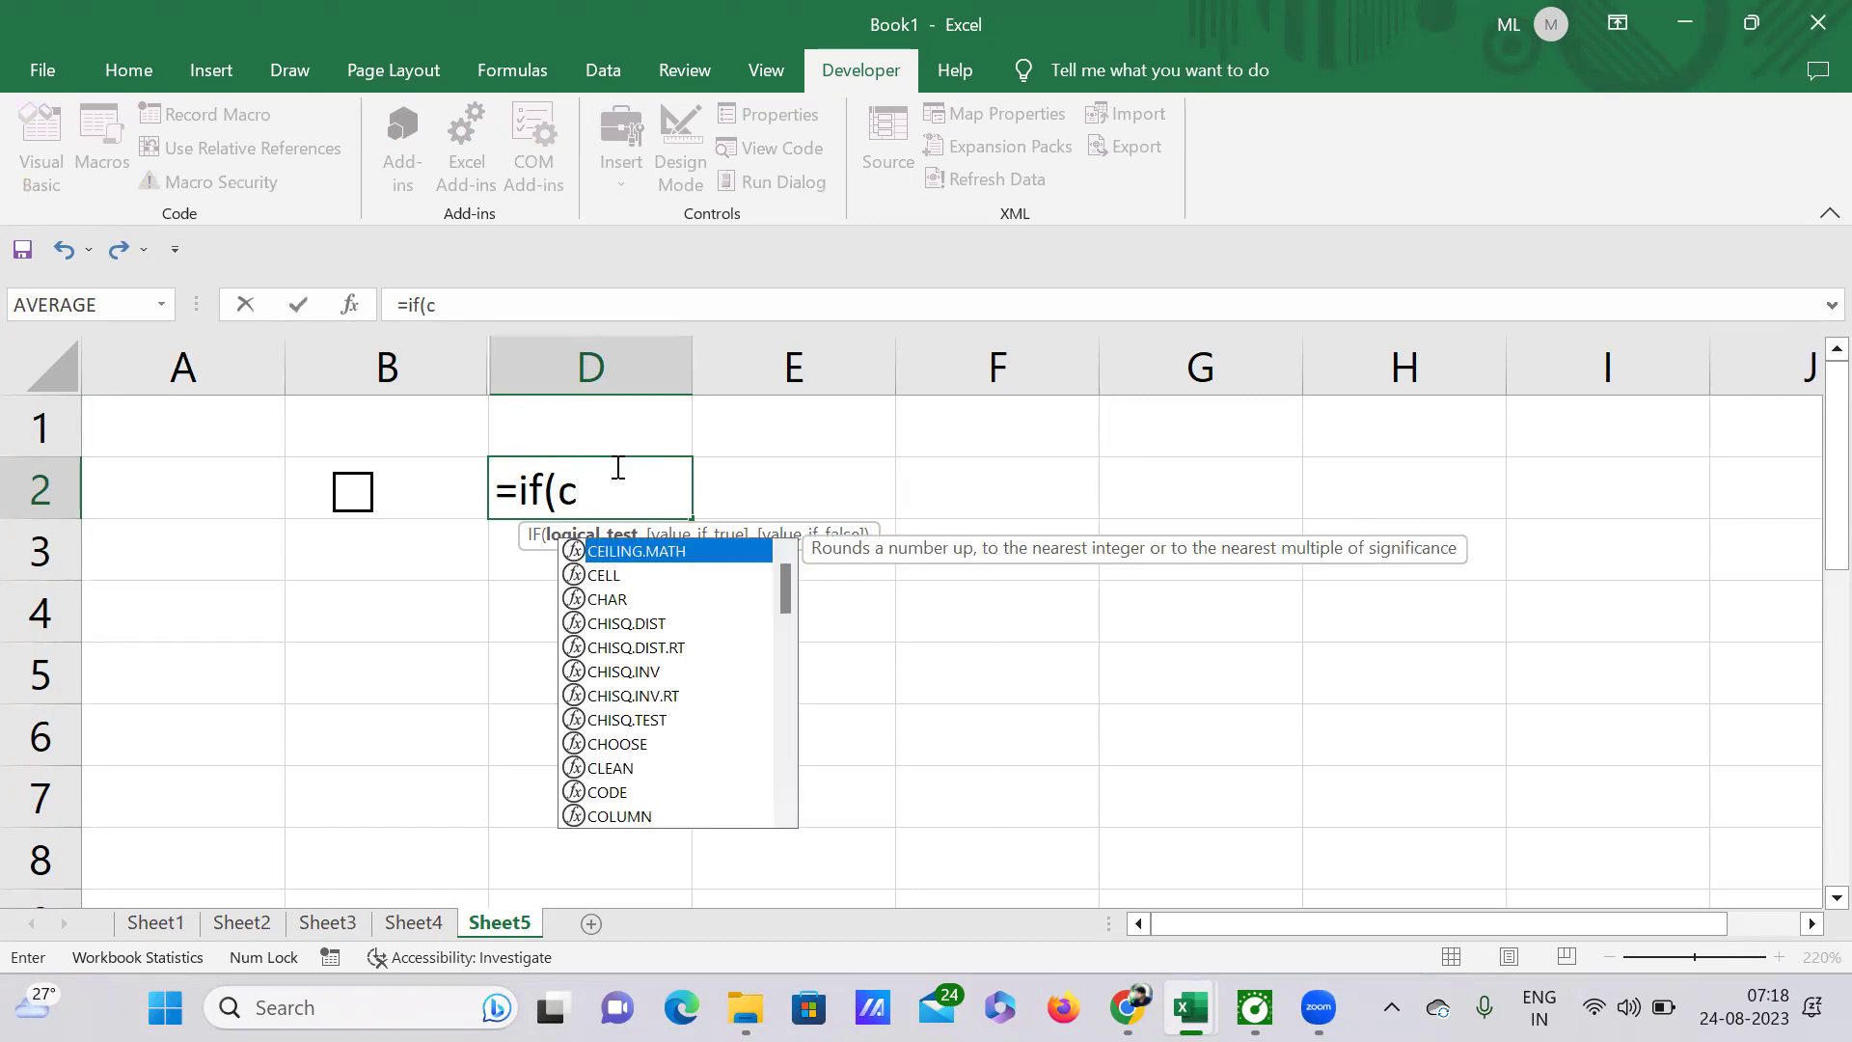
pyautogui.write('2,1')
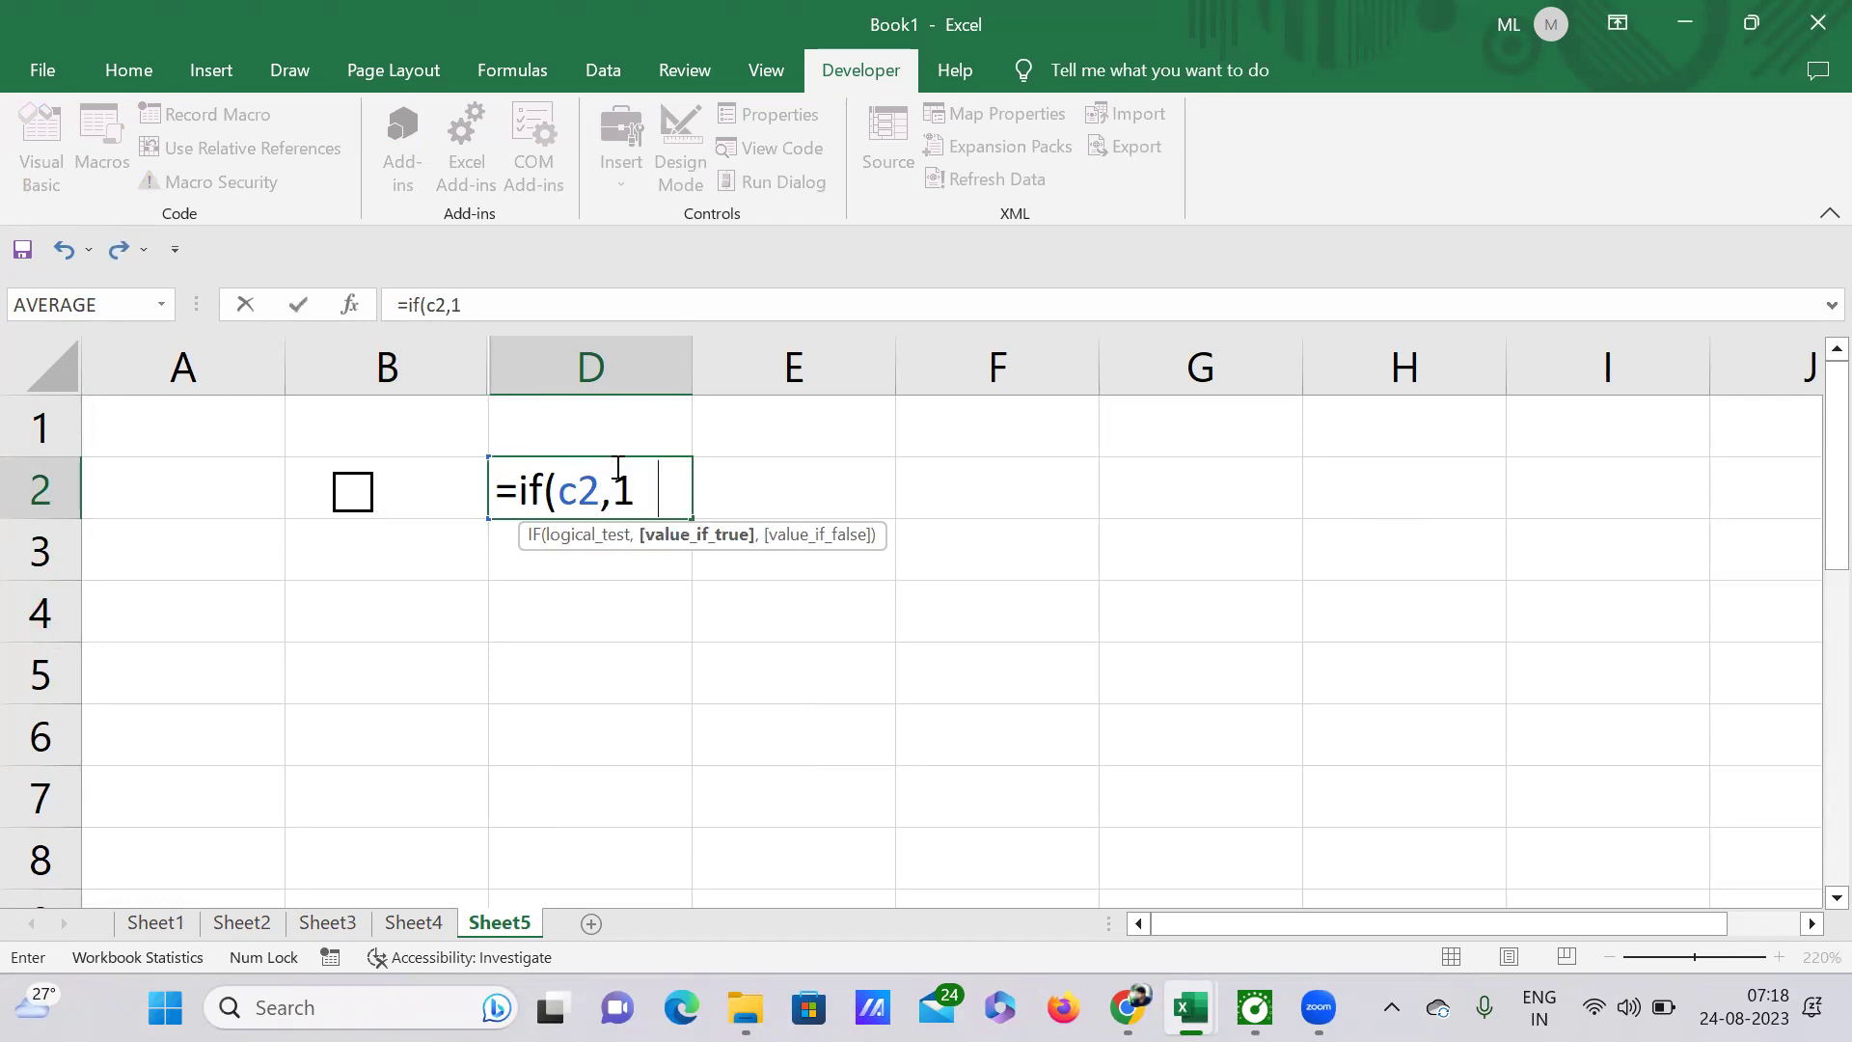
pyautogui.write('00,')
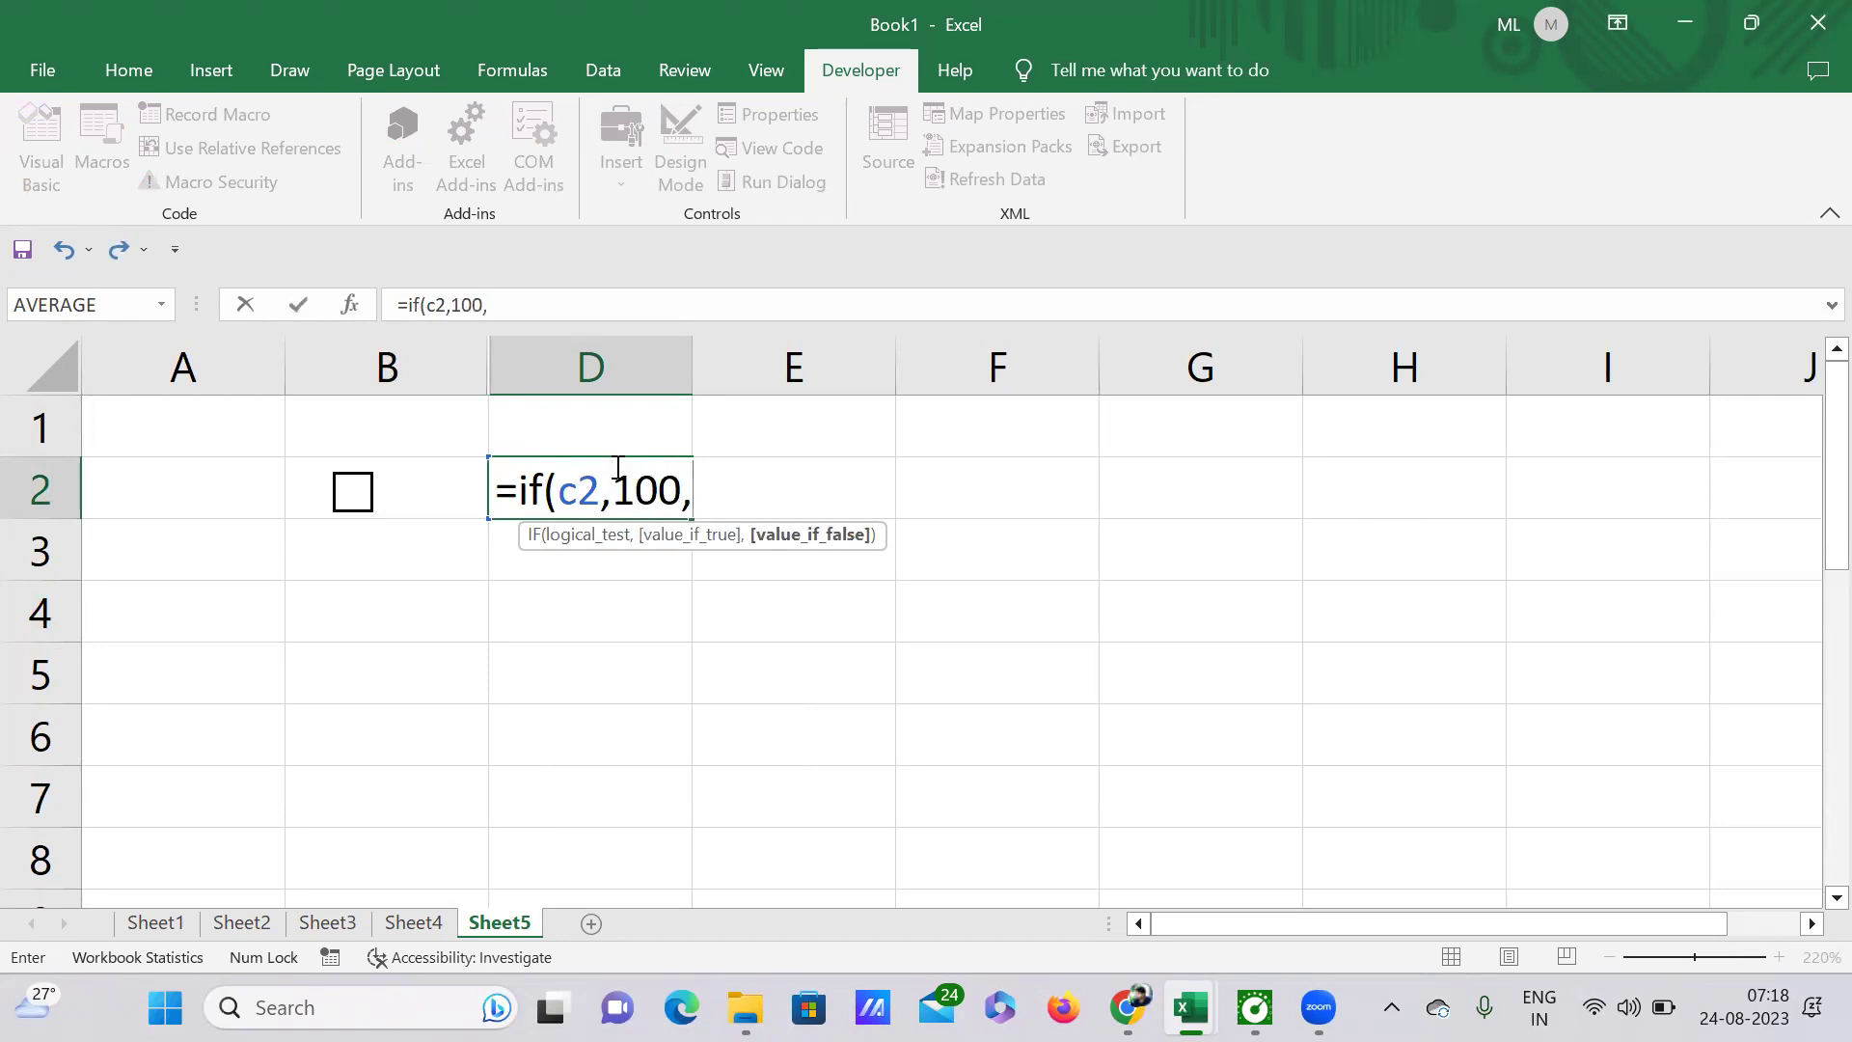
pyautogui.write('5)')
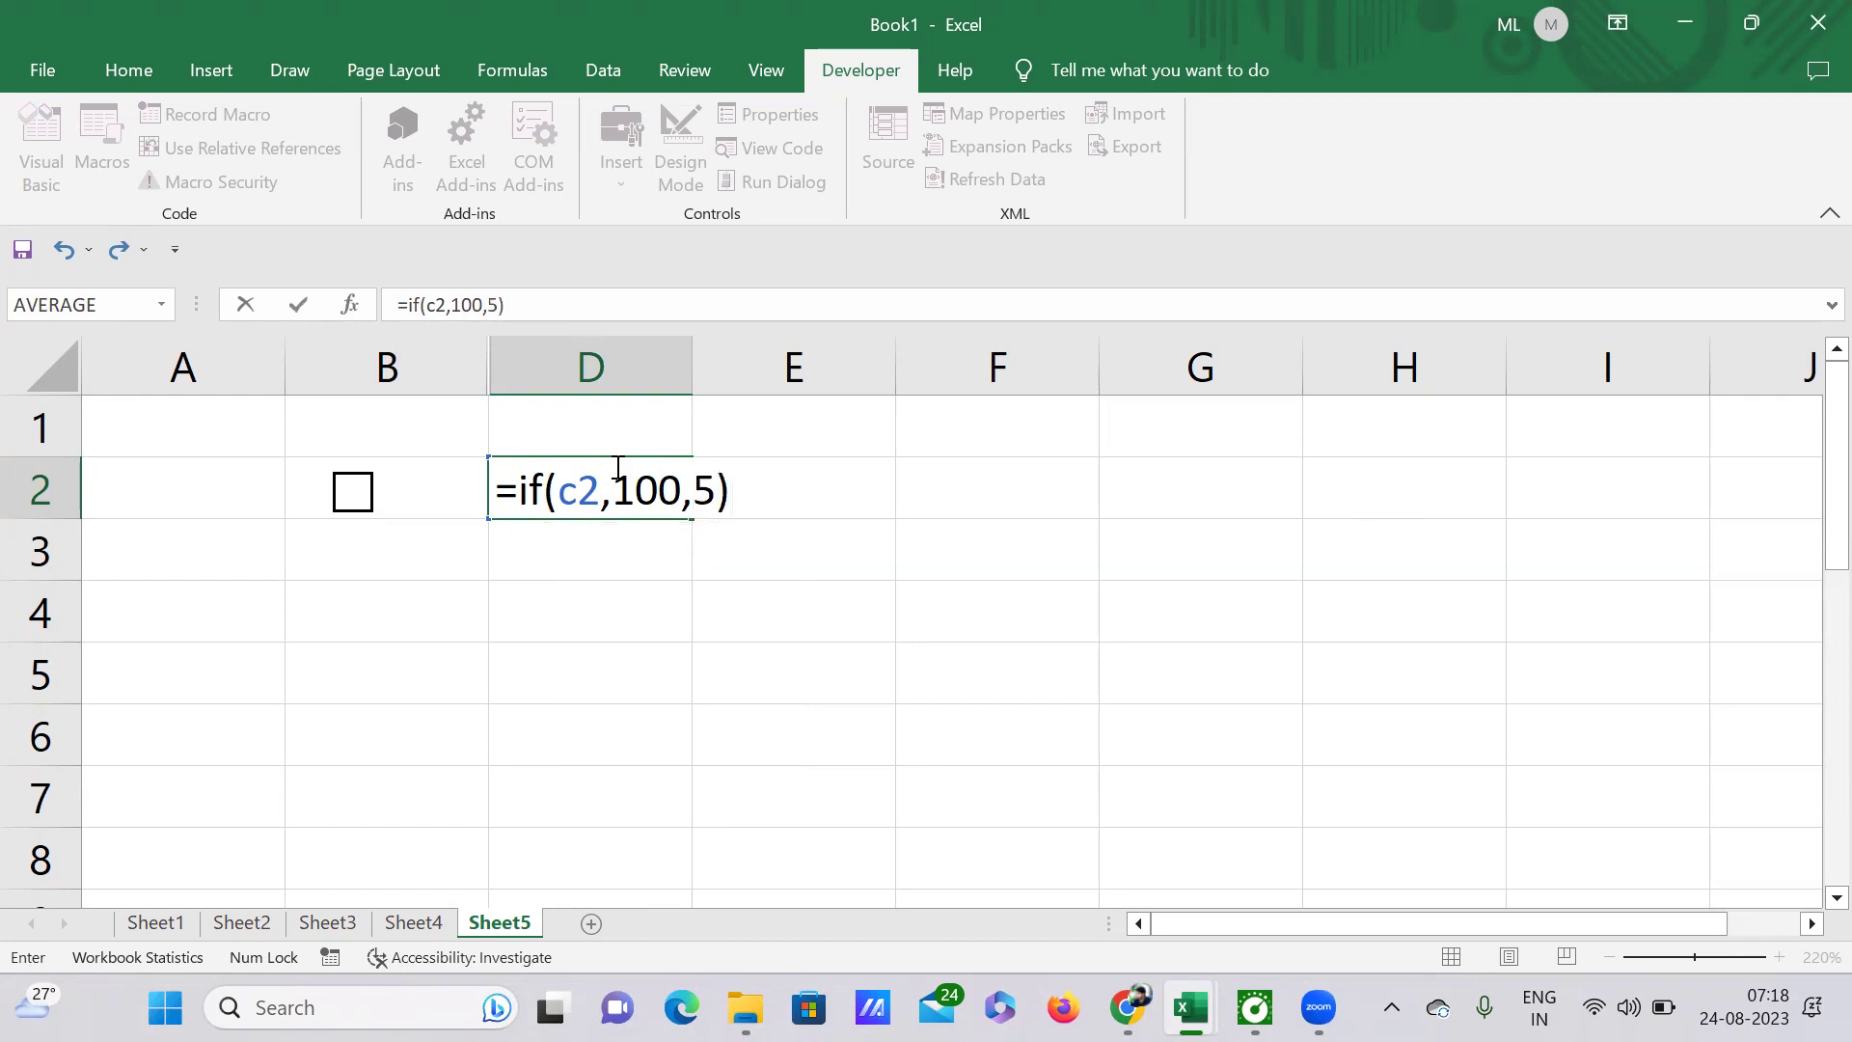
pyautogui.press('Return')
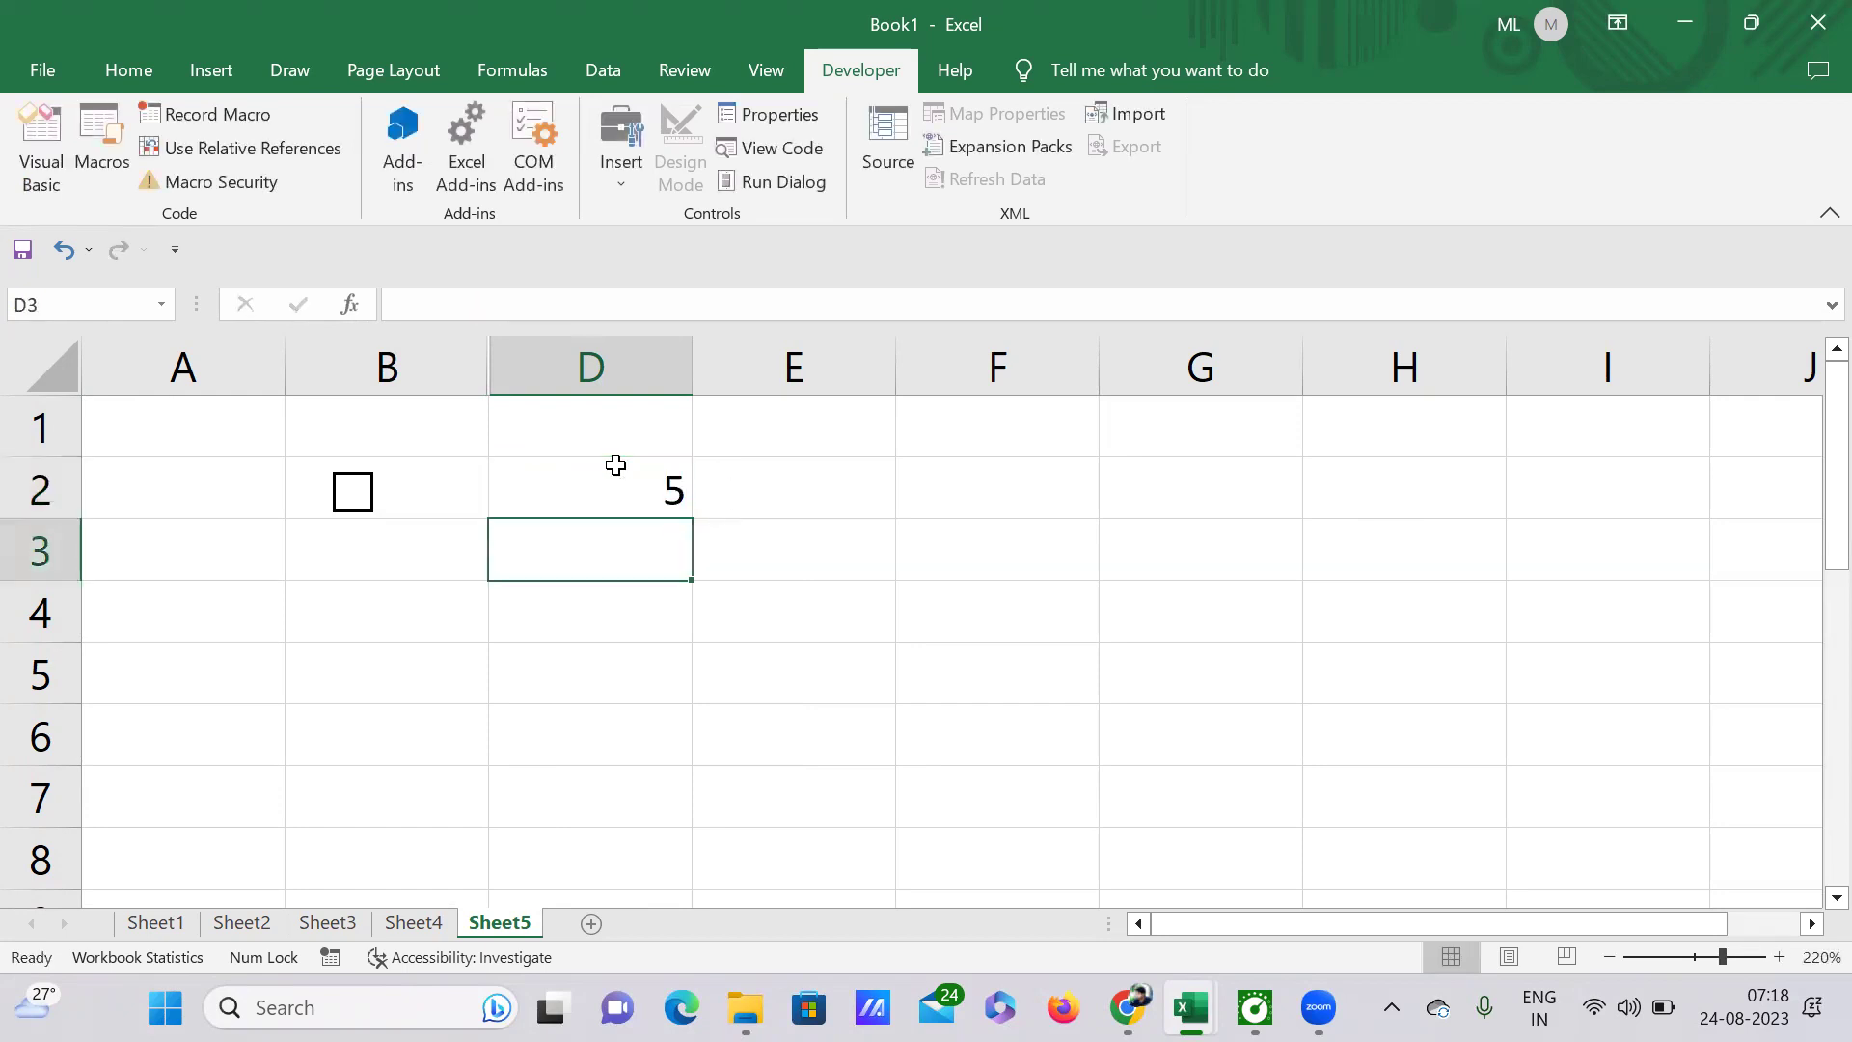
pyautogui.click(328, 664)
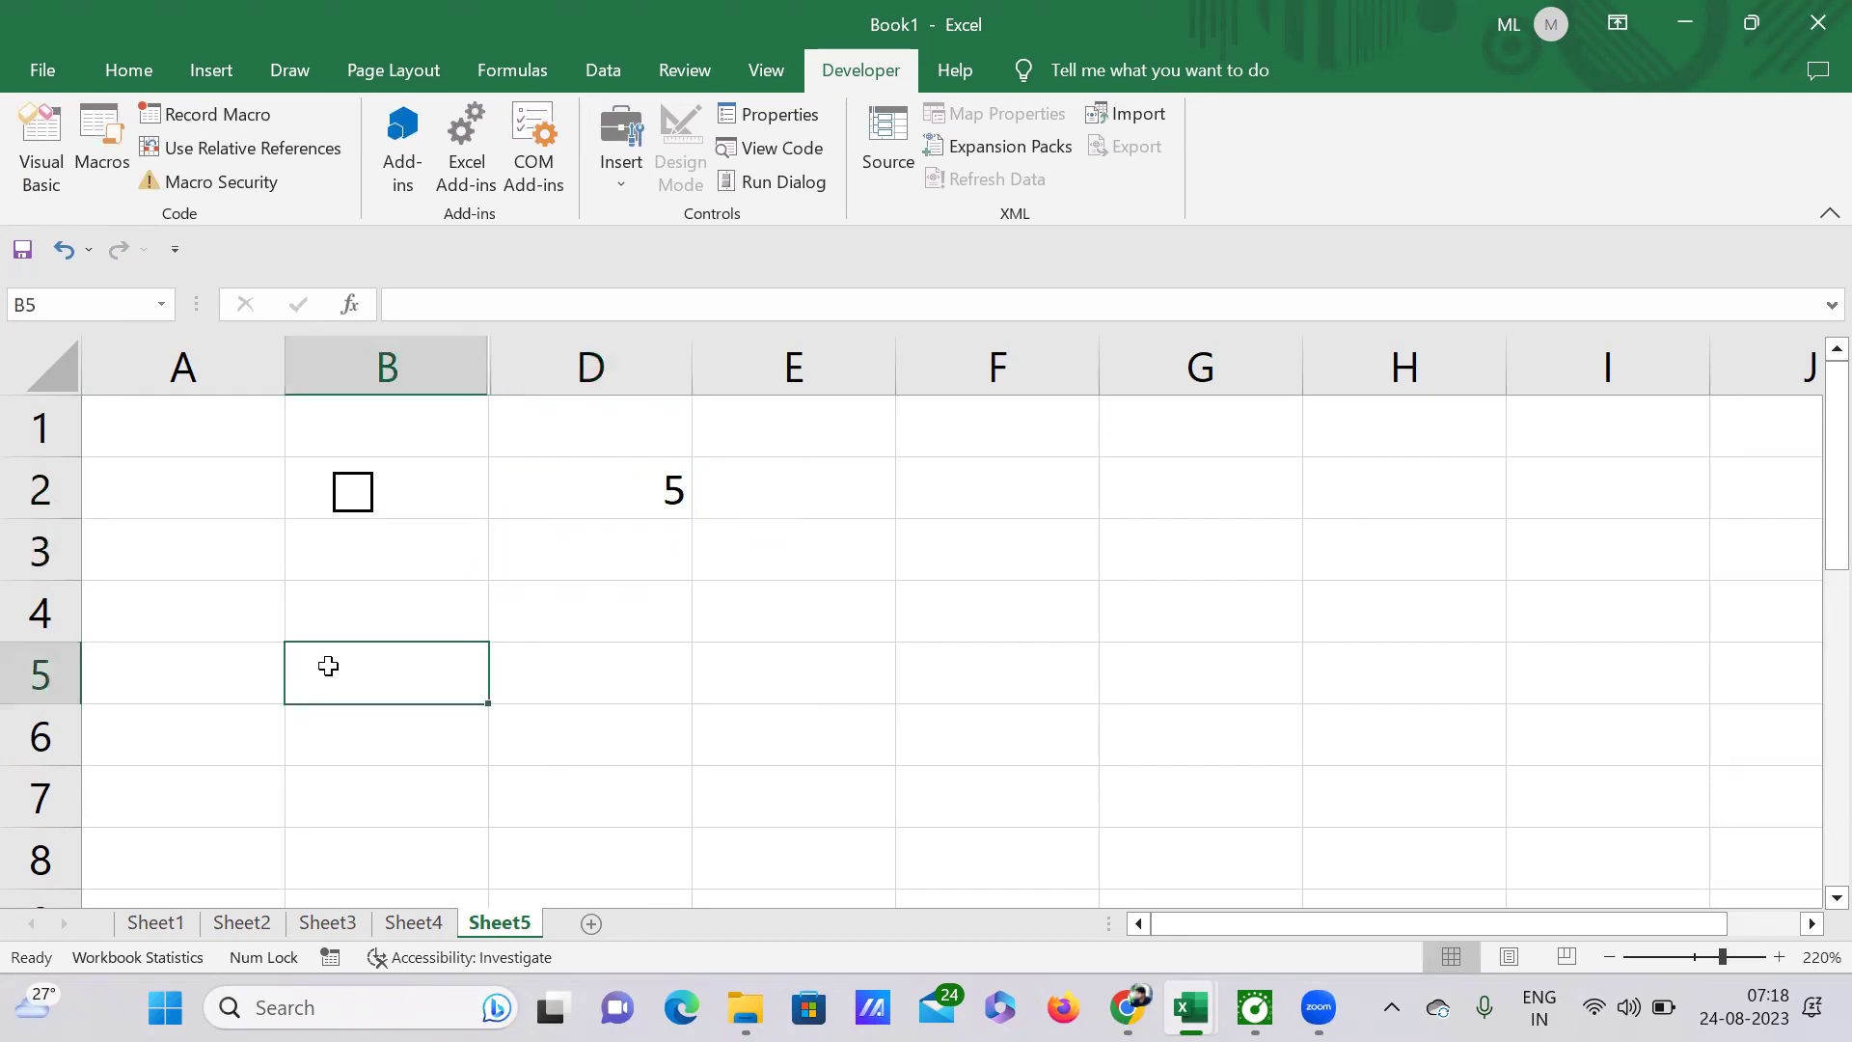
# Step: Toggle the checkbox to check D2 switches between 100 and 5, then go to Sheet3
pyautogui.click(353, 494)
pyautogui.click(352, 494)
pyautogui.click(344, 501)
pyautogui.click(423, 924)
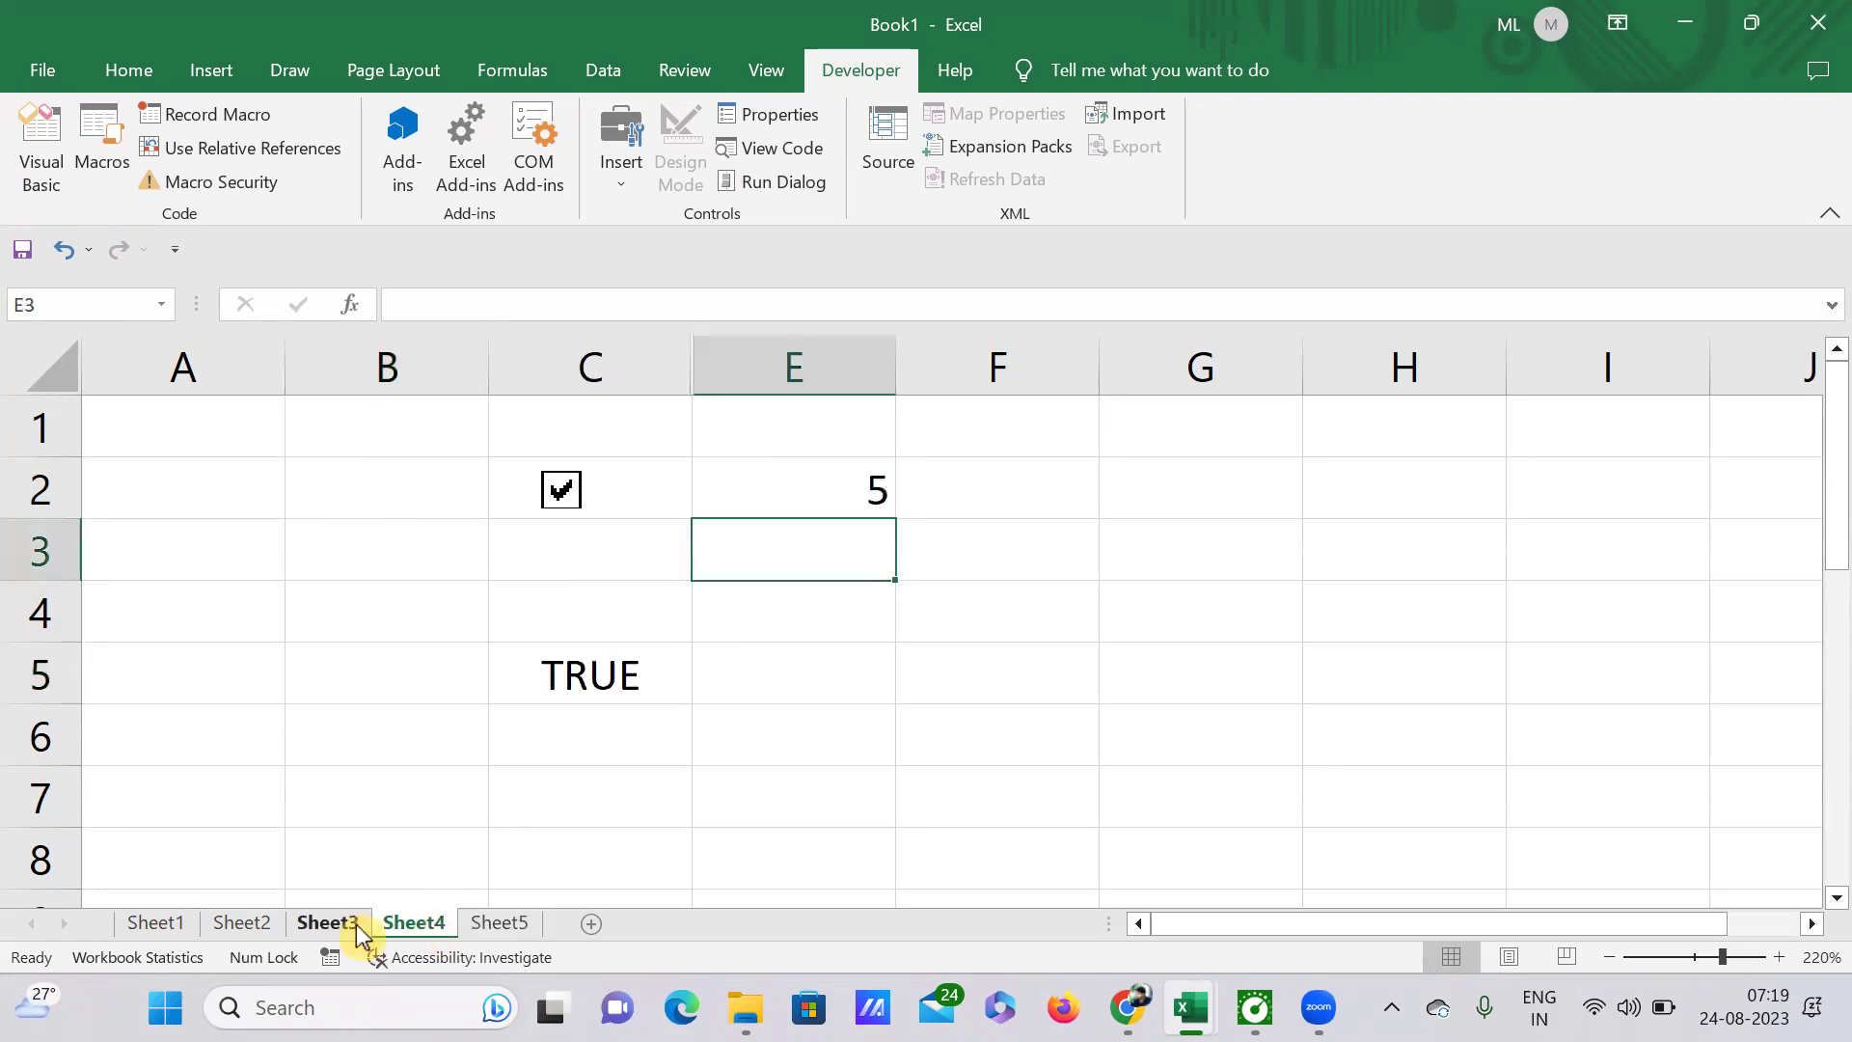
pyautogui.click(357, 928)
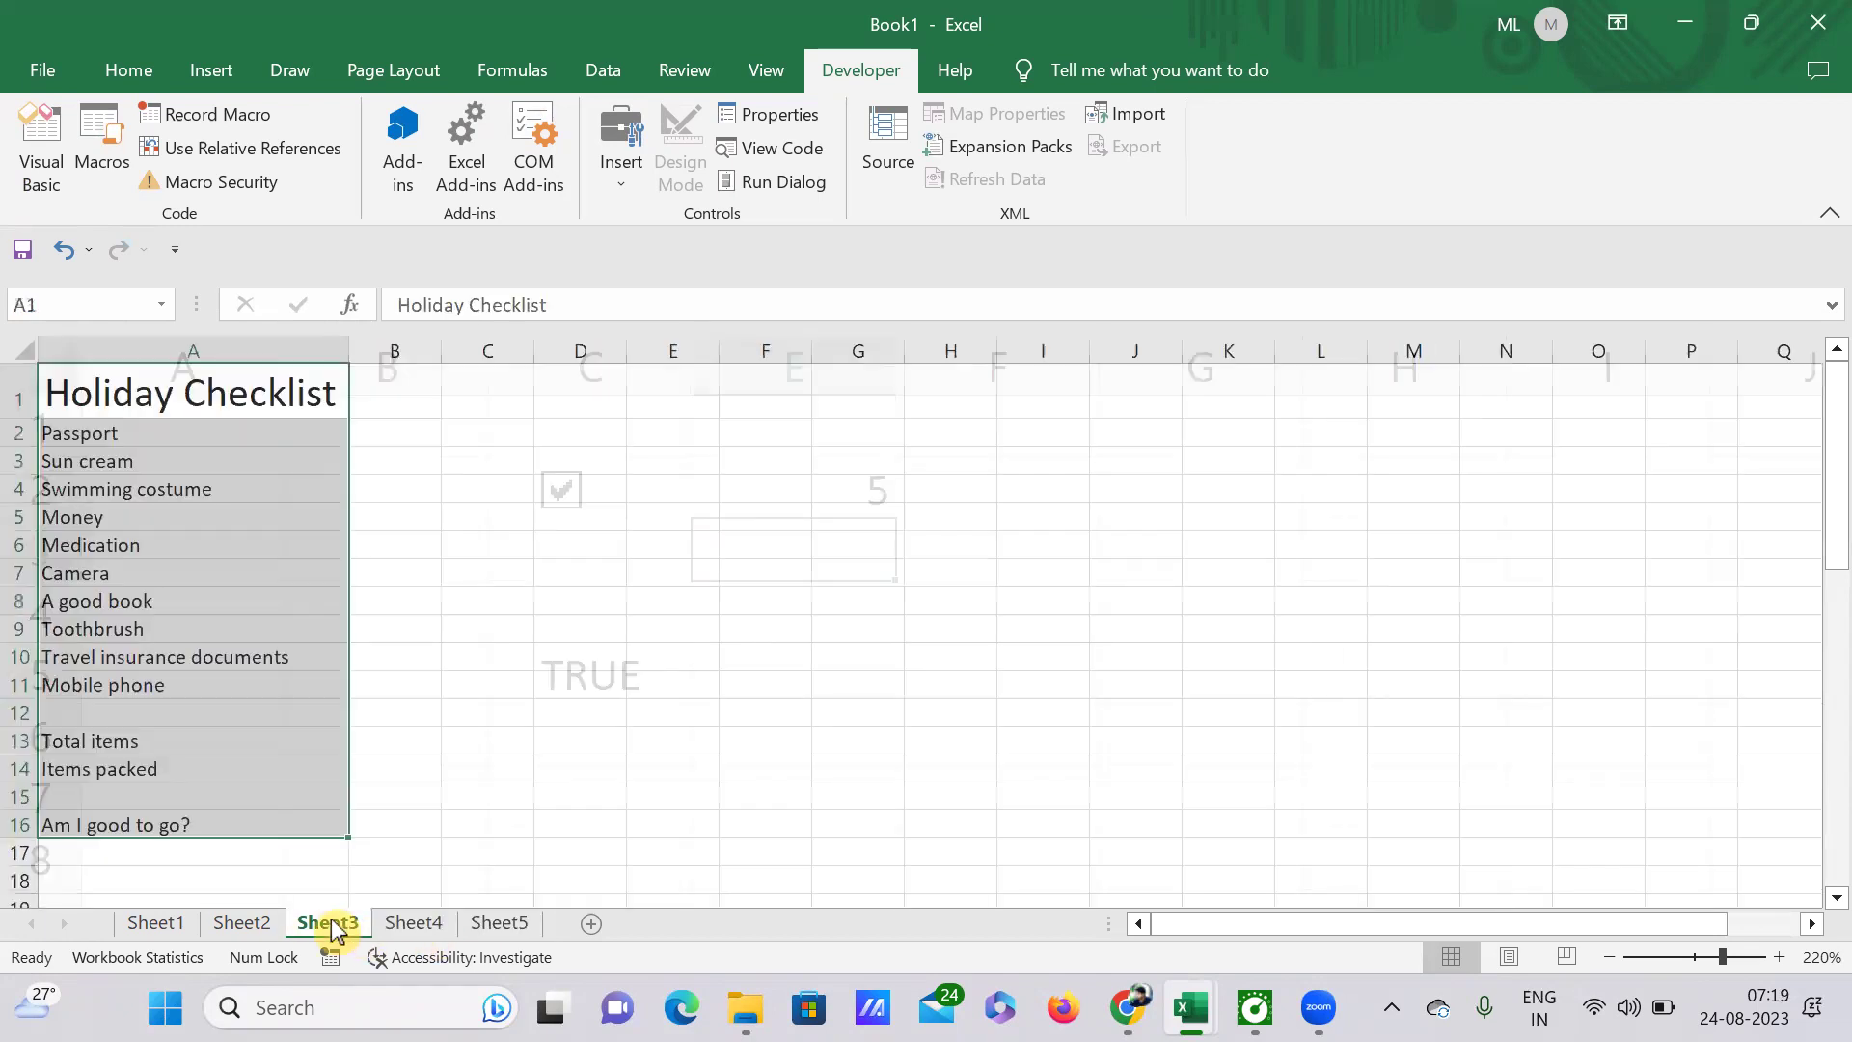
pyautogui.click(386, 508)
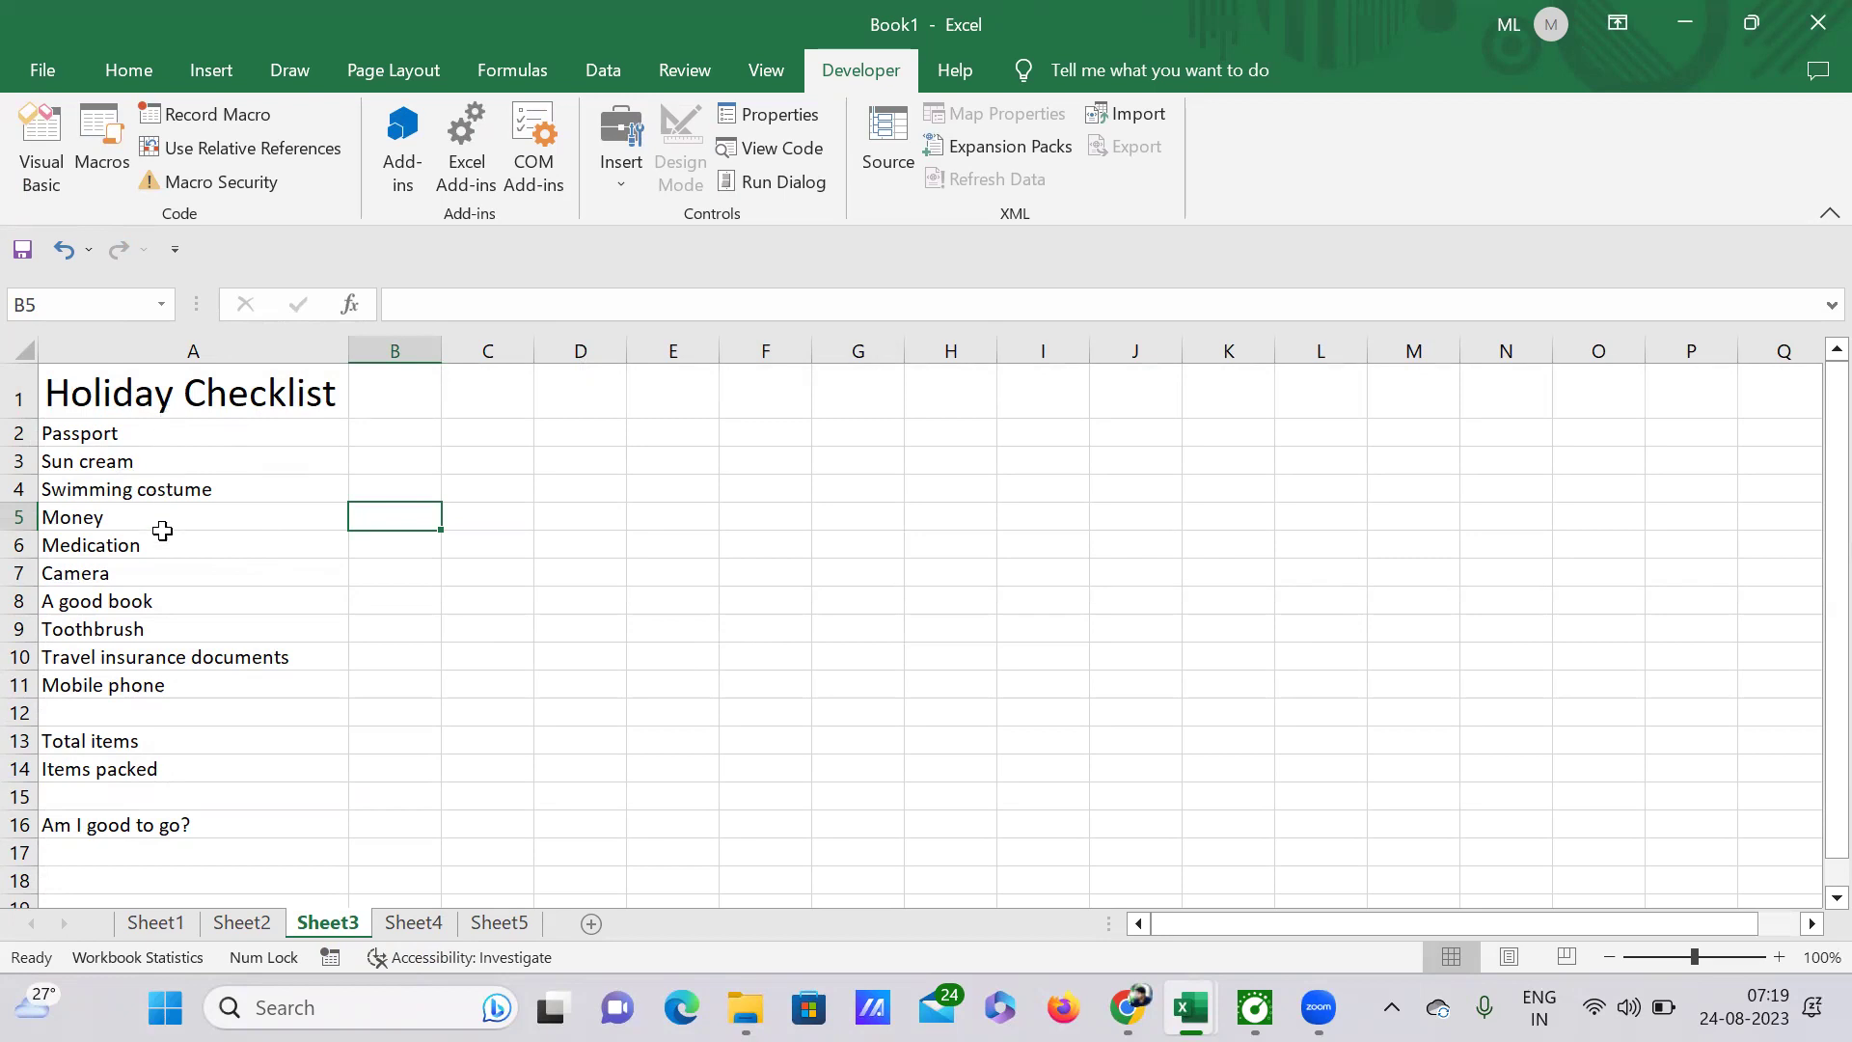
pyautogui.moveTo(173, 690); pyautogui.dragTo(143, 436)
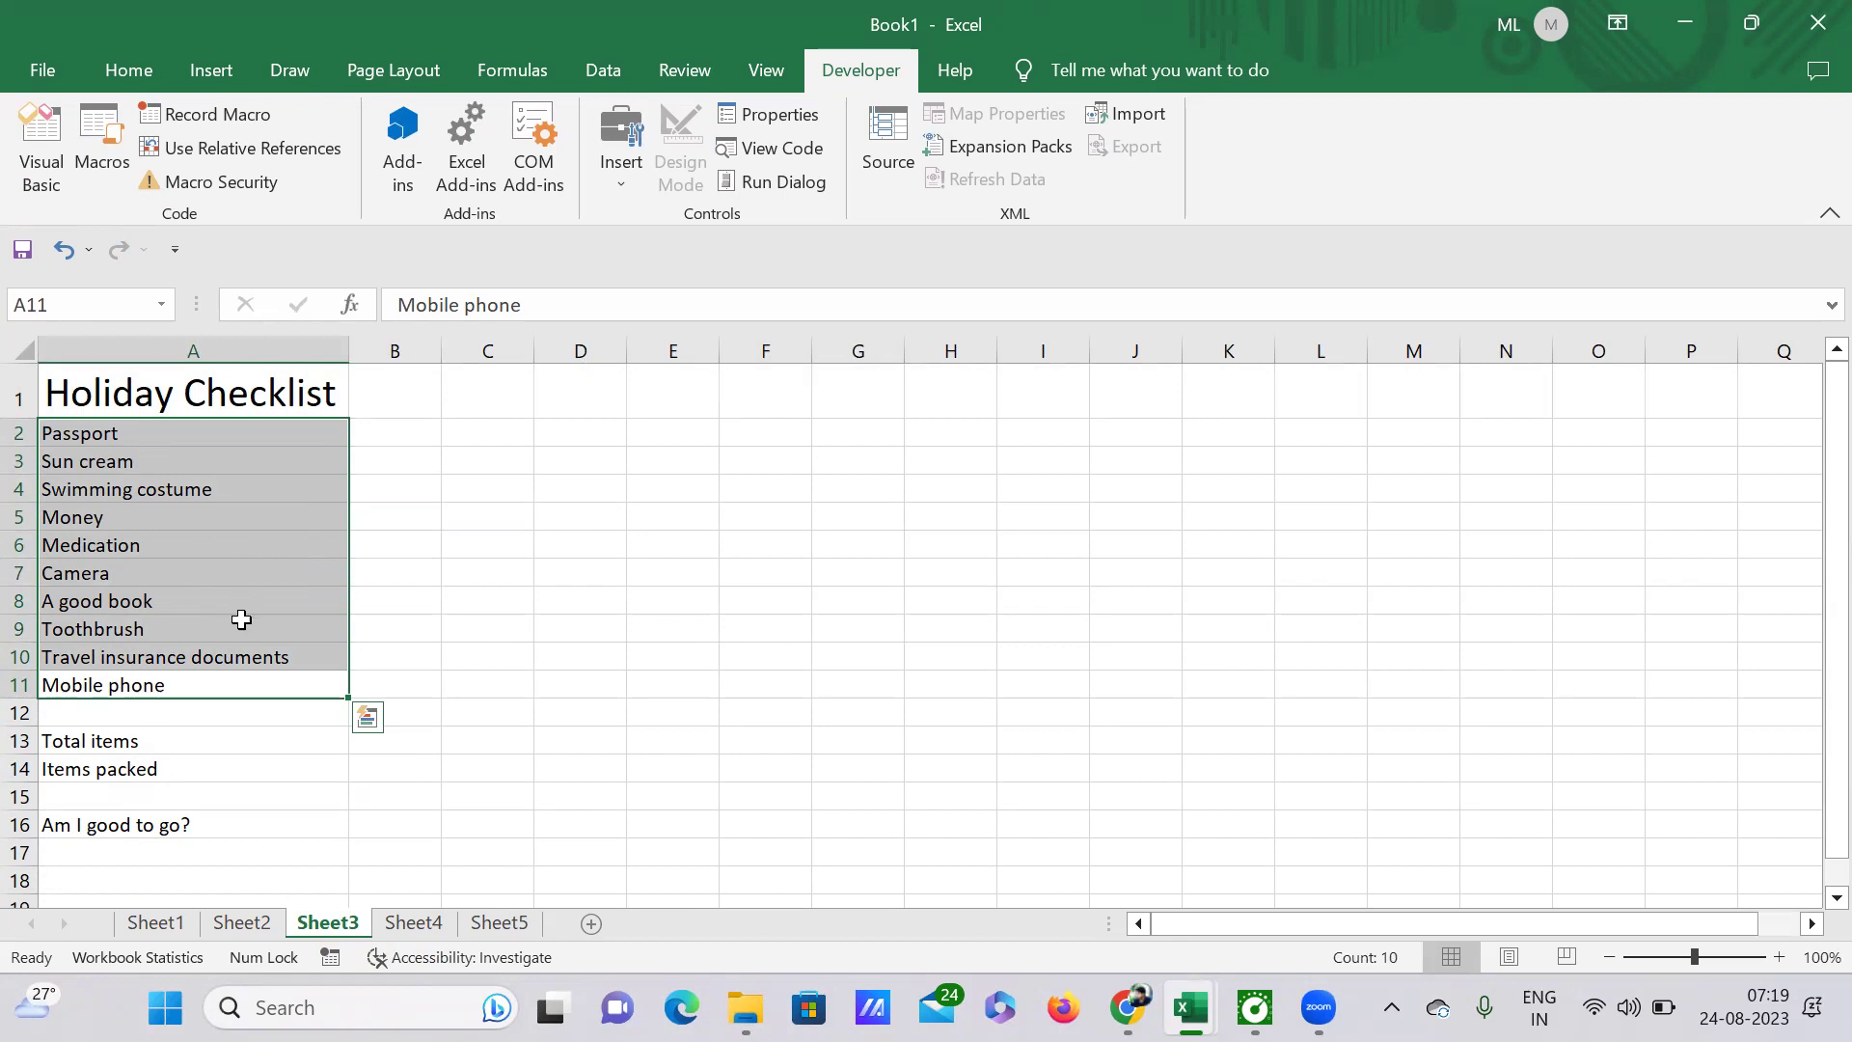
pyautogui.scroll(-1, 240, 620)
pyautogui.click(236, 642)
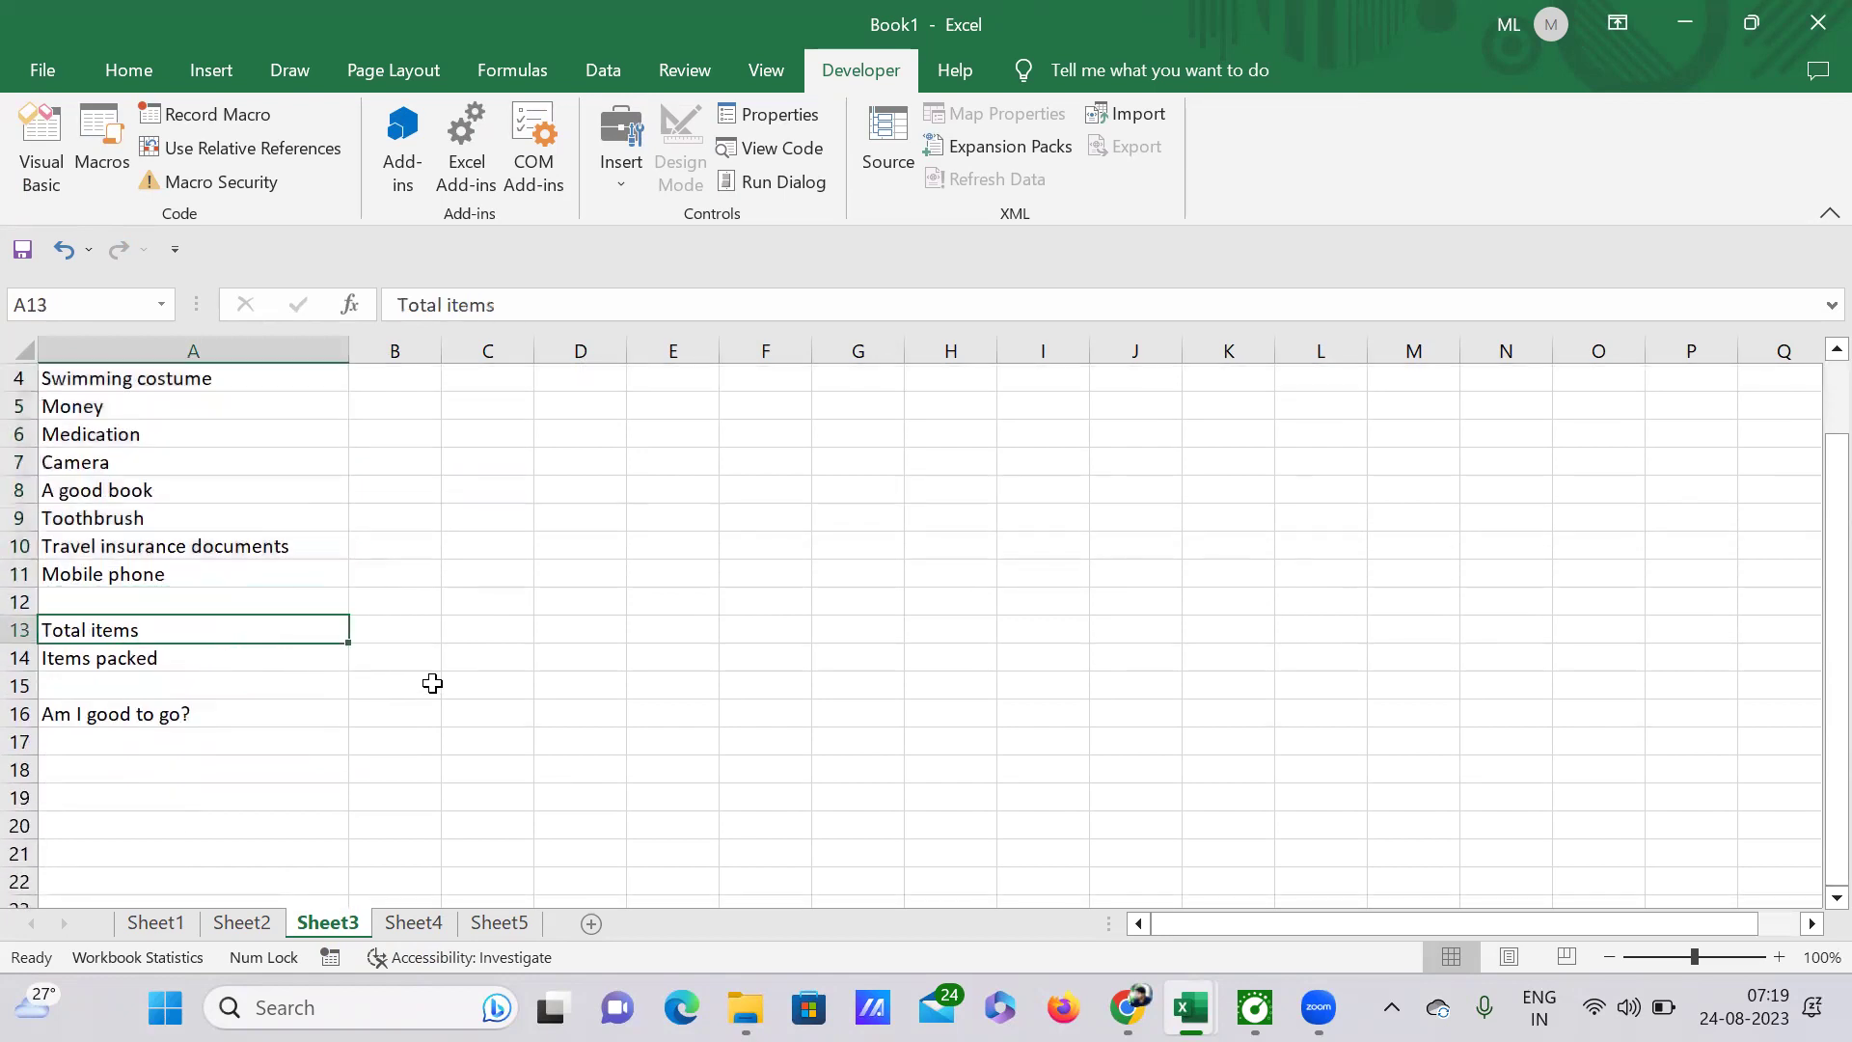
pyautogui.scroll(1, 432, 683)
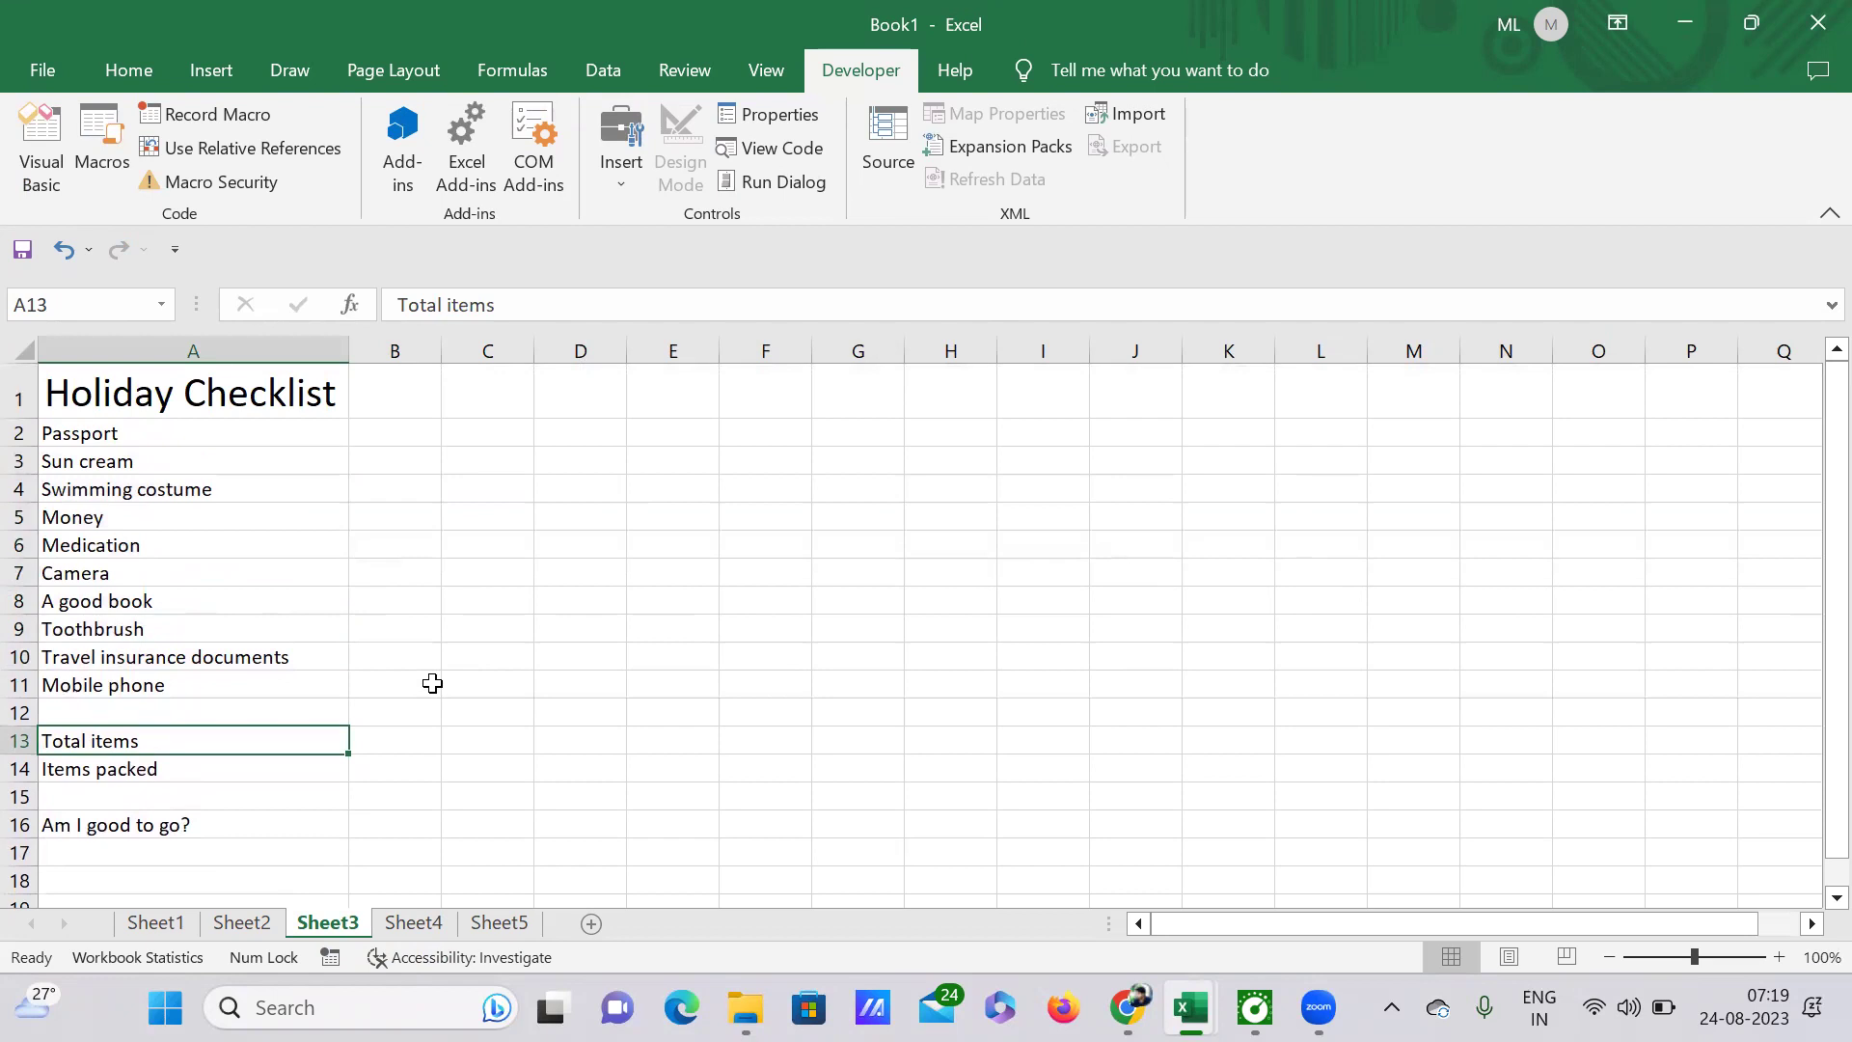
pyautogui.click(403, 434)
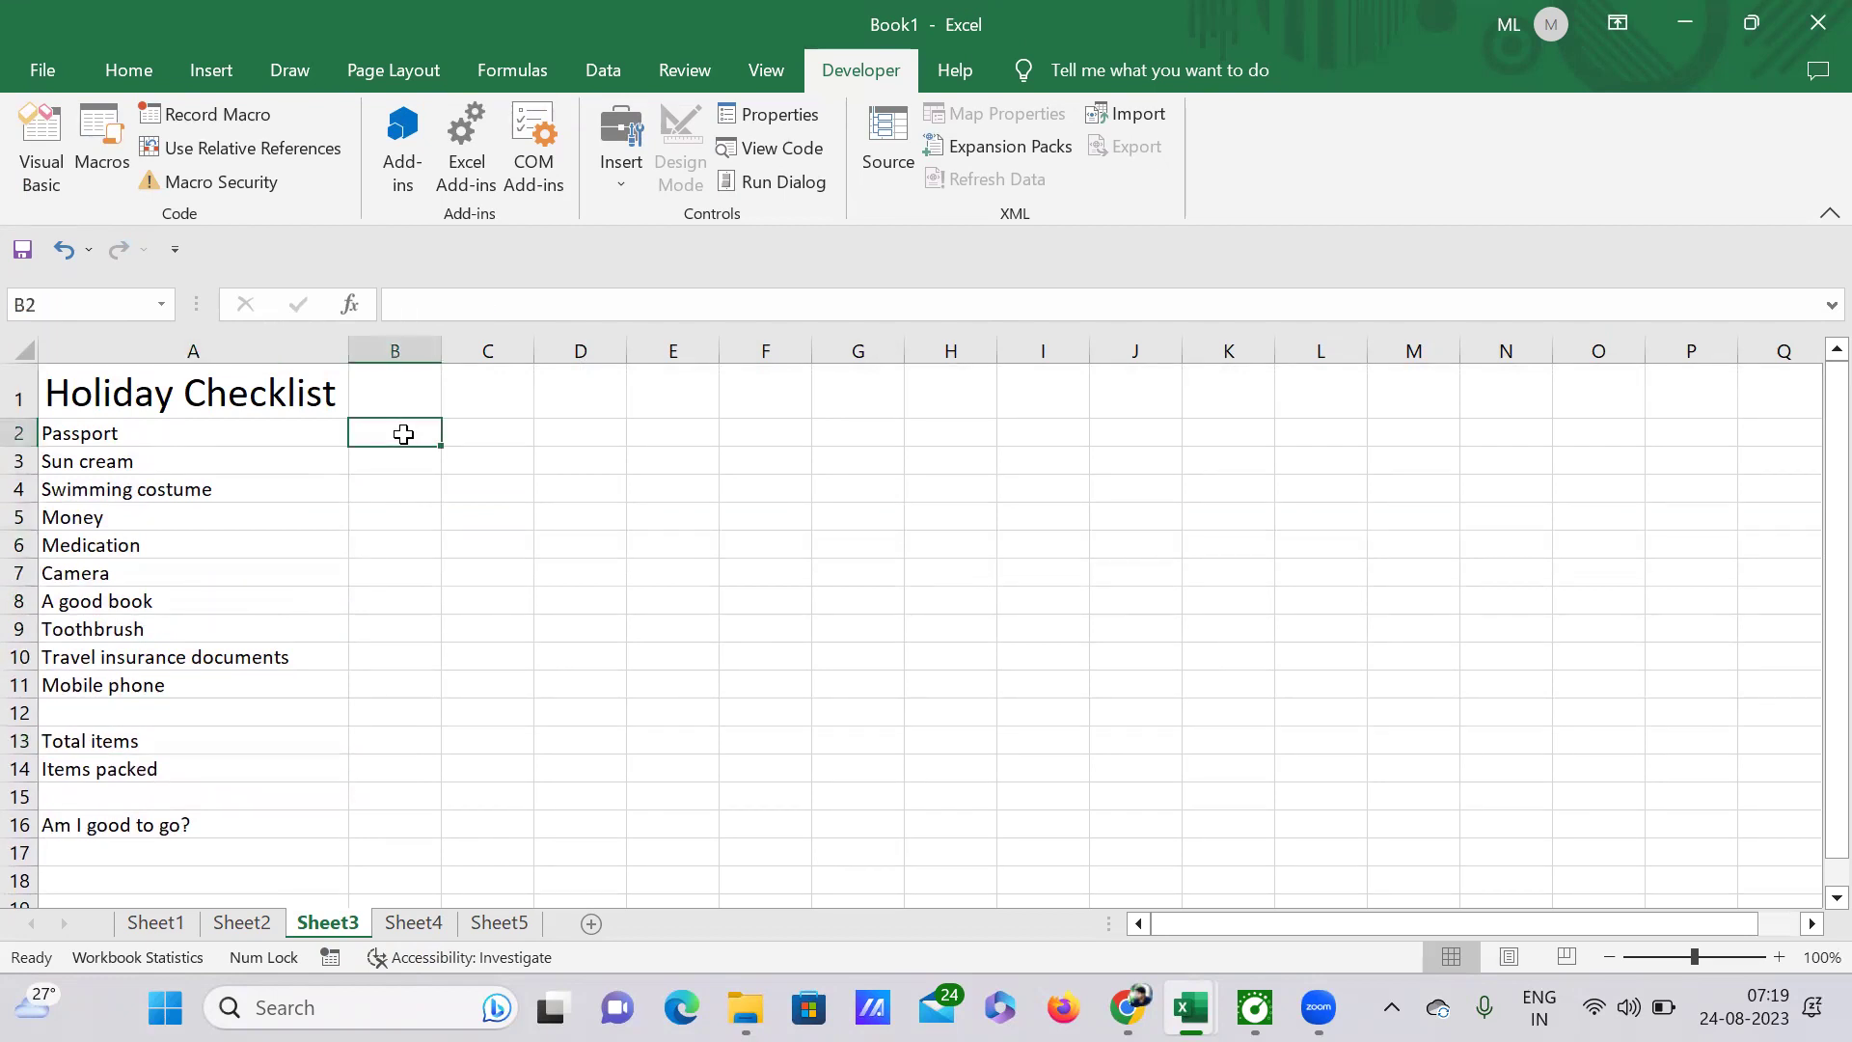
# Step: Draw a Form Control checkbox in cell B2 beside Passport
pyautogui.click(624, 173)
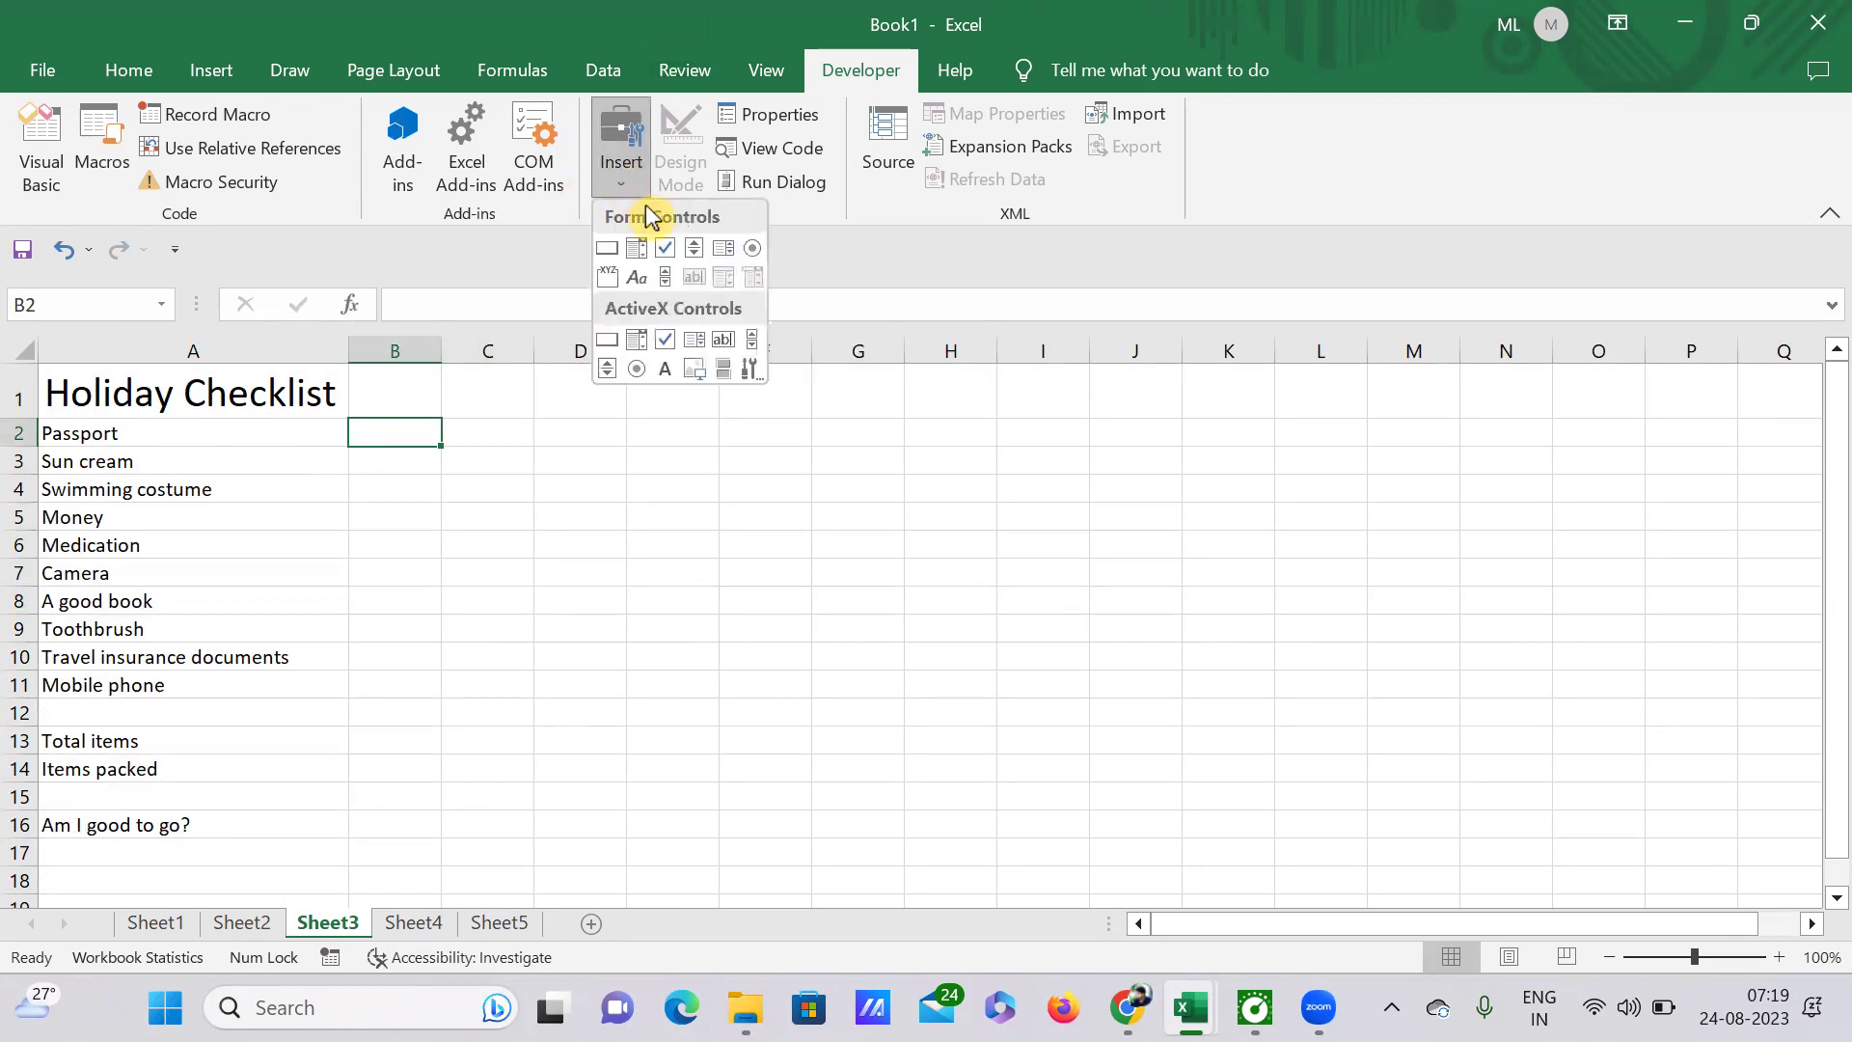
pyautogui.click(668, 250)
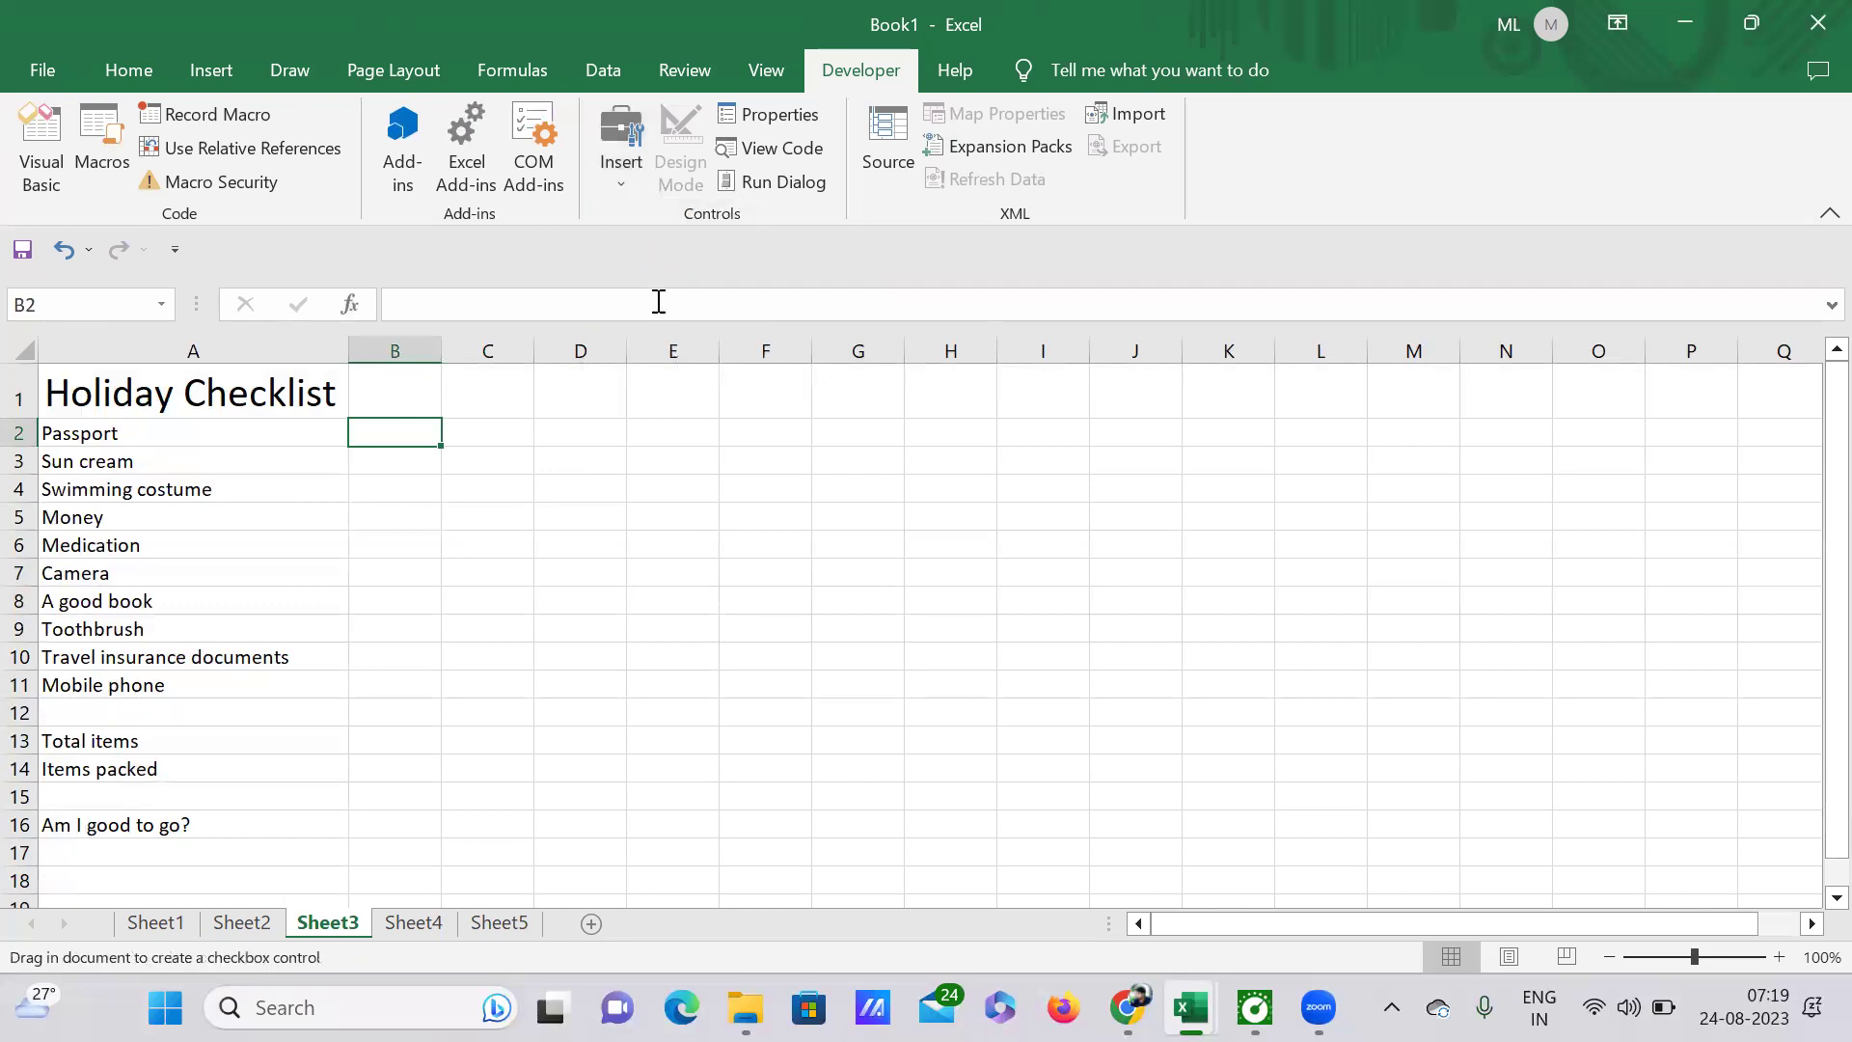
pyautogui.moveTo(364, 432)
pyautogui.mouseDown()
pyautogui.moveTo(380, 441)
pyautogui.moveTo(367, 414)
pyautogui.moveTo(430, 451)
pyautogui.moveTo(492, 452)
pyautogui.mouseUp()
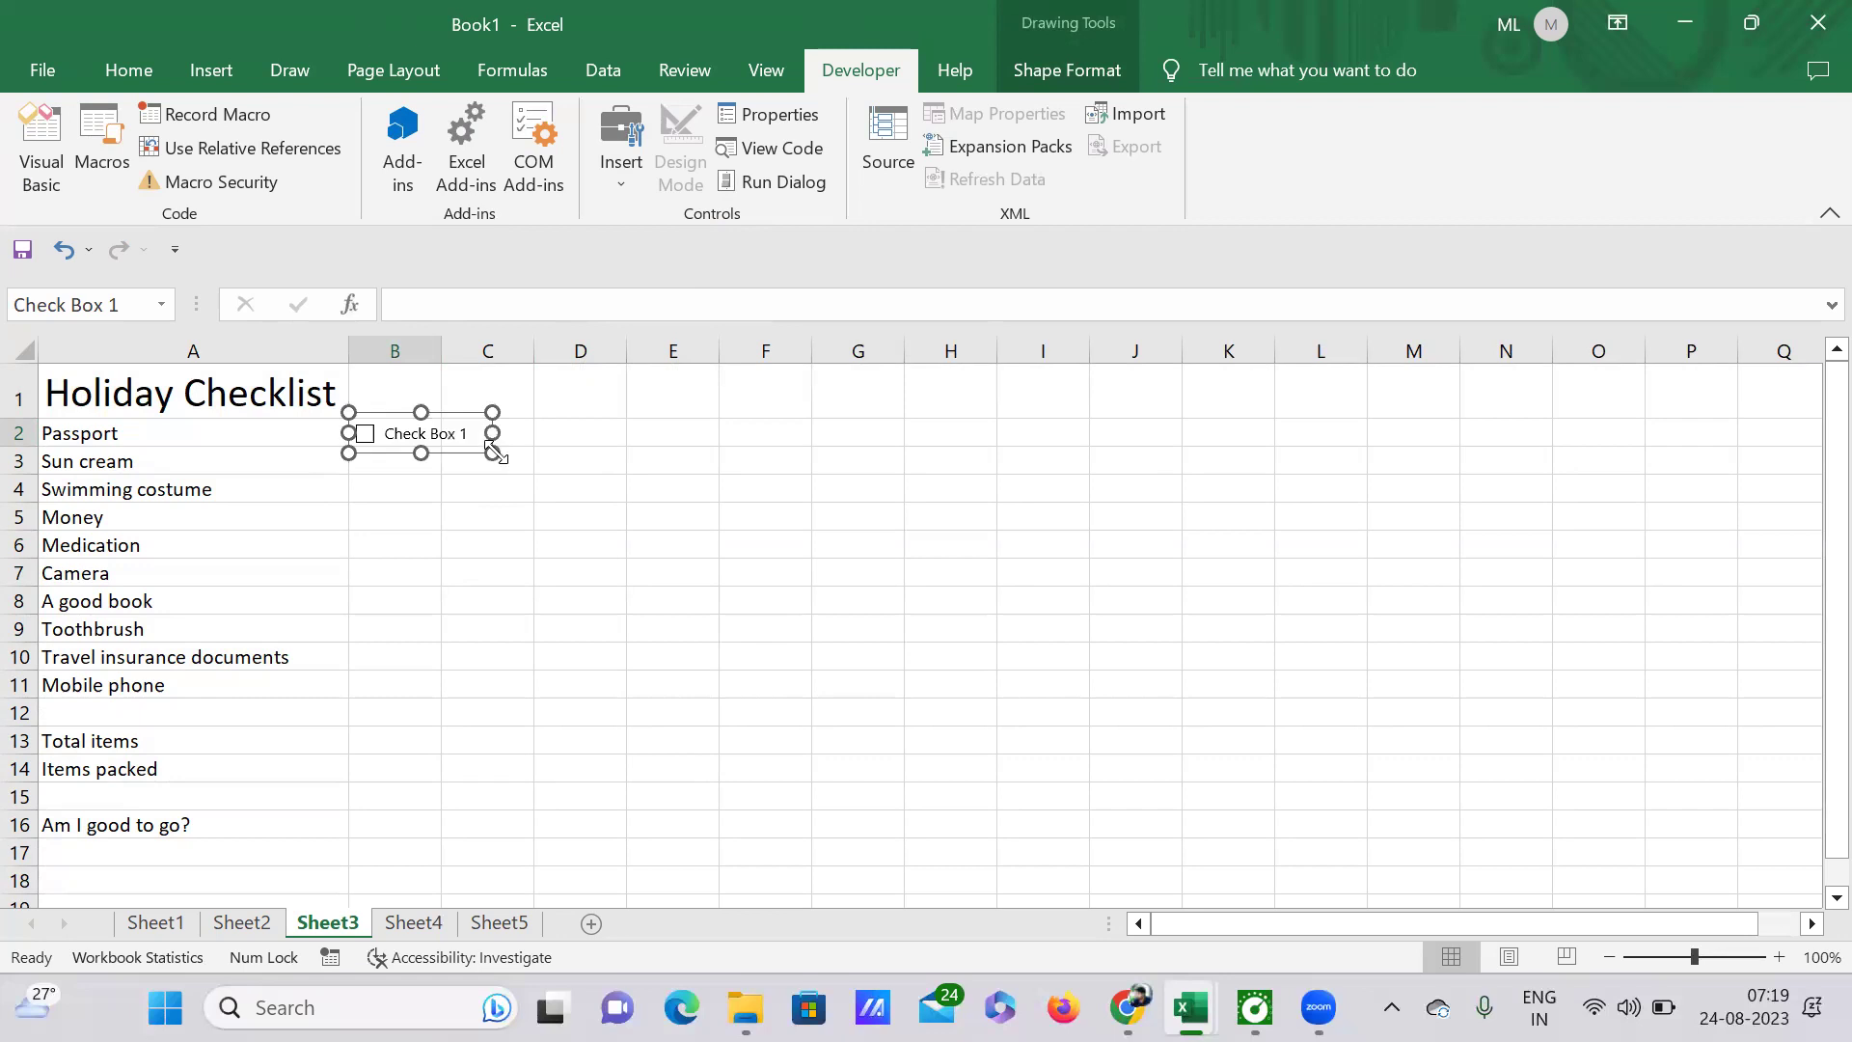
# Step: Remove the checkbox's default label and shrink it to fit cell B2
pyautogui.click(390, 433)
pyautogui.moveTo(381, 435); pyautogui.dragTo(450, 440)
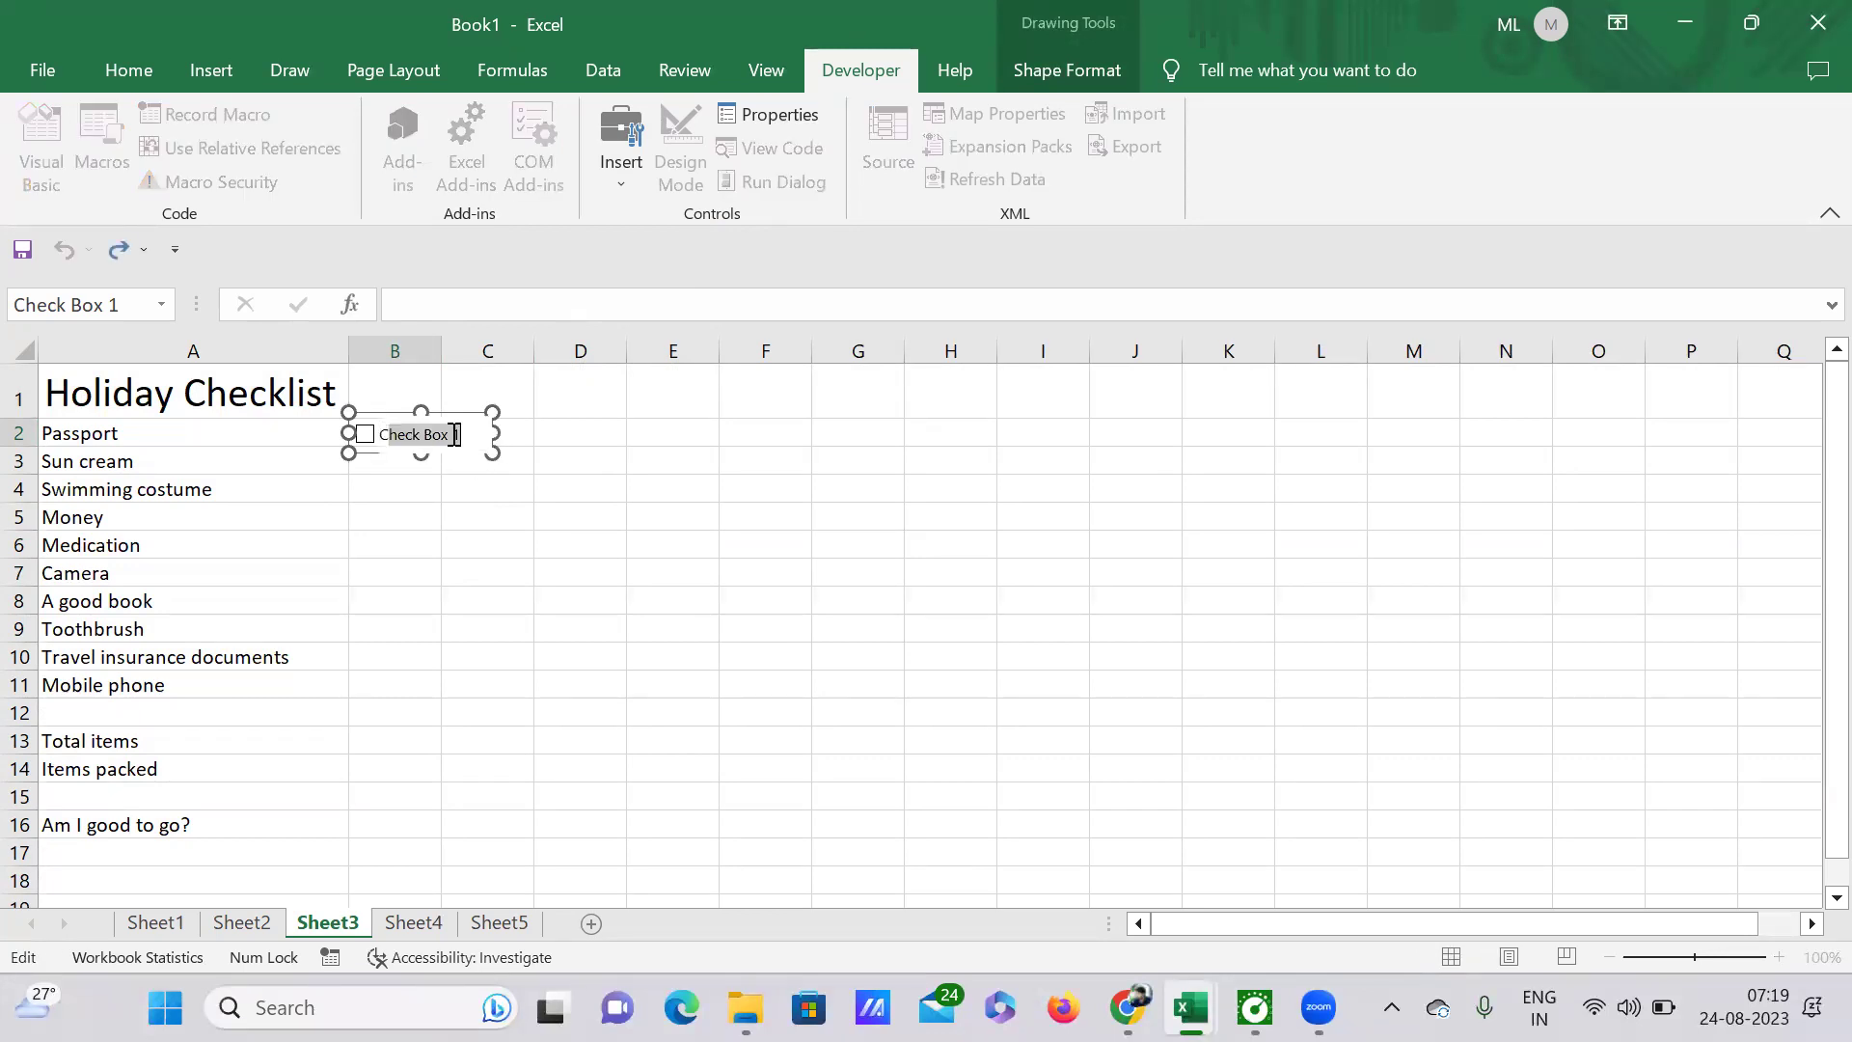
pyautogui.write('c')
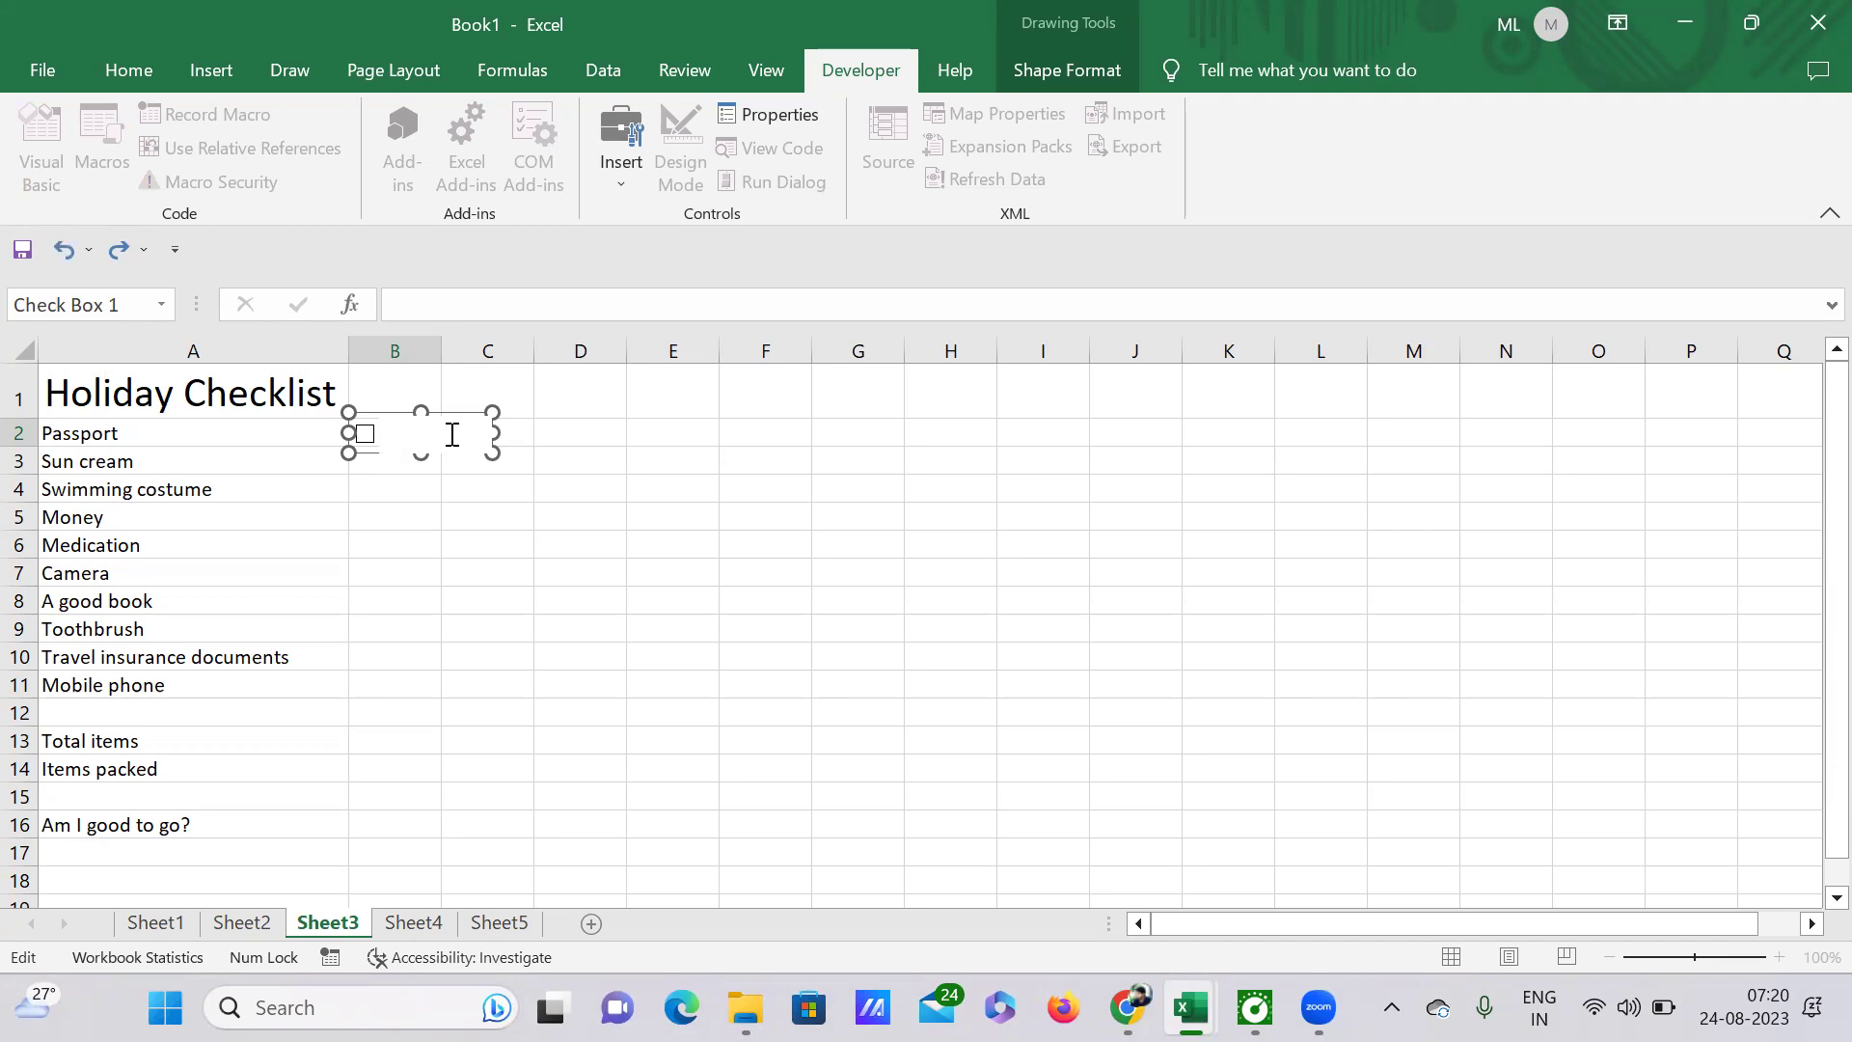
pyautogui.press('Escape')
pyautogui.press('Delete')
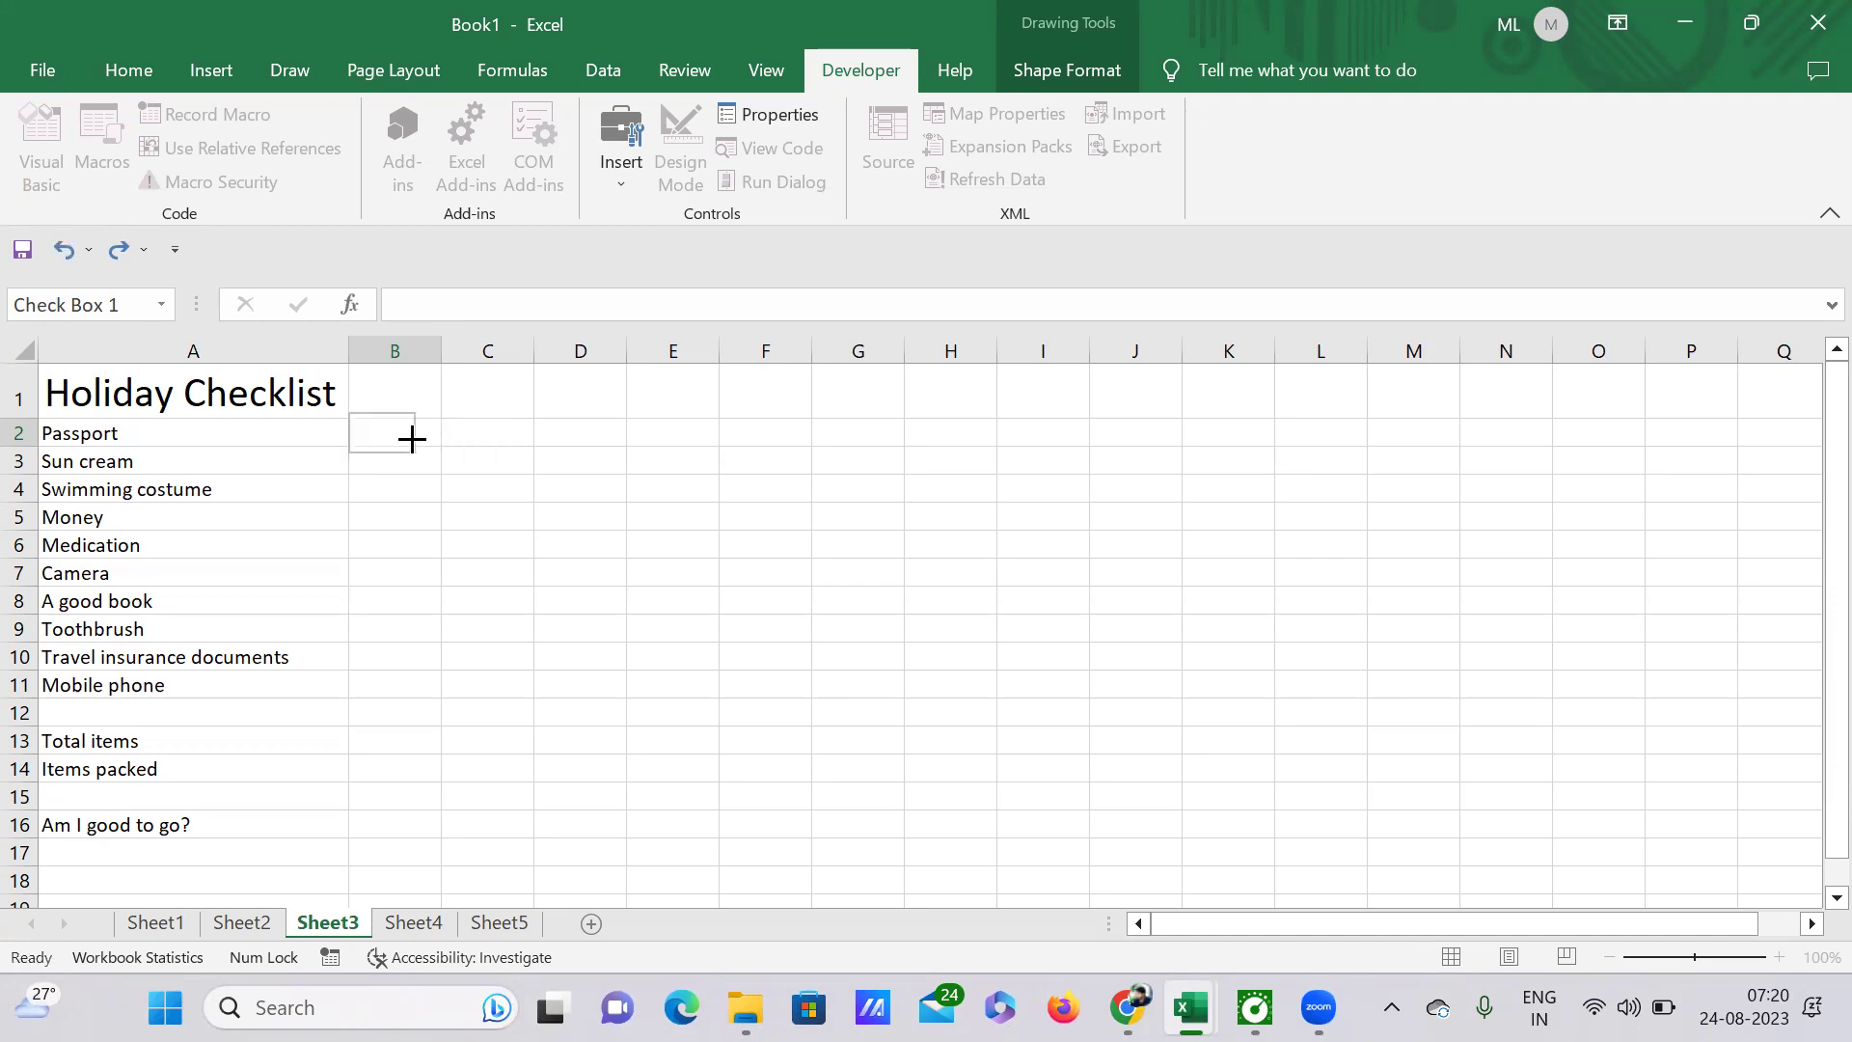
pyautogui.moveTo(407, 436); pyautogui.dragTo(405, 432)
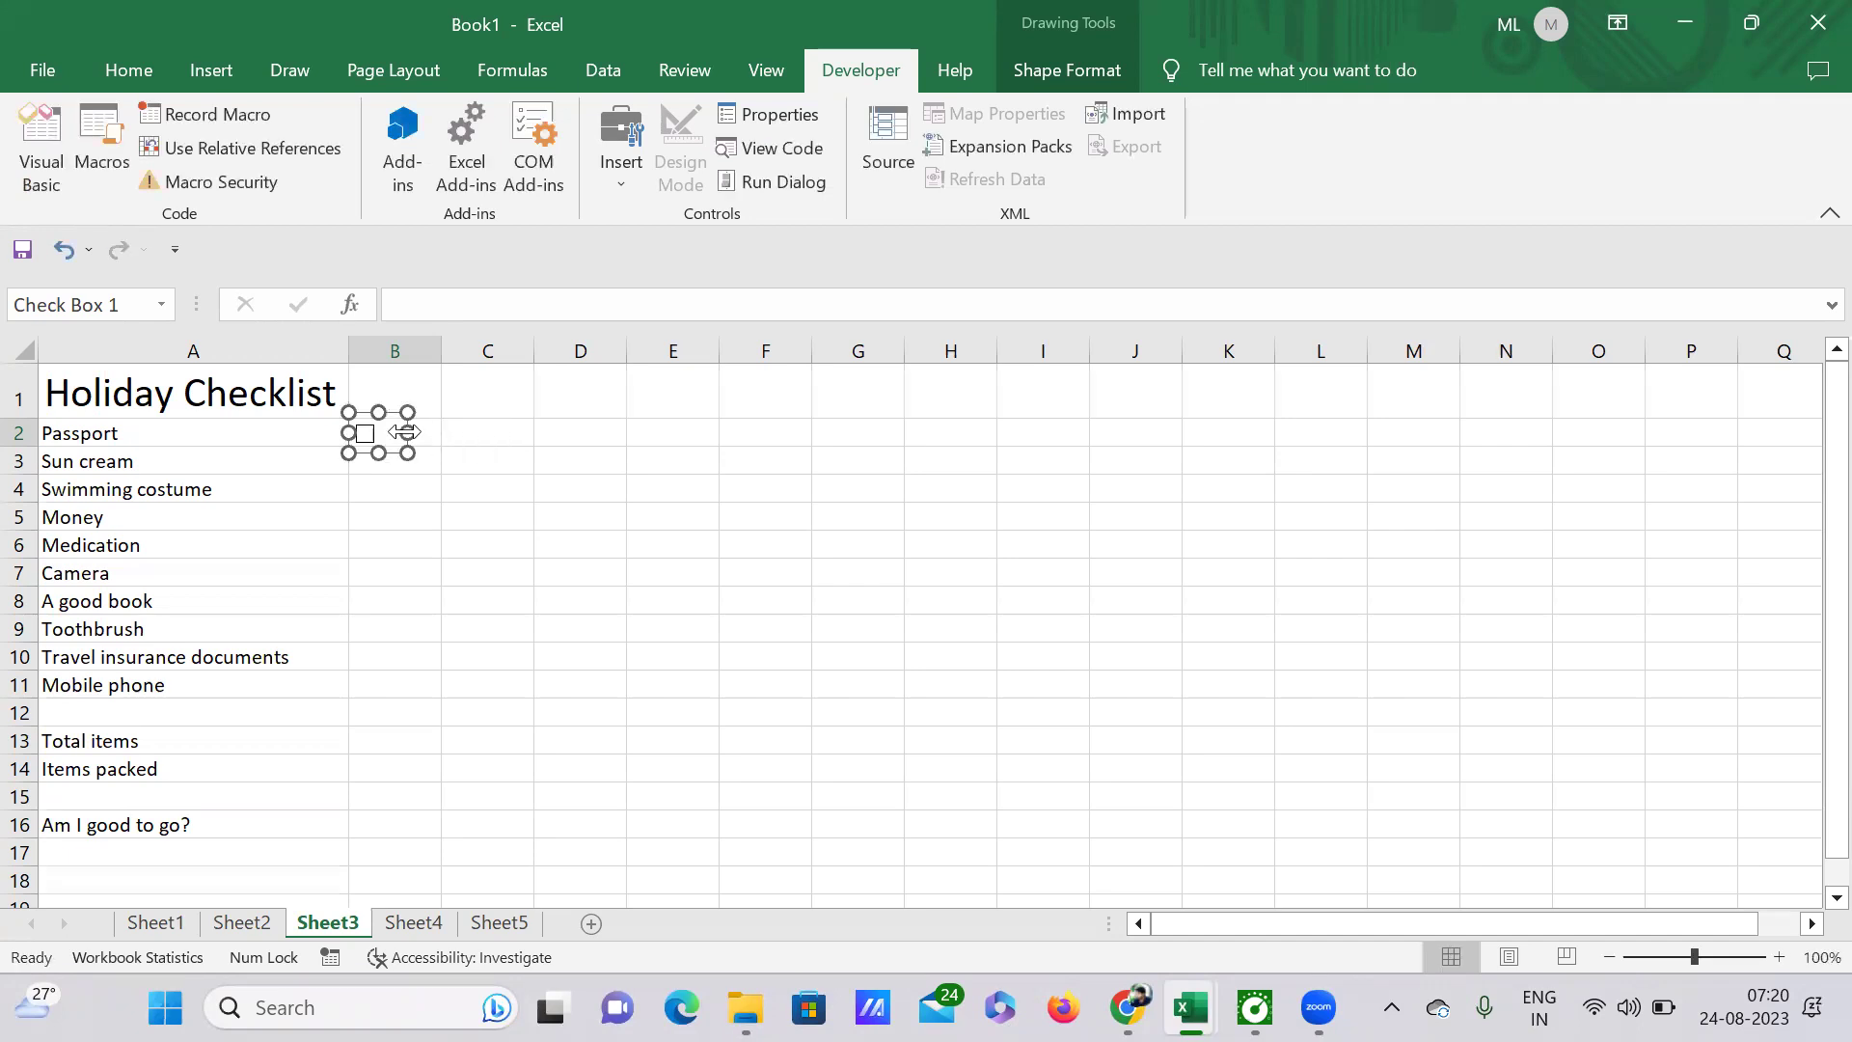
pyautogui.click(482, 494)
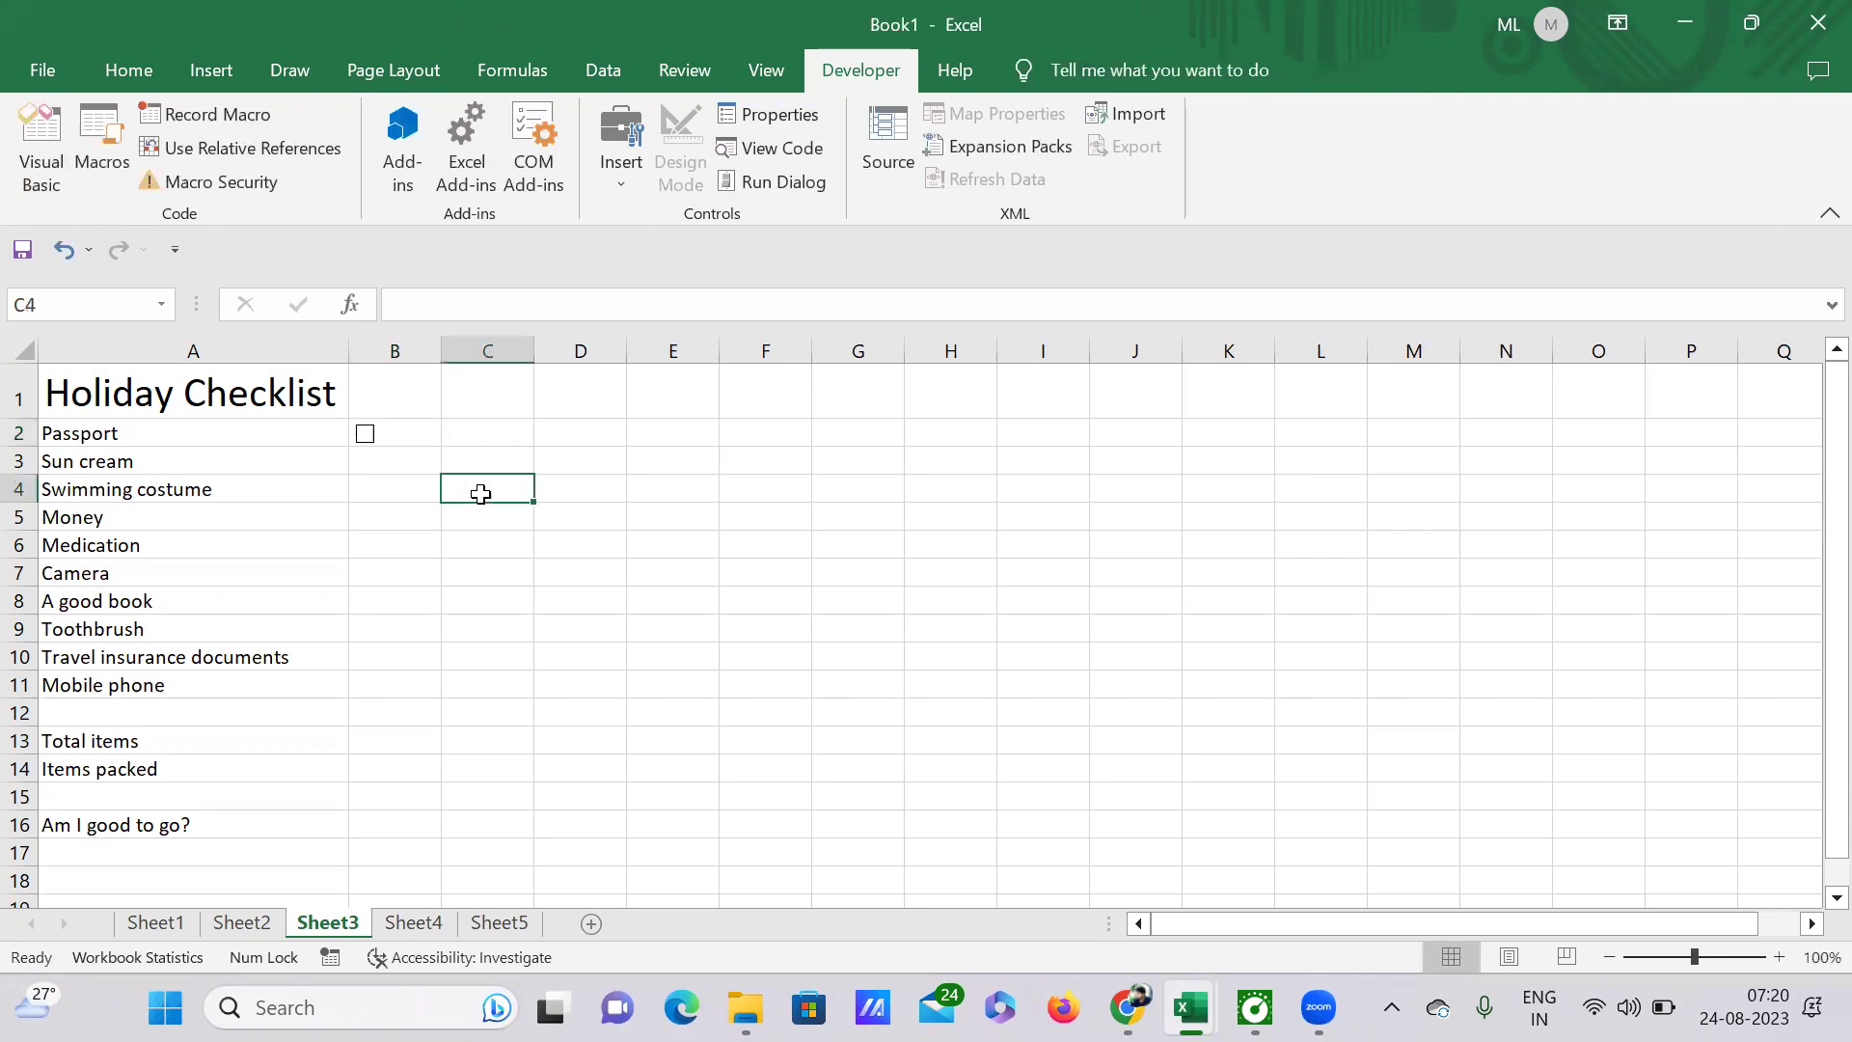
# Step: Fill the B2 checkbox down to B11 so each of the ten holiday items has one
pyautogui.click(415, 435)
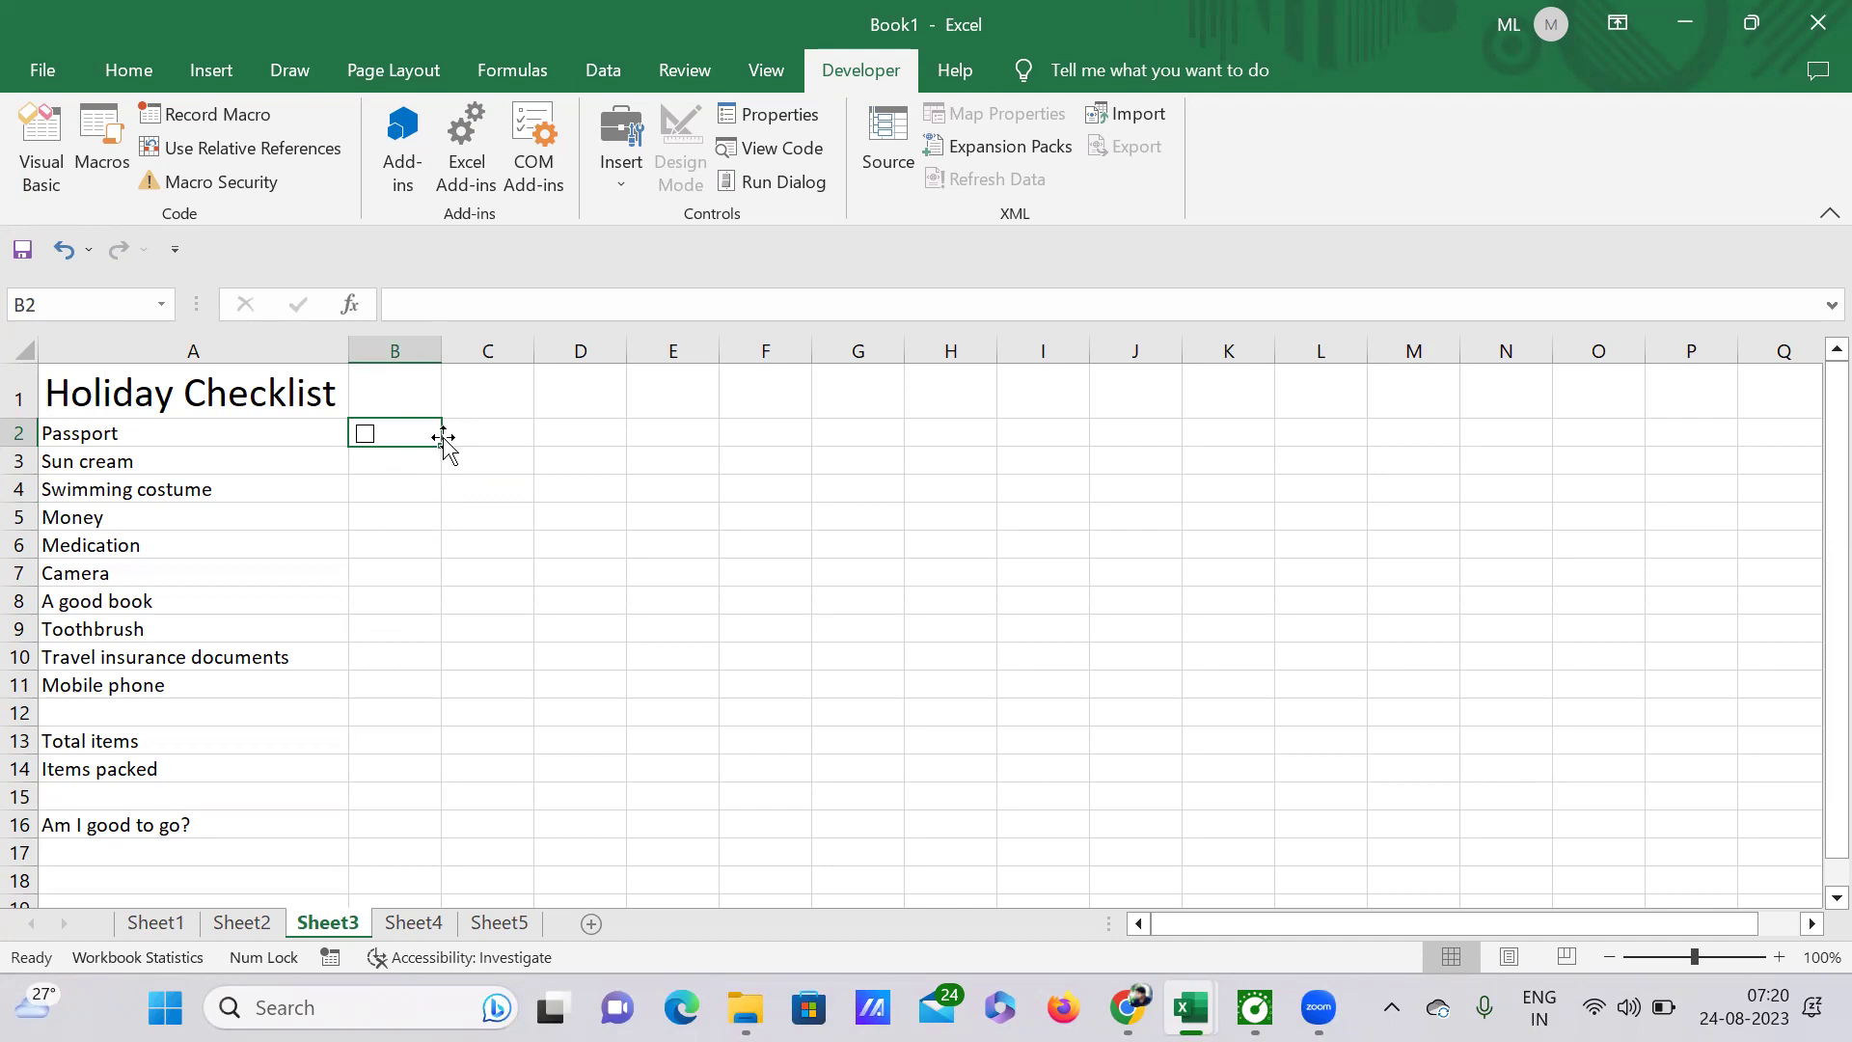
pyautogui.moveTo(441, 447); pyautogui.dragTo(441, 650)
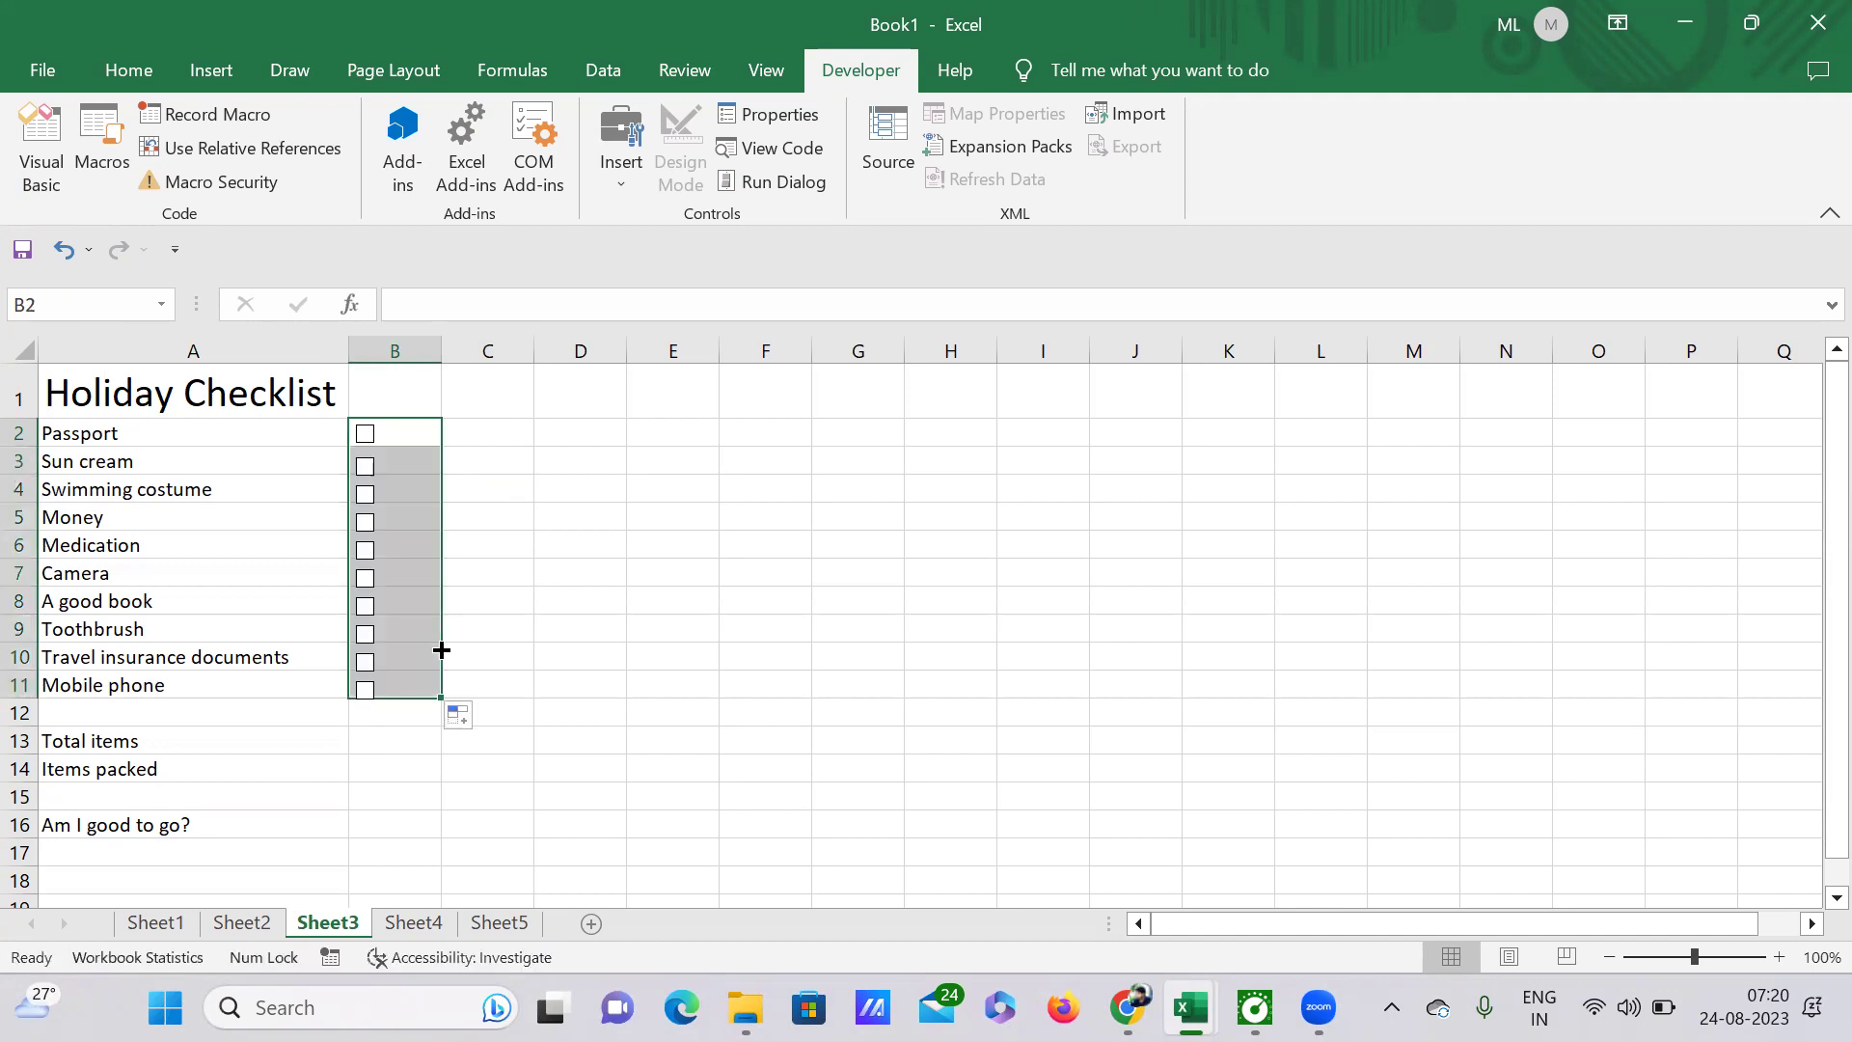
pyautogui.click(541, 654)
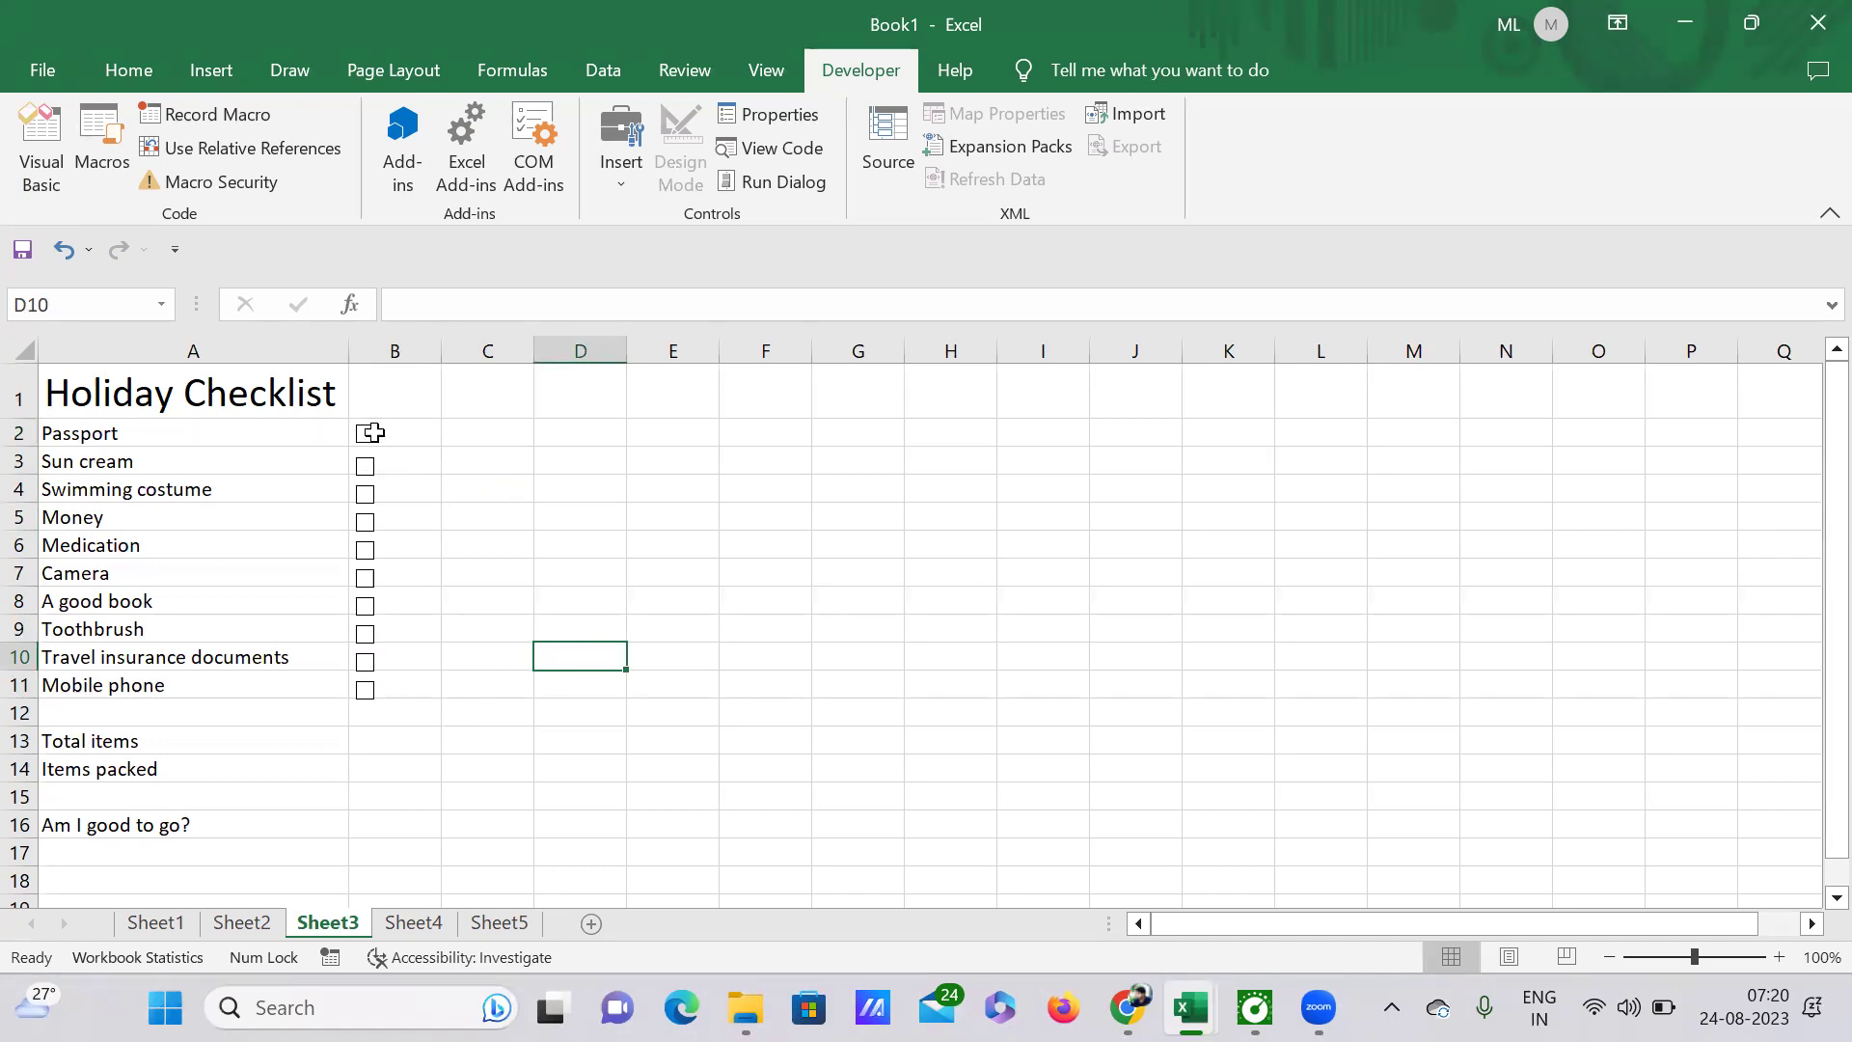
pyautogui.keyDown('ctrl'); pyautogui.scroll(4, 374, 443); pyautogui.keyUp('ctrl')
pyautogui.scroll(2, 711, 579)
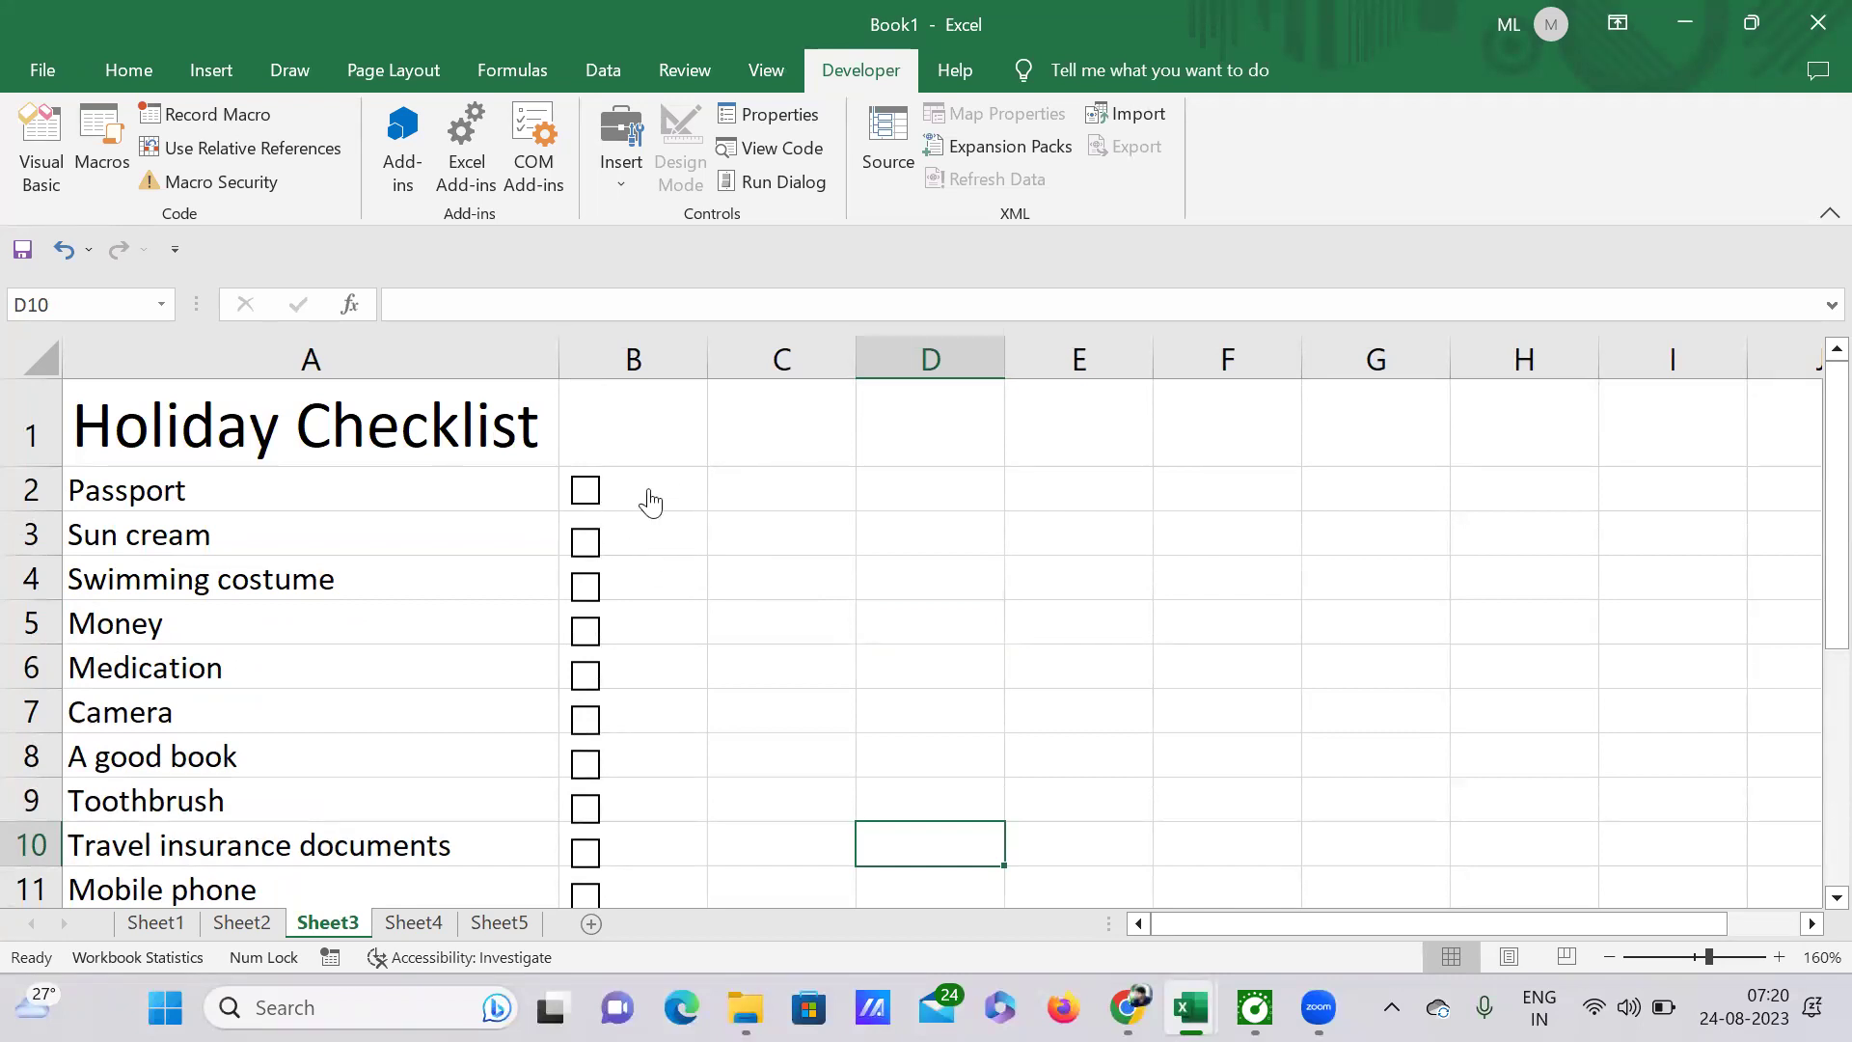
# Step: Link the Passport checkbox in B2 to cell $C$2 through Format Control
pyautogui.rightClick(585, 494)
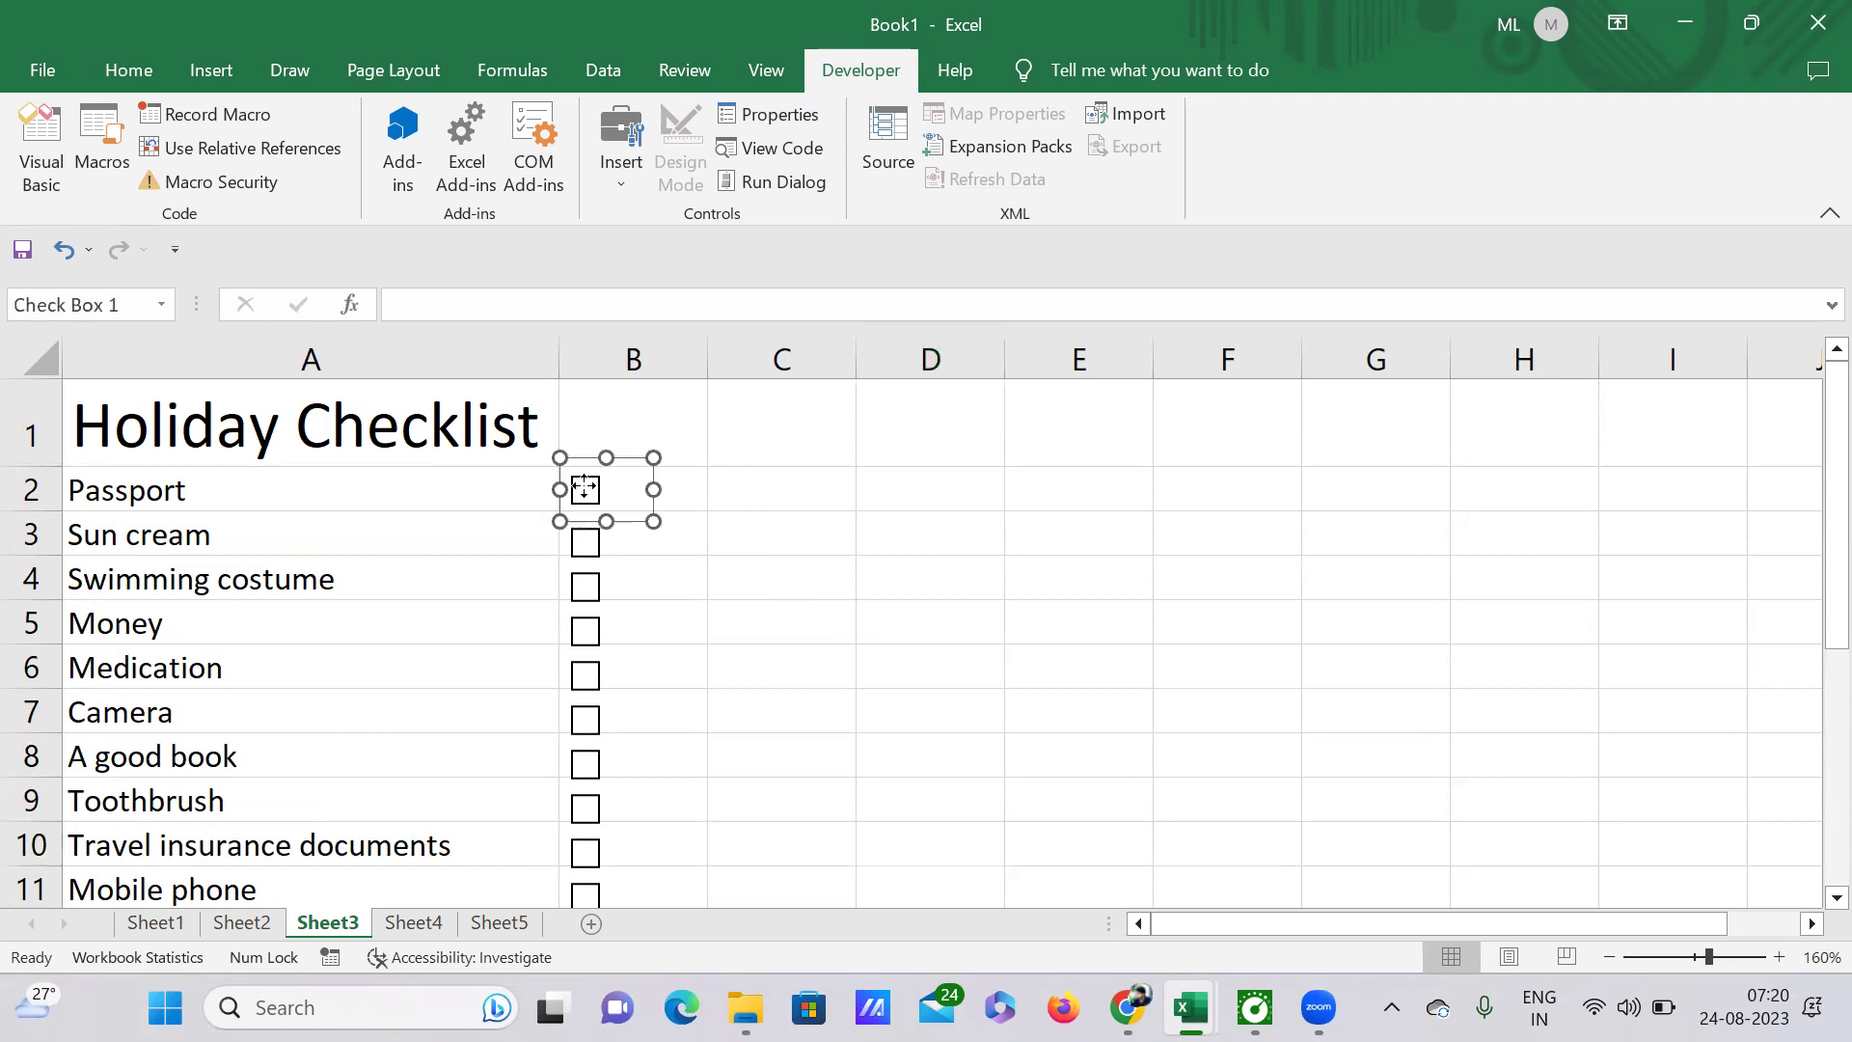
pyautogui.click(701, 555)
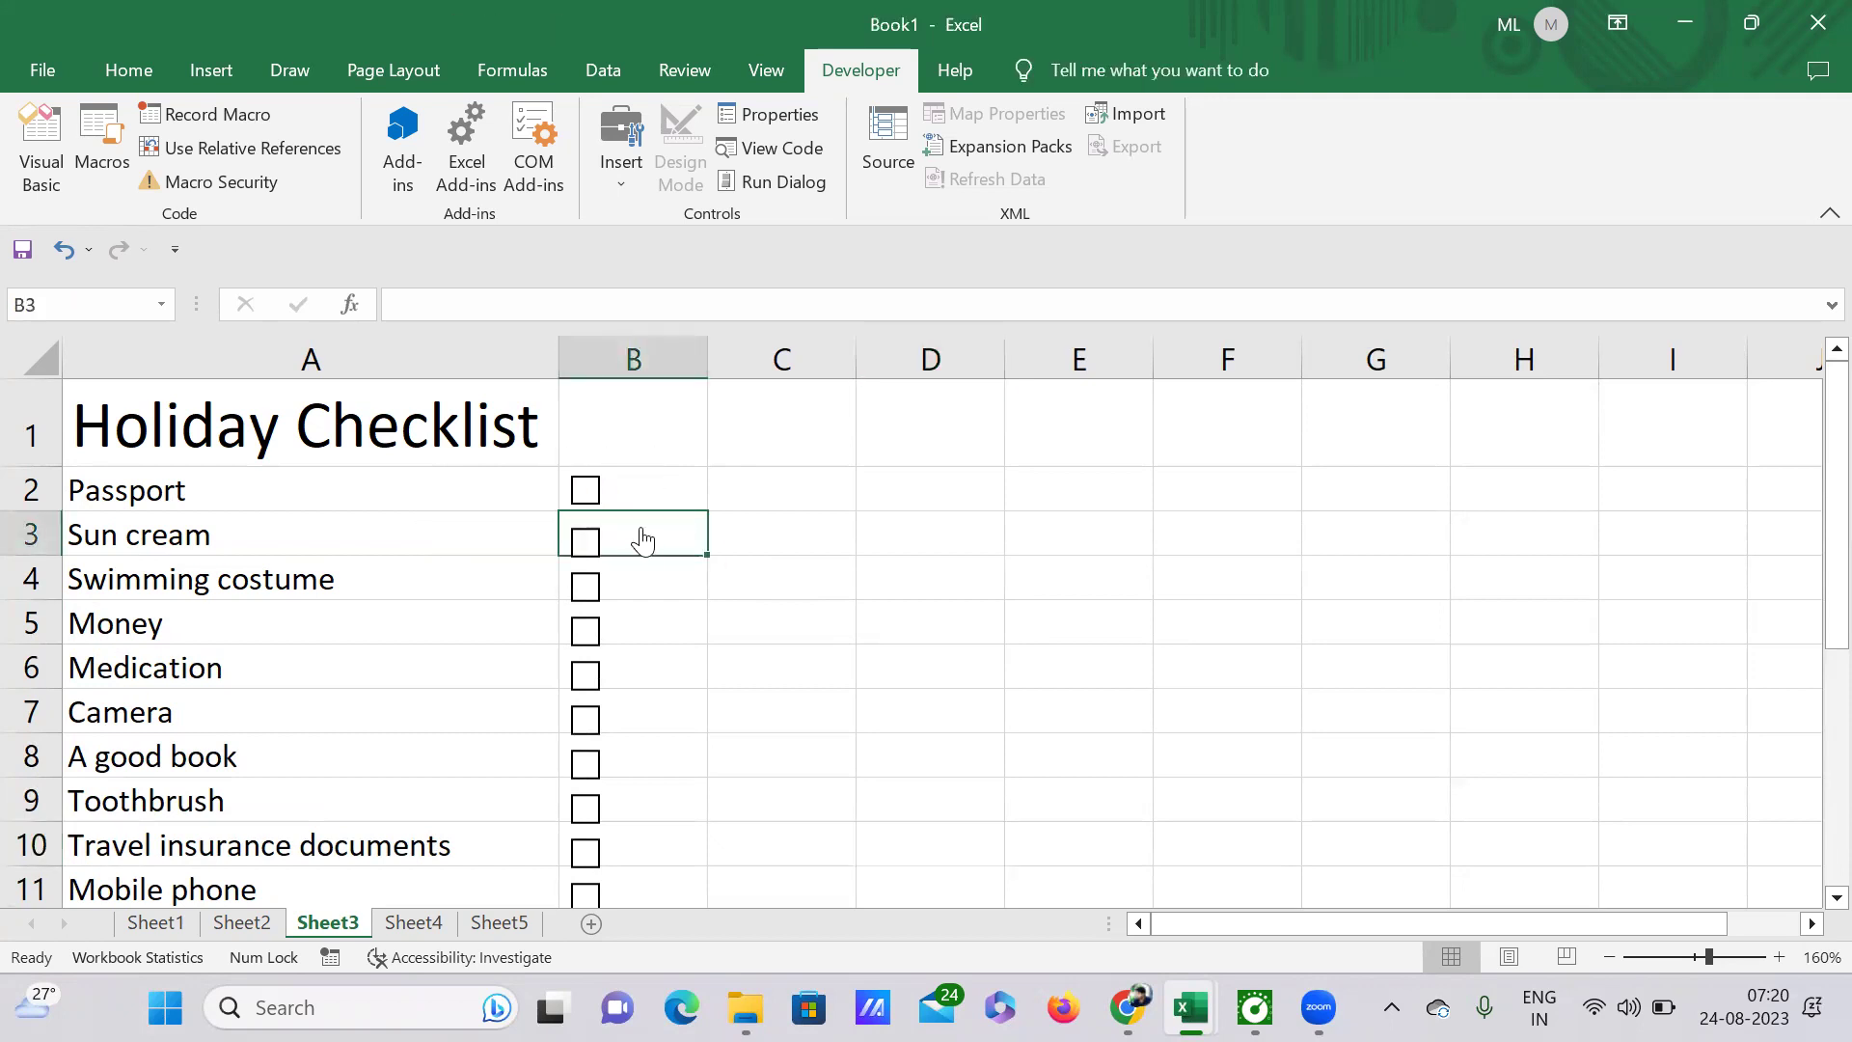
pyautogui.rightClick(599, 488)
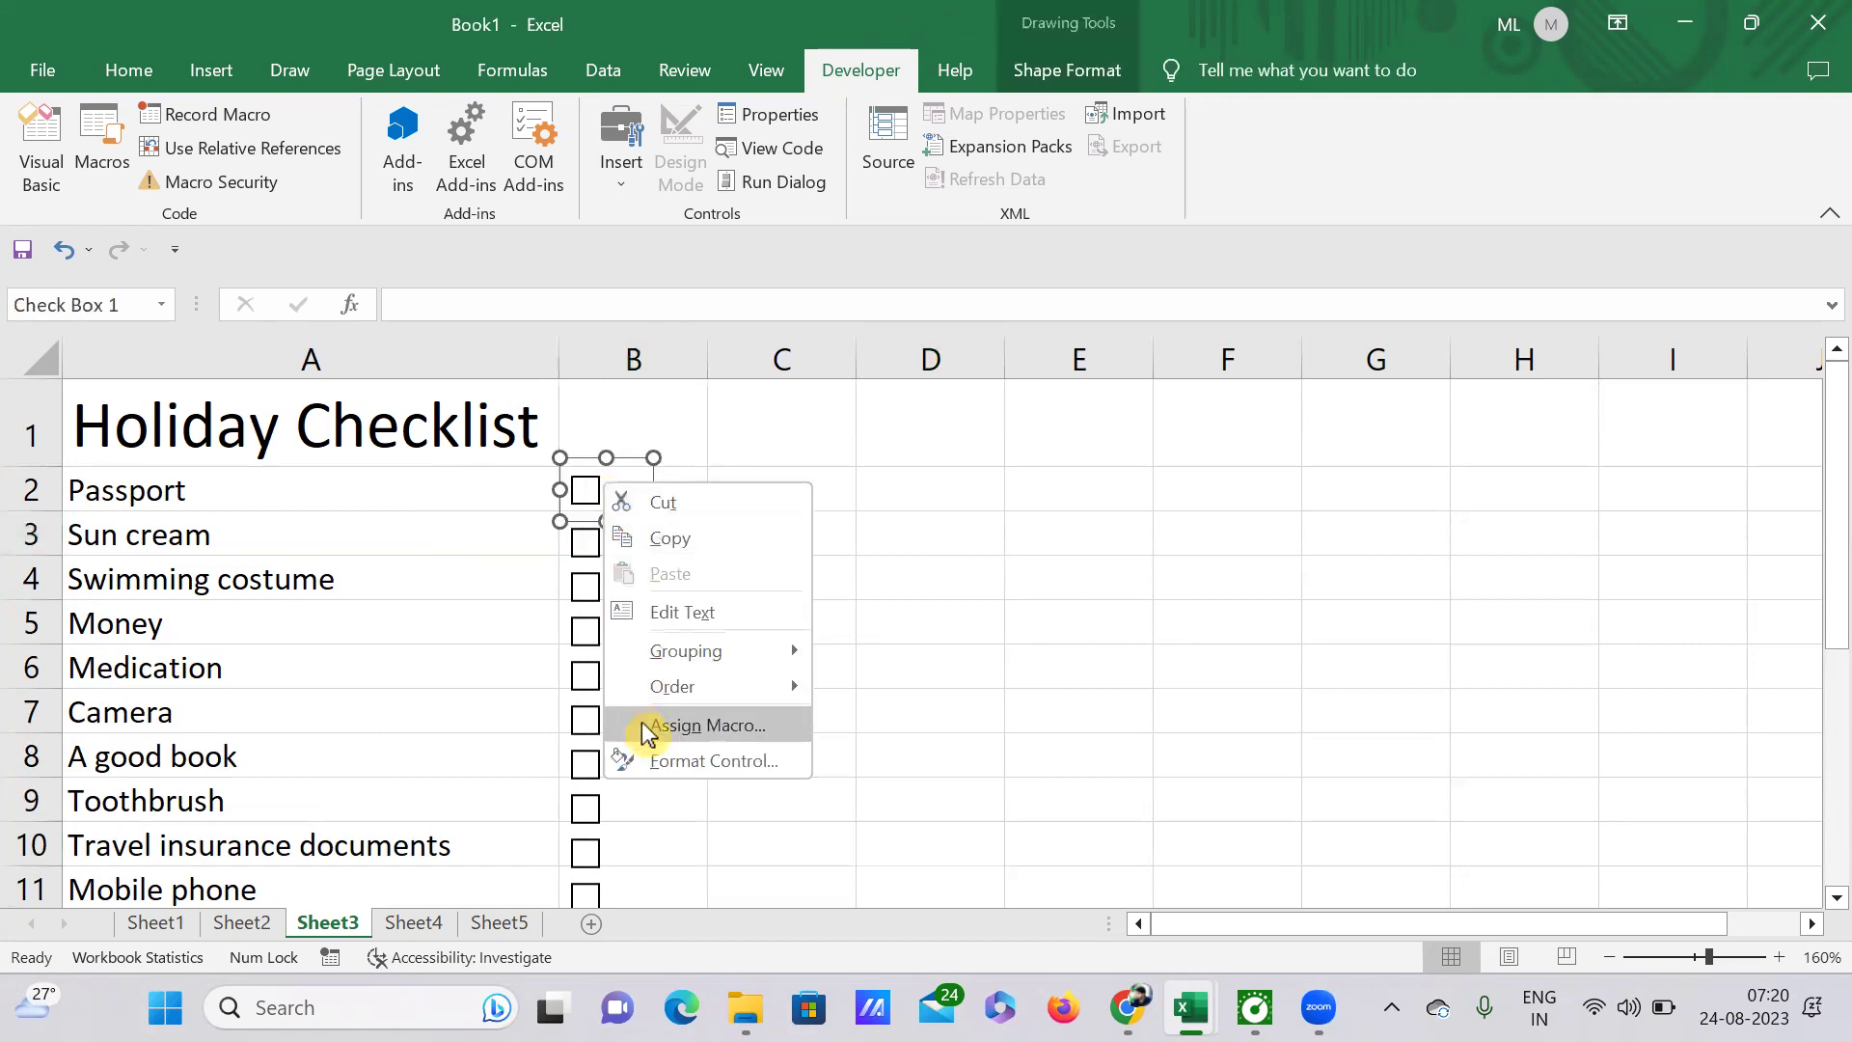
pyautogui.click(682, 759)
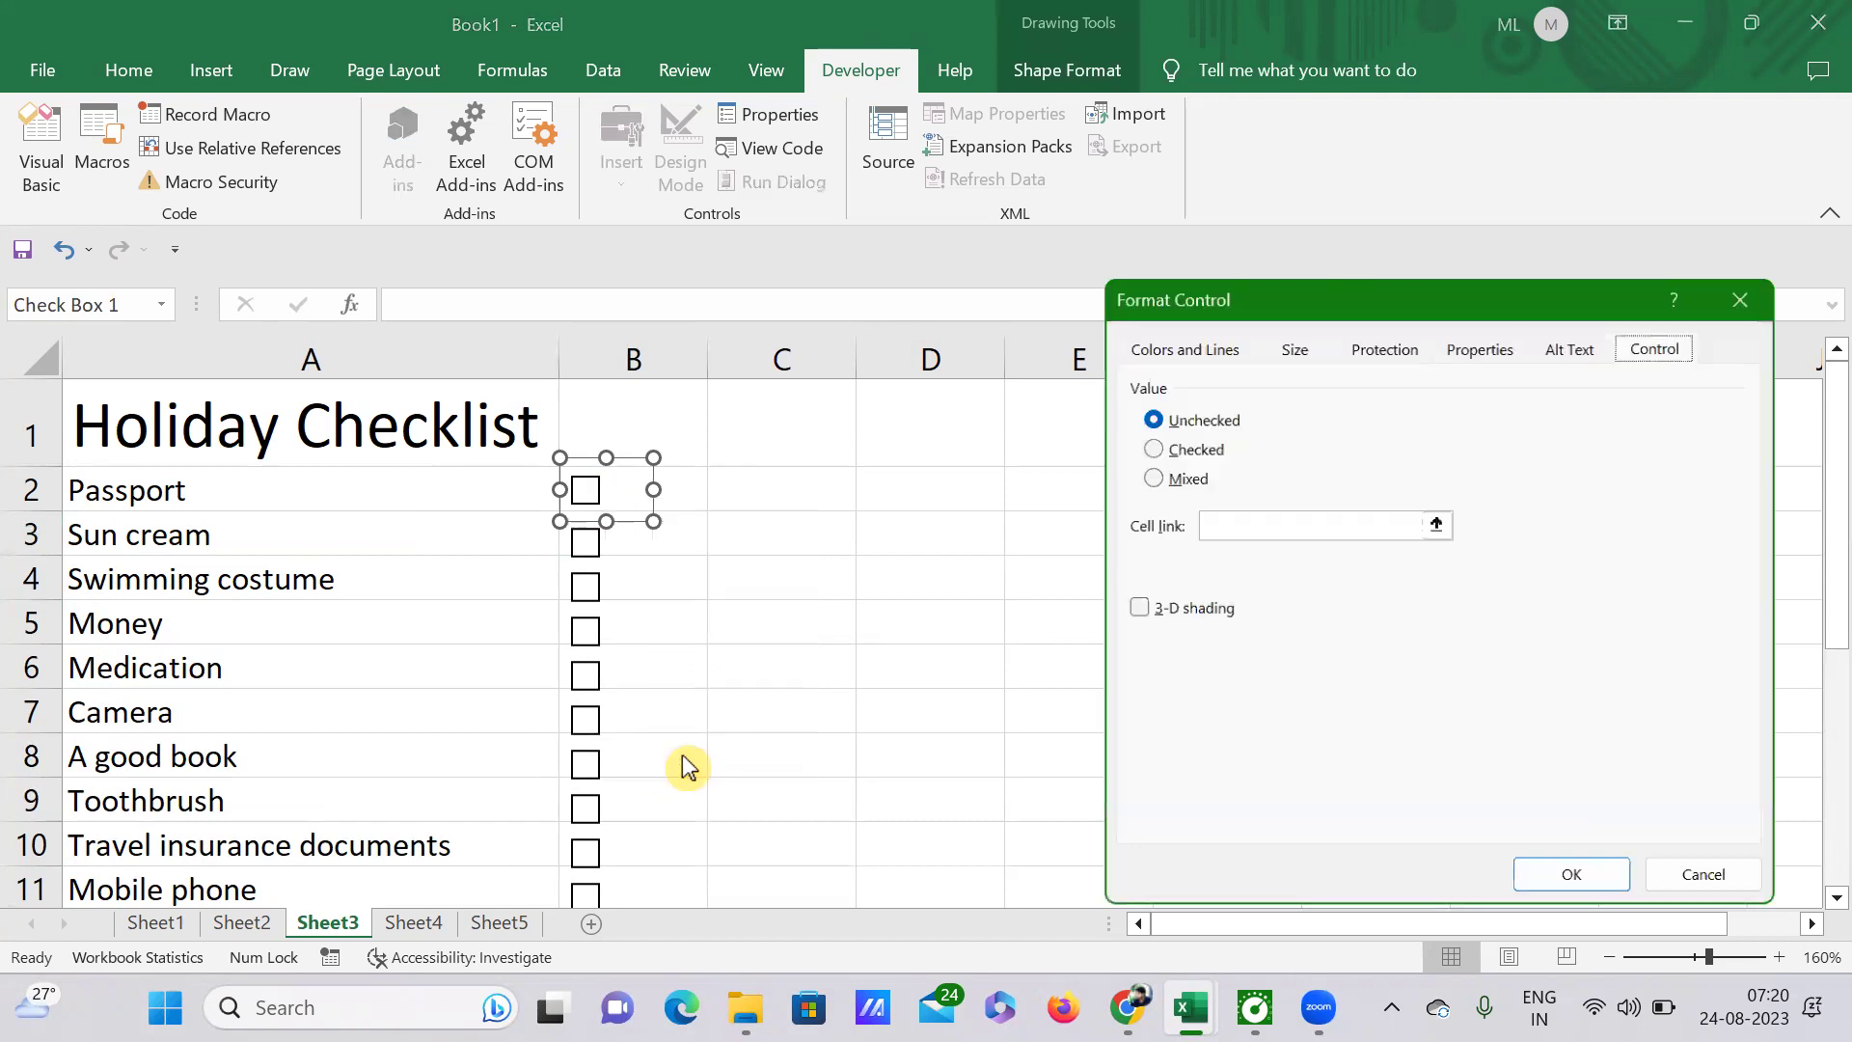
pyautogui.click(1261, 521)
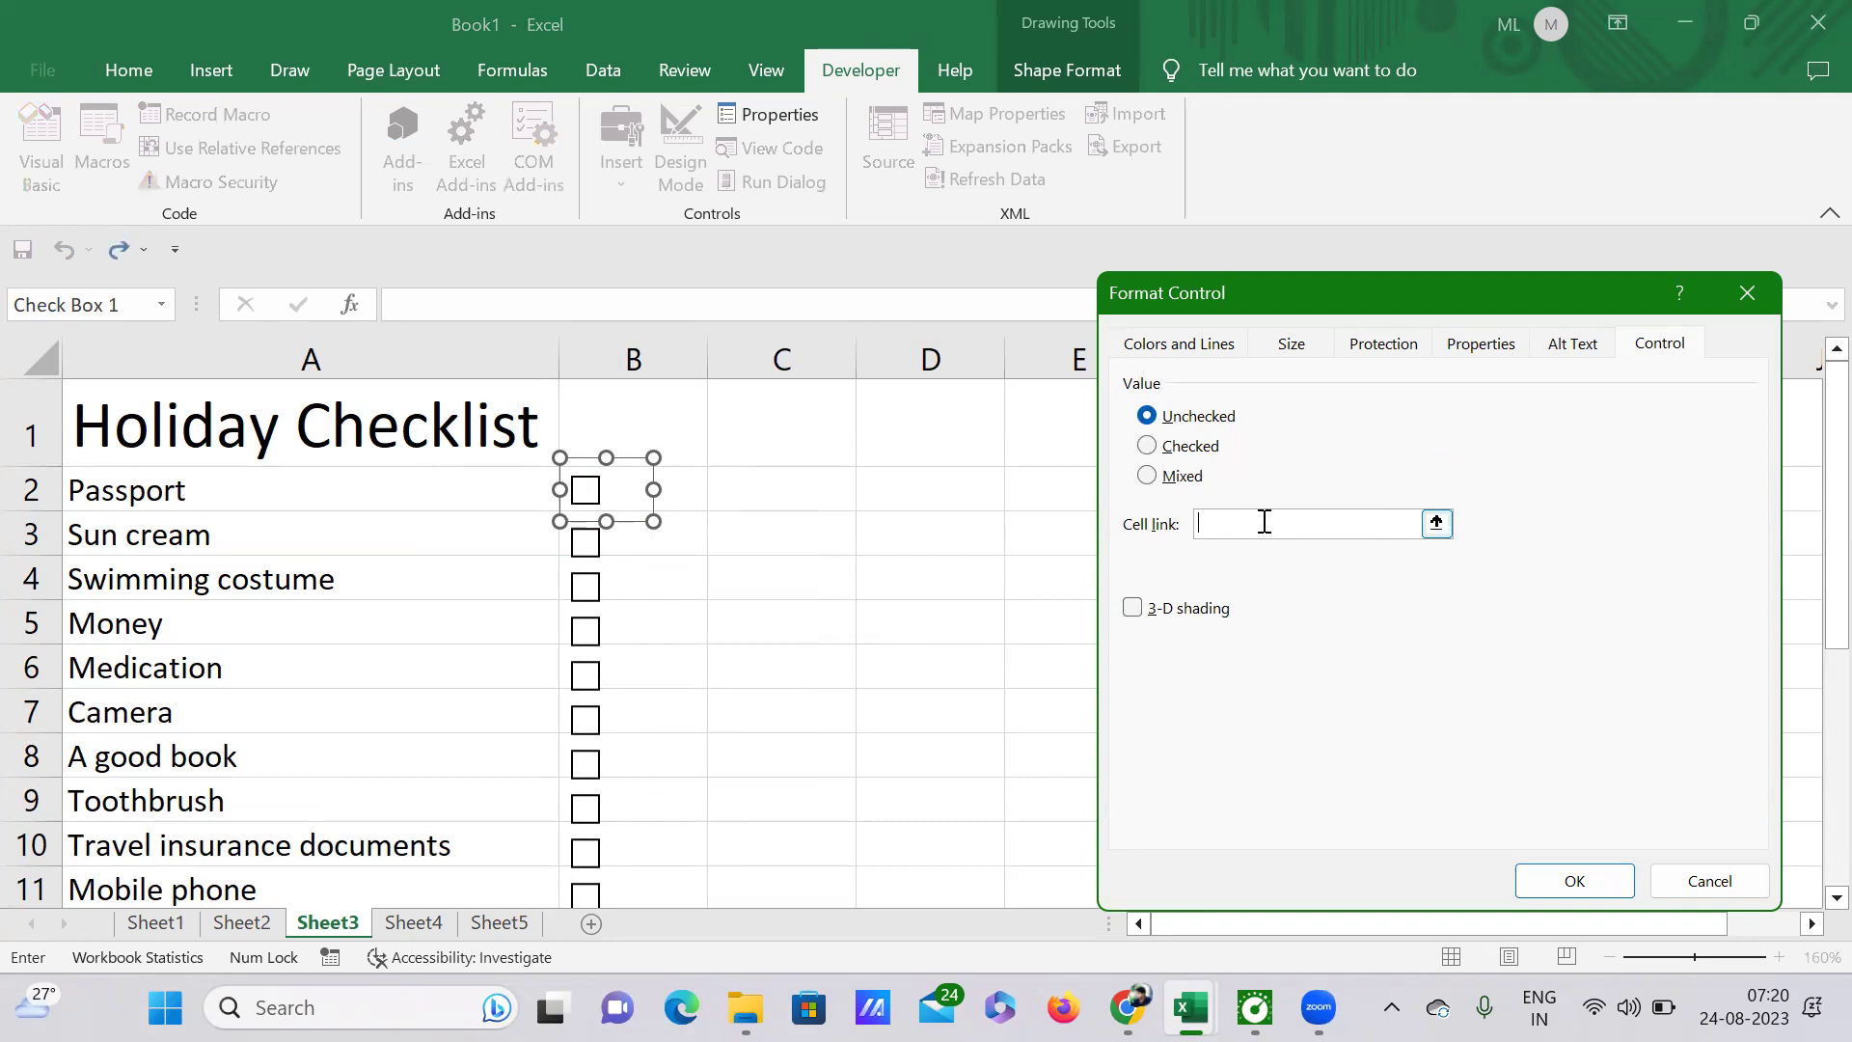
pyautogui.click(1251, 521)
pyautogui.click(776, 488)
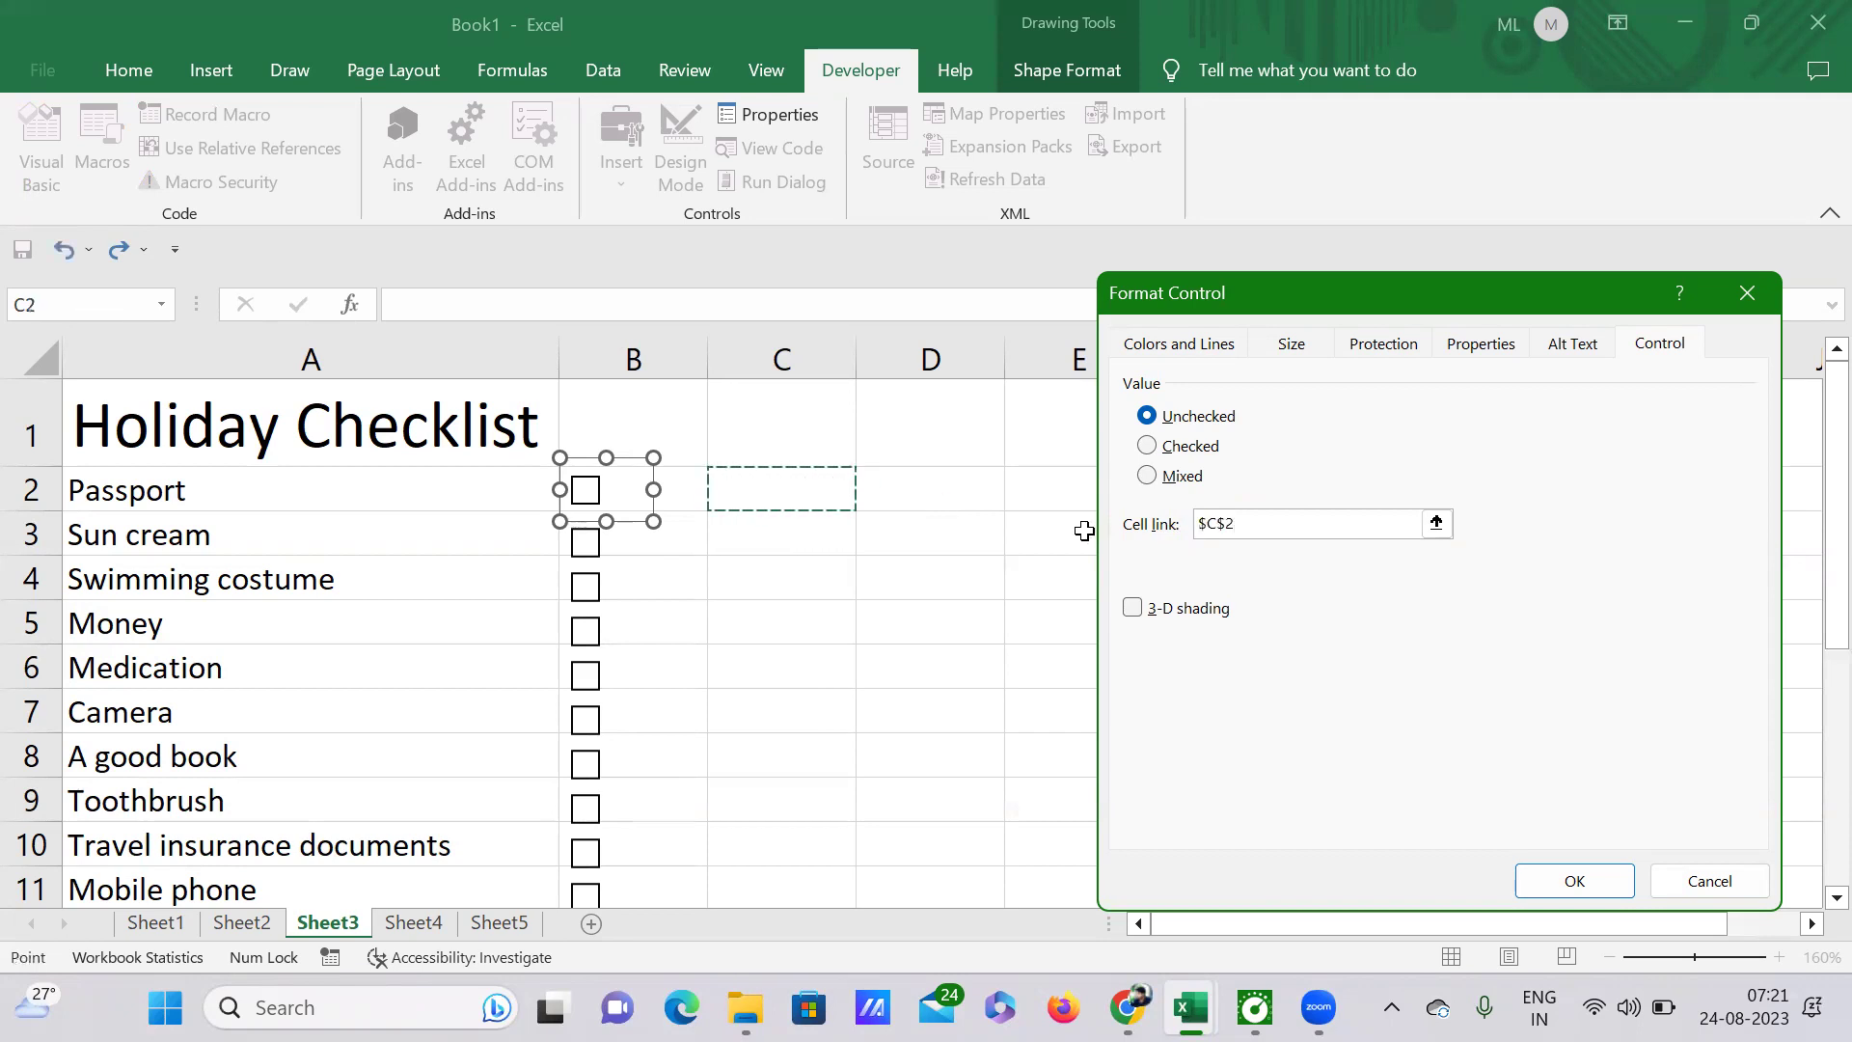
pyautogui.click(1585, 879)
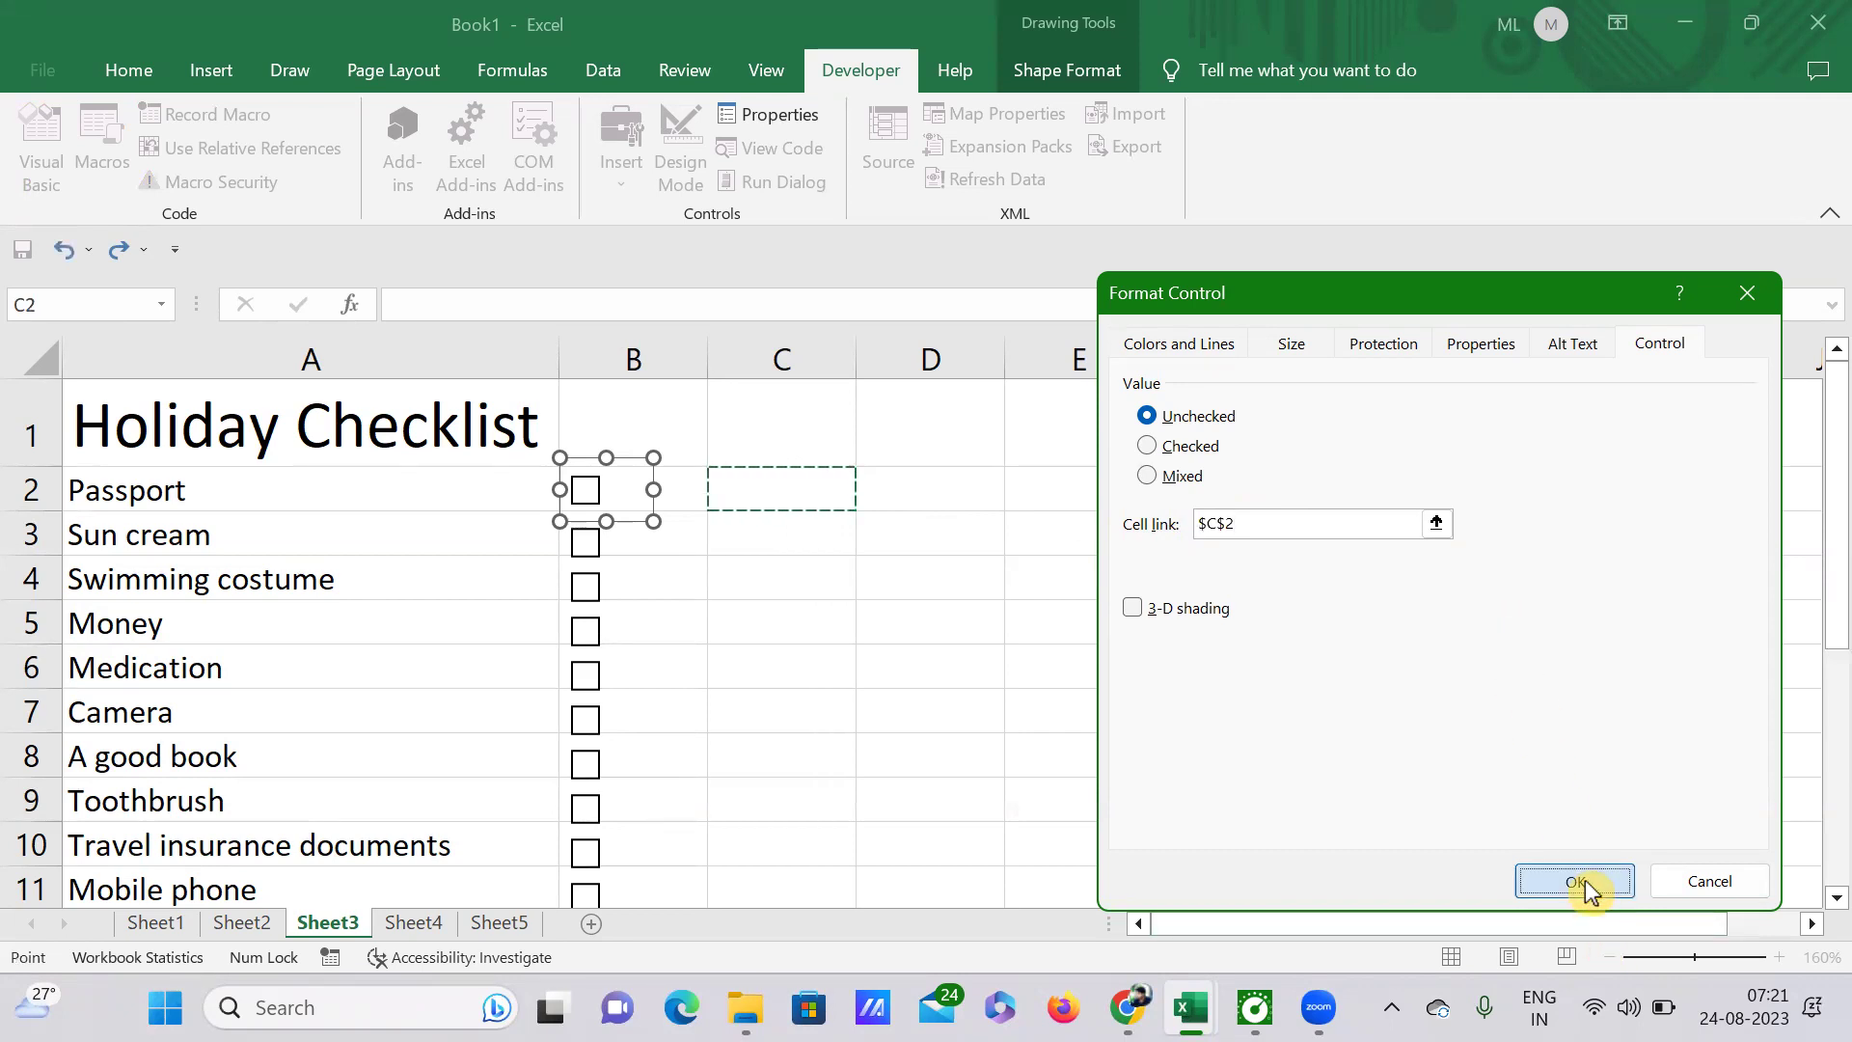
pyautogui.click(794, 589)
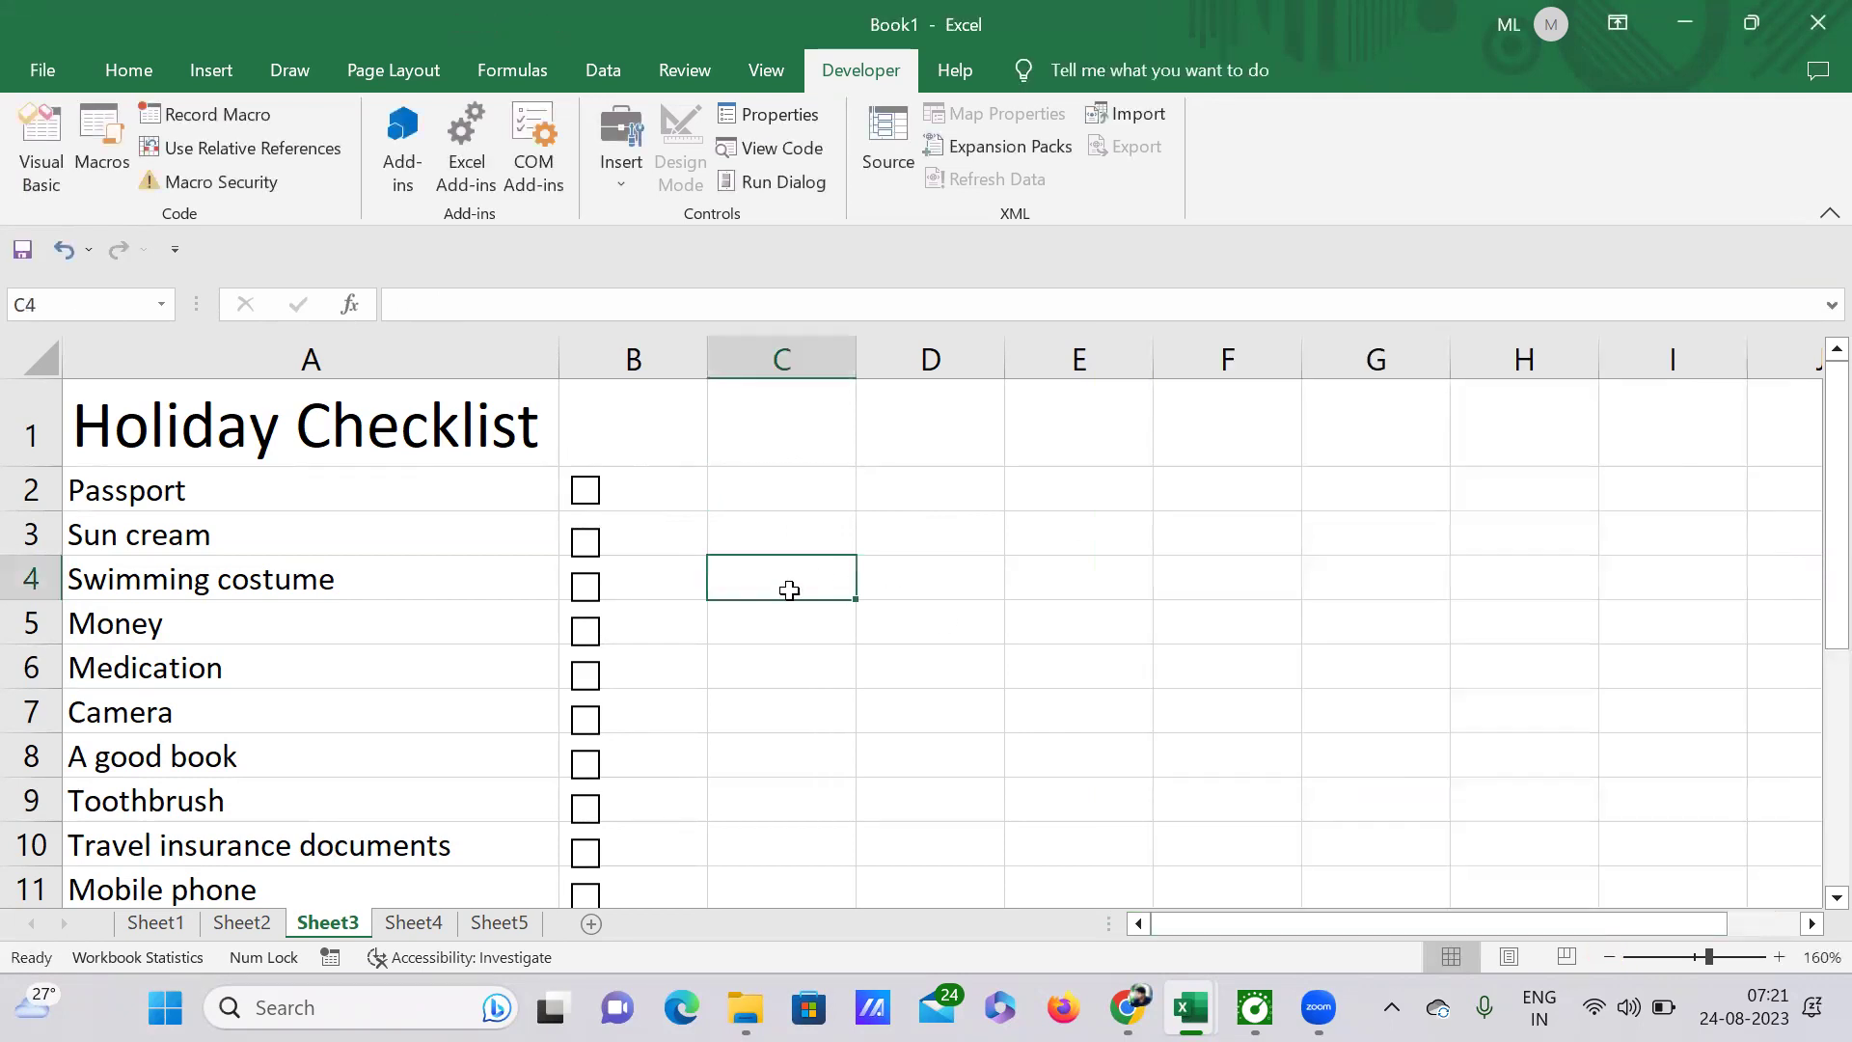
# Step: Link the Sun cream checkbox to cell $C$3 through Format Control
pyautogui.rightClick(593, 543)
pyautogui.click(711, 583)
pyautogui.click(711, 583)
pyautogui.rightClick(602, 559)
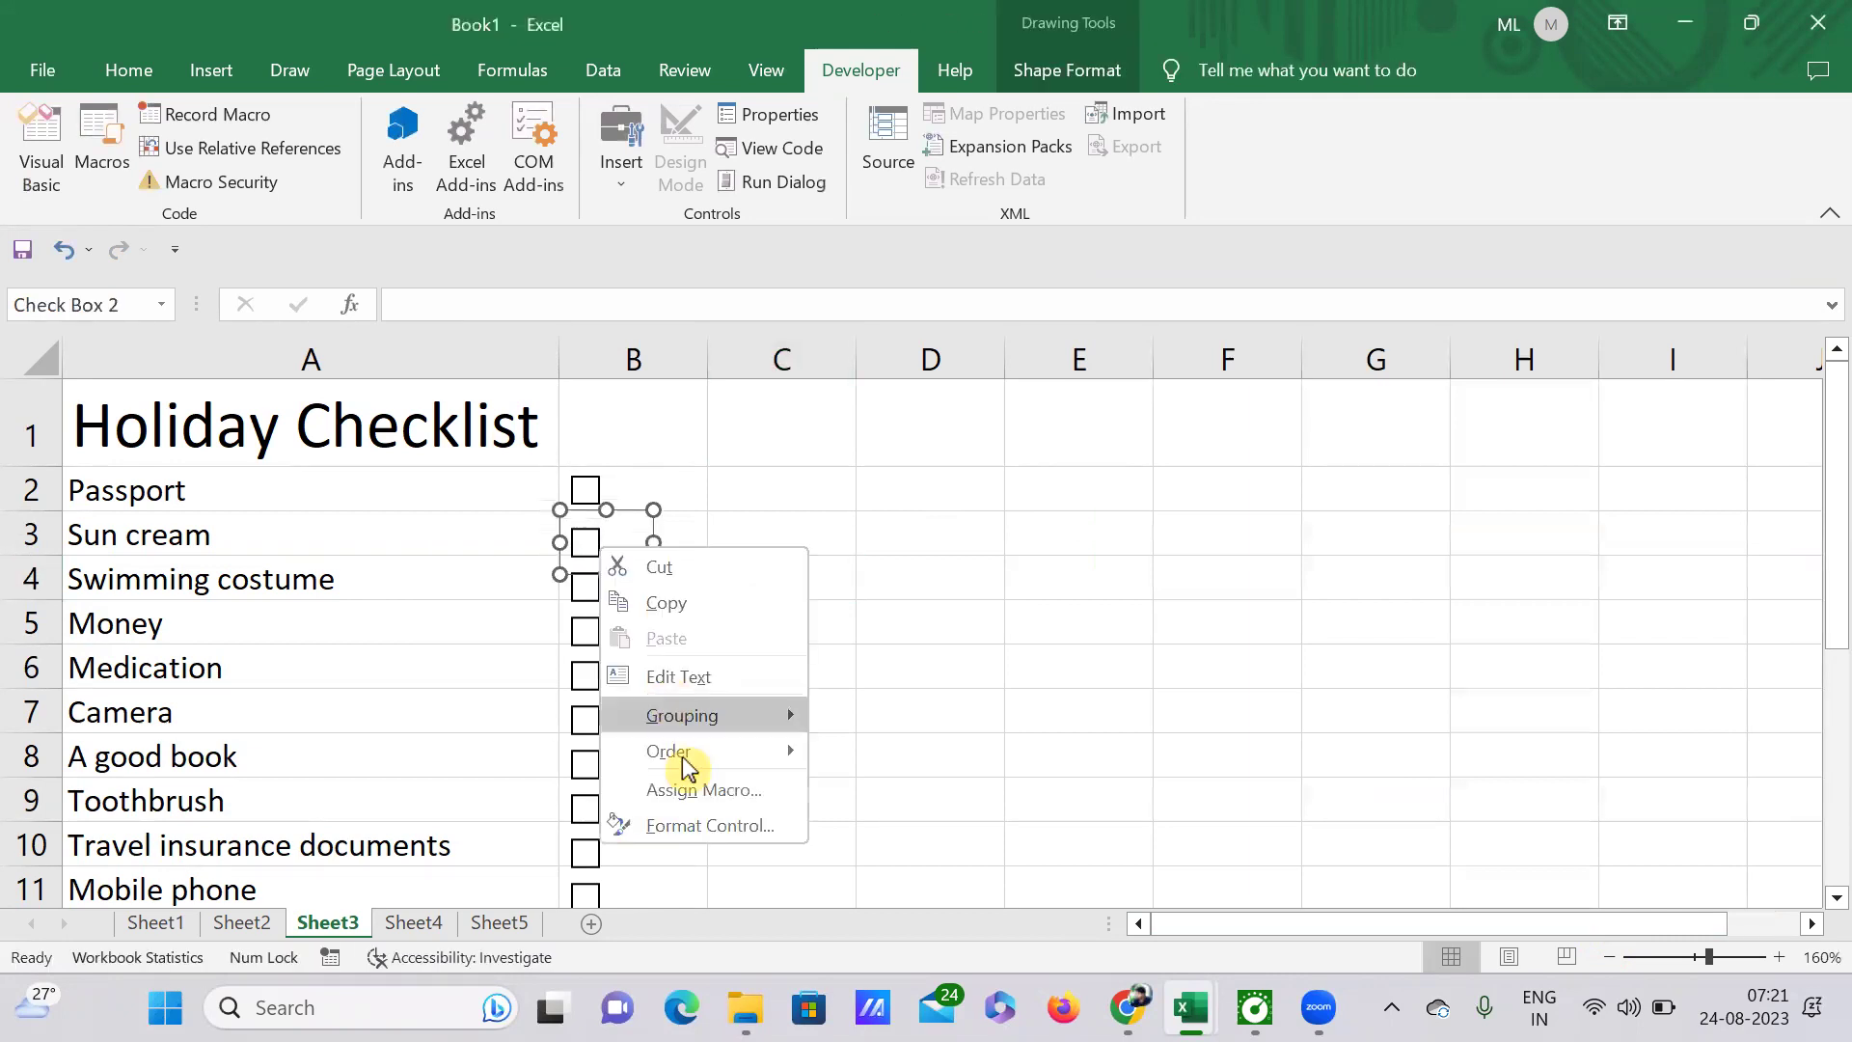
pyautogui.click(672, 821)
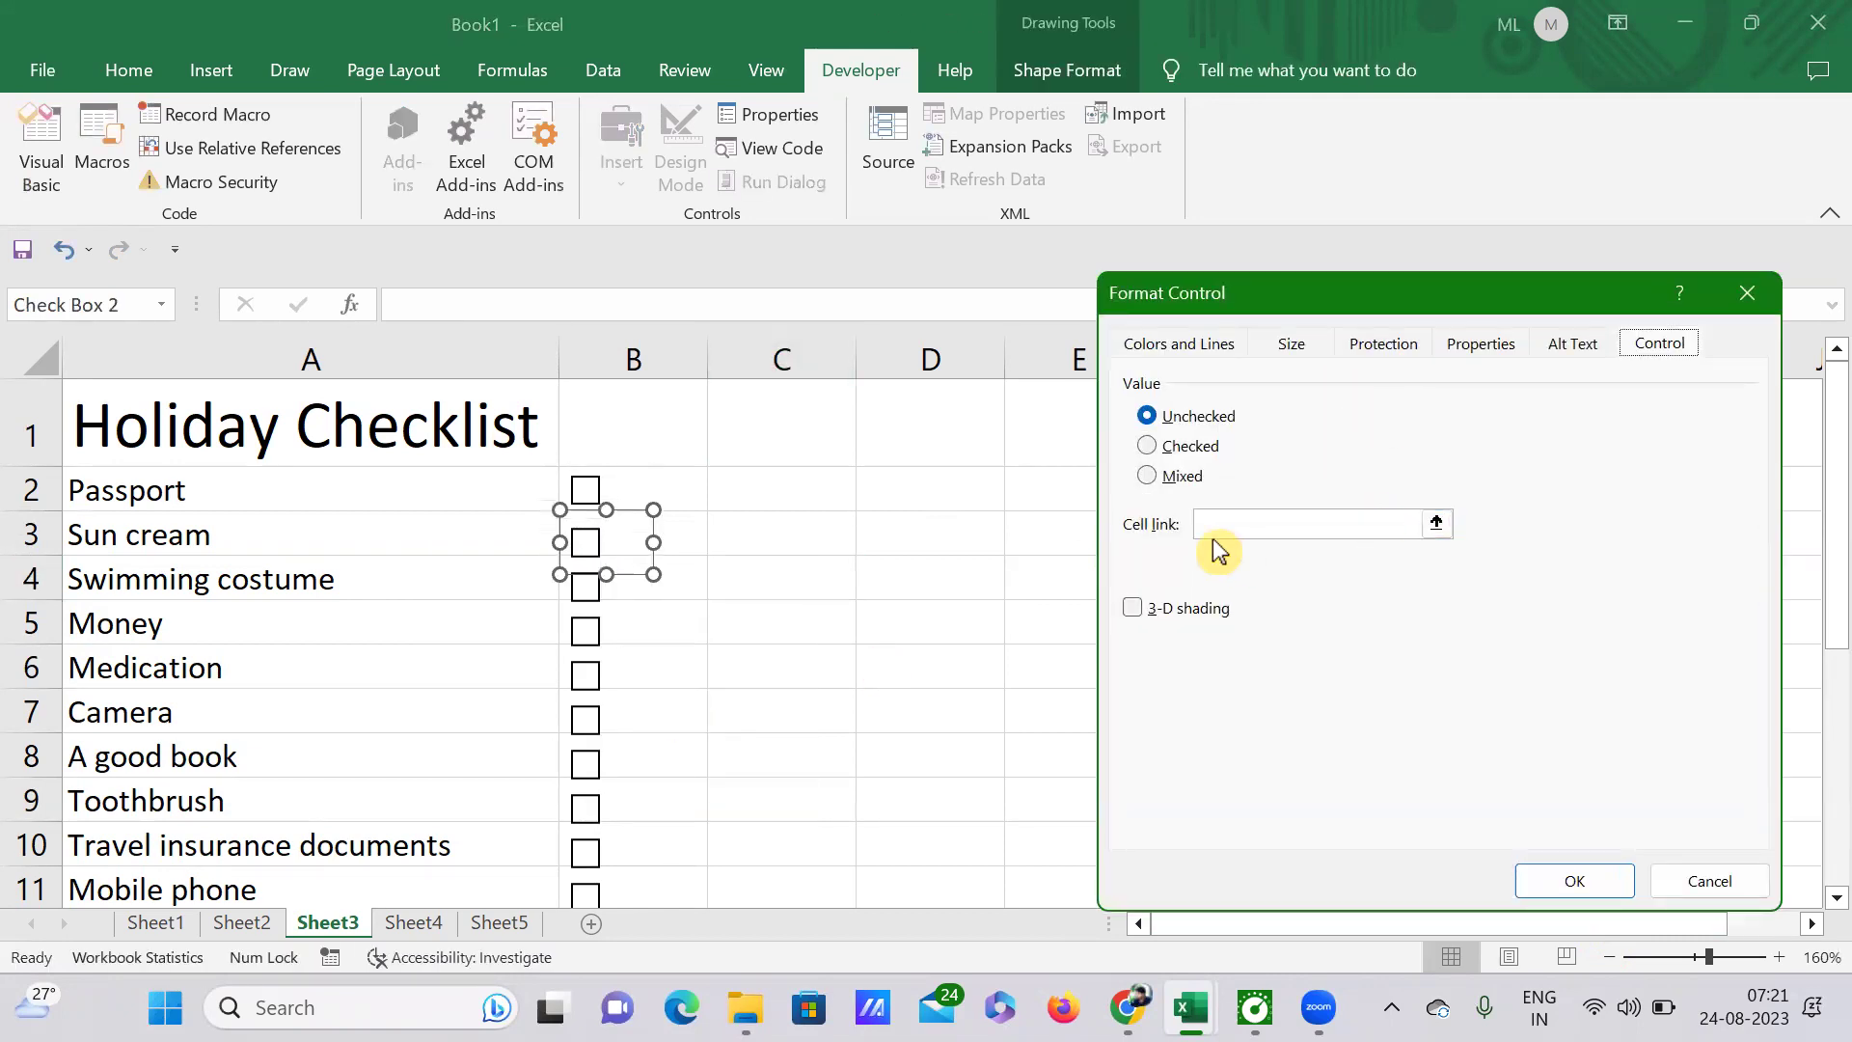
pyautogui.click(1288, 516)
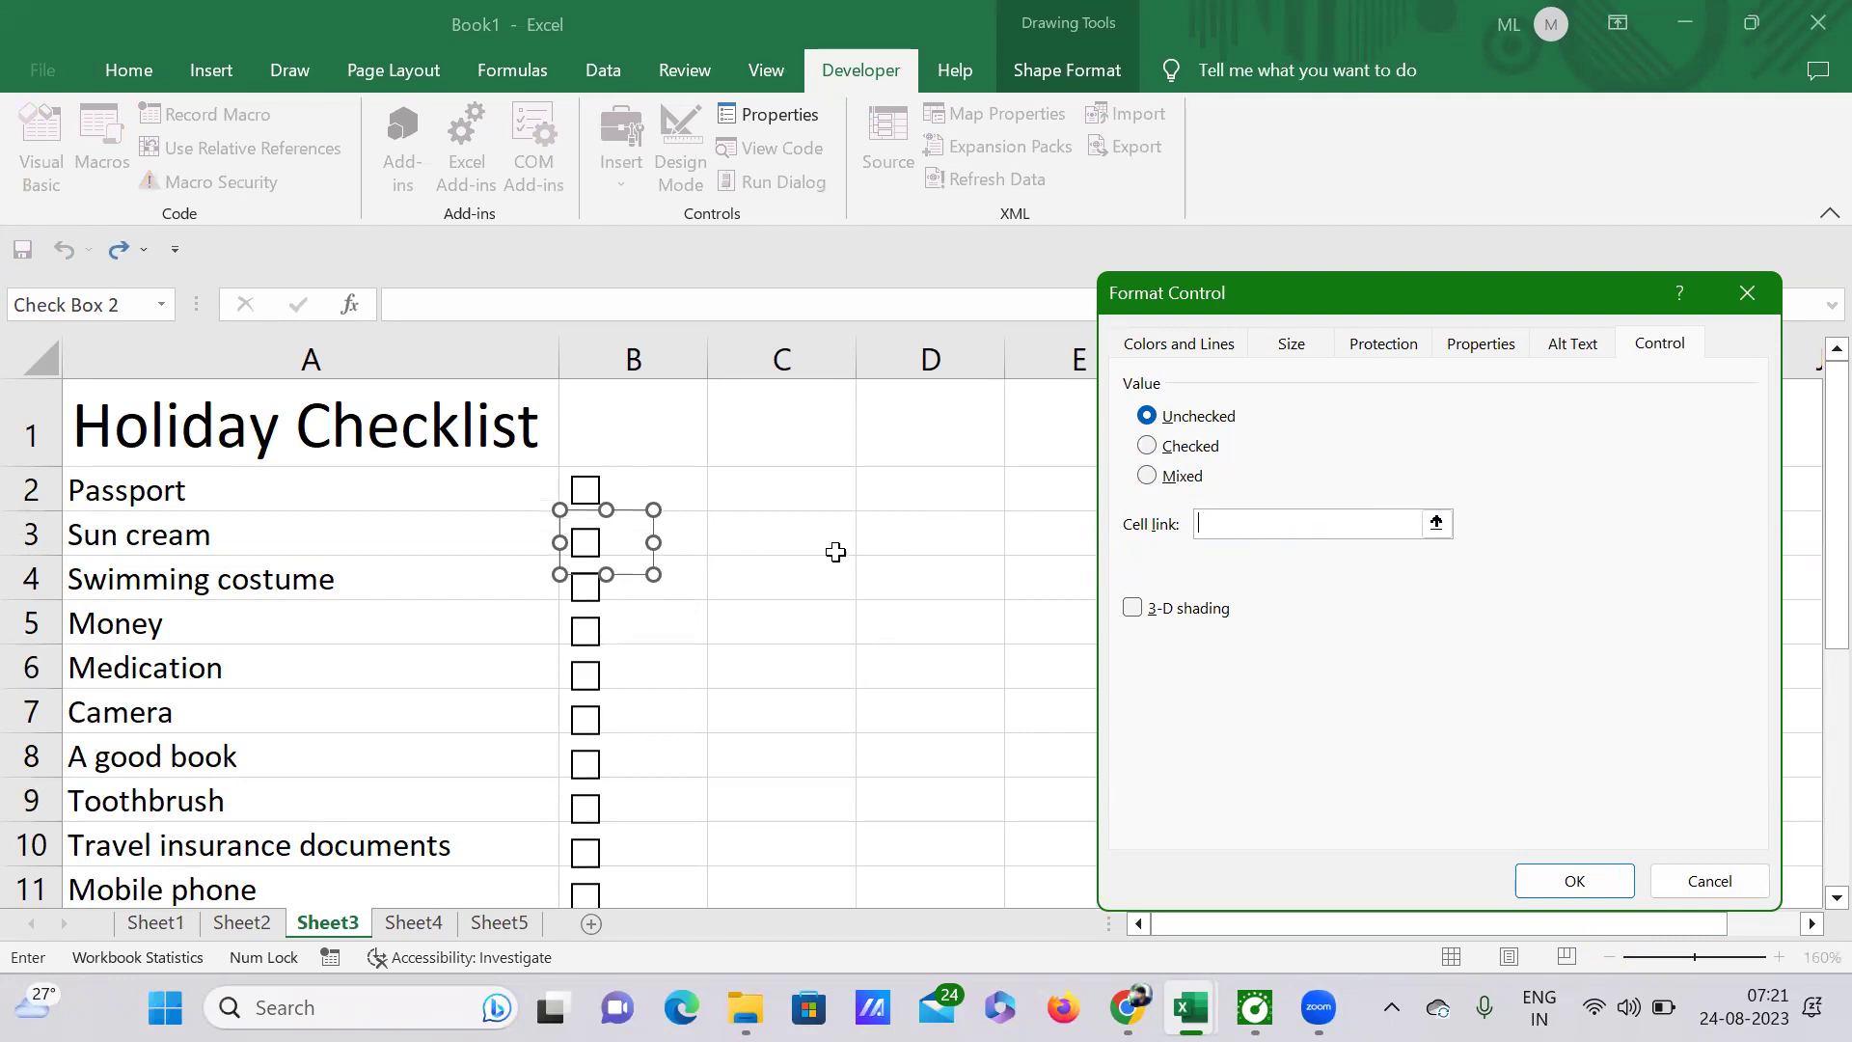
pyautogui.click(797, 538)
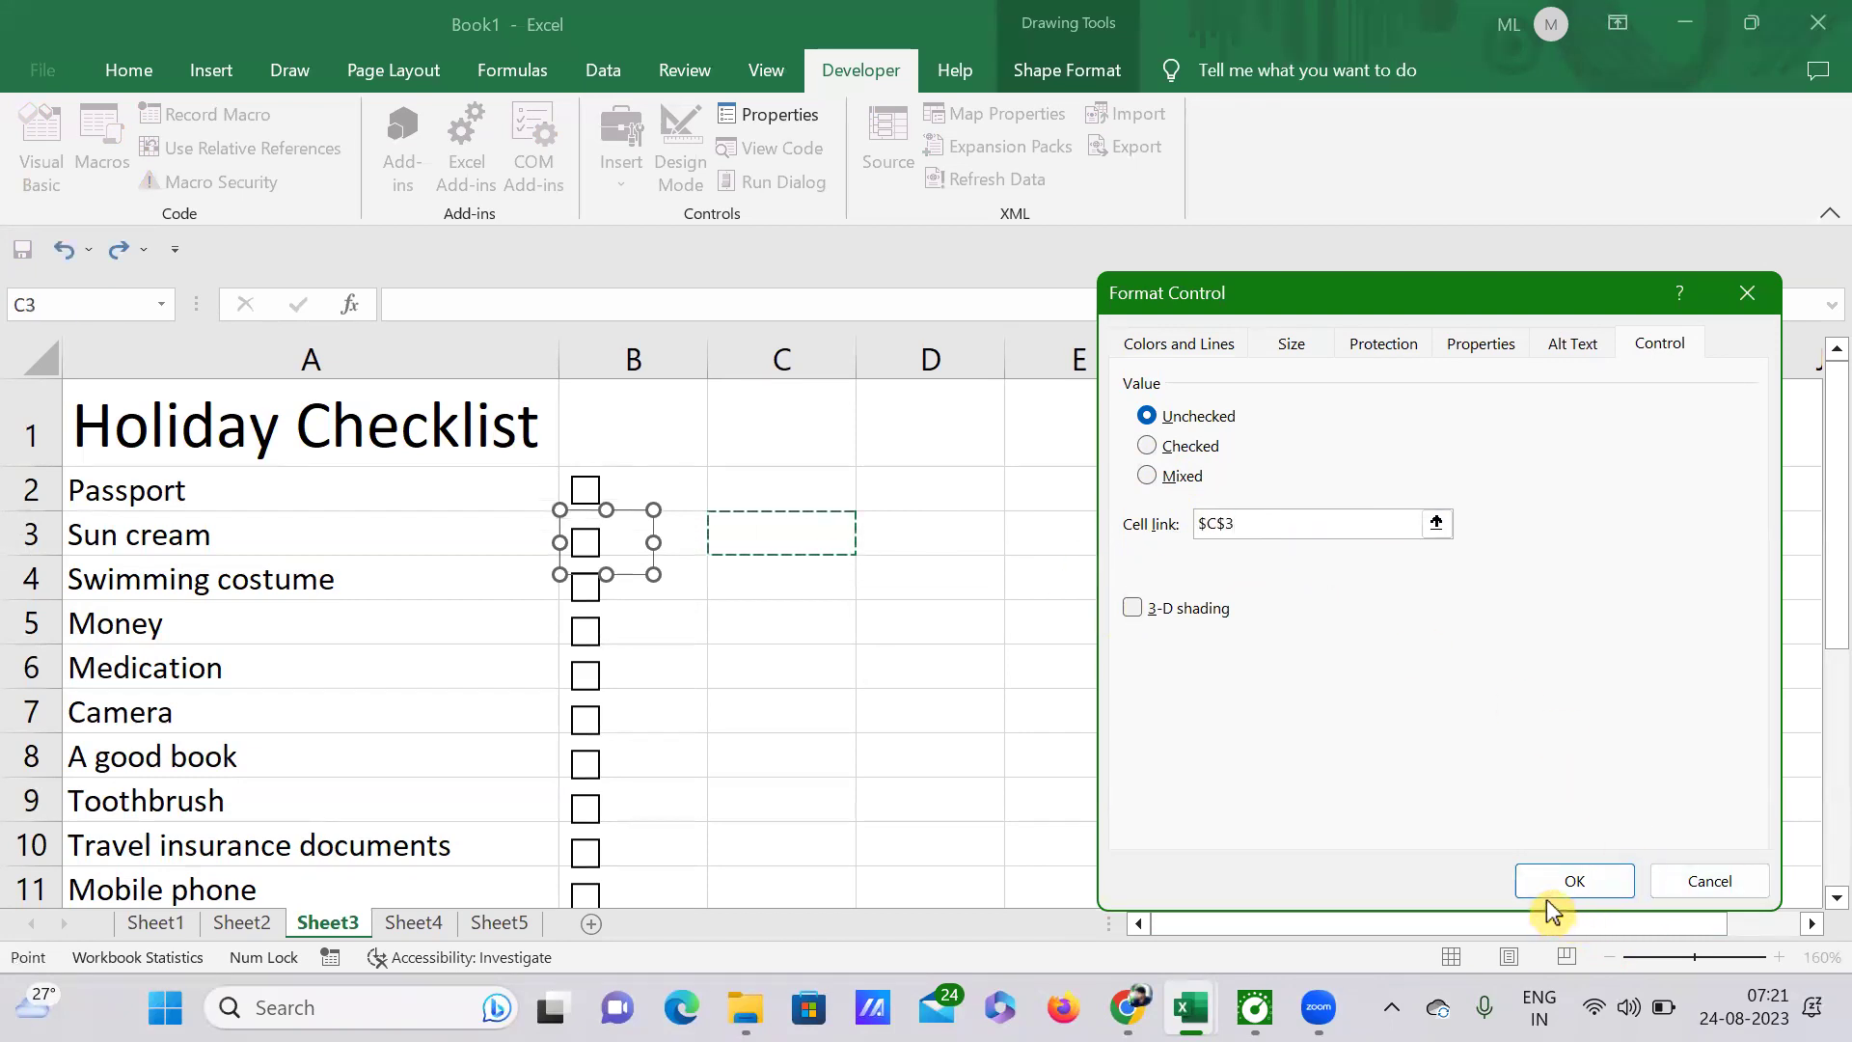
pyautogui.click(1570, 895)
# Step: Link the Swimming costume checkbox to cell $C$4 through Format Control
pyautogui.scroll(-1, 859, 488)
pyautogui.scroll(1, 856, 541)
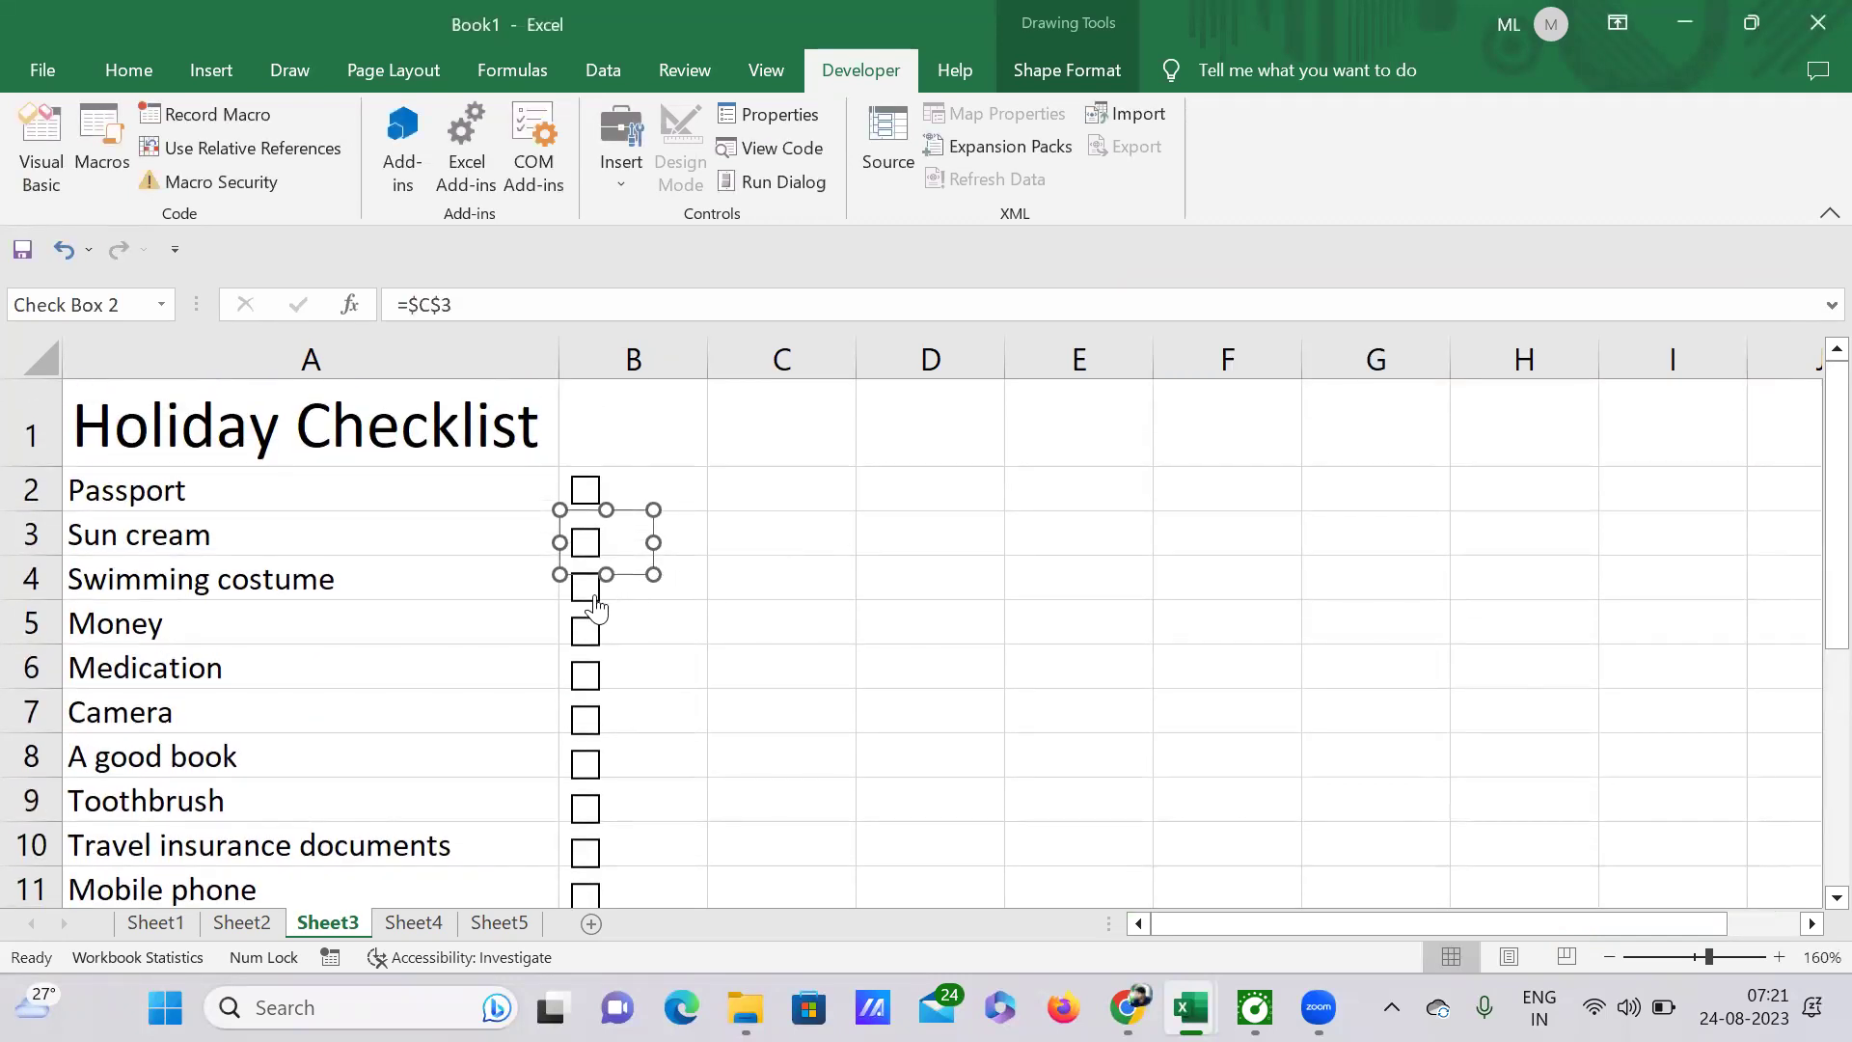
pyautogui.moveTo(593, 579); pyautogui.dragTo(636, 600)
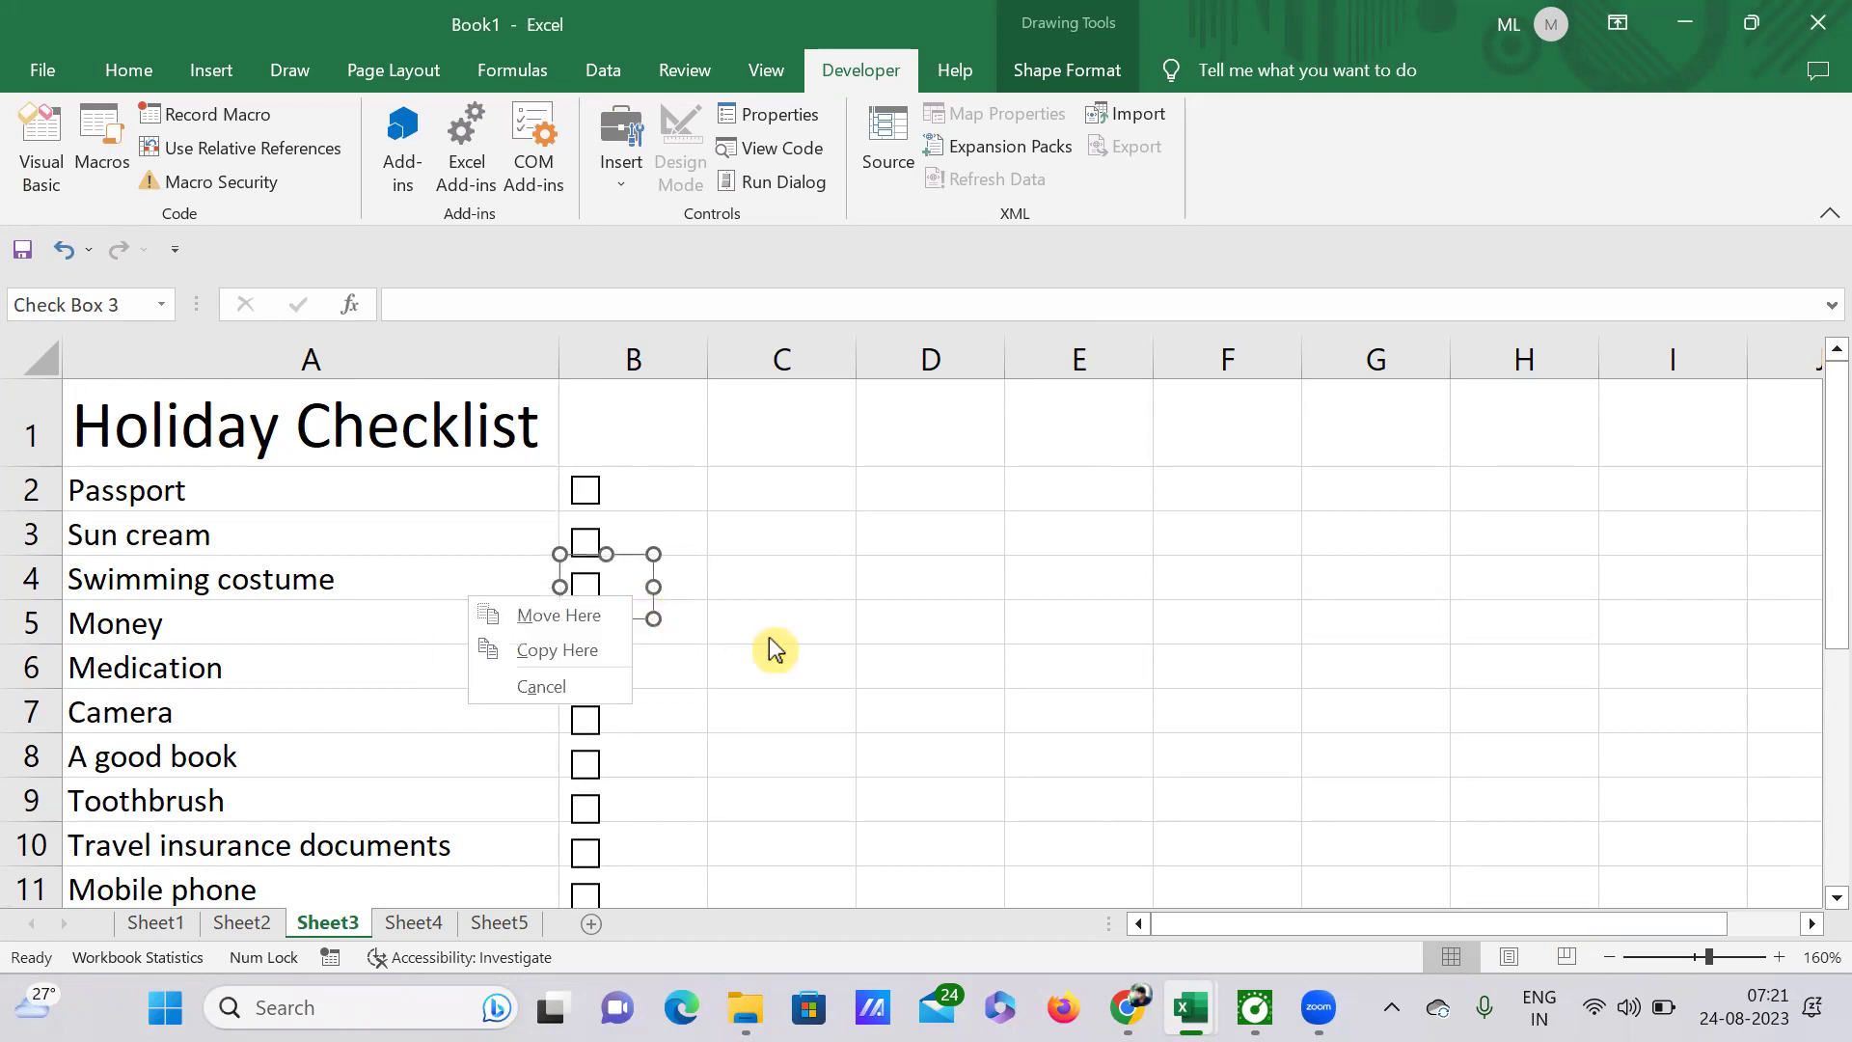
pyautogui.click(718, 618)
pyautogui.rightClick(587, 579)
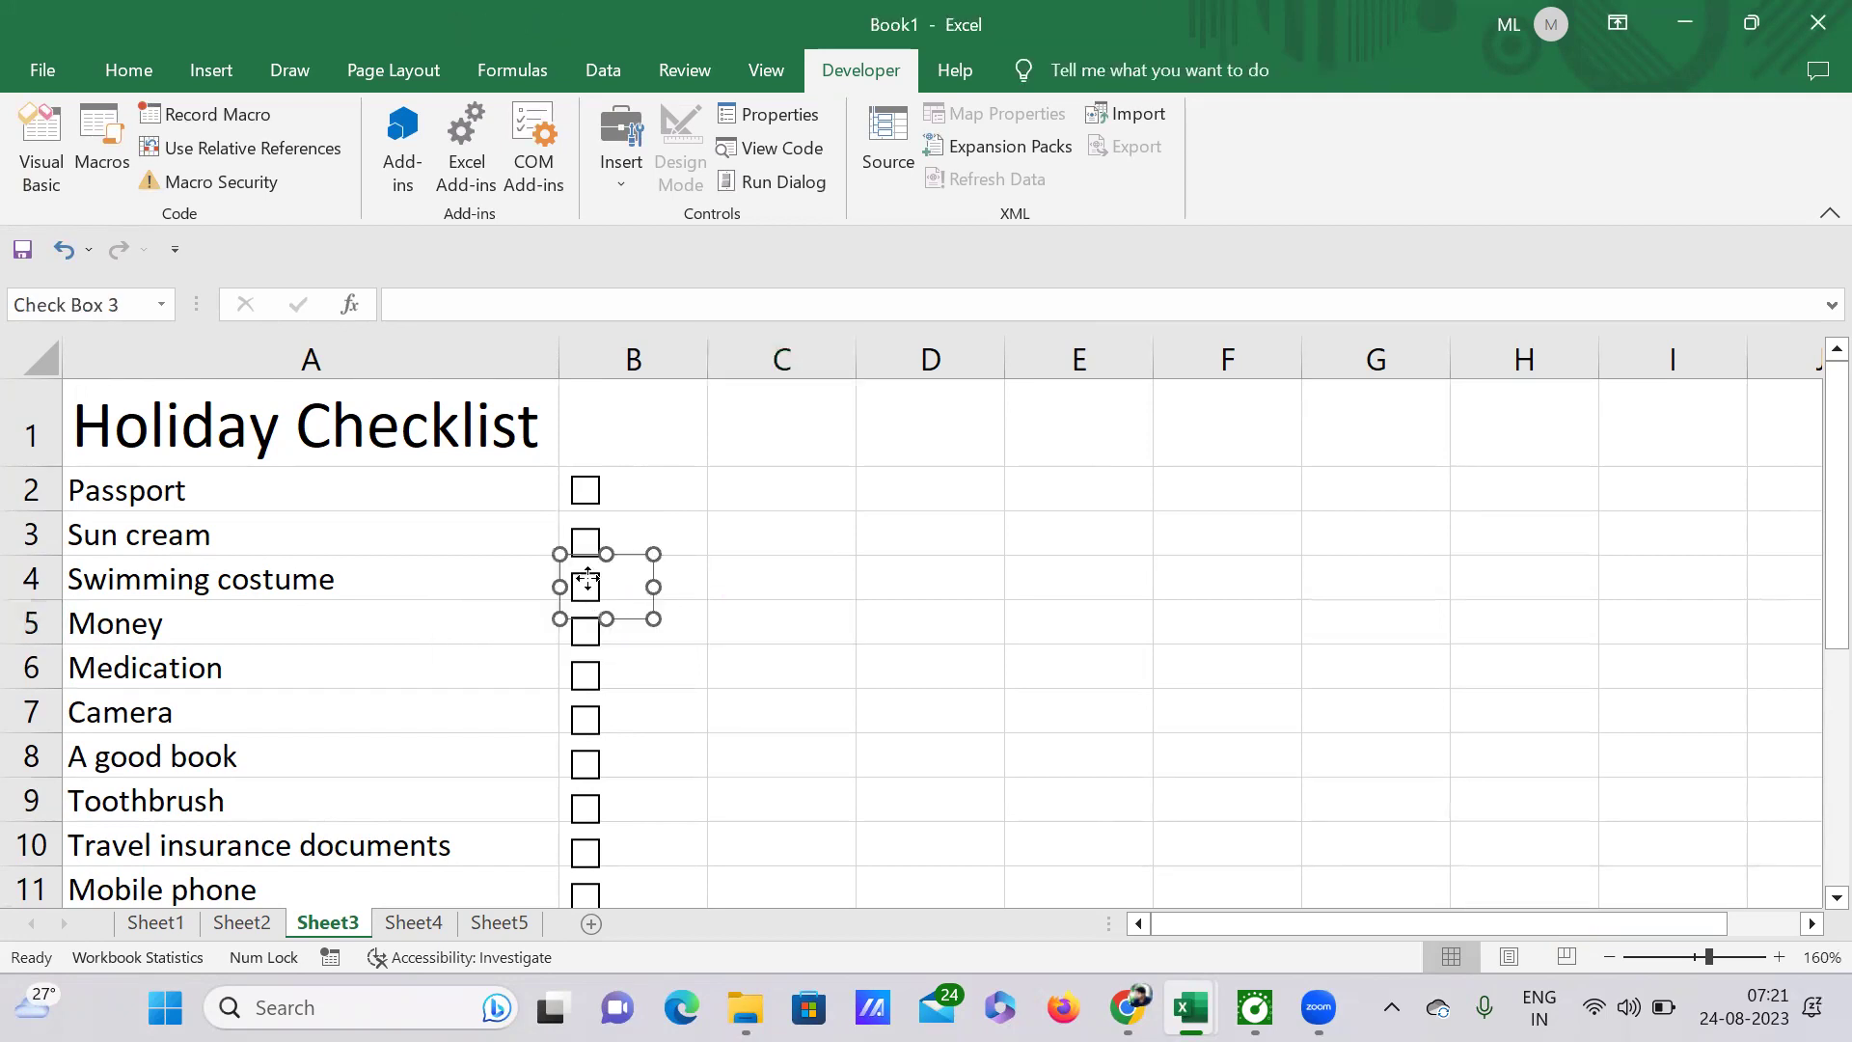
pyautogui.click(666, 859)
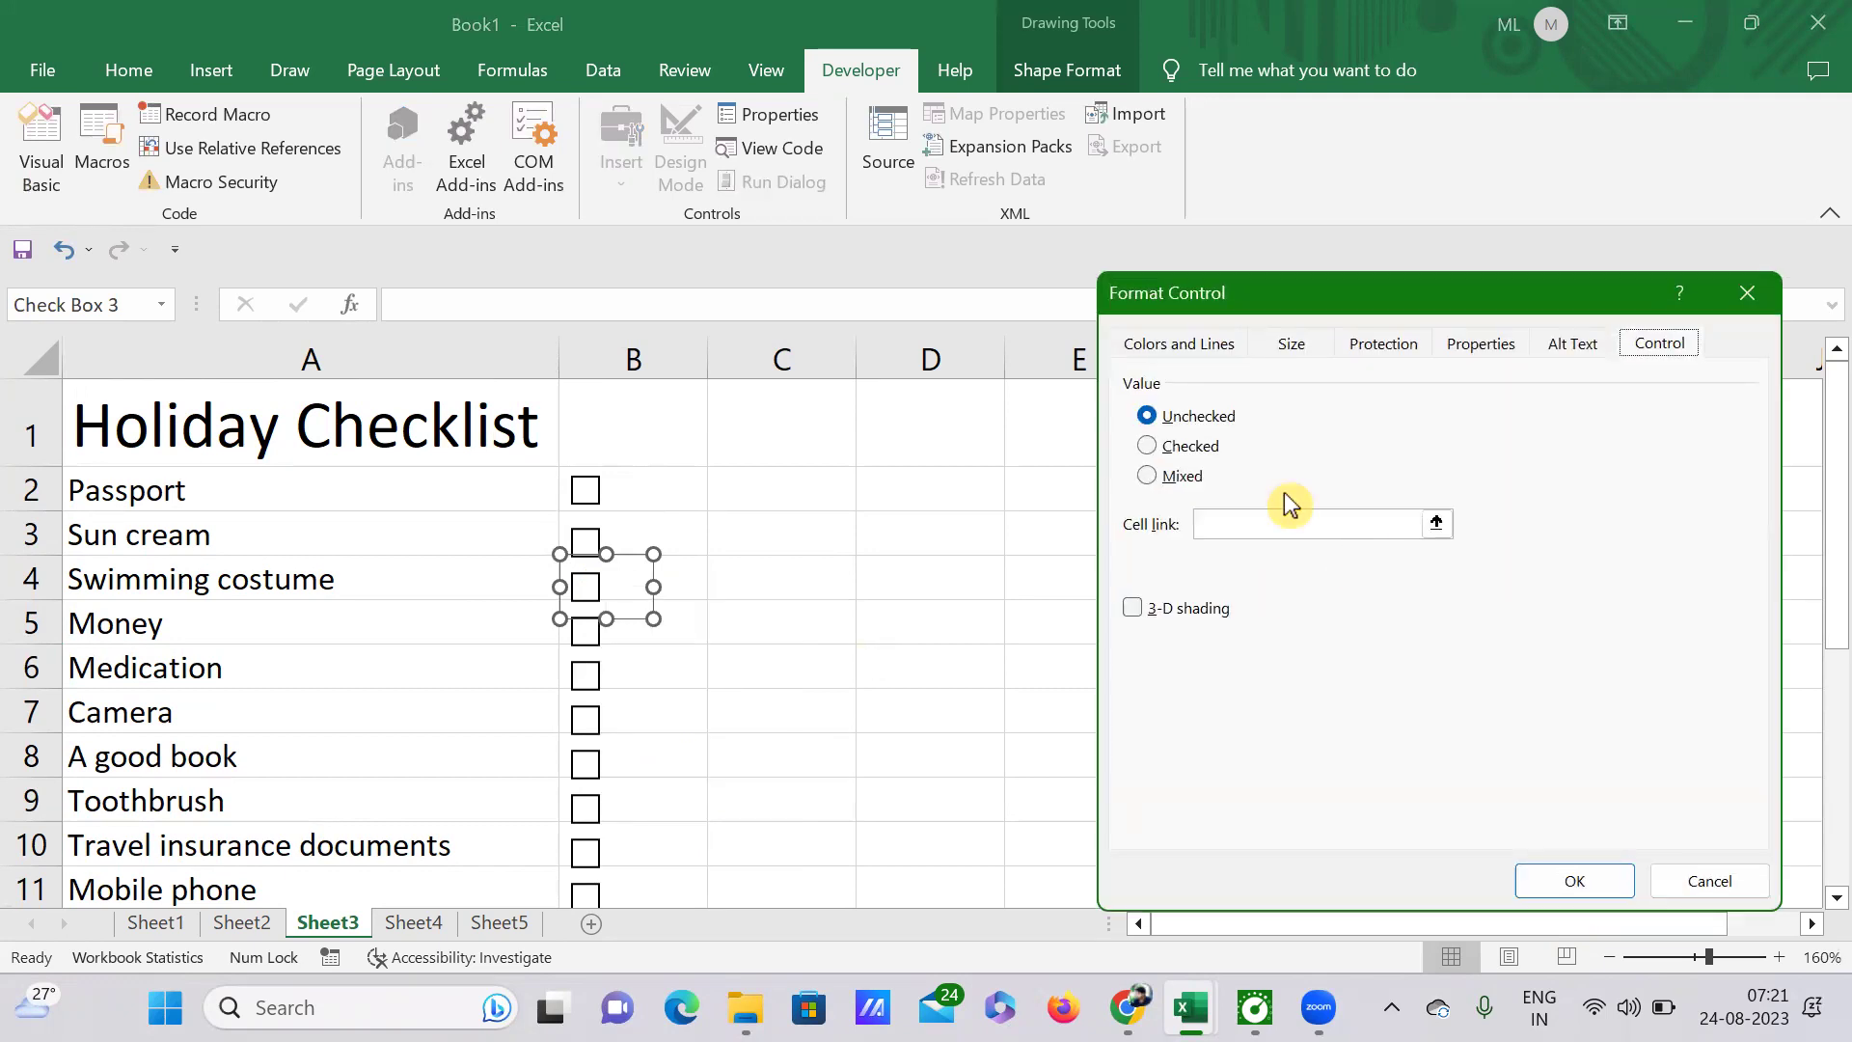
pyautogui.click(1252, 521)
pyautogui.click(787, 576)
pyautogui.click(1582, 886)
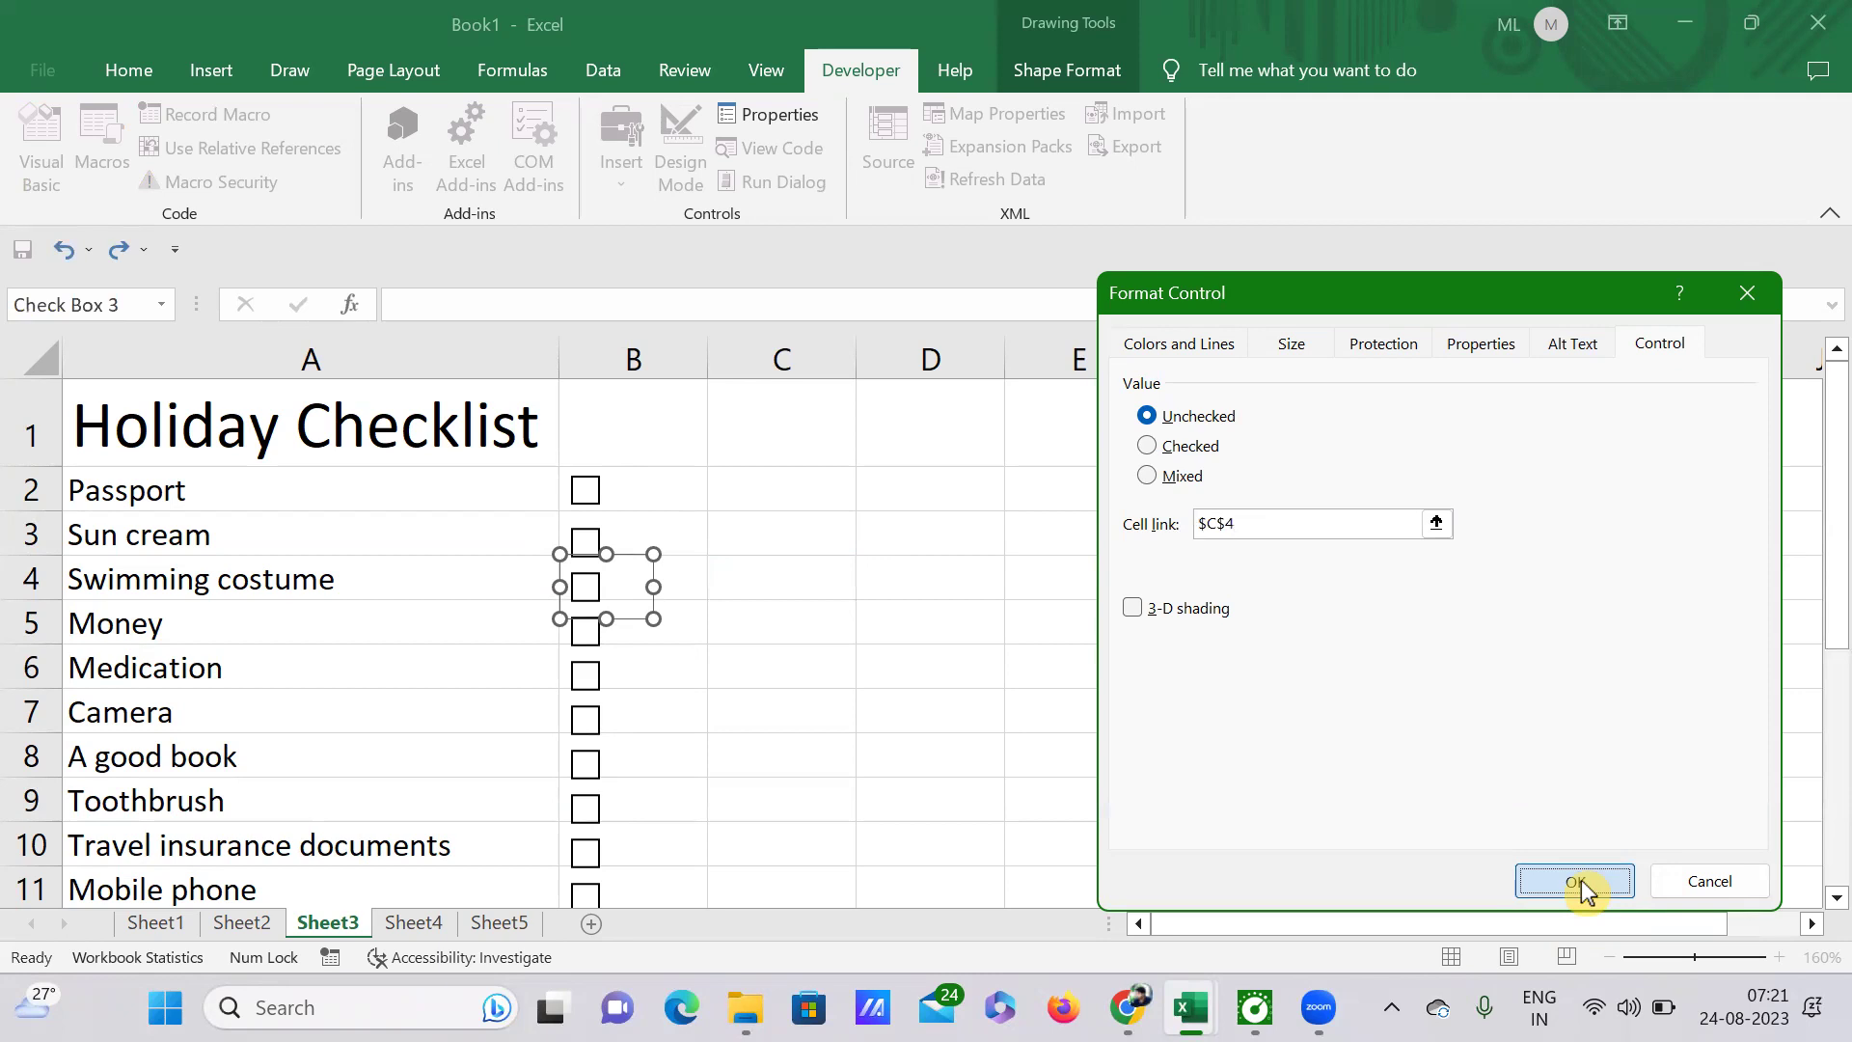
pyautogui.scroll(-1, 964, 598)
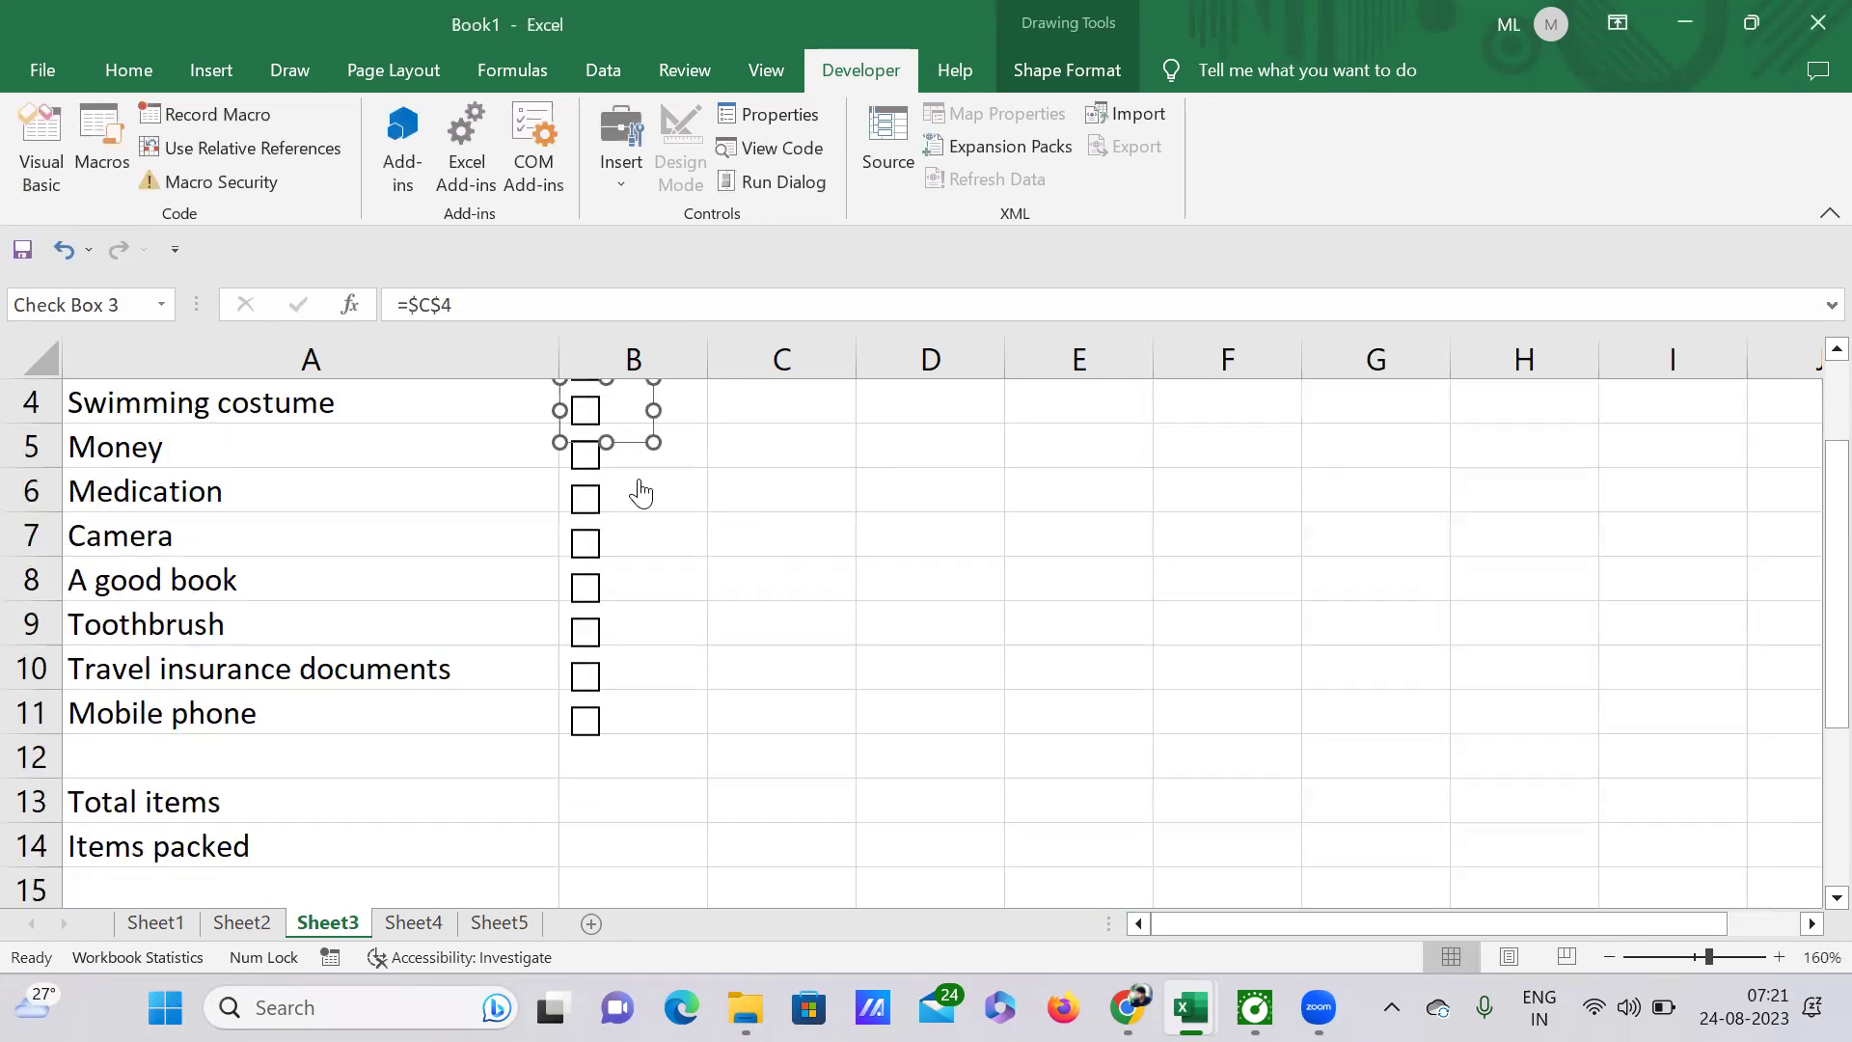
# Step: Link the Money checkbox to cell C5 via Format Control
pyautogui.rightClick(614, 467)
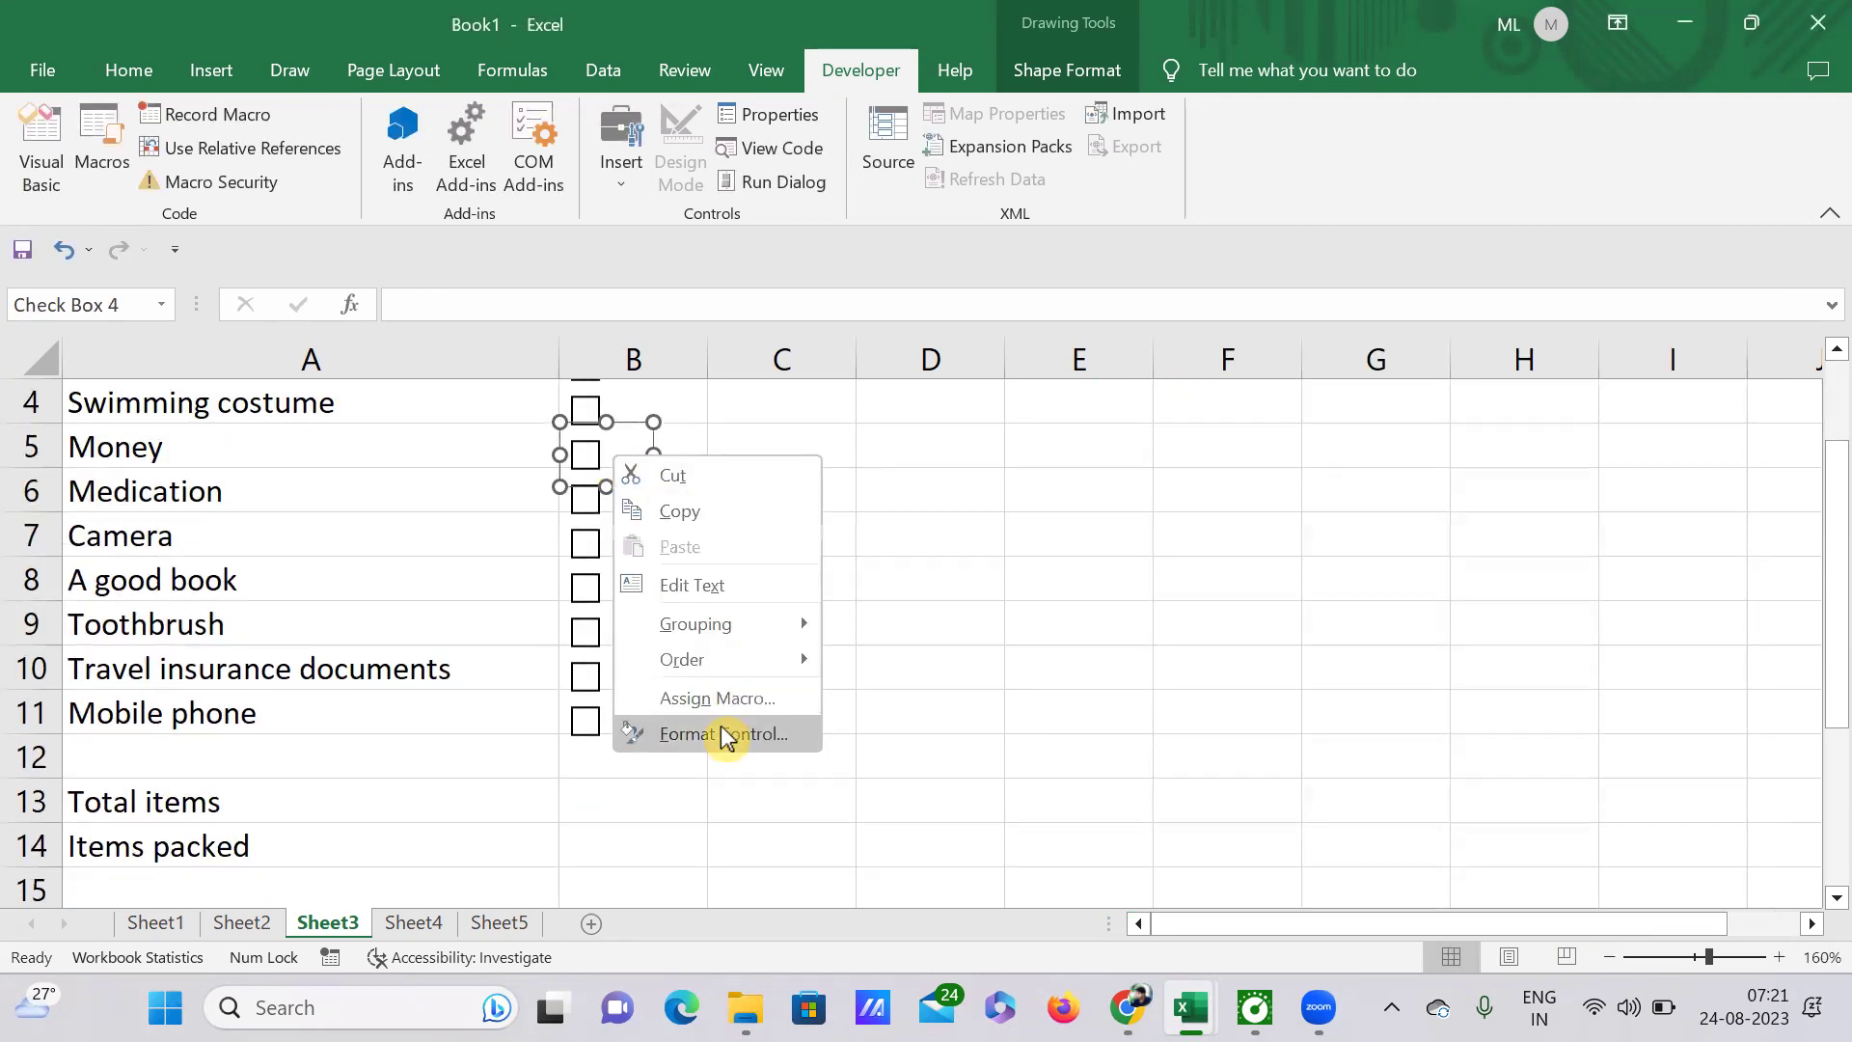
pyautogui.click(720, 727)
pyautogui.click(1244, 525)
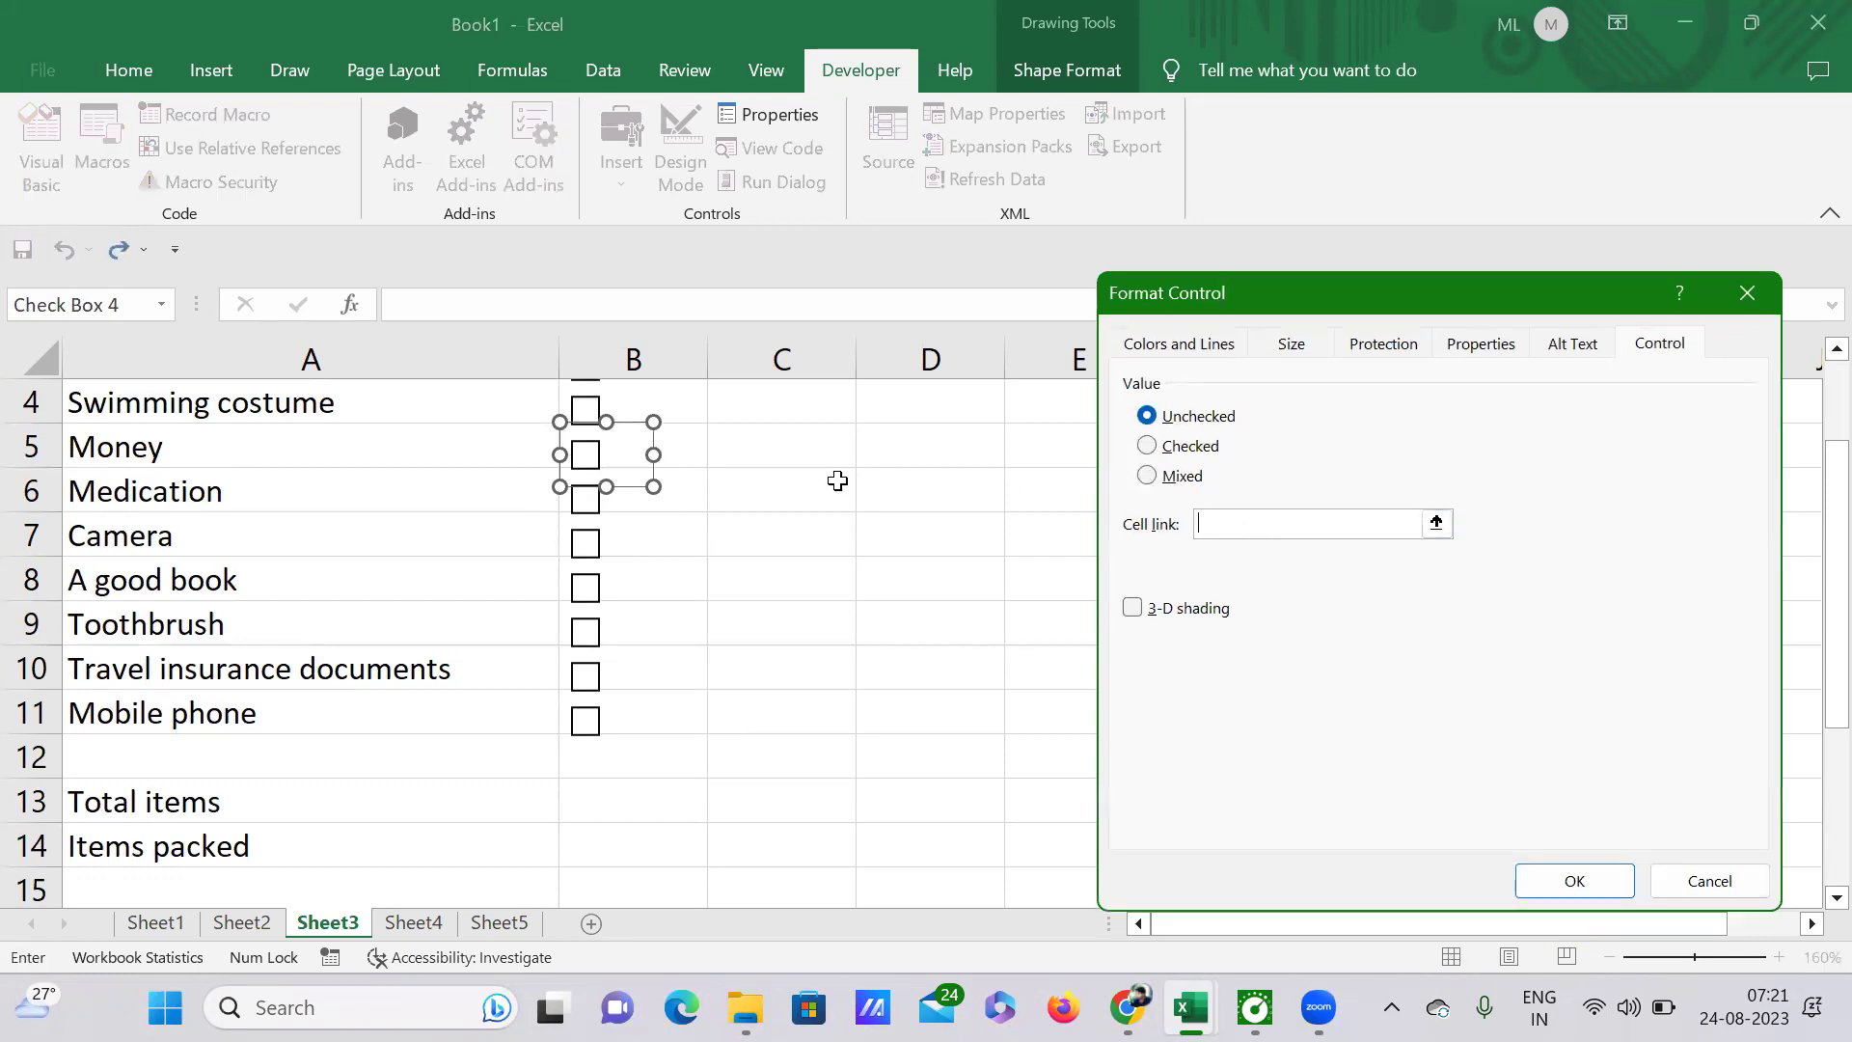
pyautogui.click(812, 459)
pyautogui.click(1548, 882)
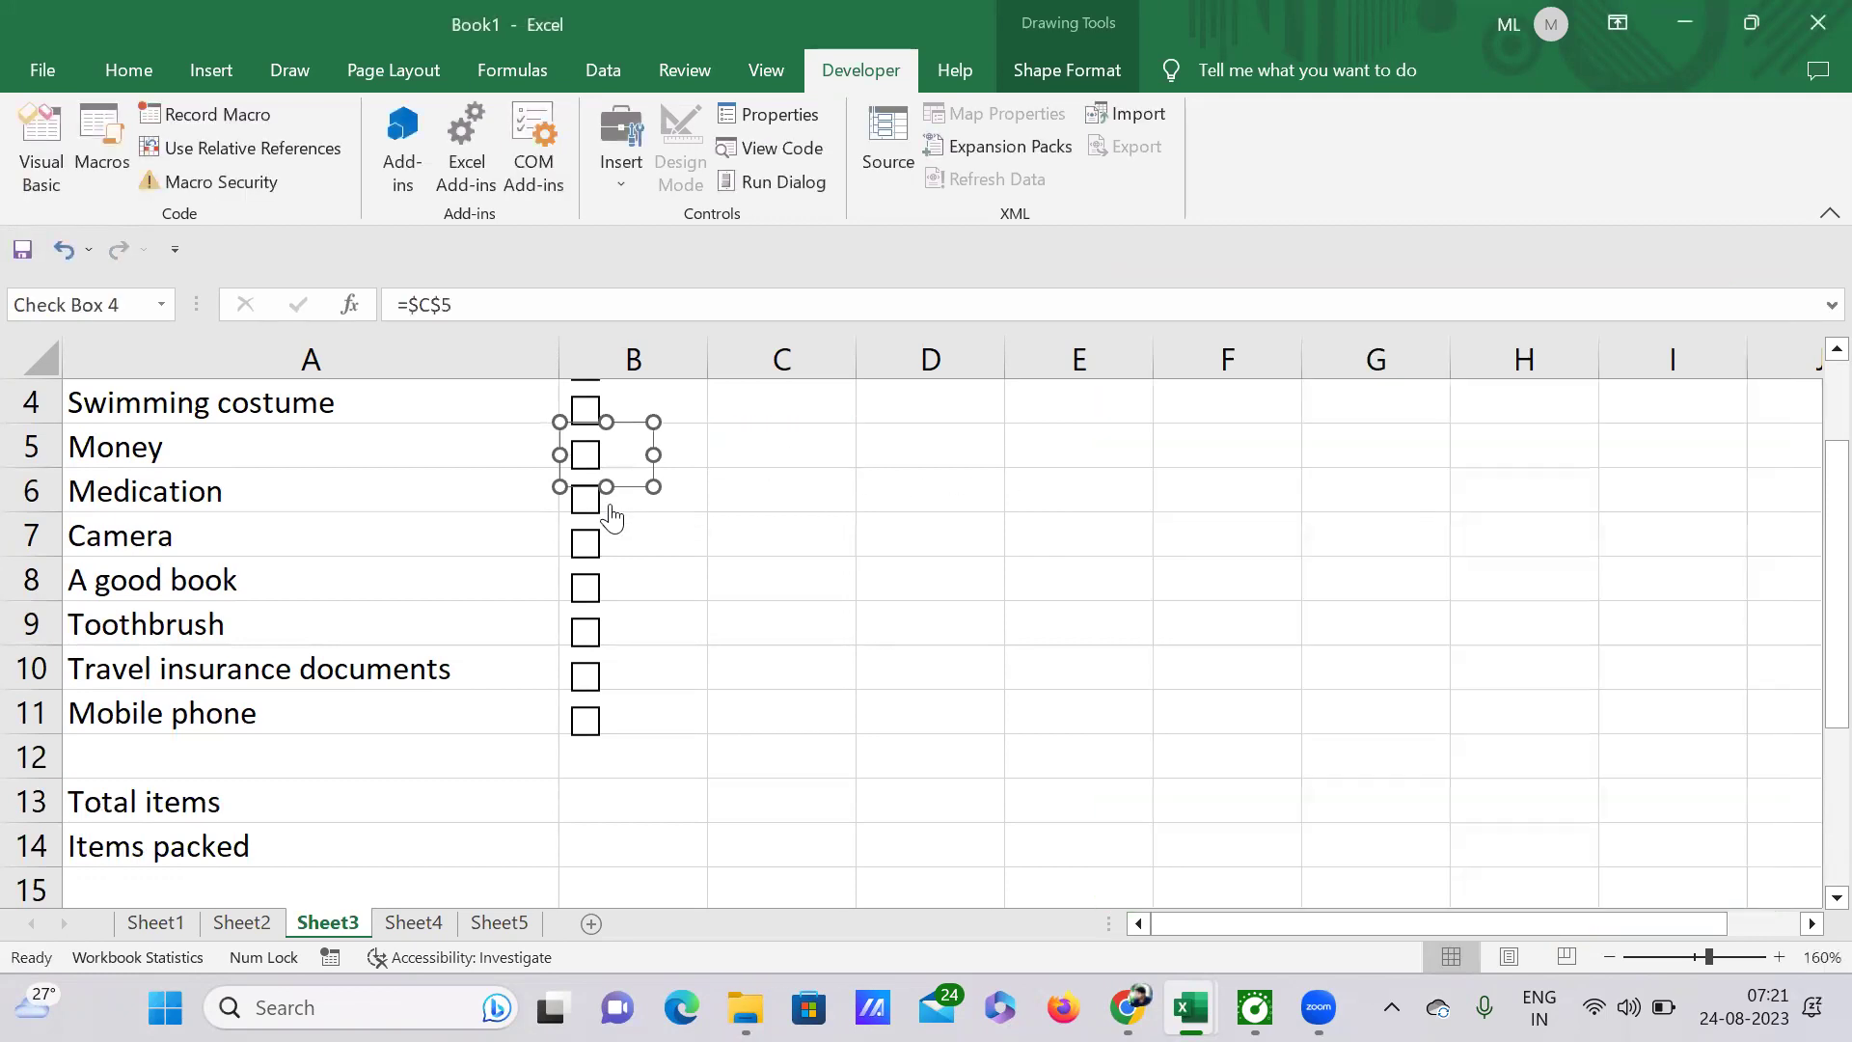
# Step: Link the Medication checkbox to cell C6
pyautogui.keyDown('ctrl'); pyautogui.click(607, 497); pyautogui.keyUp('ctrl')
pyautogui.rightClick(607, 498)
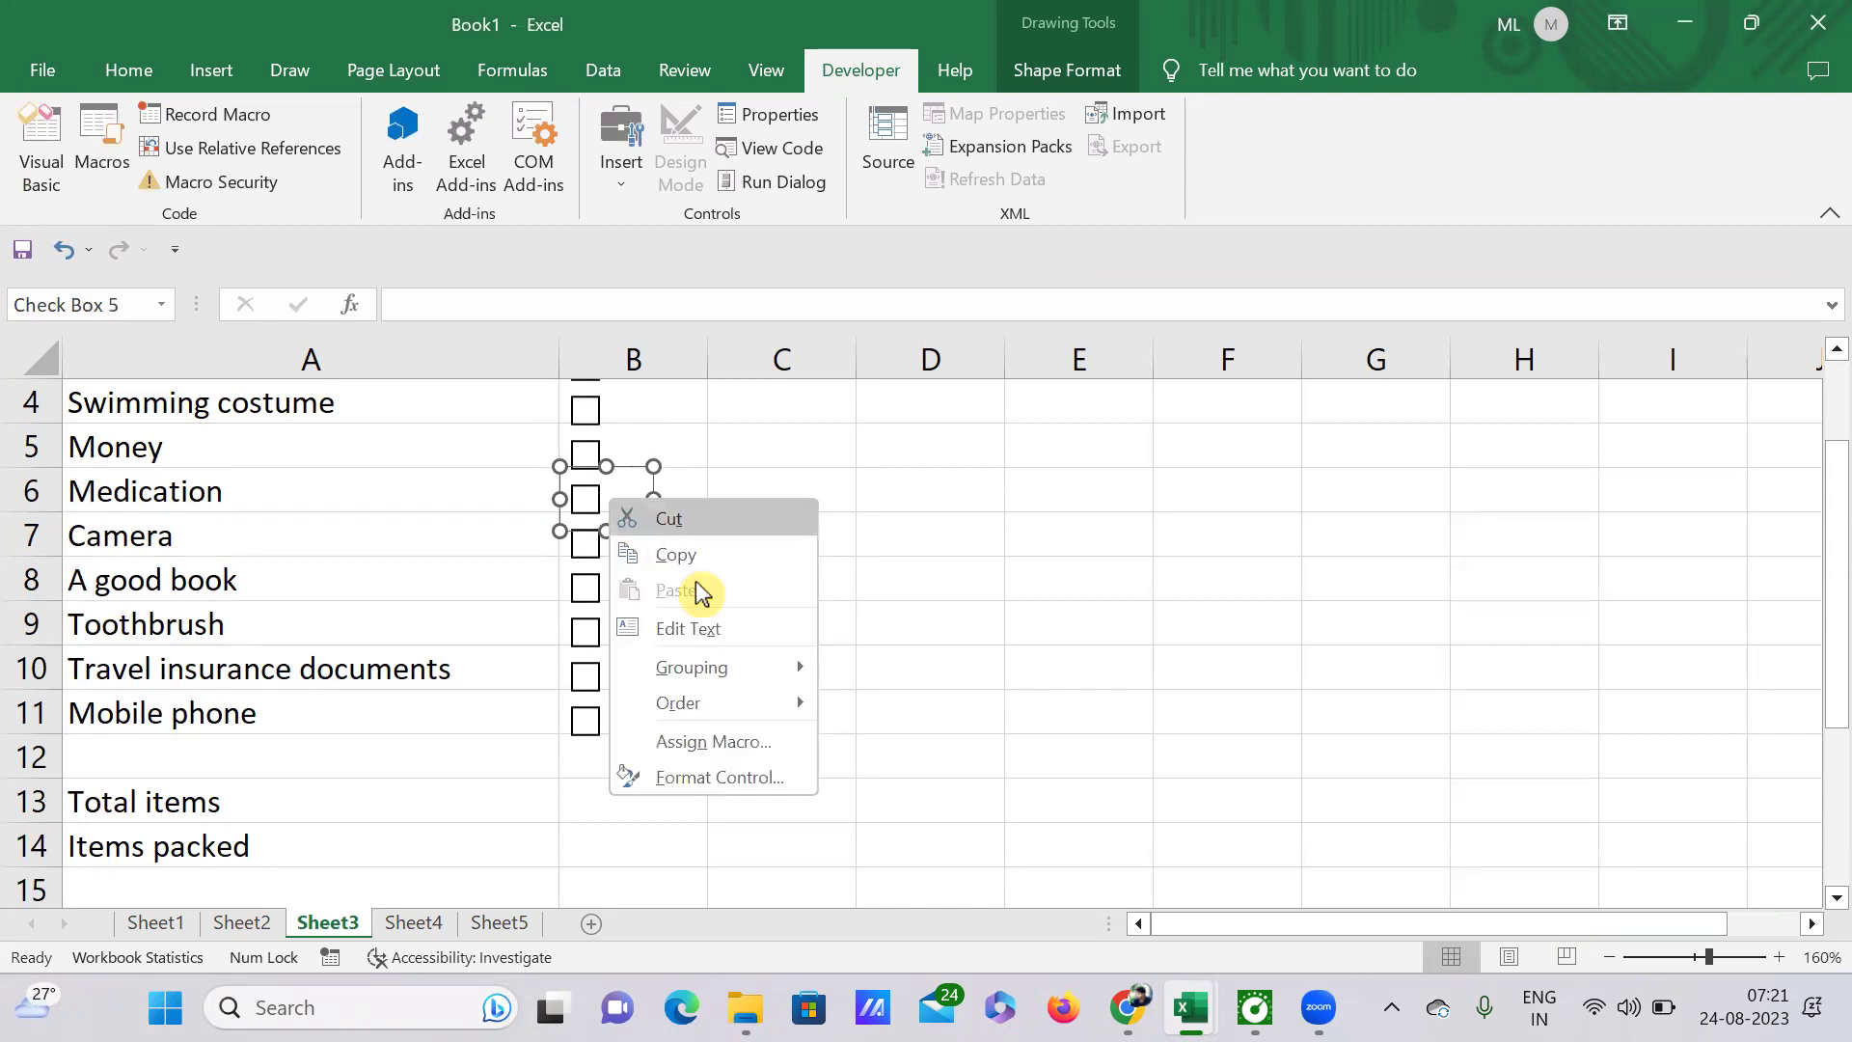
pyautogui.click(744, 774)
pyautogui.click(1240, 523)
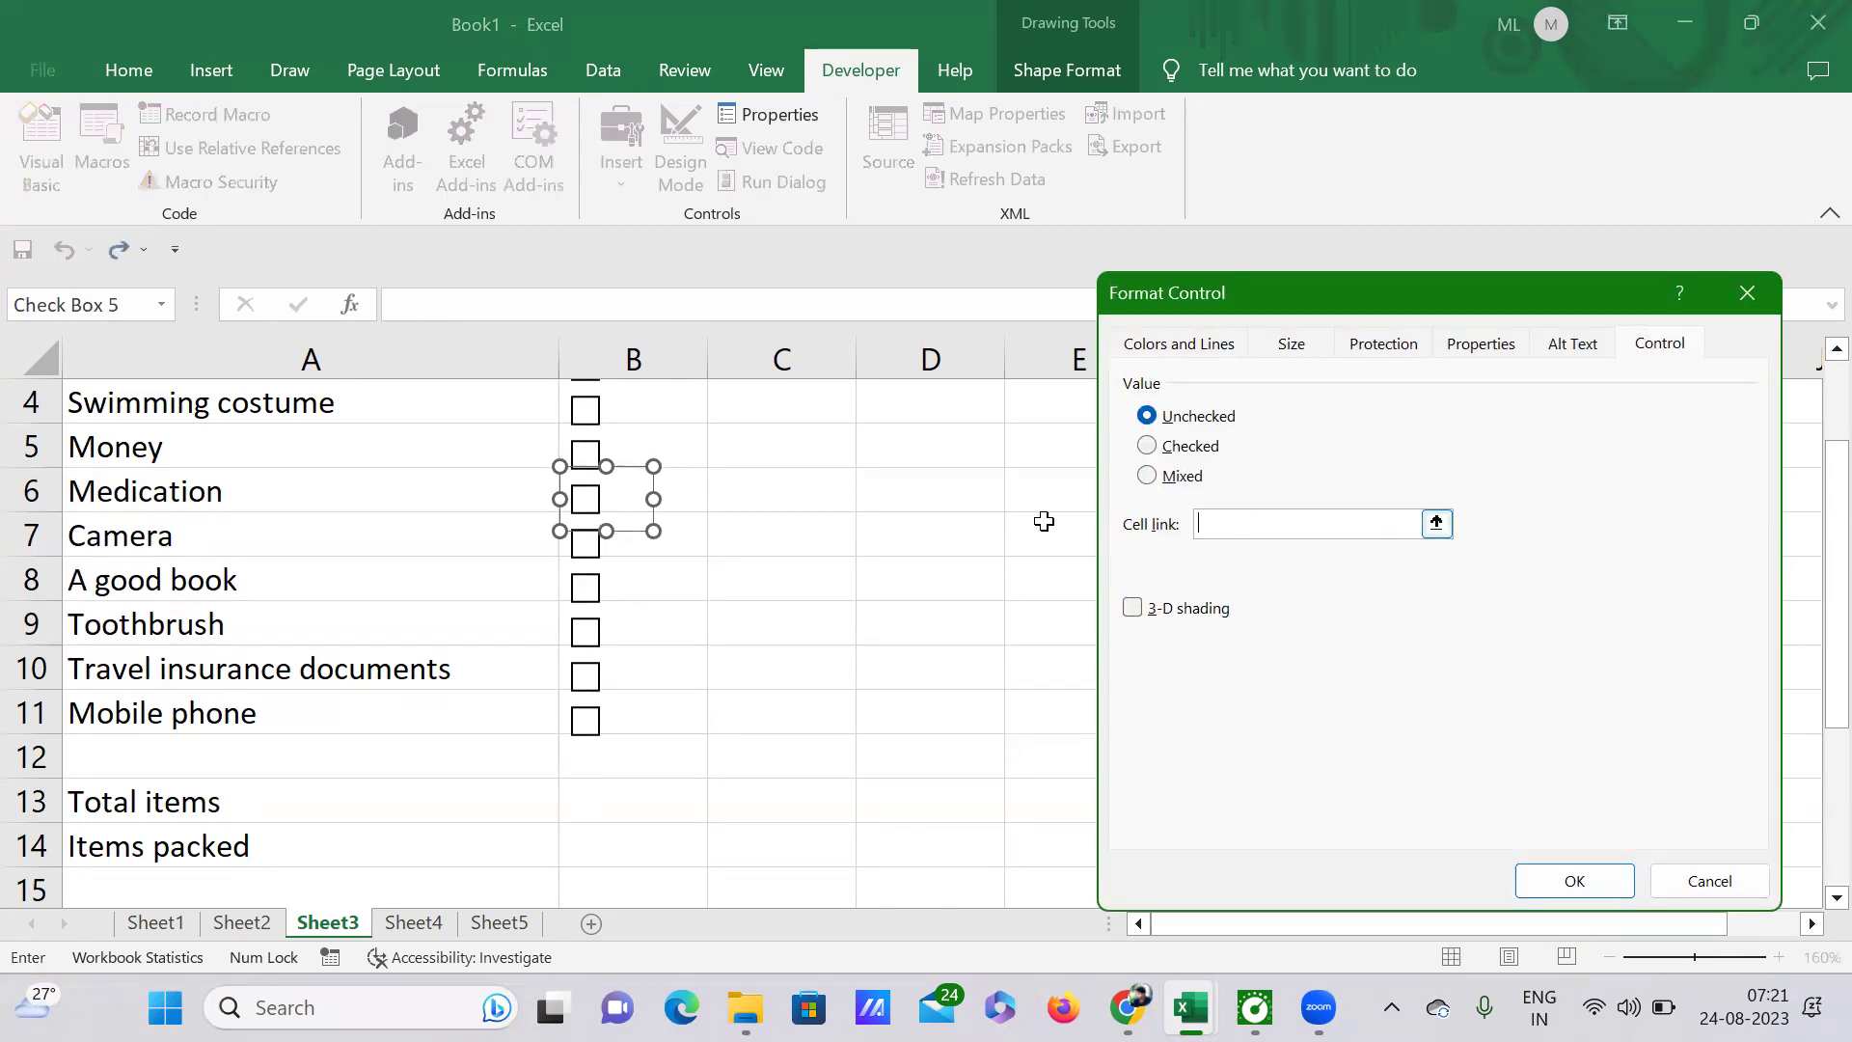
pyautogui.click(789, 491)
pyautogui.click(1583, 882)
# Step: Link the Camera checkbox to cell C7
pyautogui.rightClick(626, 544)
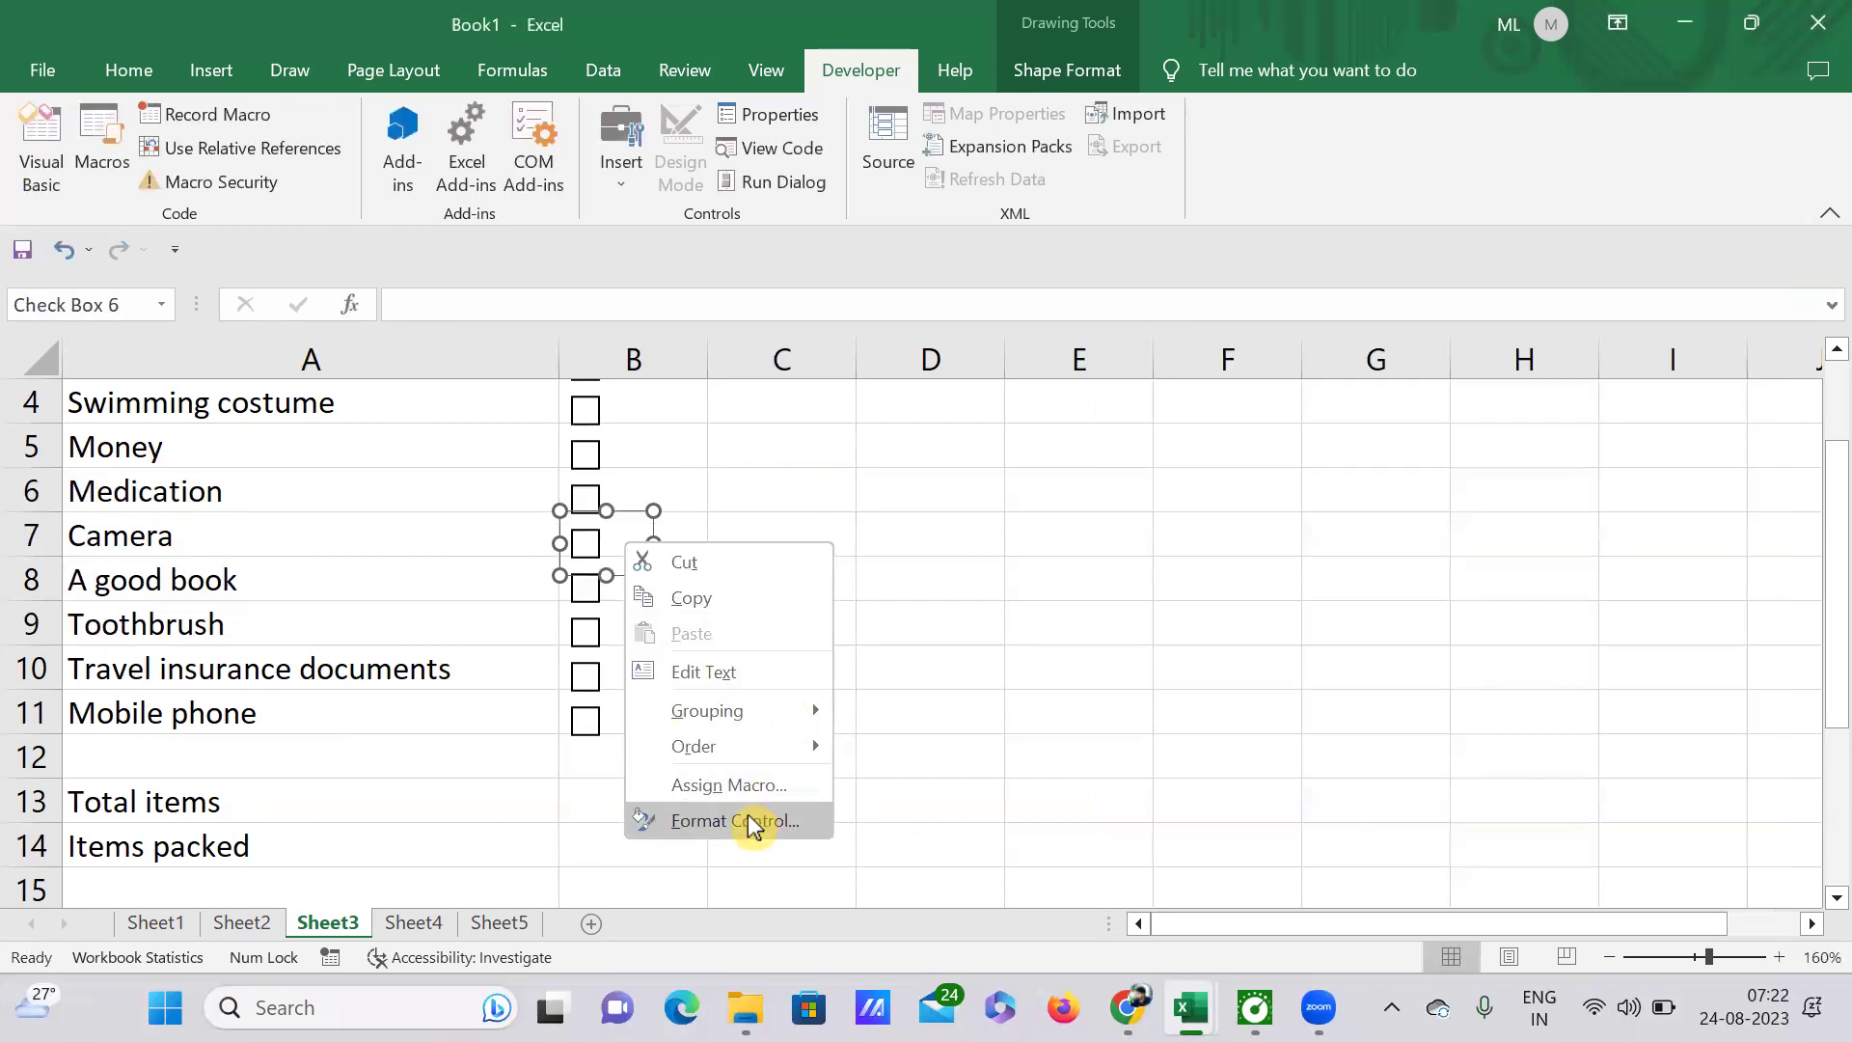
pyautogui.click(754, 821)
pyautogui.click(1253, 525)
pyautogui.click(781, 533)
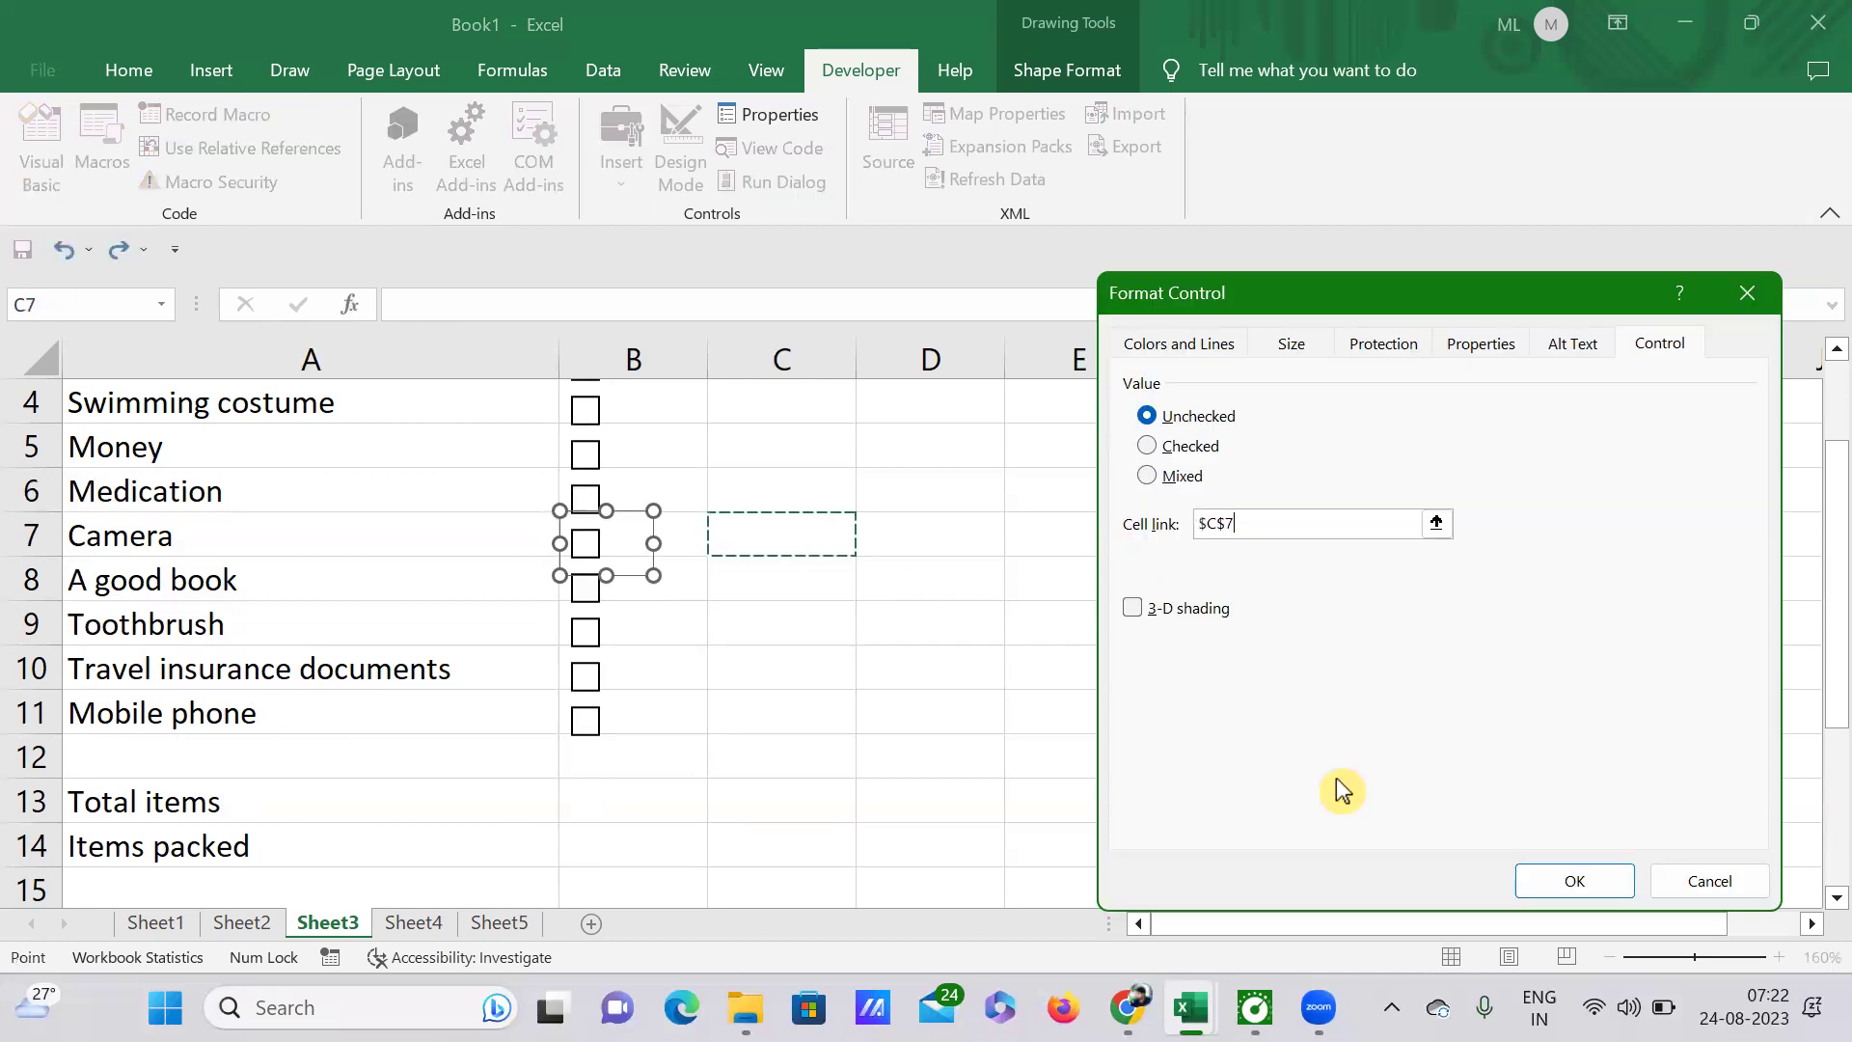
pyautogui.click(1563, 883)
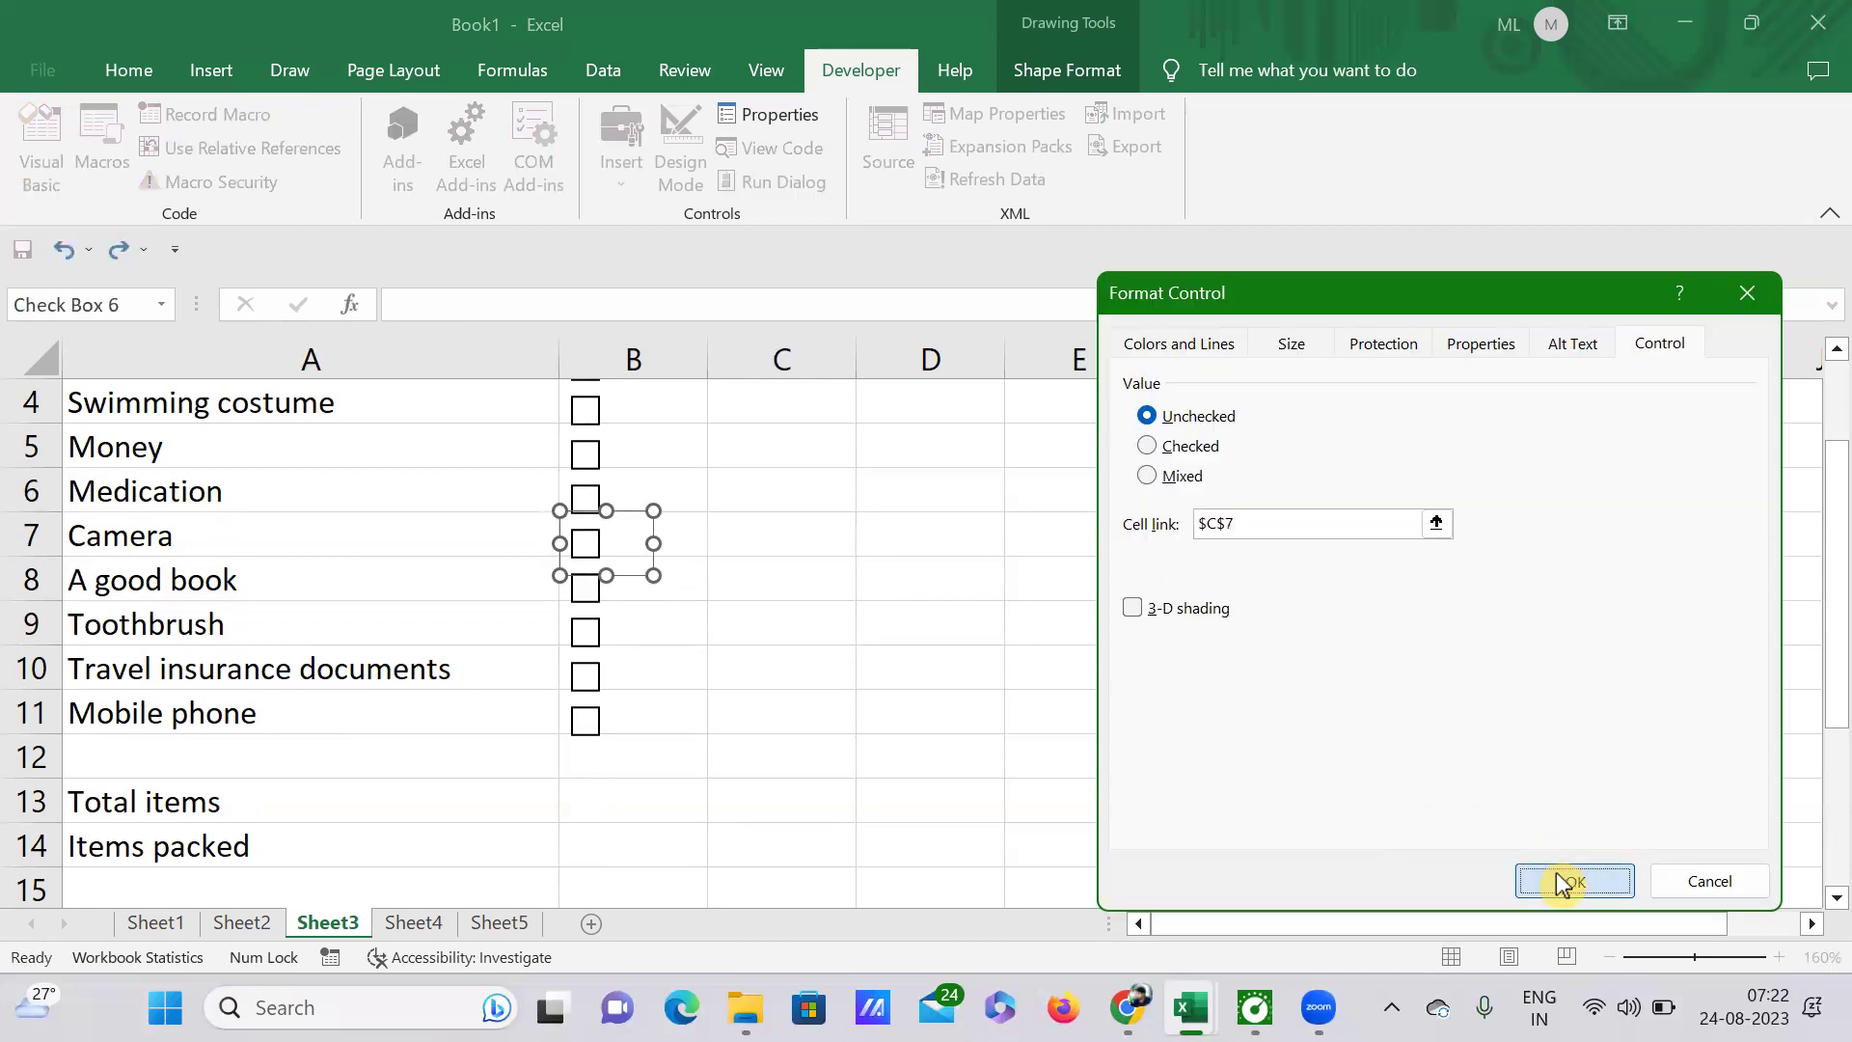
# Step: Link the A good book checkbox to cell C8
pyautogui.keyDown('ctrl'); pyautogui.click(635, 598); pyautogui.keyUp('ctrl')
pyautogui.rightClick(638, 600)
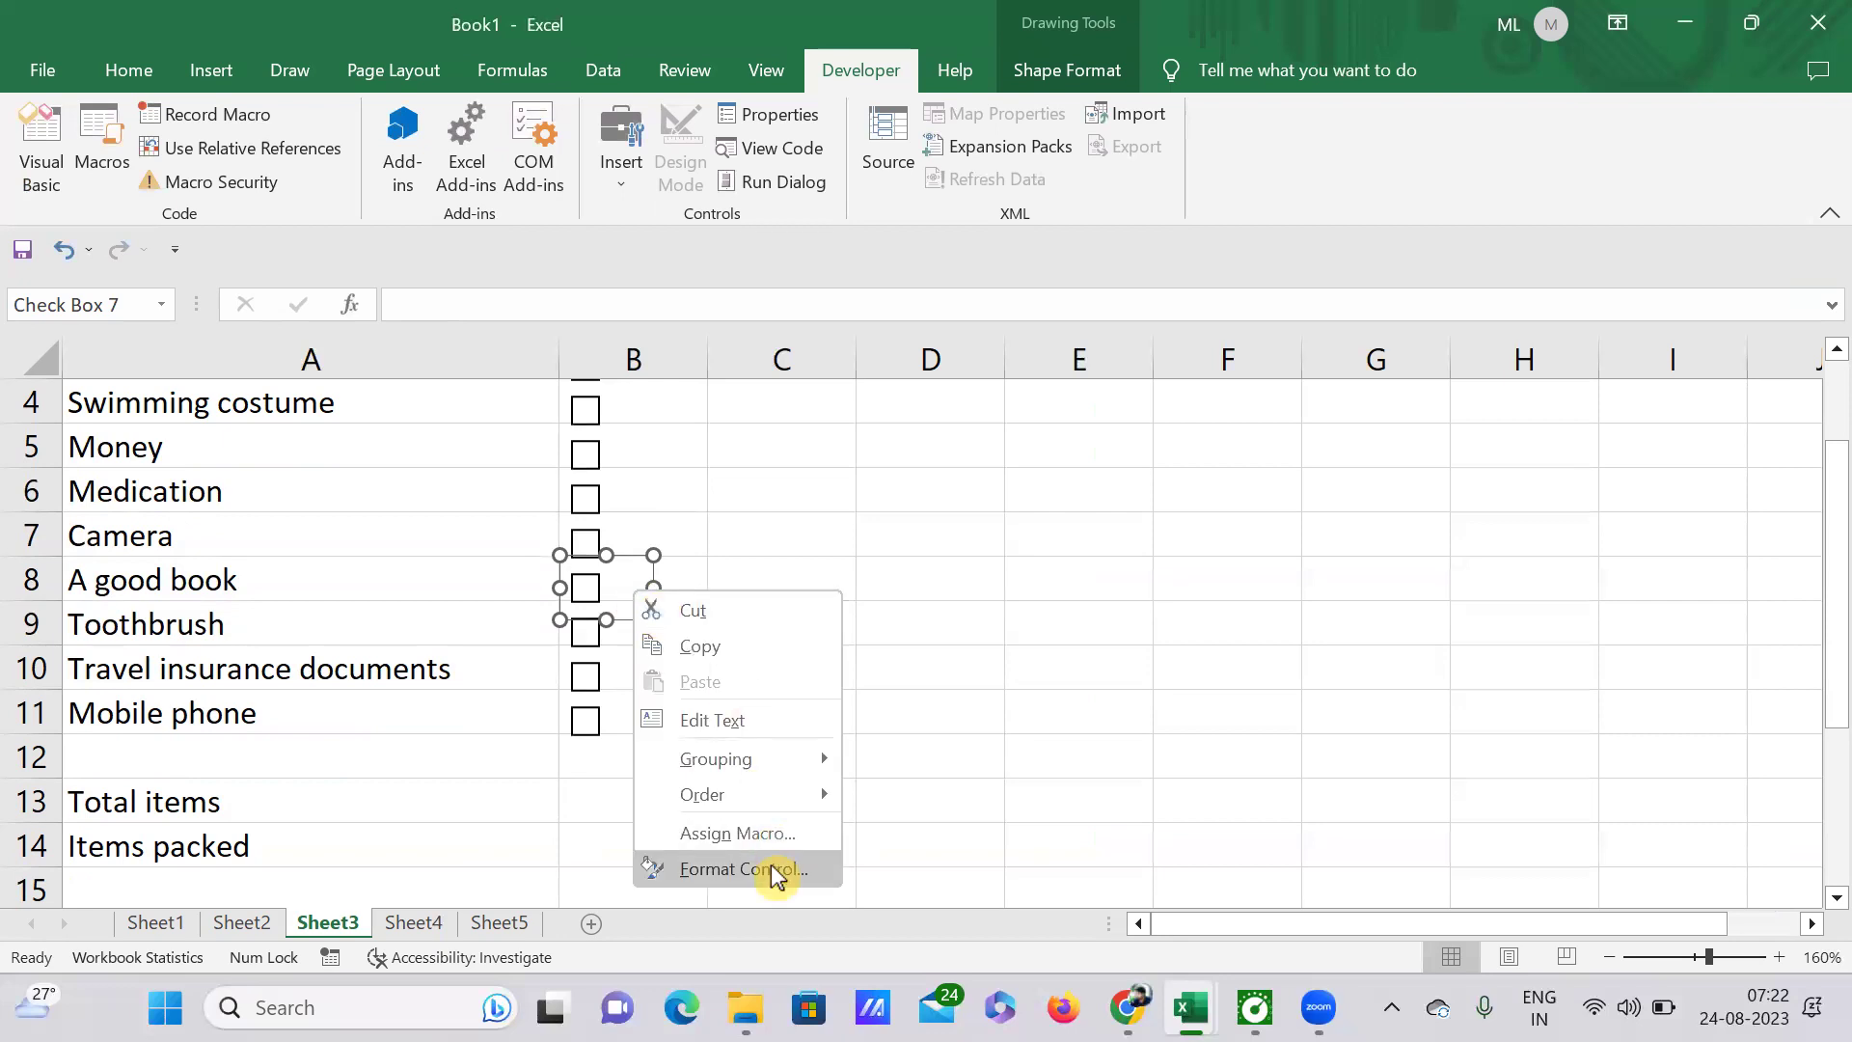
pyautogui.click(777, 871)
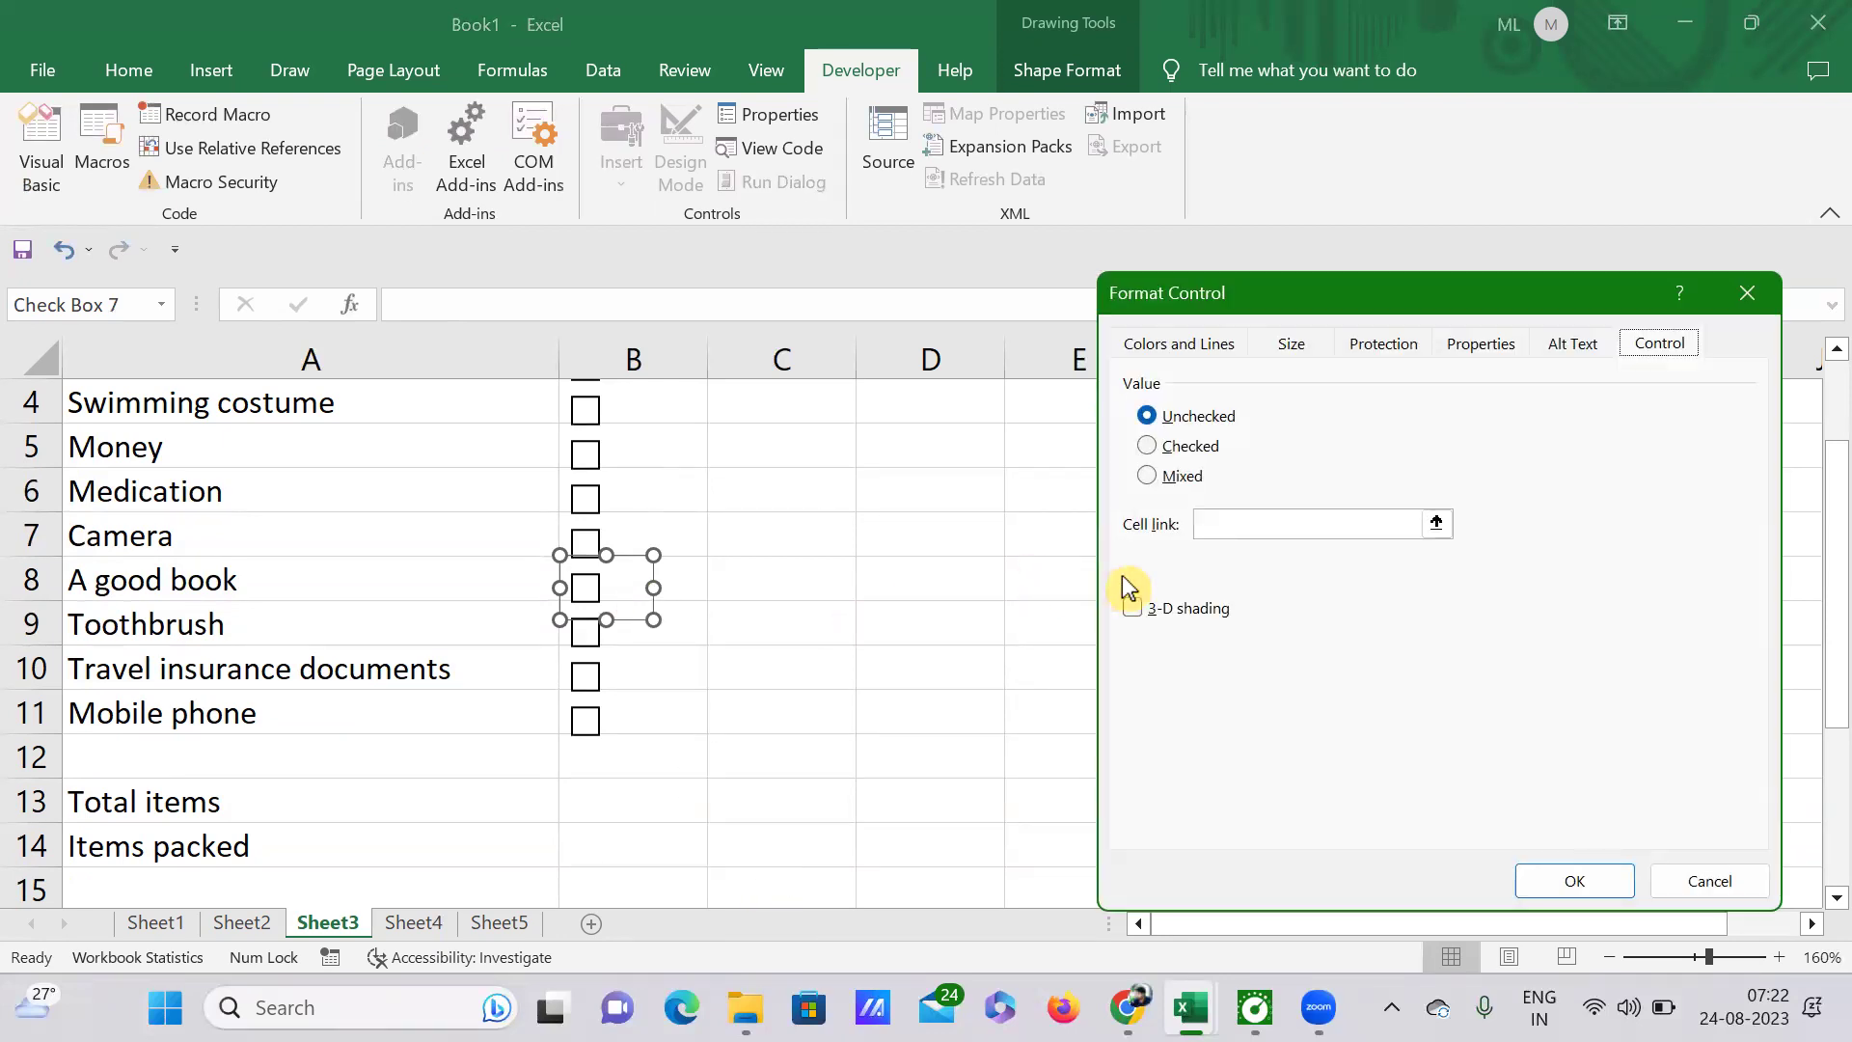
pyautogui.click(1225, 524)
pyautogui.click(783, 579)
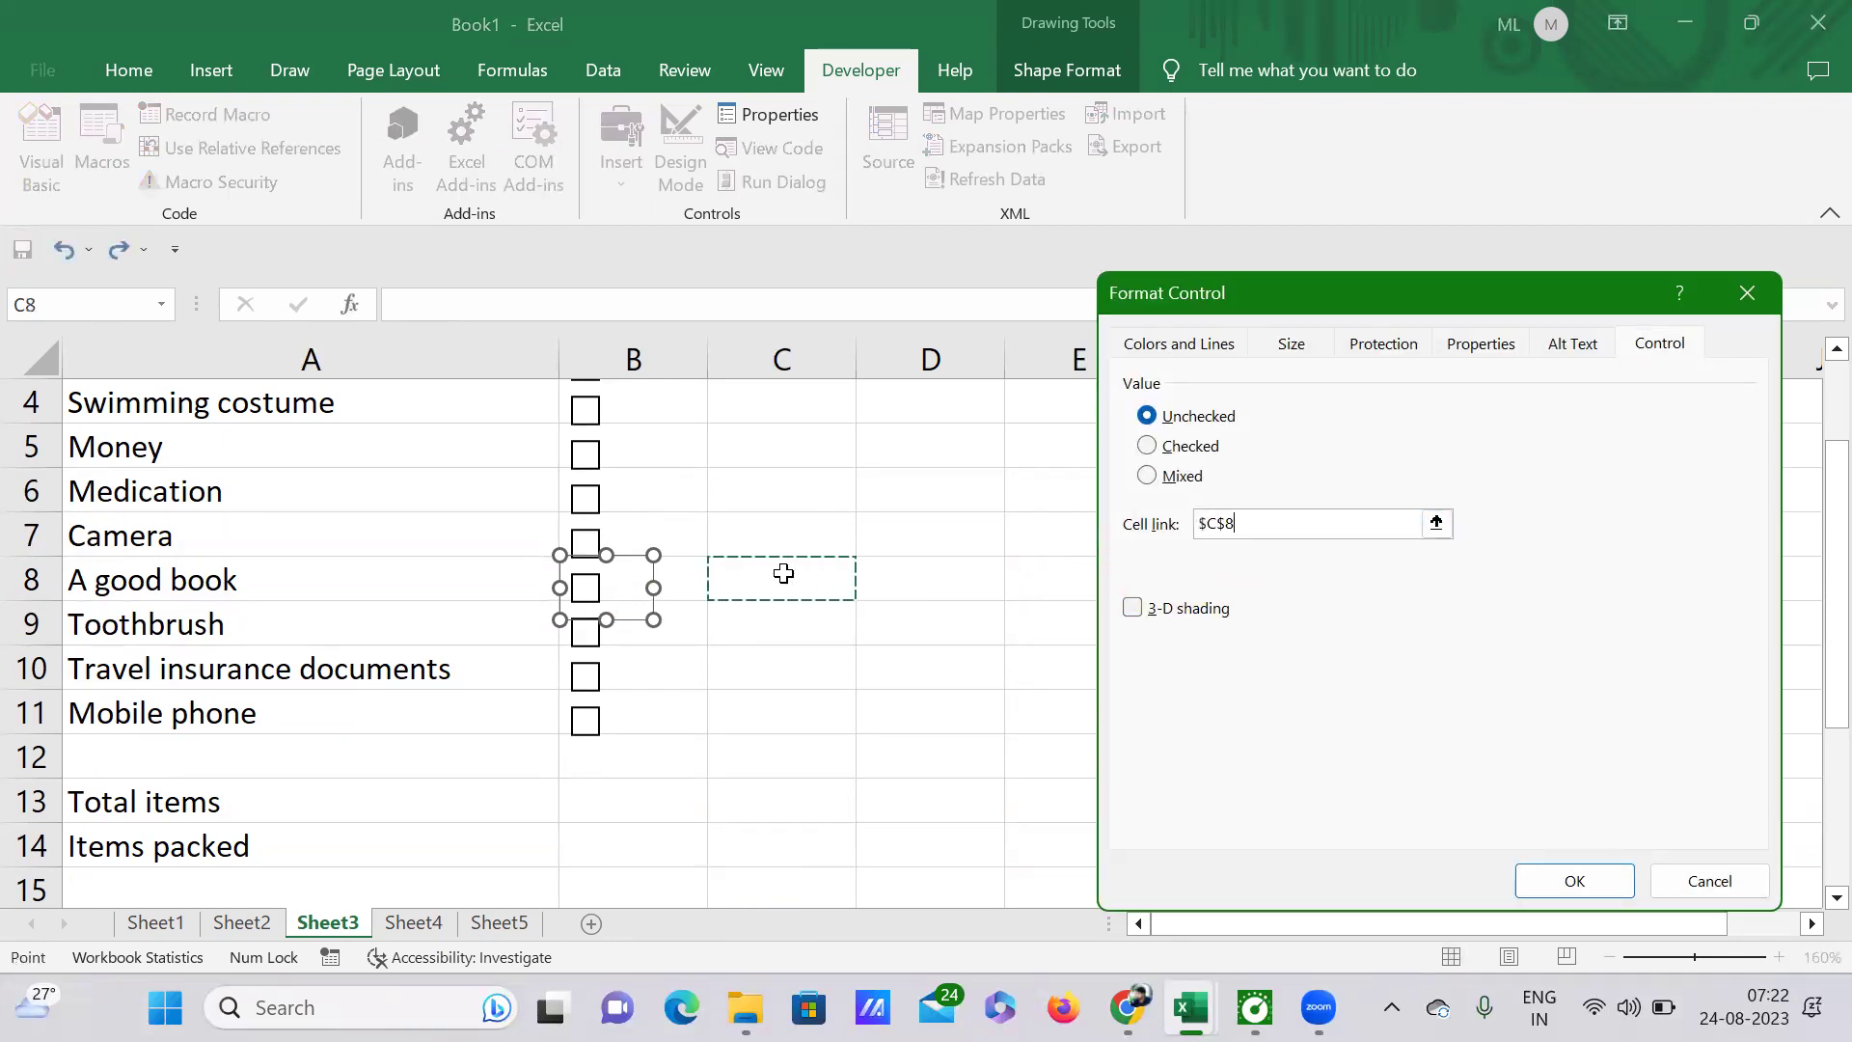
pyautogui.click(1570, 875)
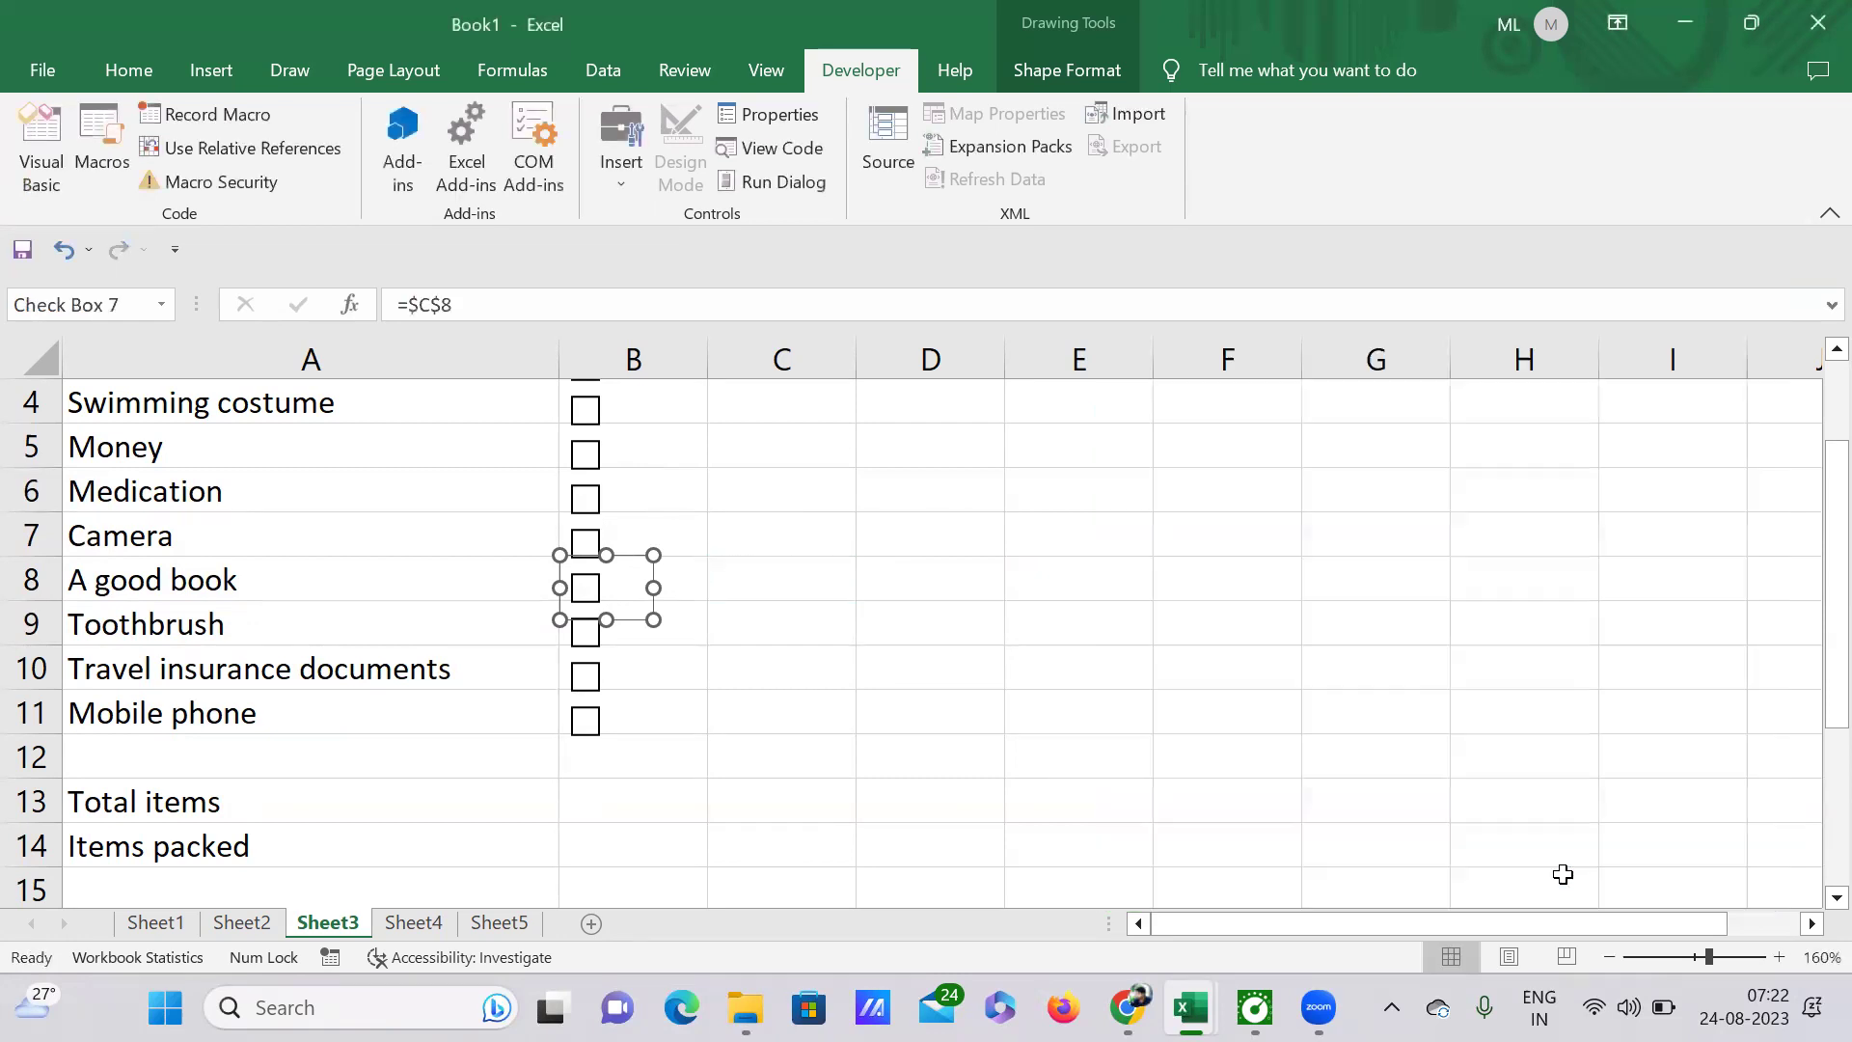
# Step: Link the Toothbrush checkbox to cell C9
pyautogui.rightClick(606, 634)
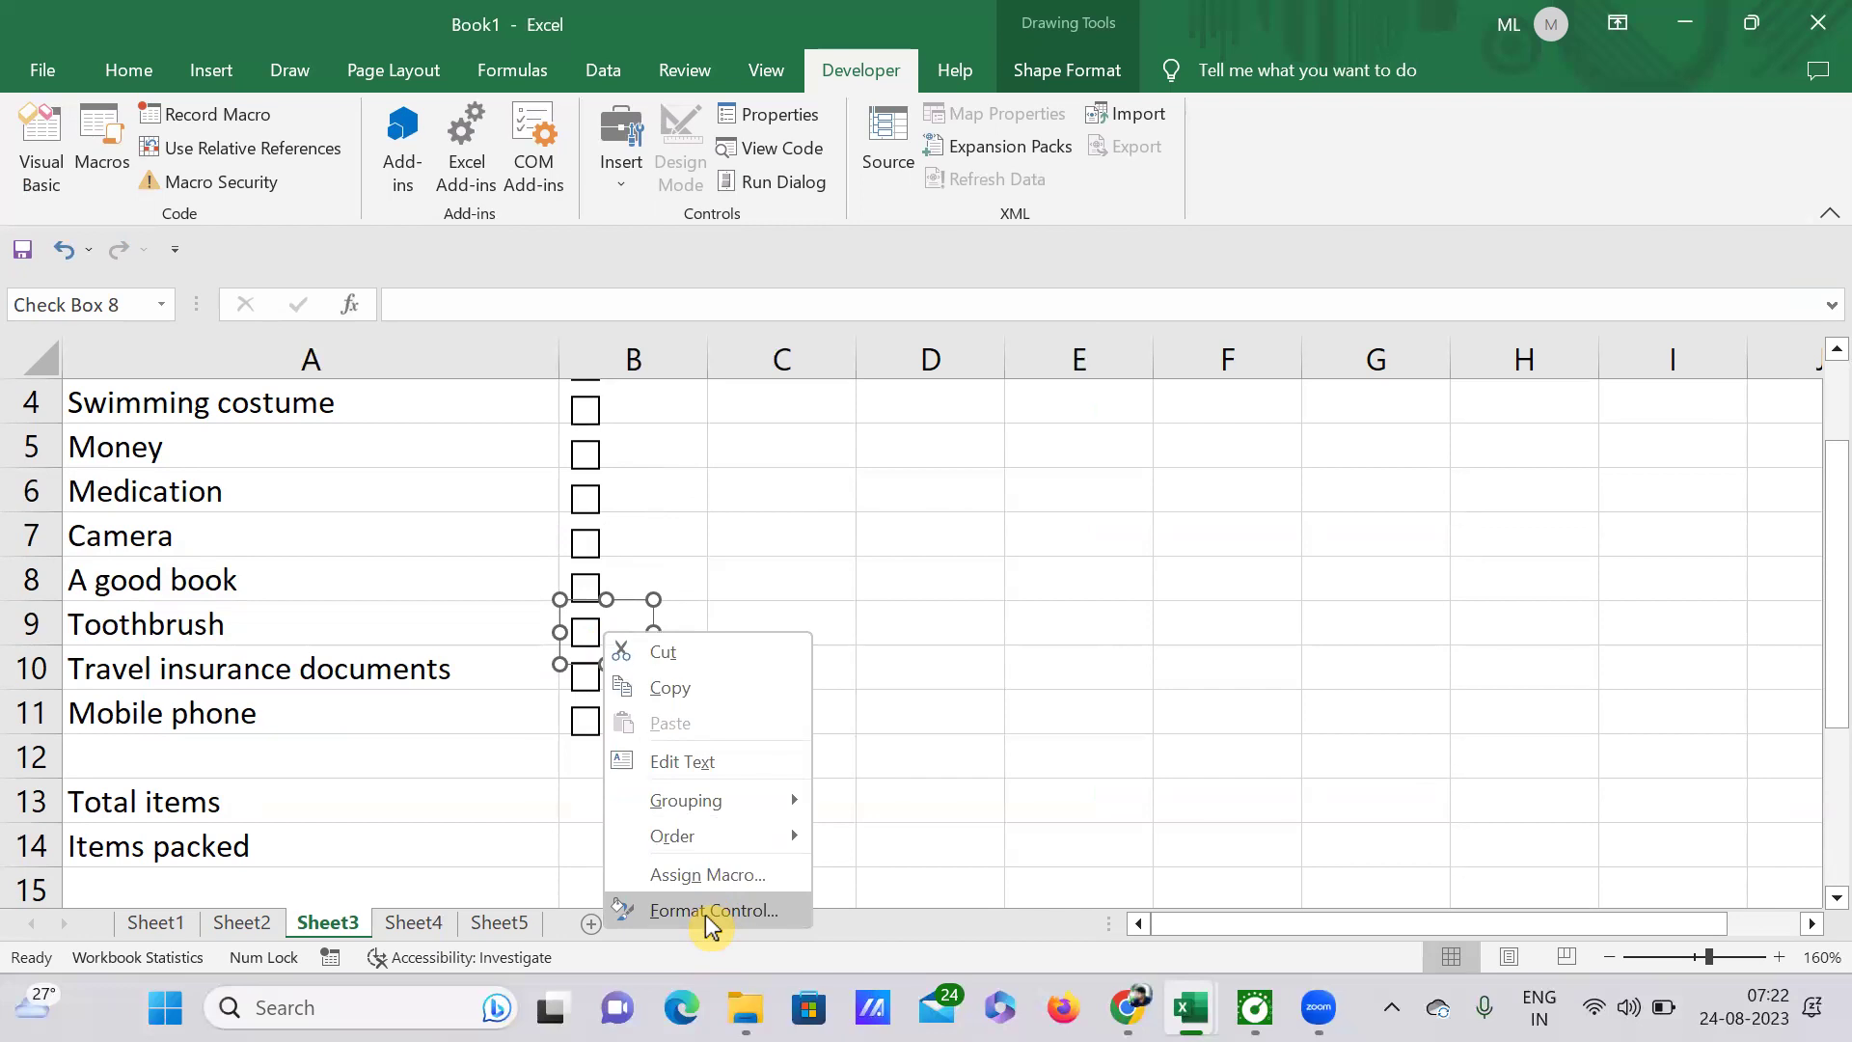
pyautogui.press('Return')
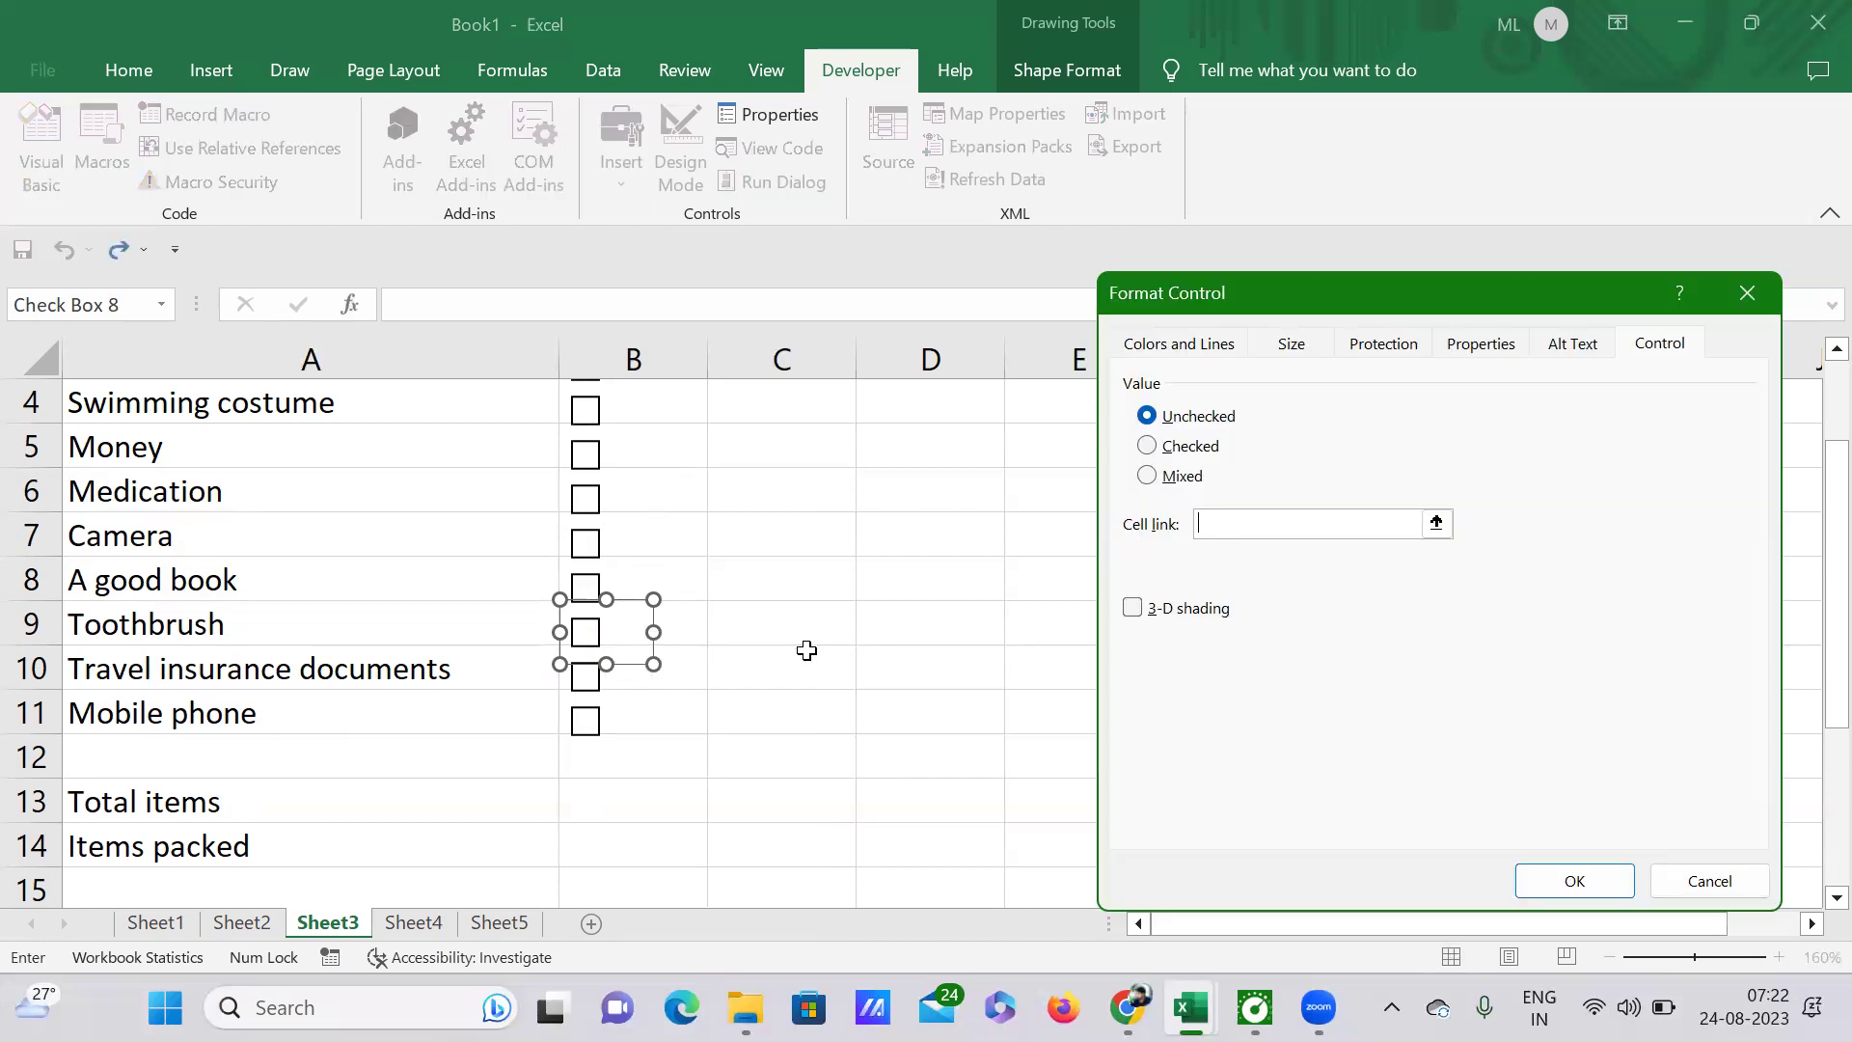
pyautogui.click(777, 620)
pyautogui.click(1575, 883)
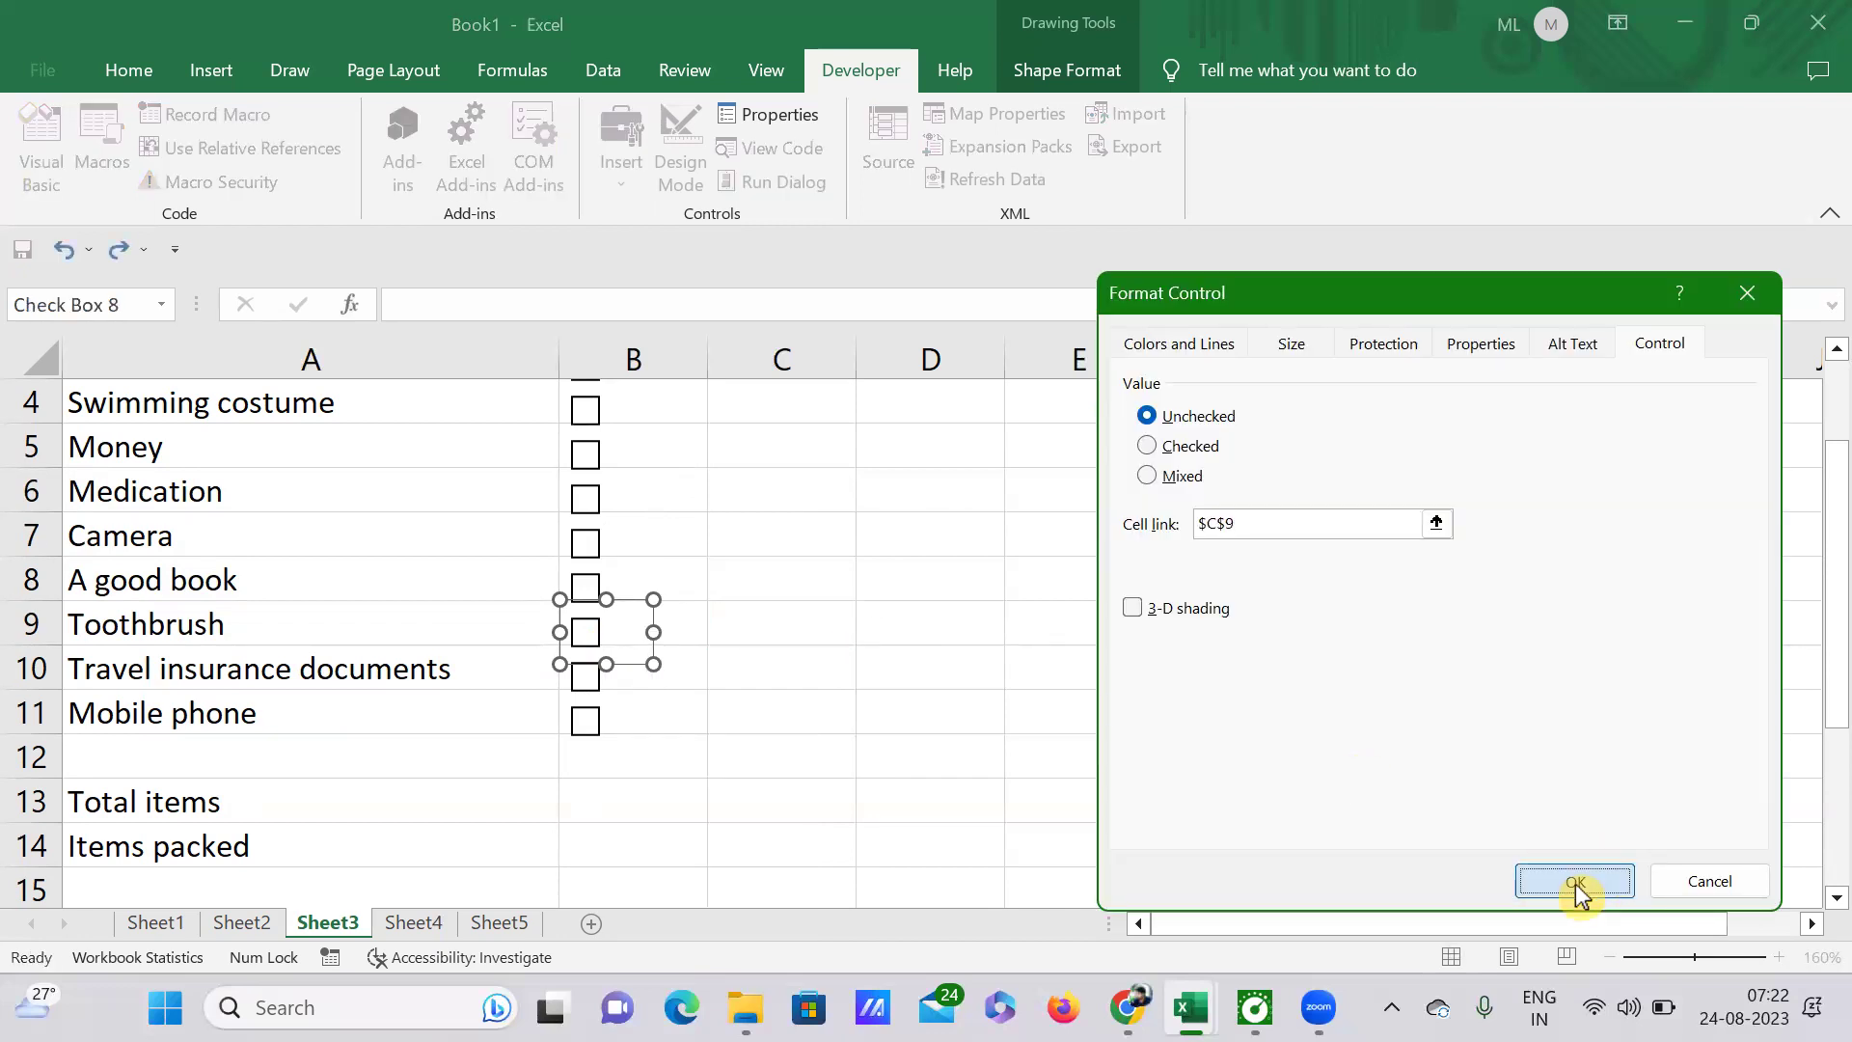
pyautogui.scroll(-1, 939, 592)
pyautogui.scroll(1, 913, 575)
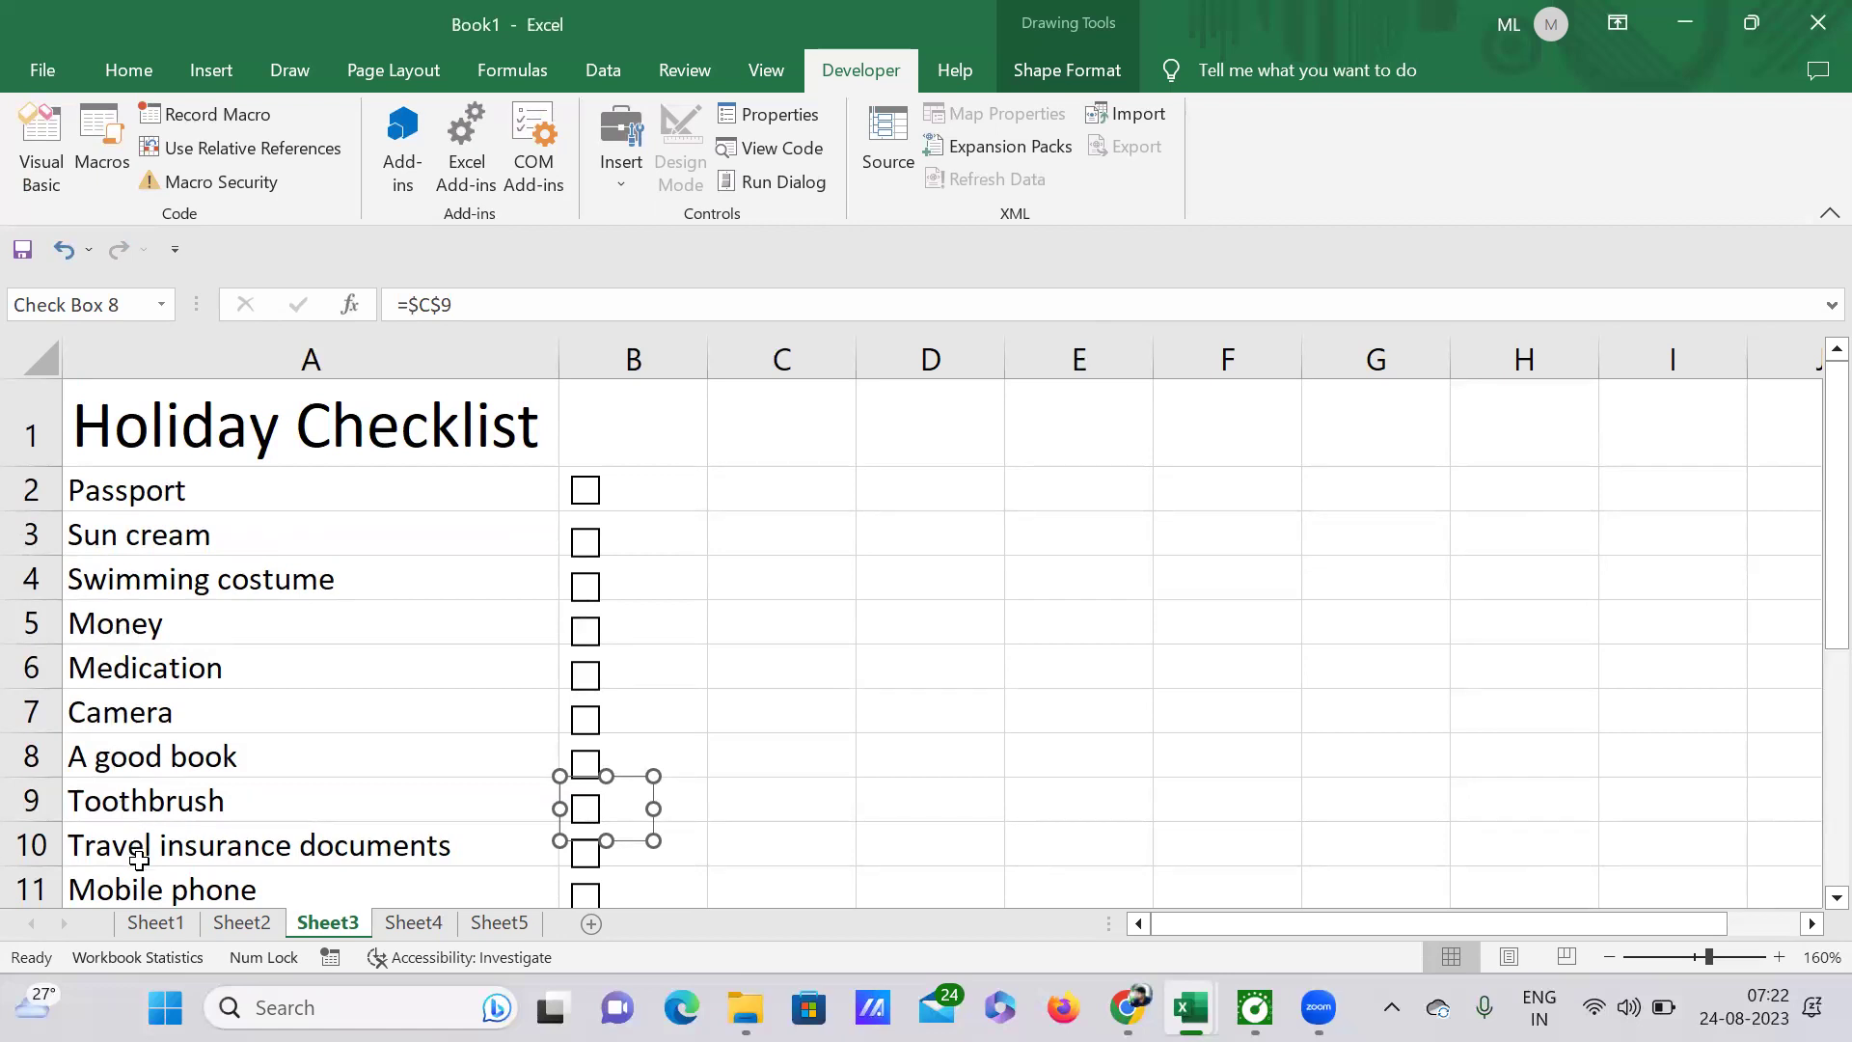
pyautogui.scroll(-1, 316, 776)
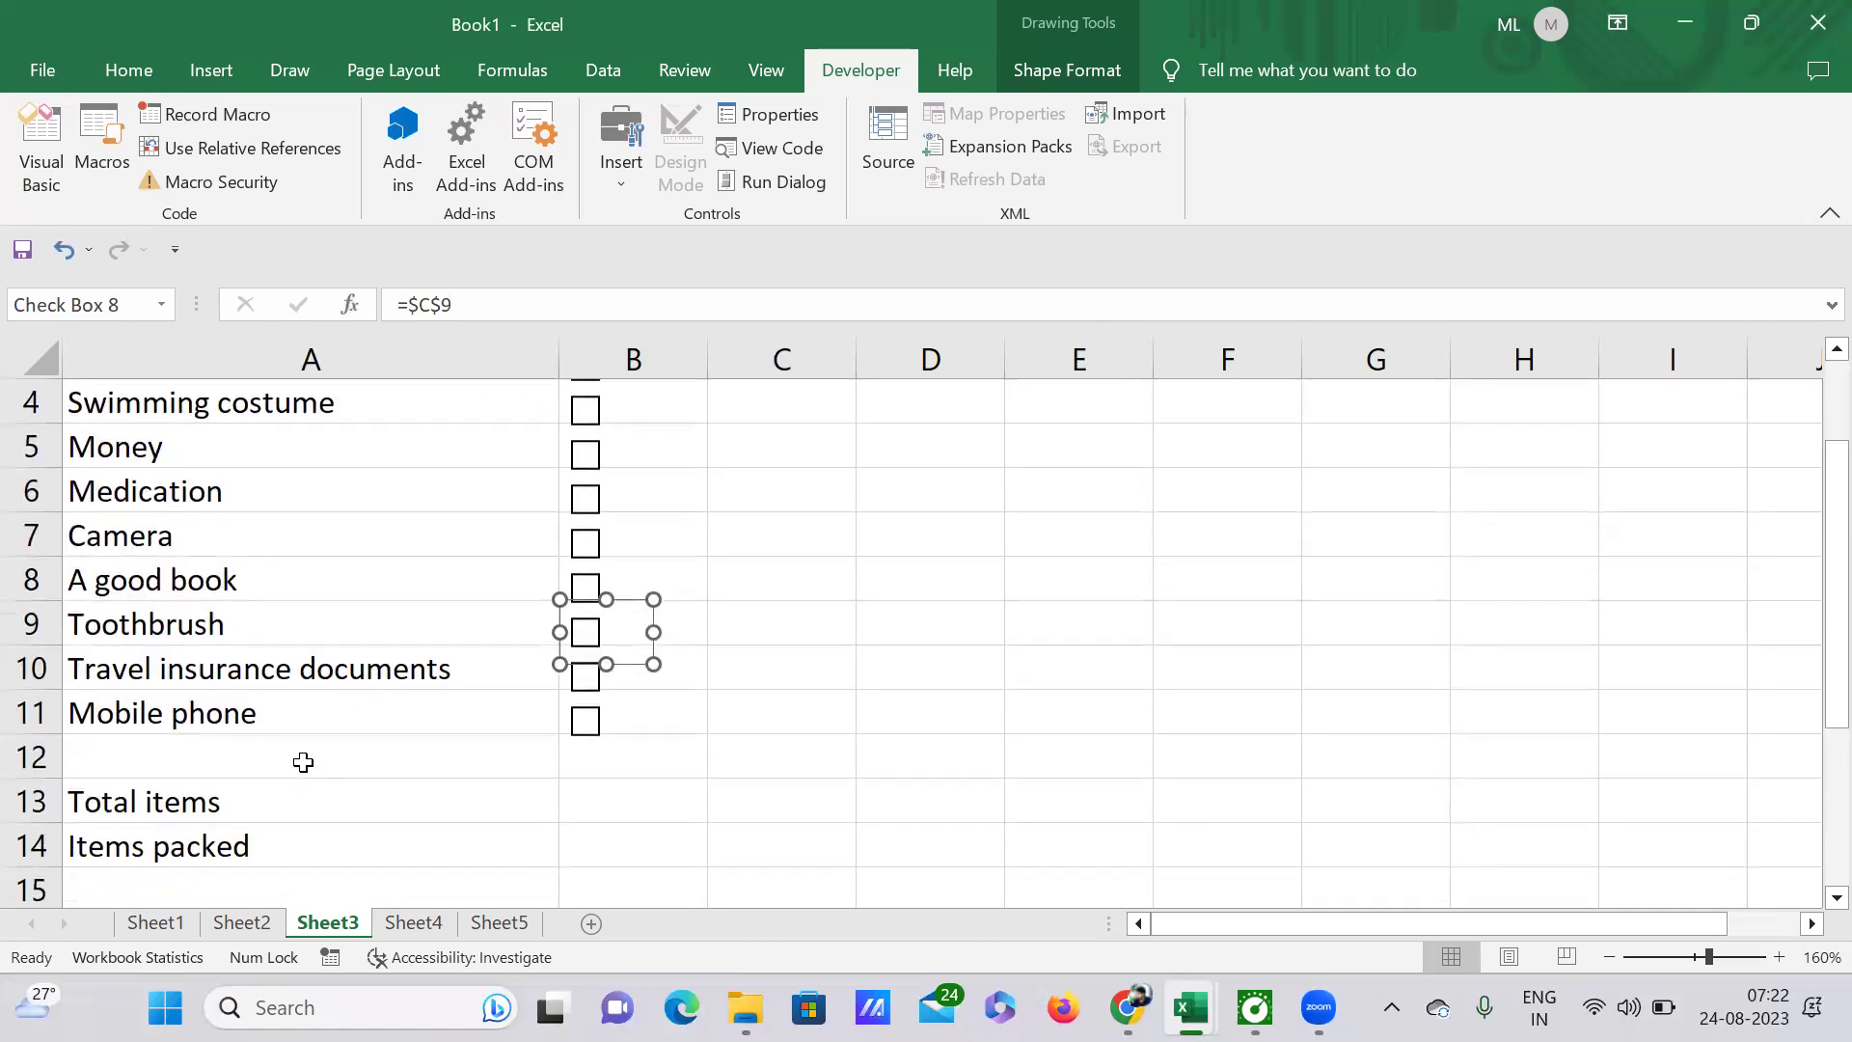
pyautogui.scroll(1, 302, 762)
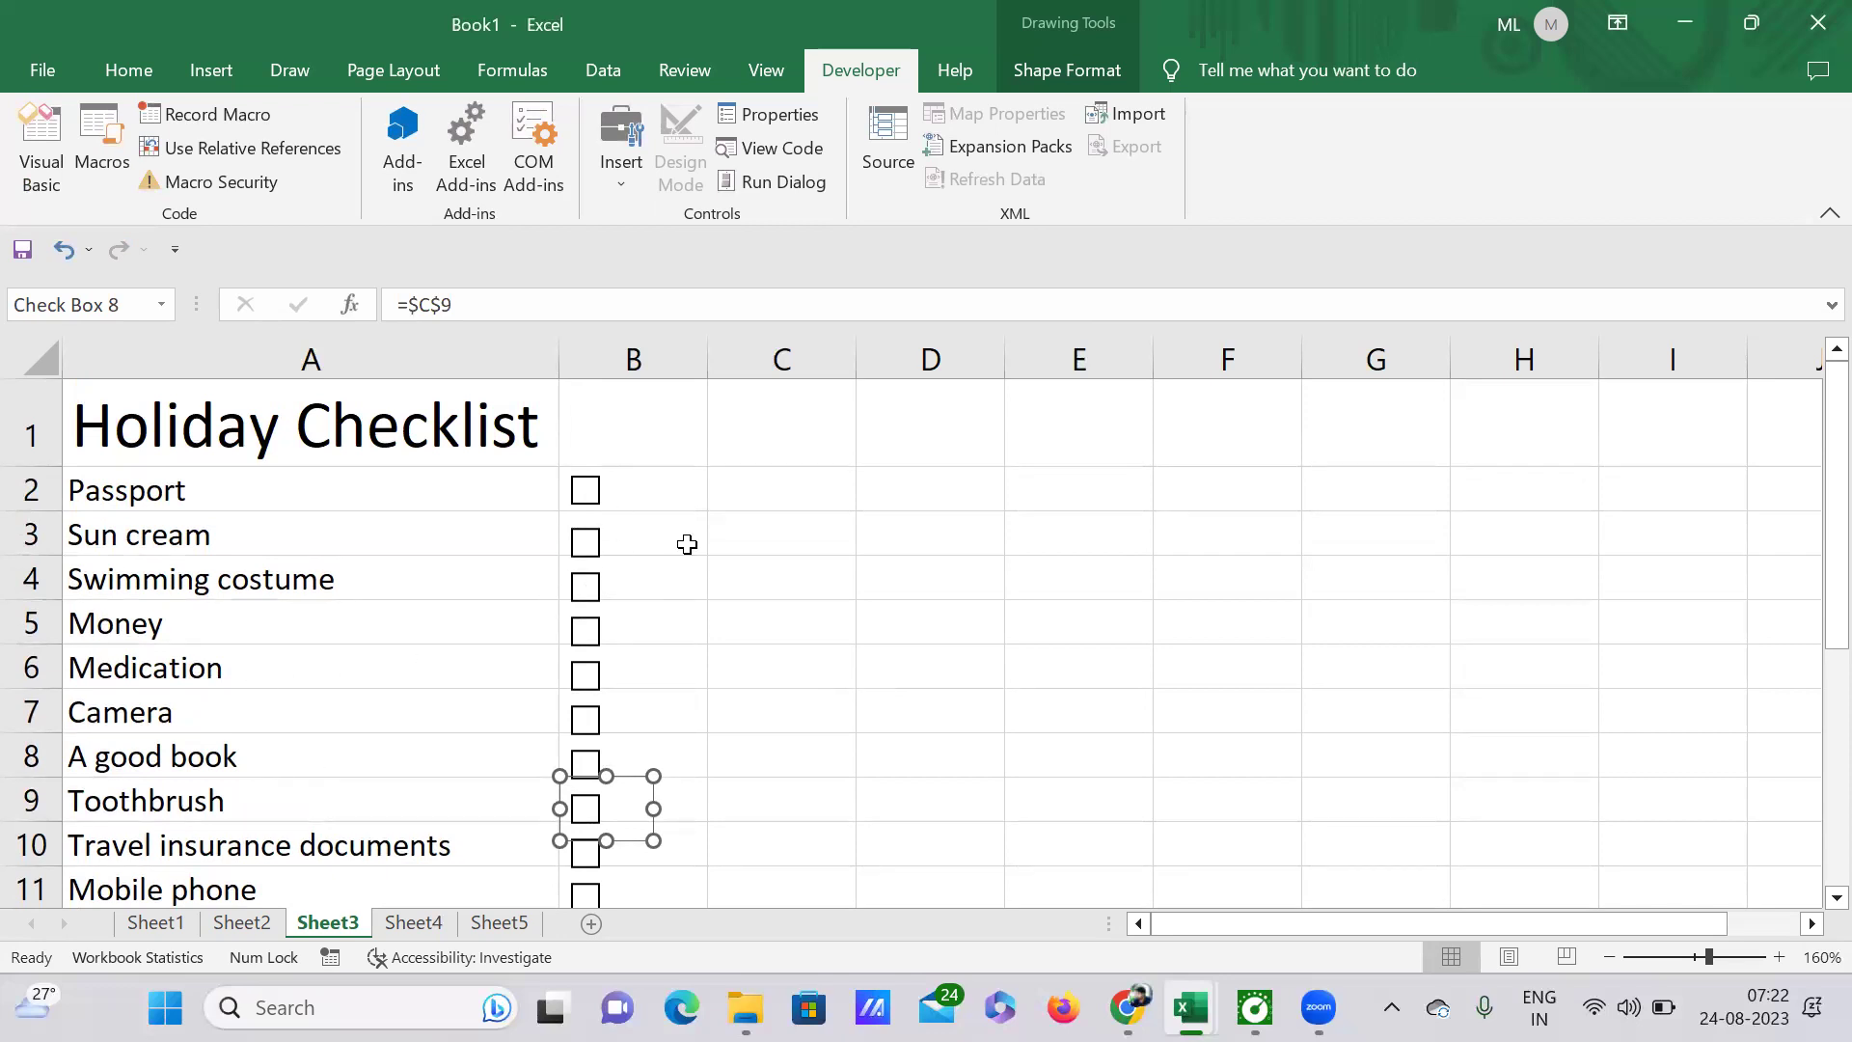
pyautogui.scroll(-1, 685, 540)
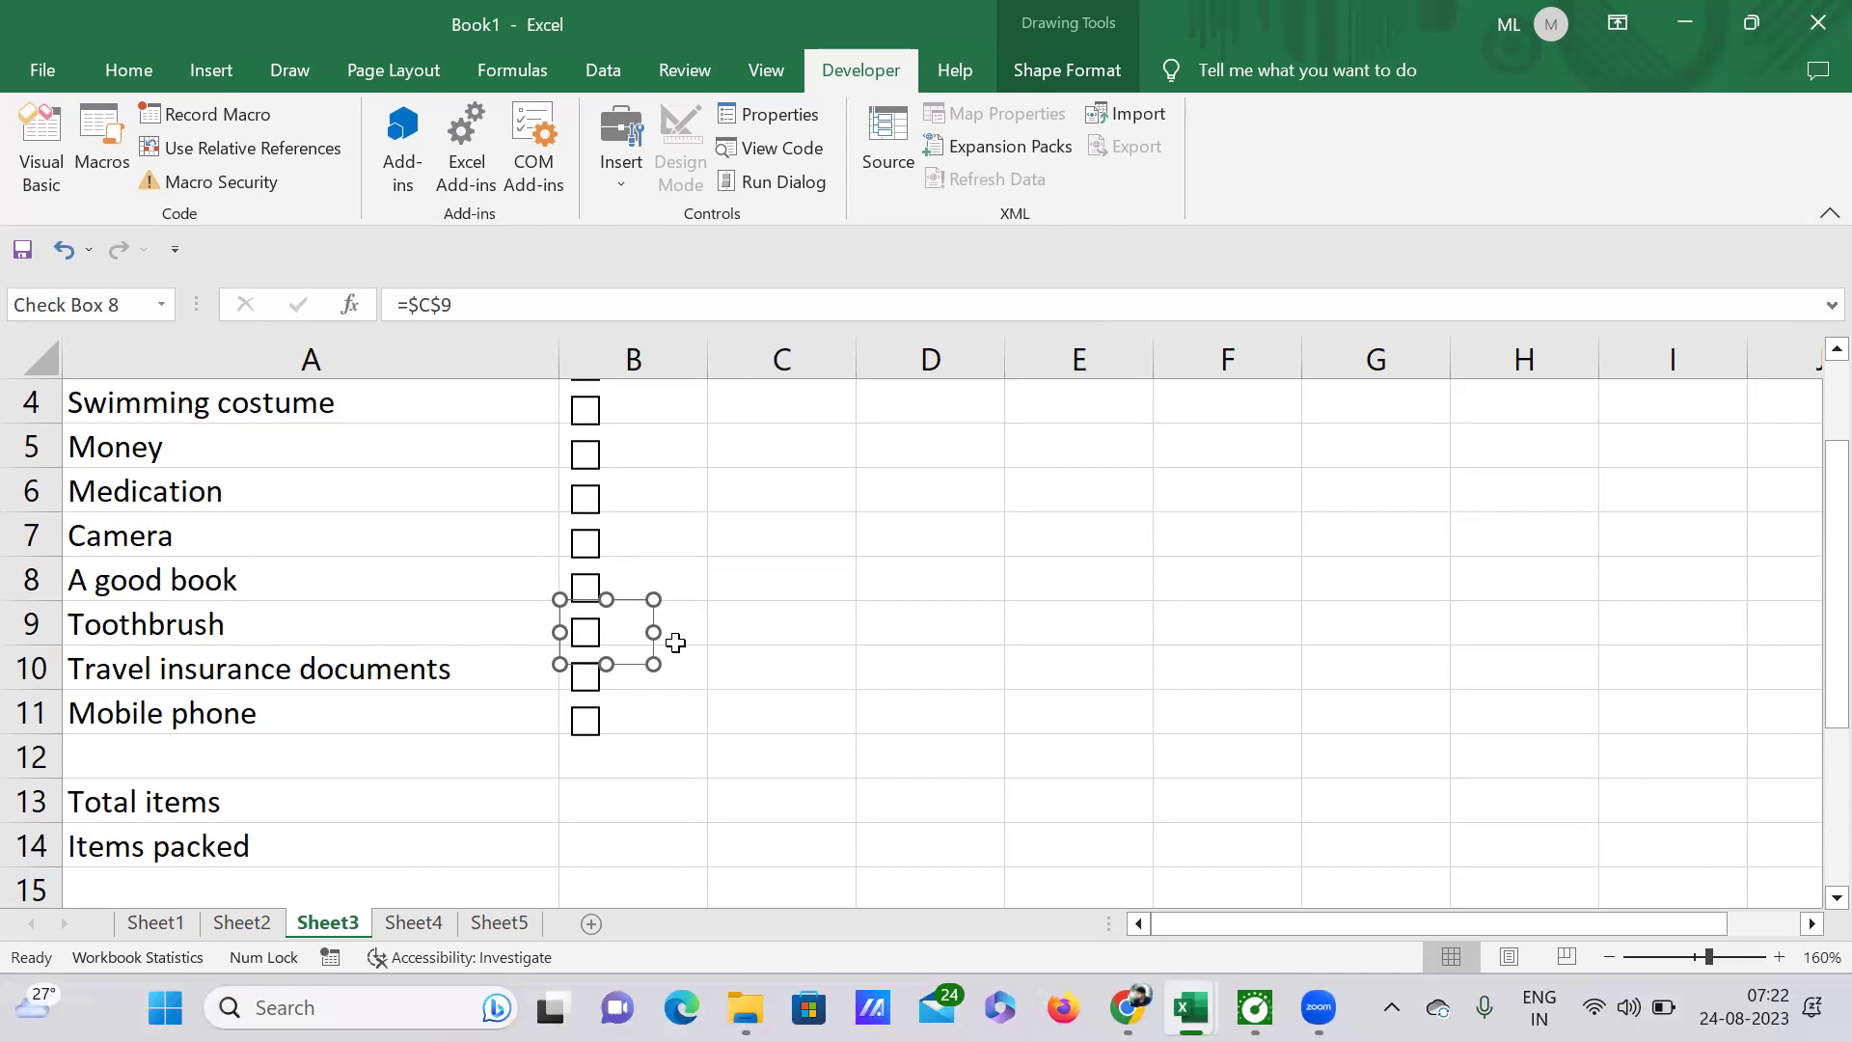
pyautogui.scroll(1, 675, 642)
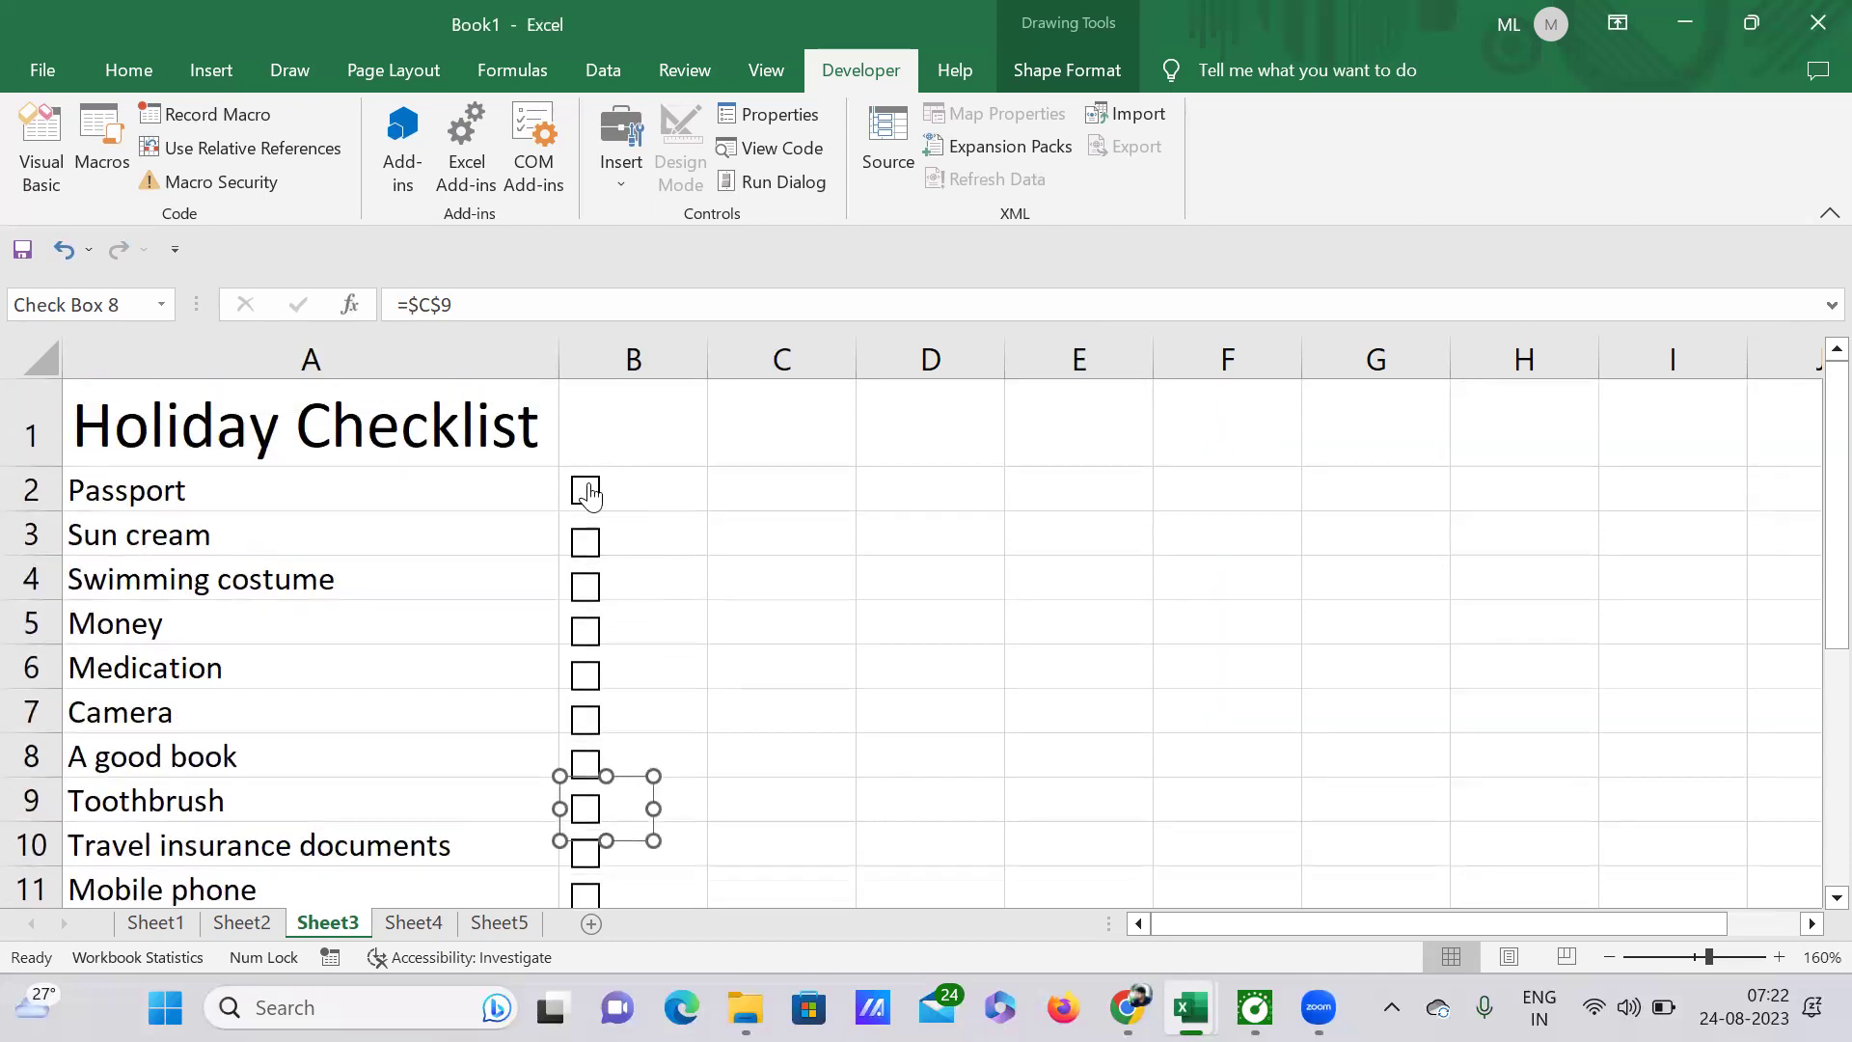
# Step: Tick the eight checkboxes from Passport through Toothbrush as packed
pyautogui.click(586, 491)
pyautogui.click(585, 542)
pyautogui.click(592, 595)
pyautogui.click(585, 632)
pyautogui.click(587, 670)
pyautogui.click(585, 720)
pyautogui.click(585, 764)
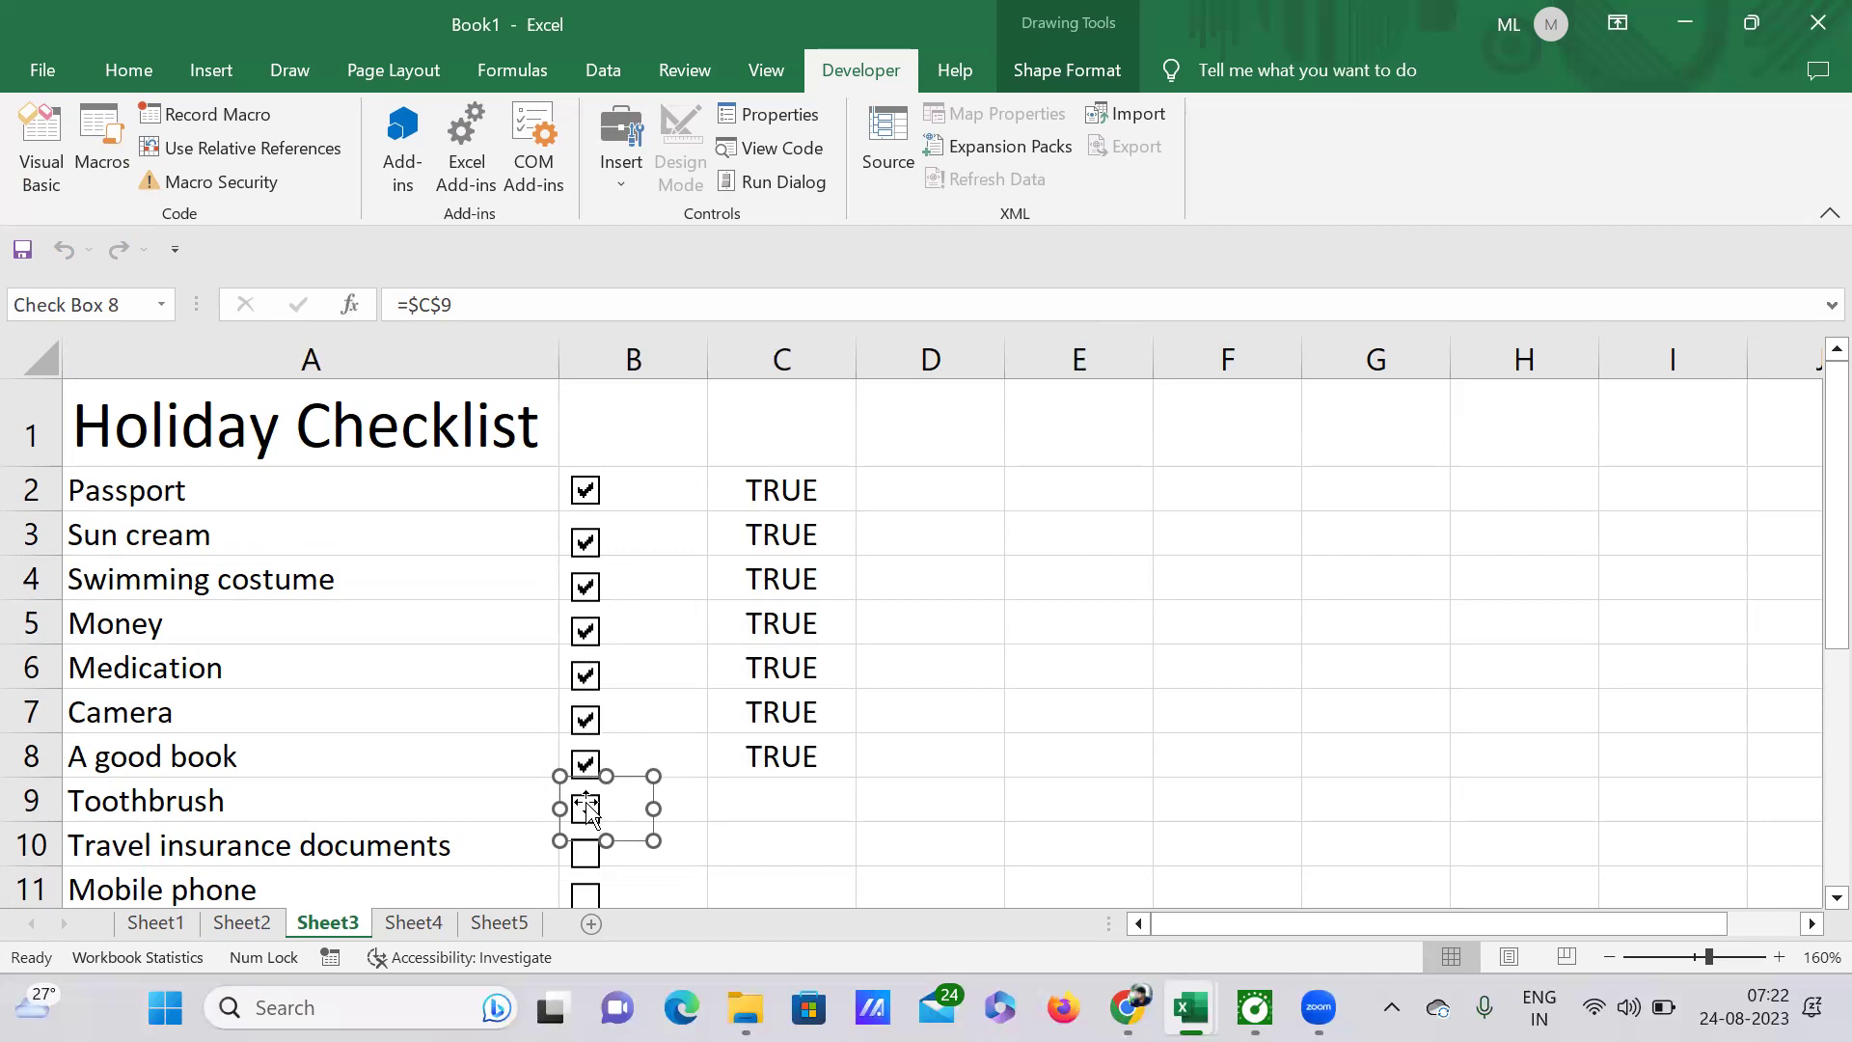
pyautogui.click(870, 806)
pyautogui.click(586, 808)
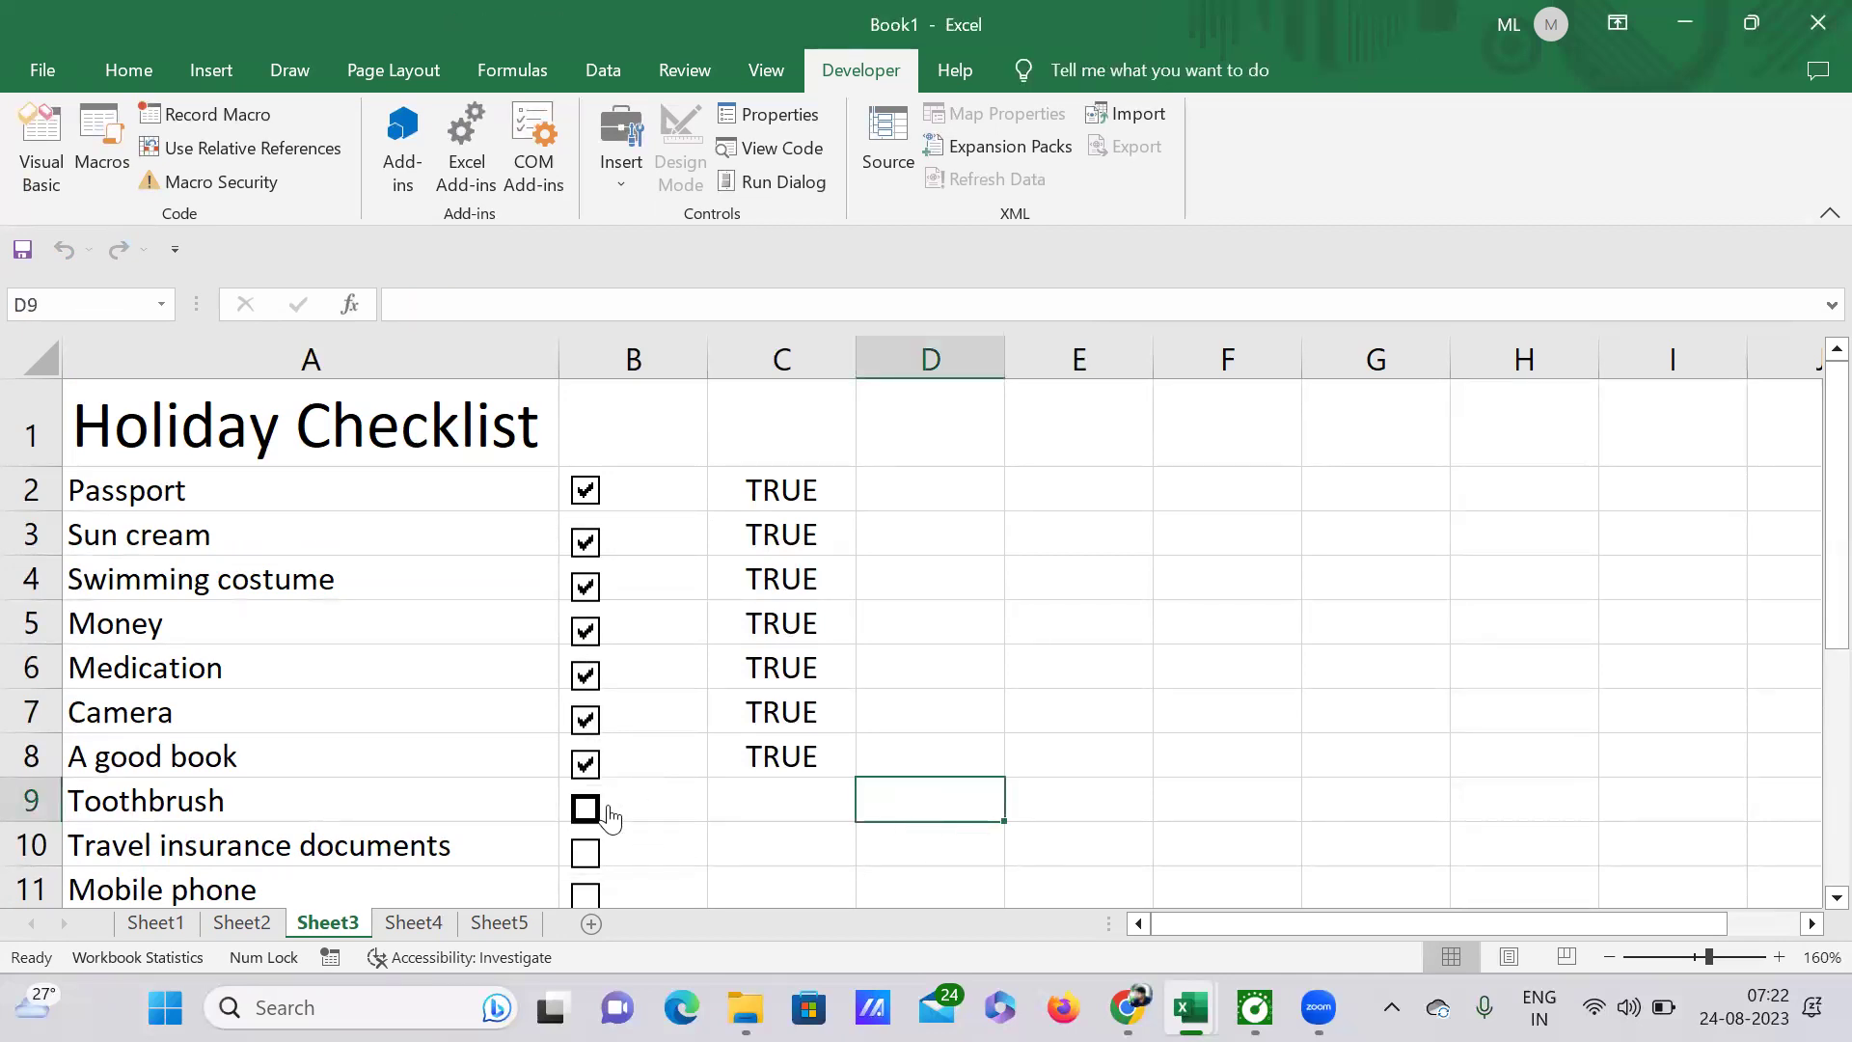
# Step: Tick and then untick Travel insurance documents, leaving it unpacked
pyautogui.scroll(-2, 694, 778)
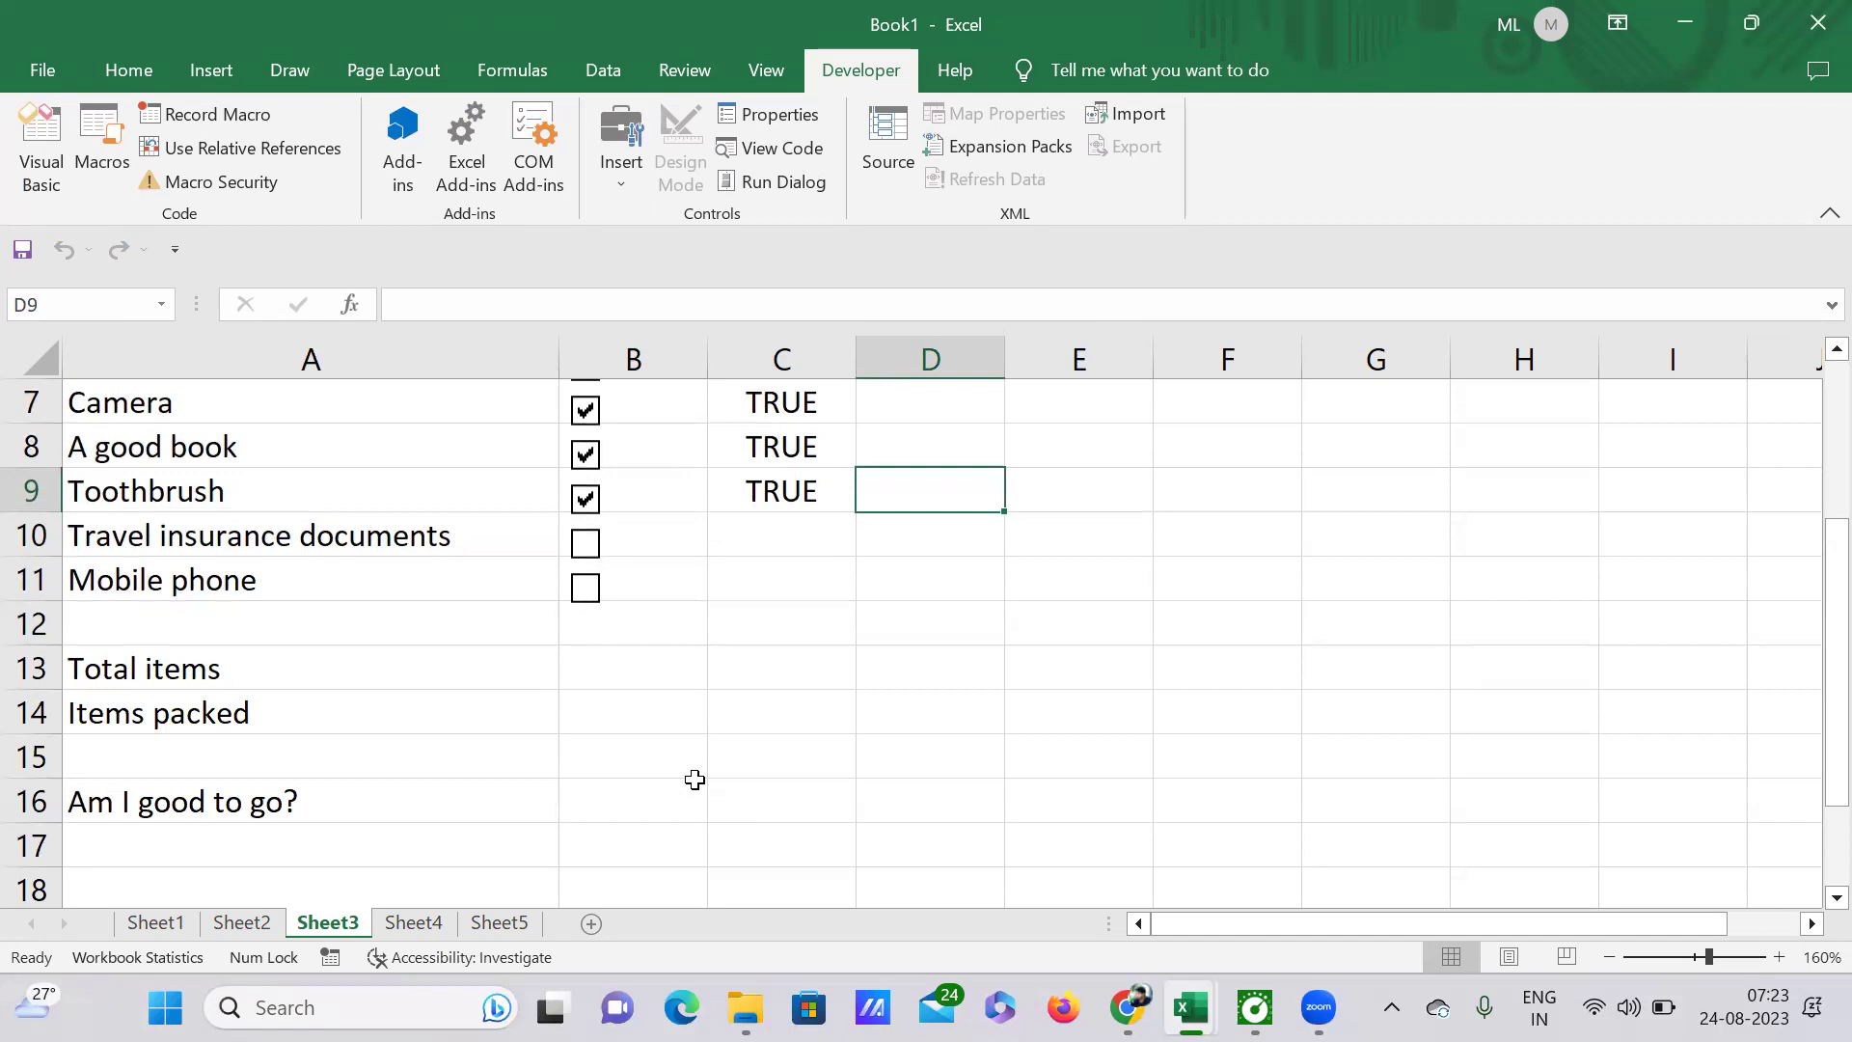
pyautogui.click(589, 546)
pyautogui.click(586, 546)
pyautogui.scroll(2, 756, 610)
pyautogui.scroll(-1, 752, 611)
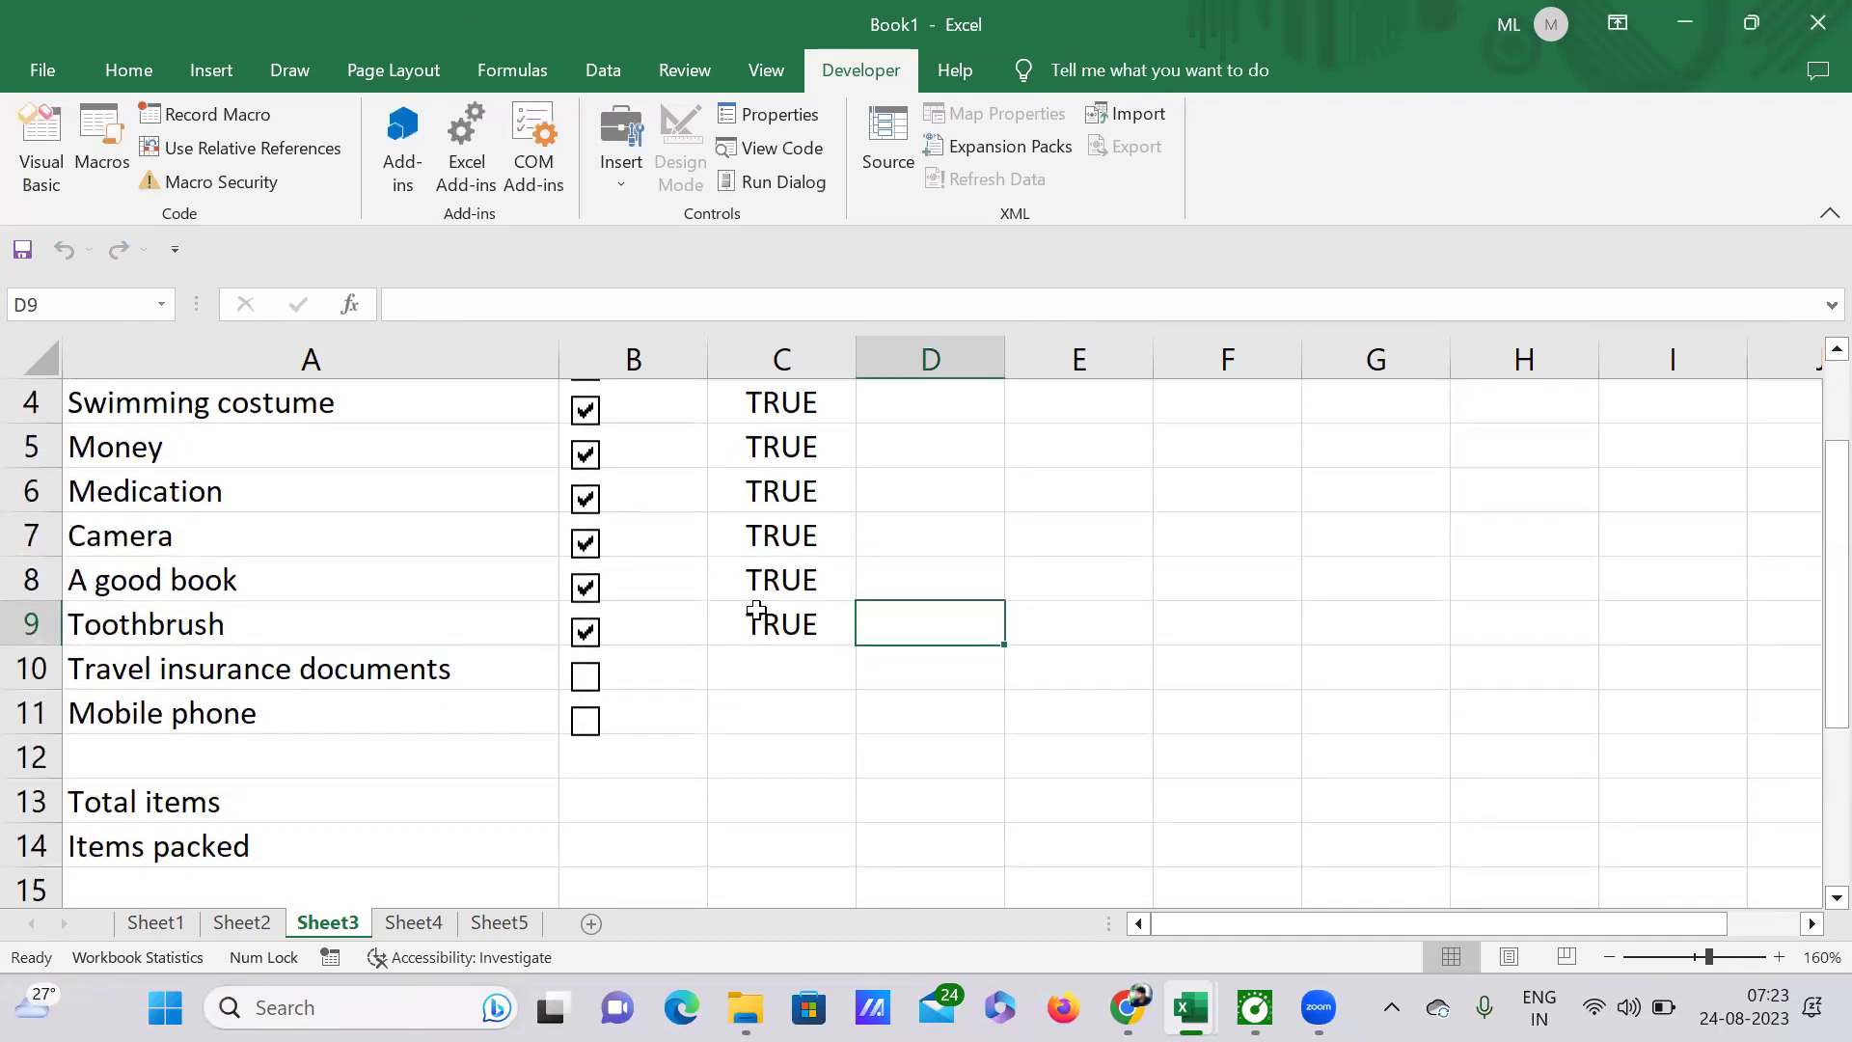
pyautogui.scroll(1, 714, 540)
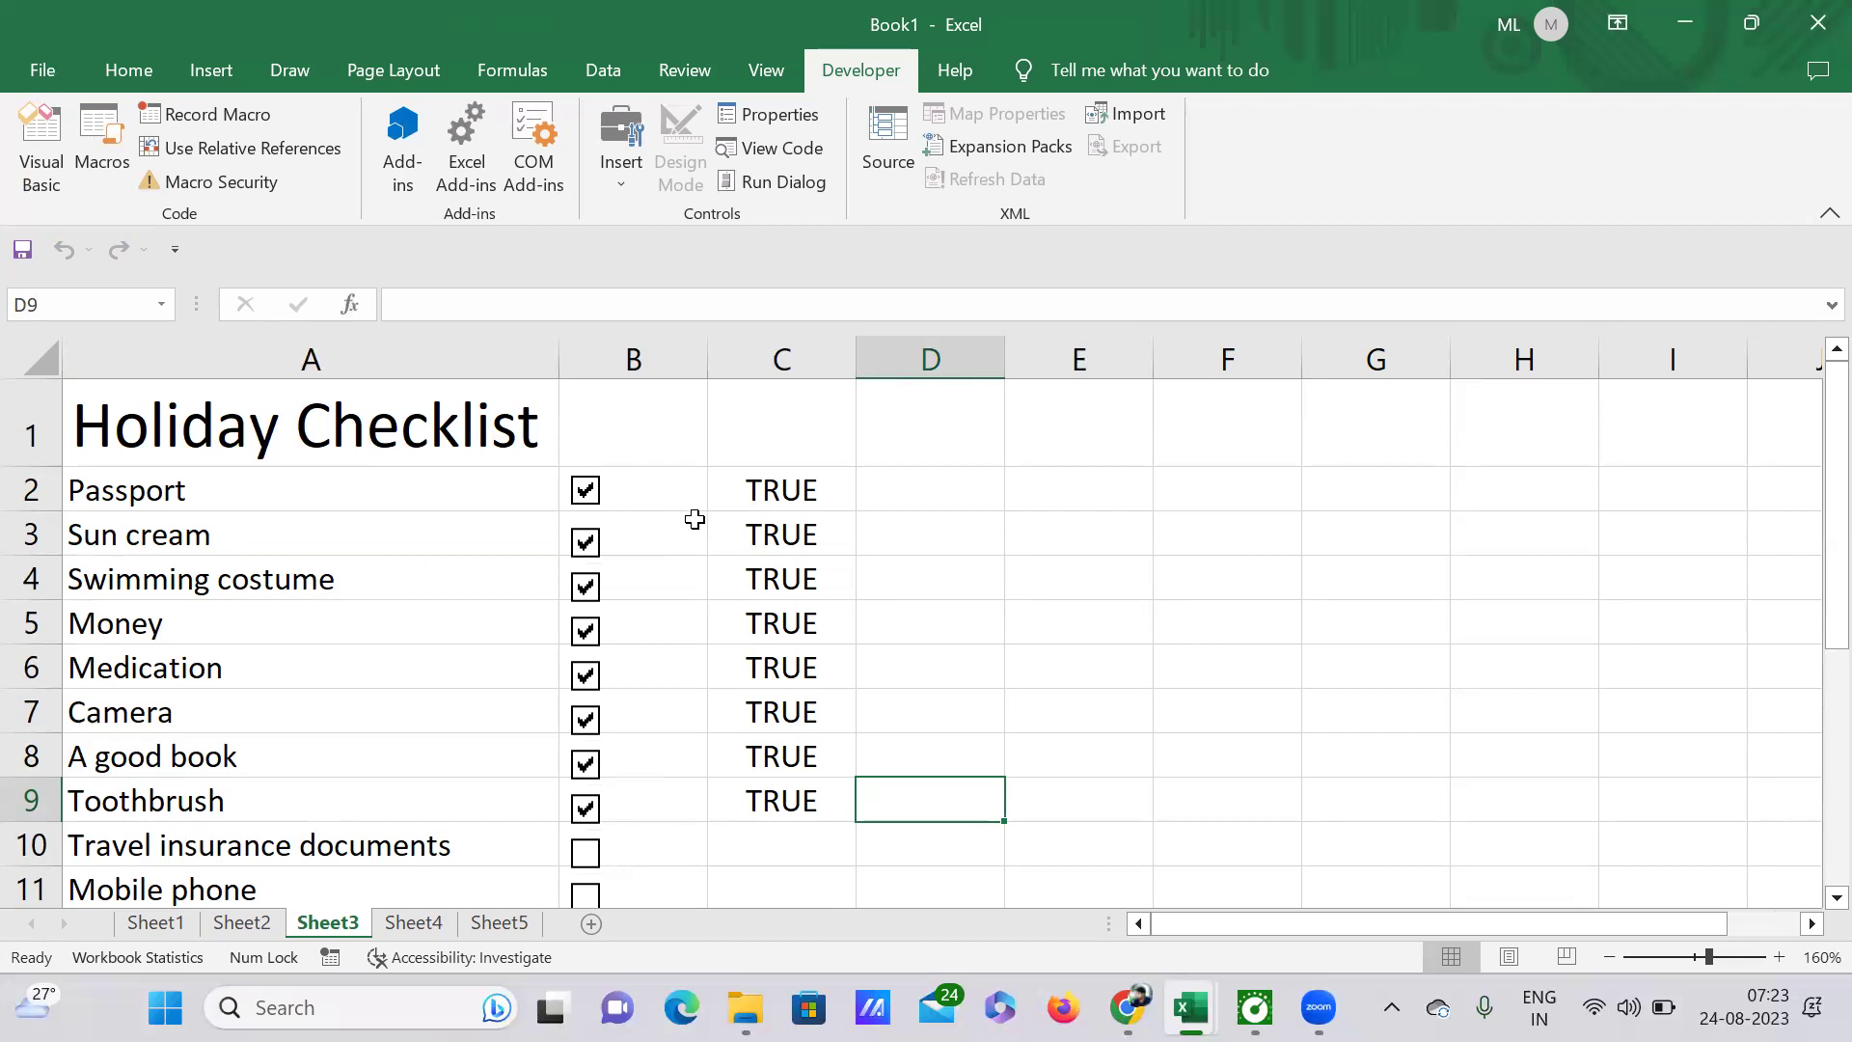
pyautogui.scroll(-1, 680, 502)
pyautogui.scroll(1, 690, 499)
pyautogui.scroll(-1, 576, 663)
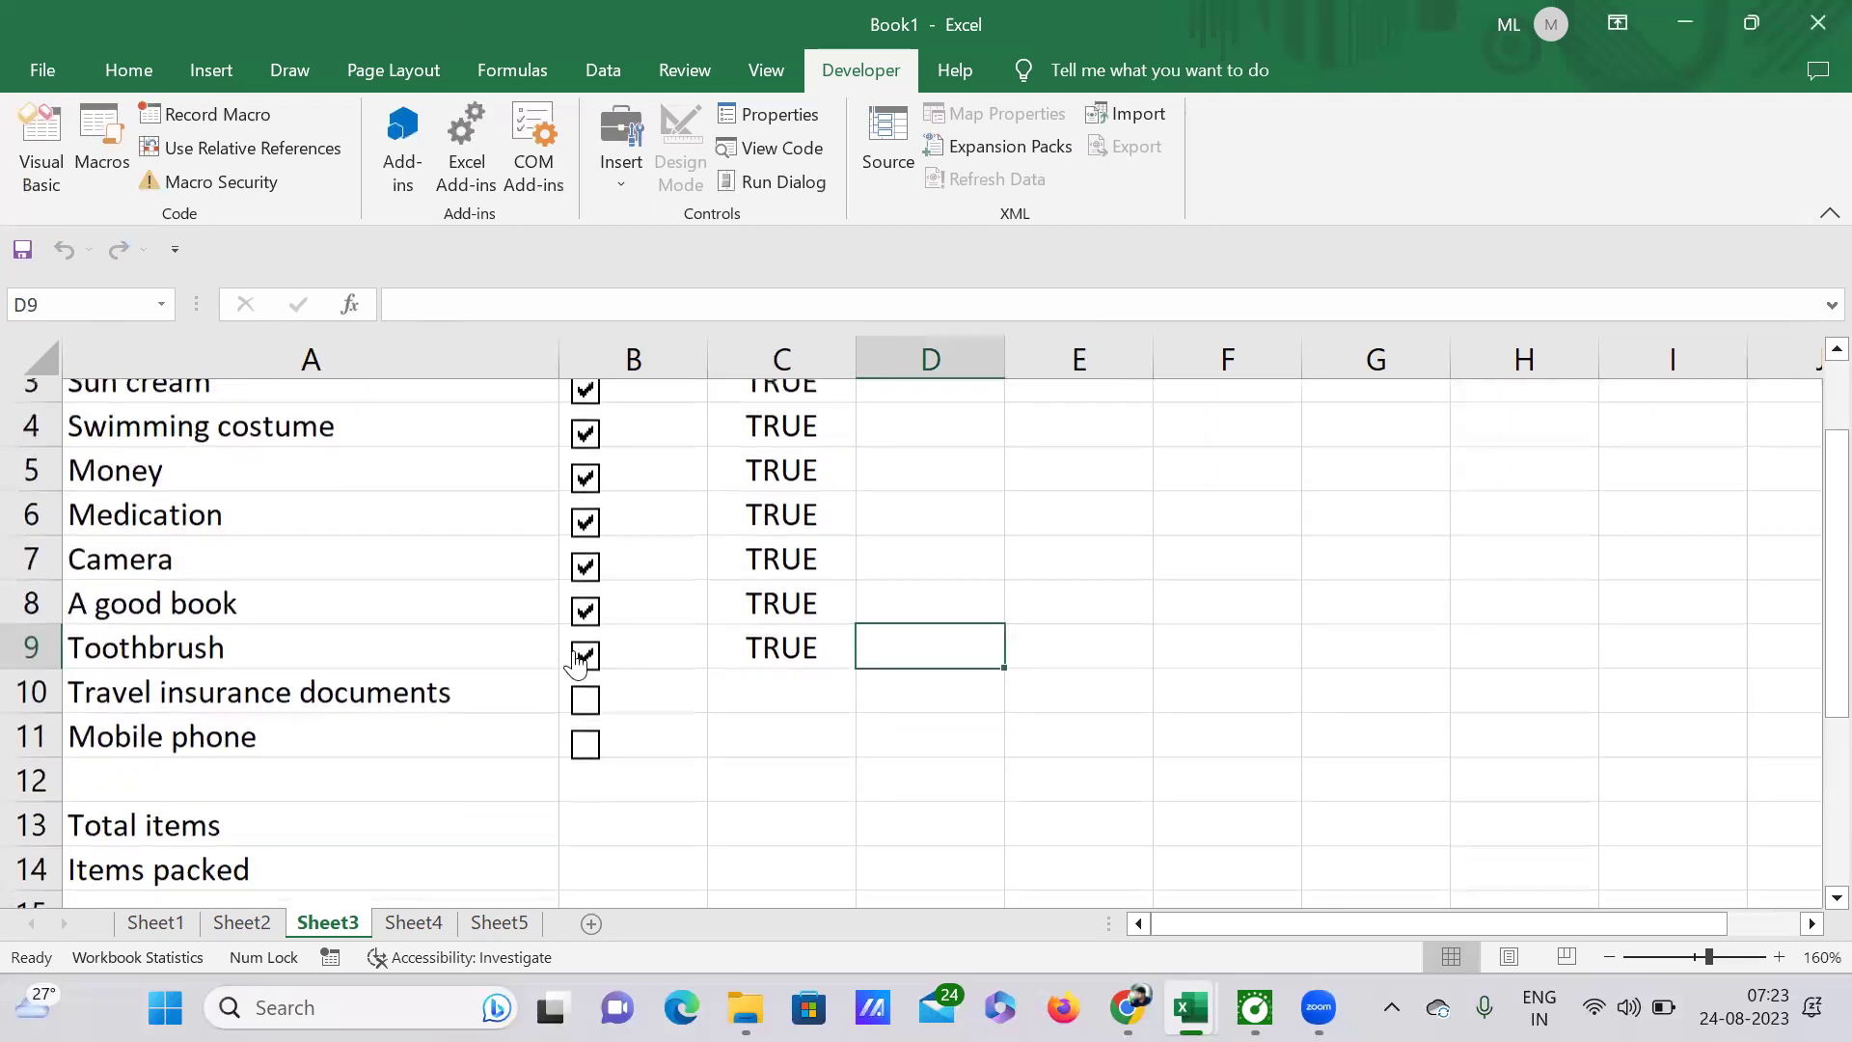
pyautogui.scroll(1, 576, 664)
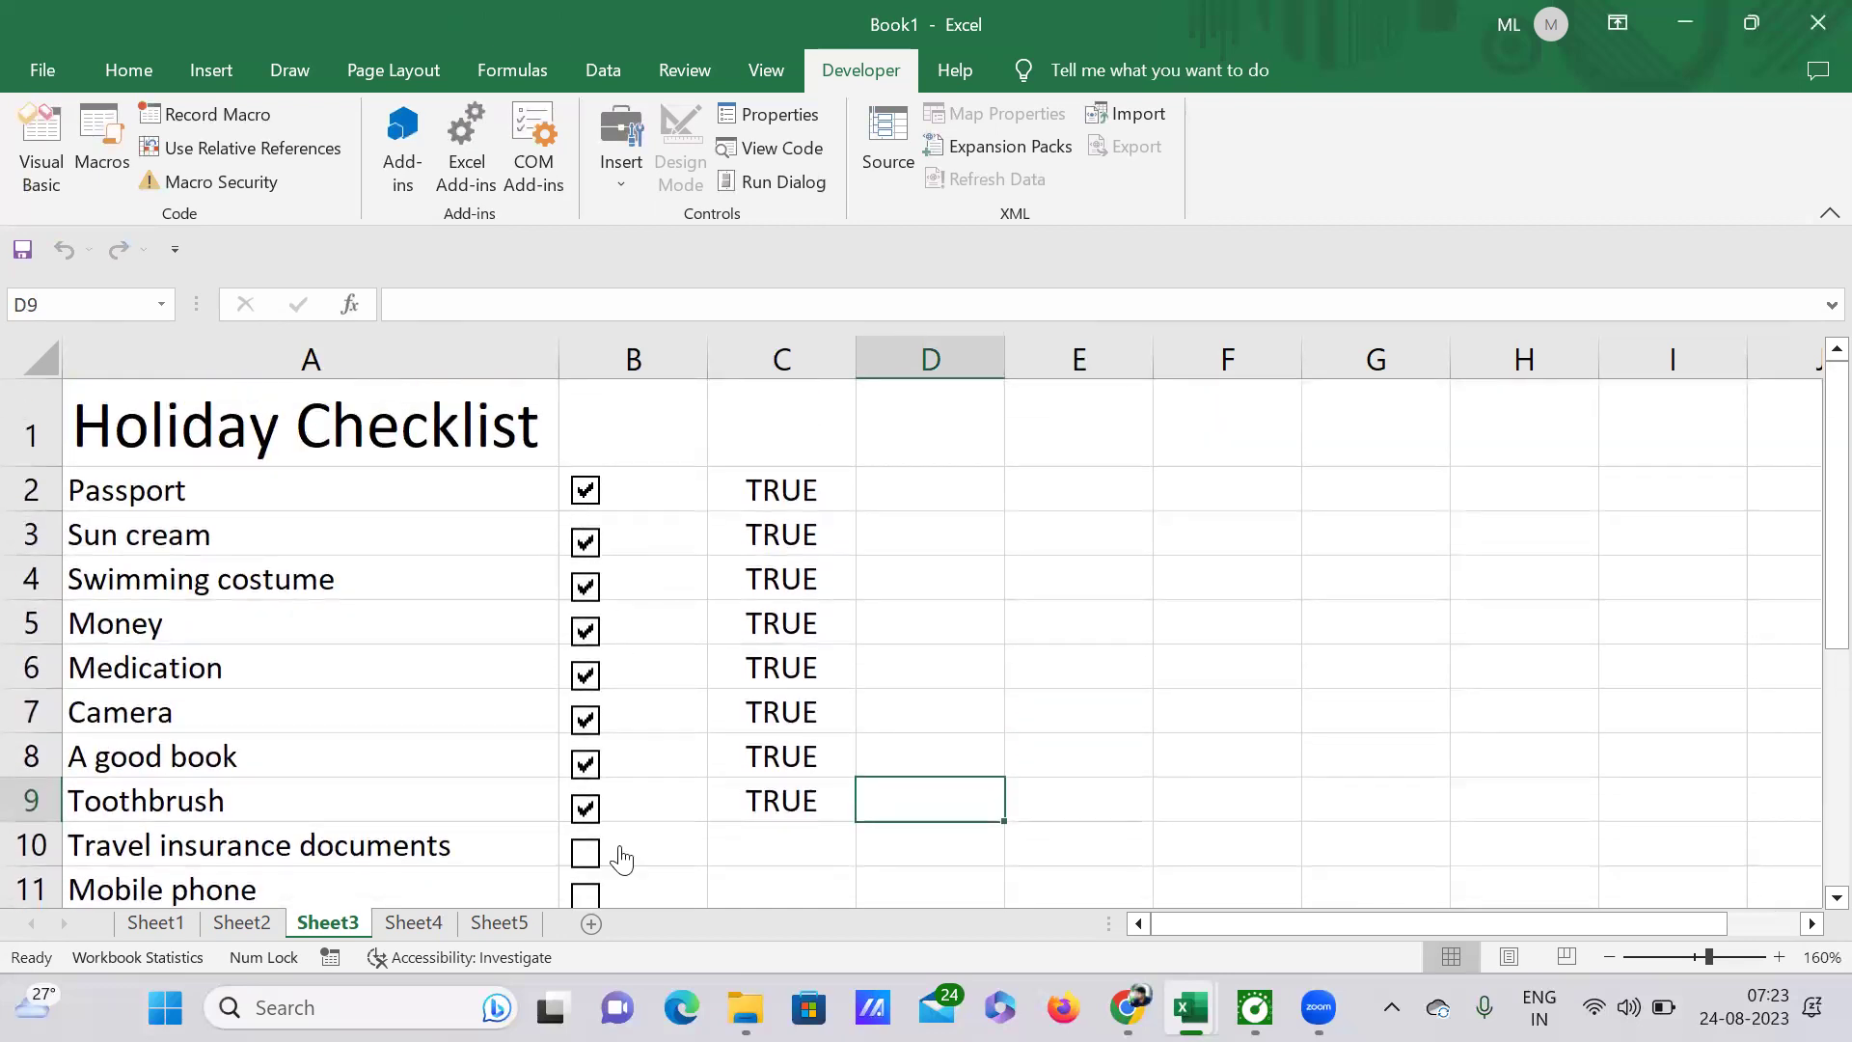
pyautogui.moveTo(764, 491); pyautogui.dragTo(786, 772)
pyautogui.scroll(-1, 787, 772)
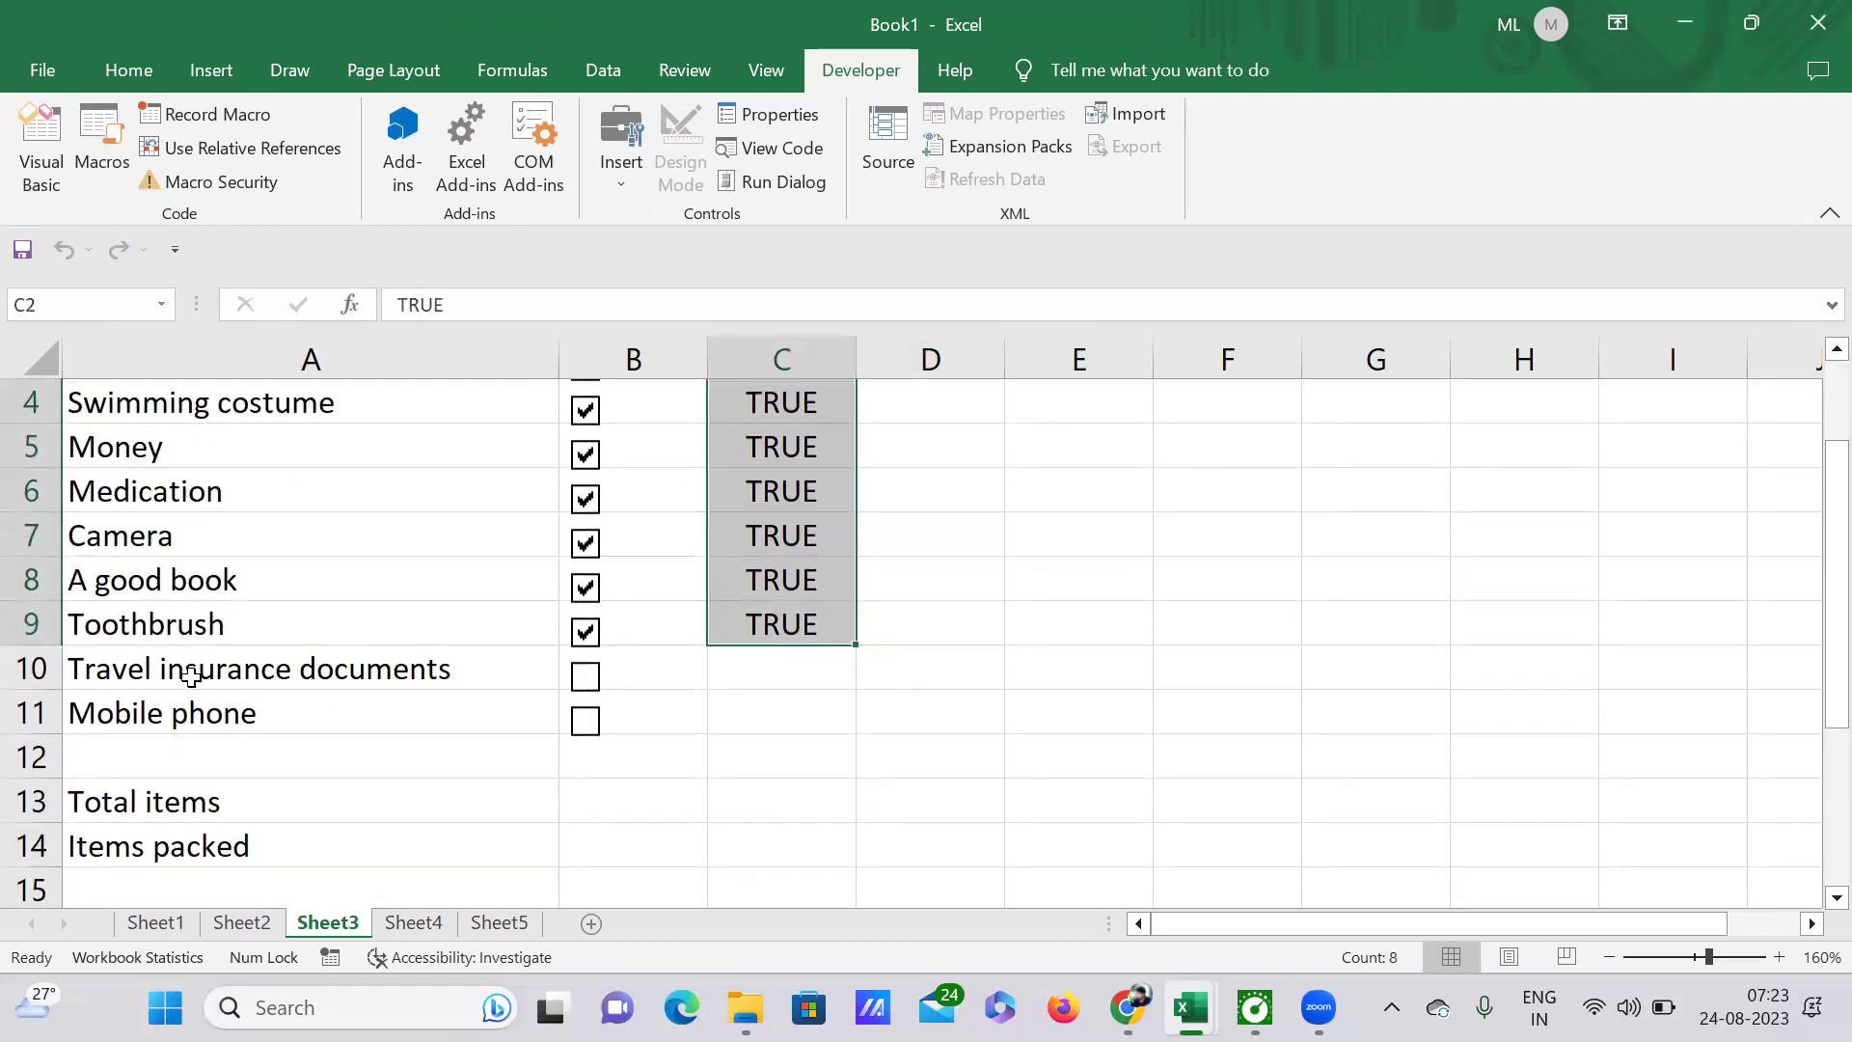
pyautogui.moveTo(109, 664); pyautogui.dragTo(190, 715)
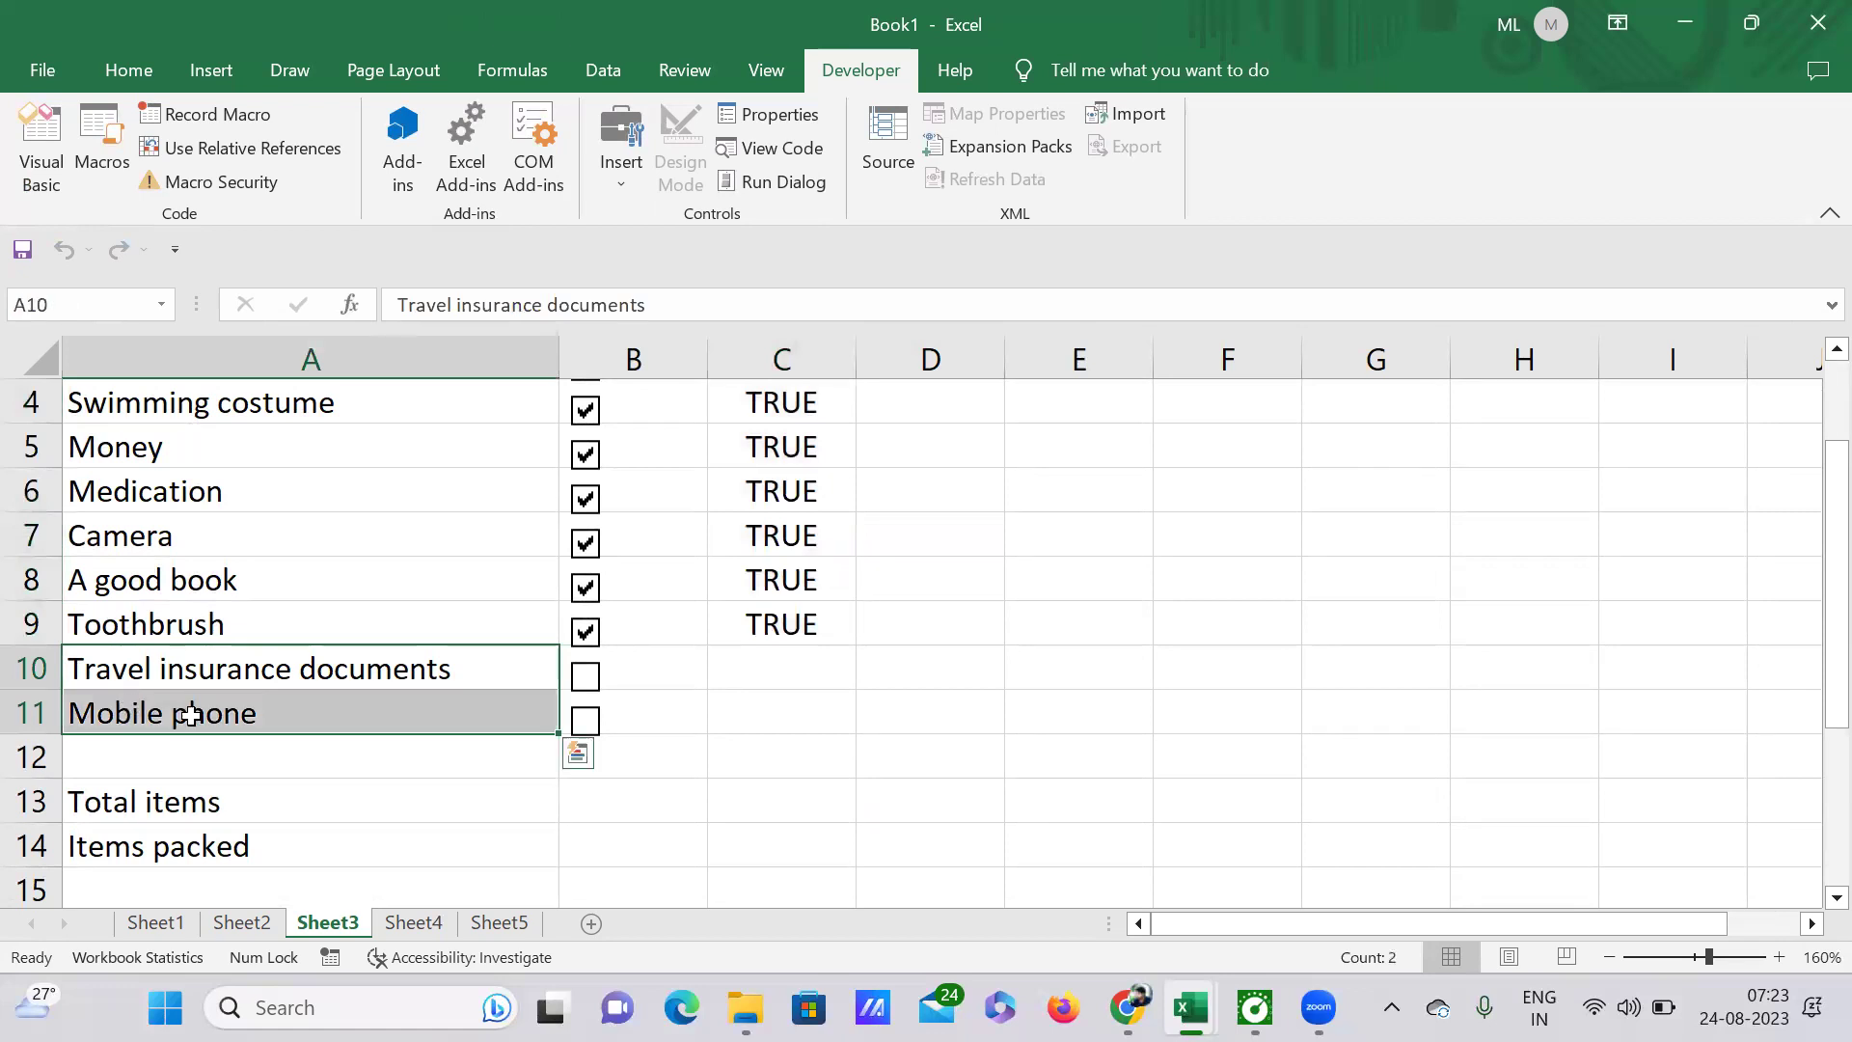
pyautogui.click(771, 786)
pyautogui.scroll(-1, 769, 783)
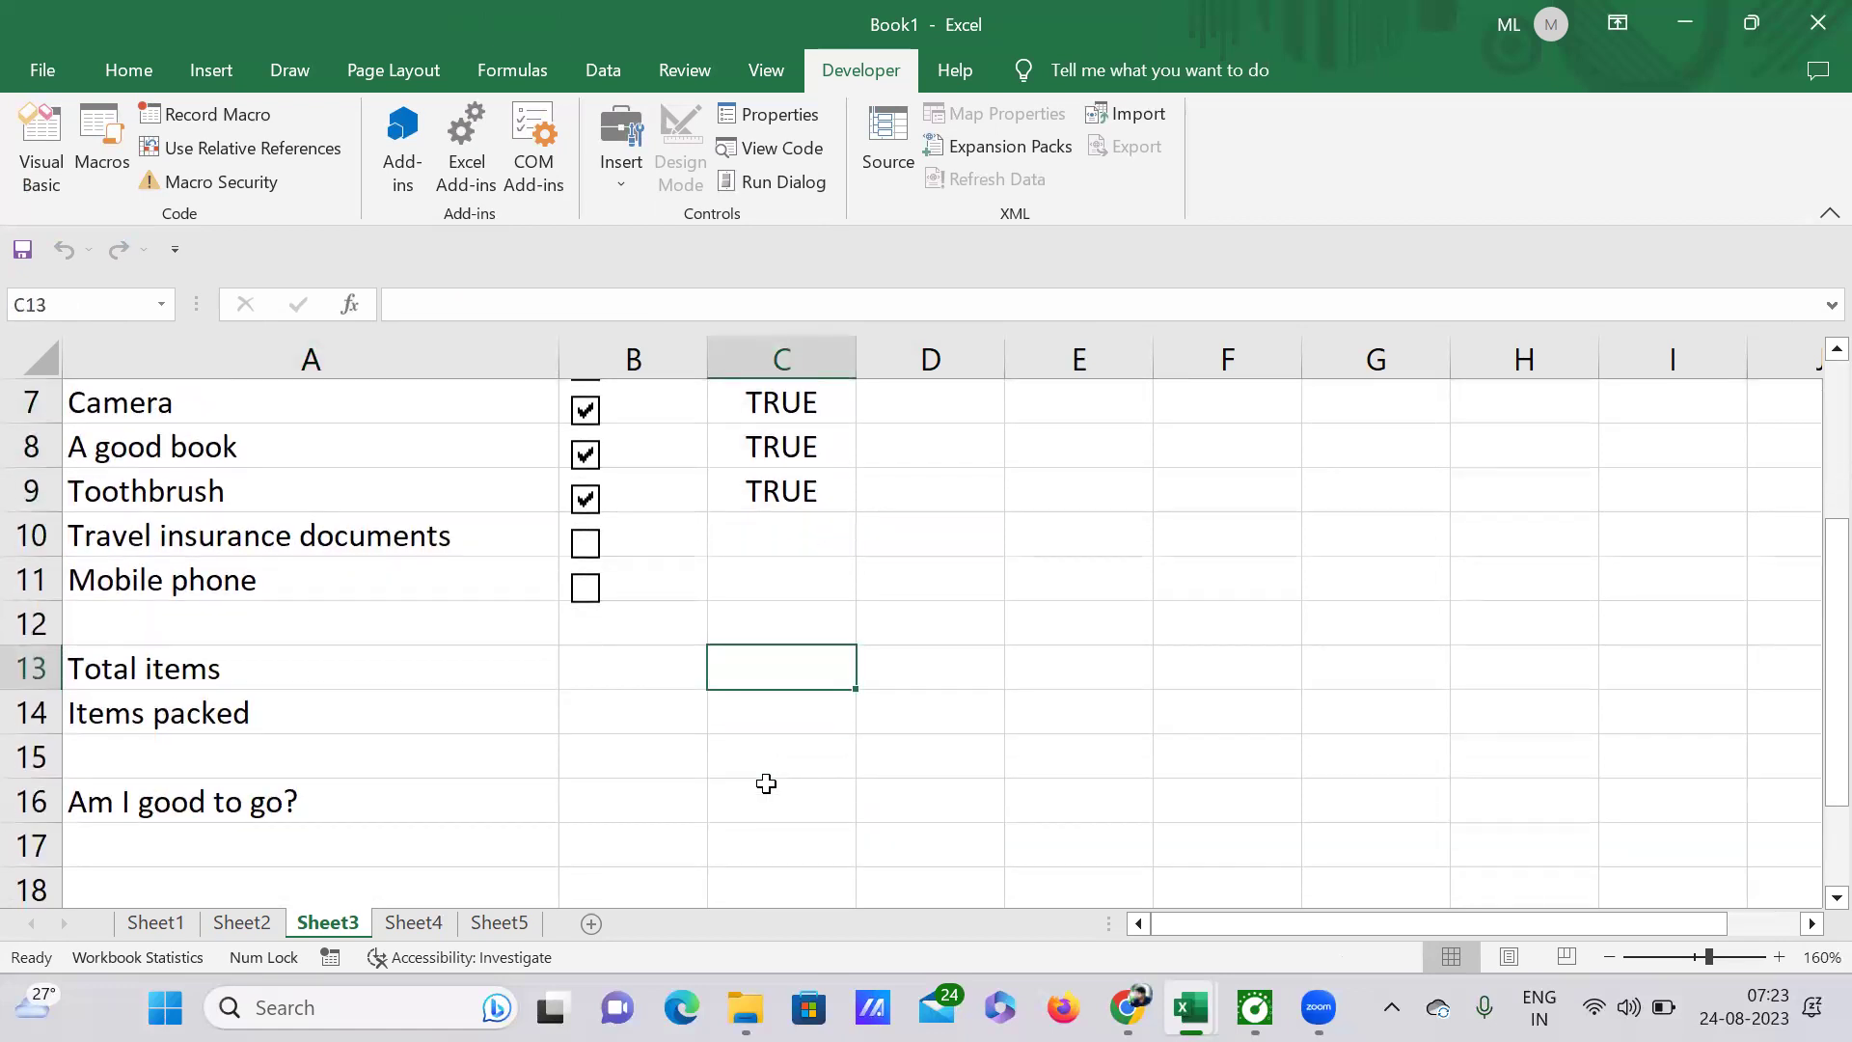
pyautogui.press('Left')
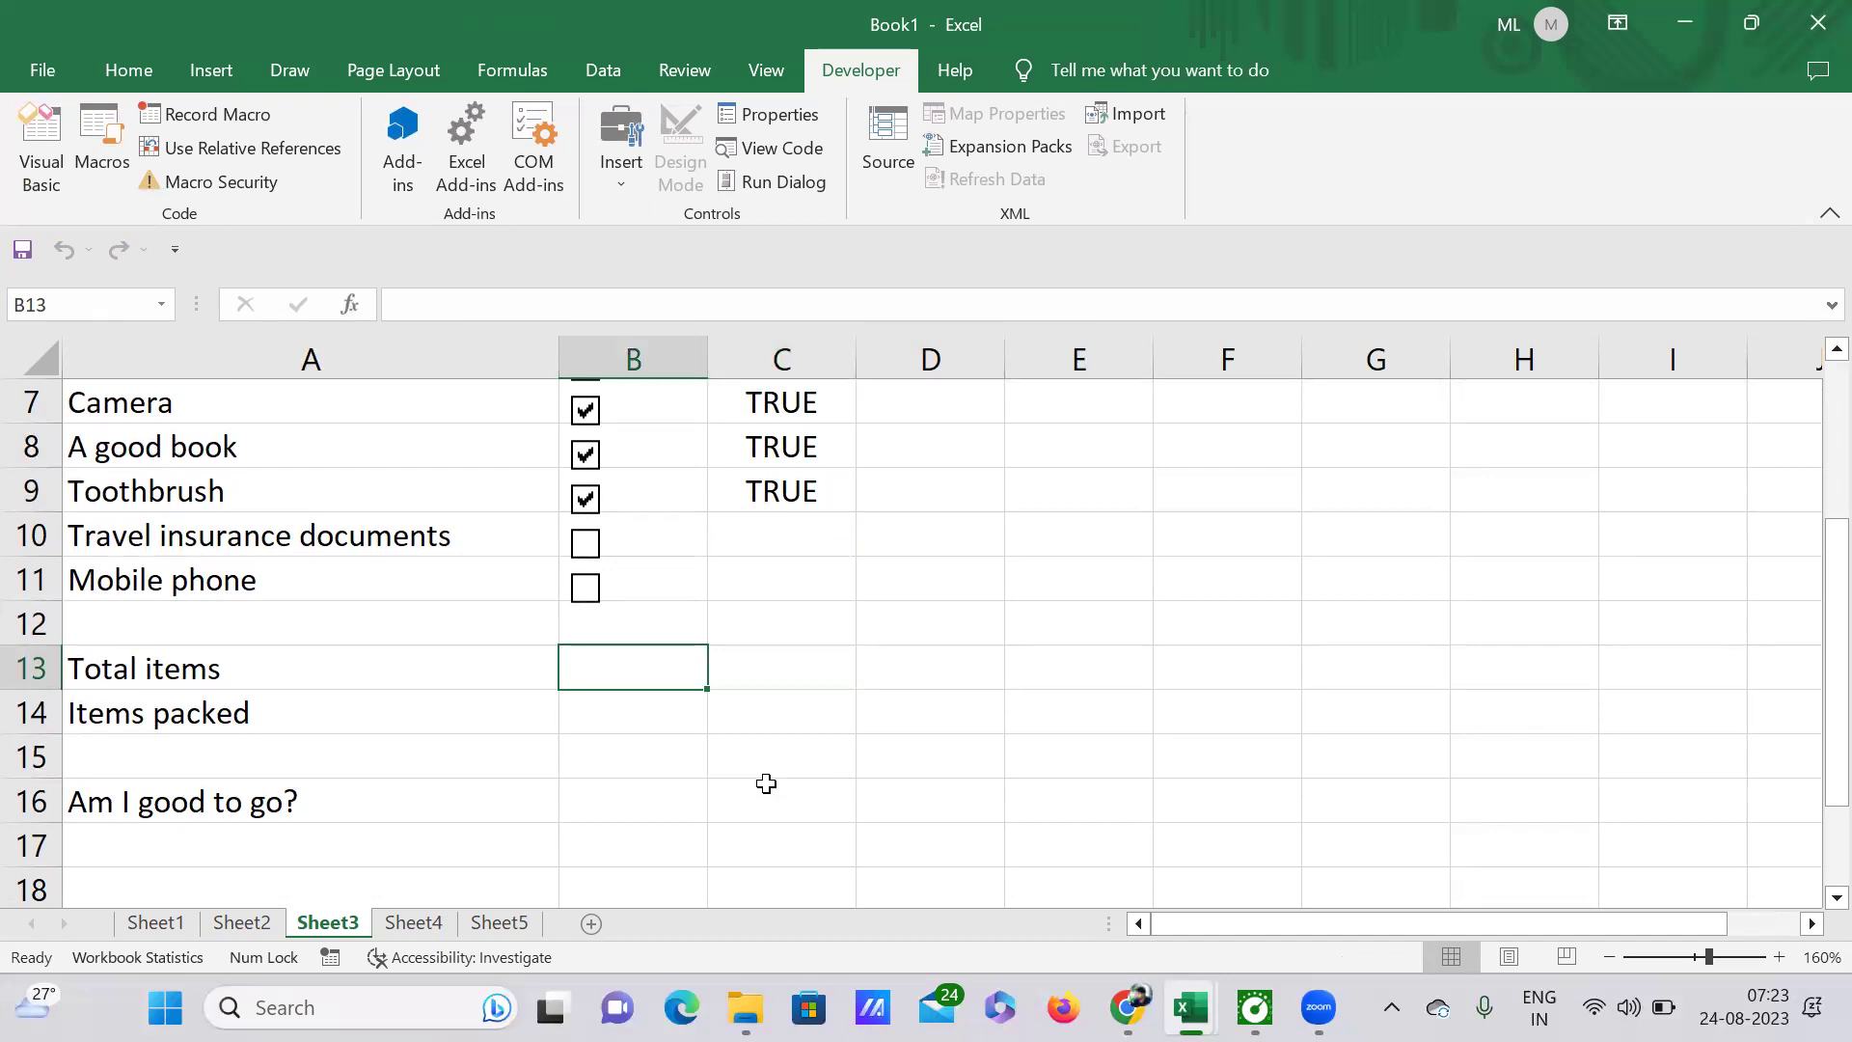
# Step: Enter =COUNTA(A2:A11) in B13 so Total items shows 10
pyautogui.write('=')
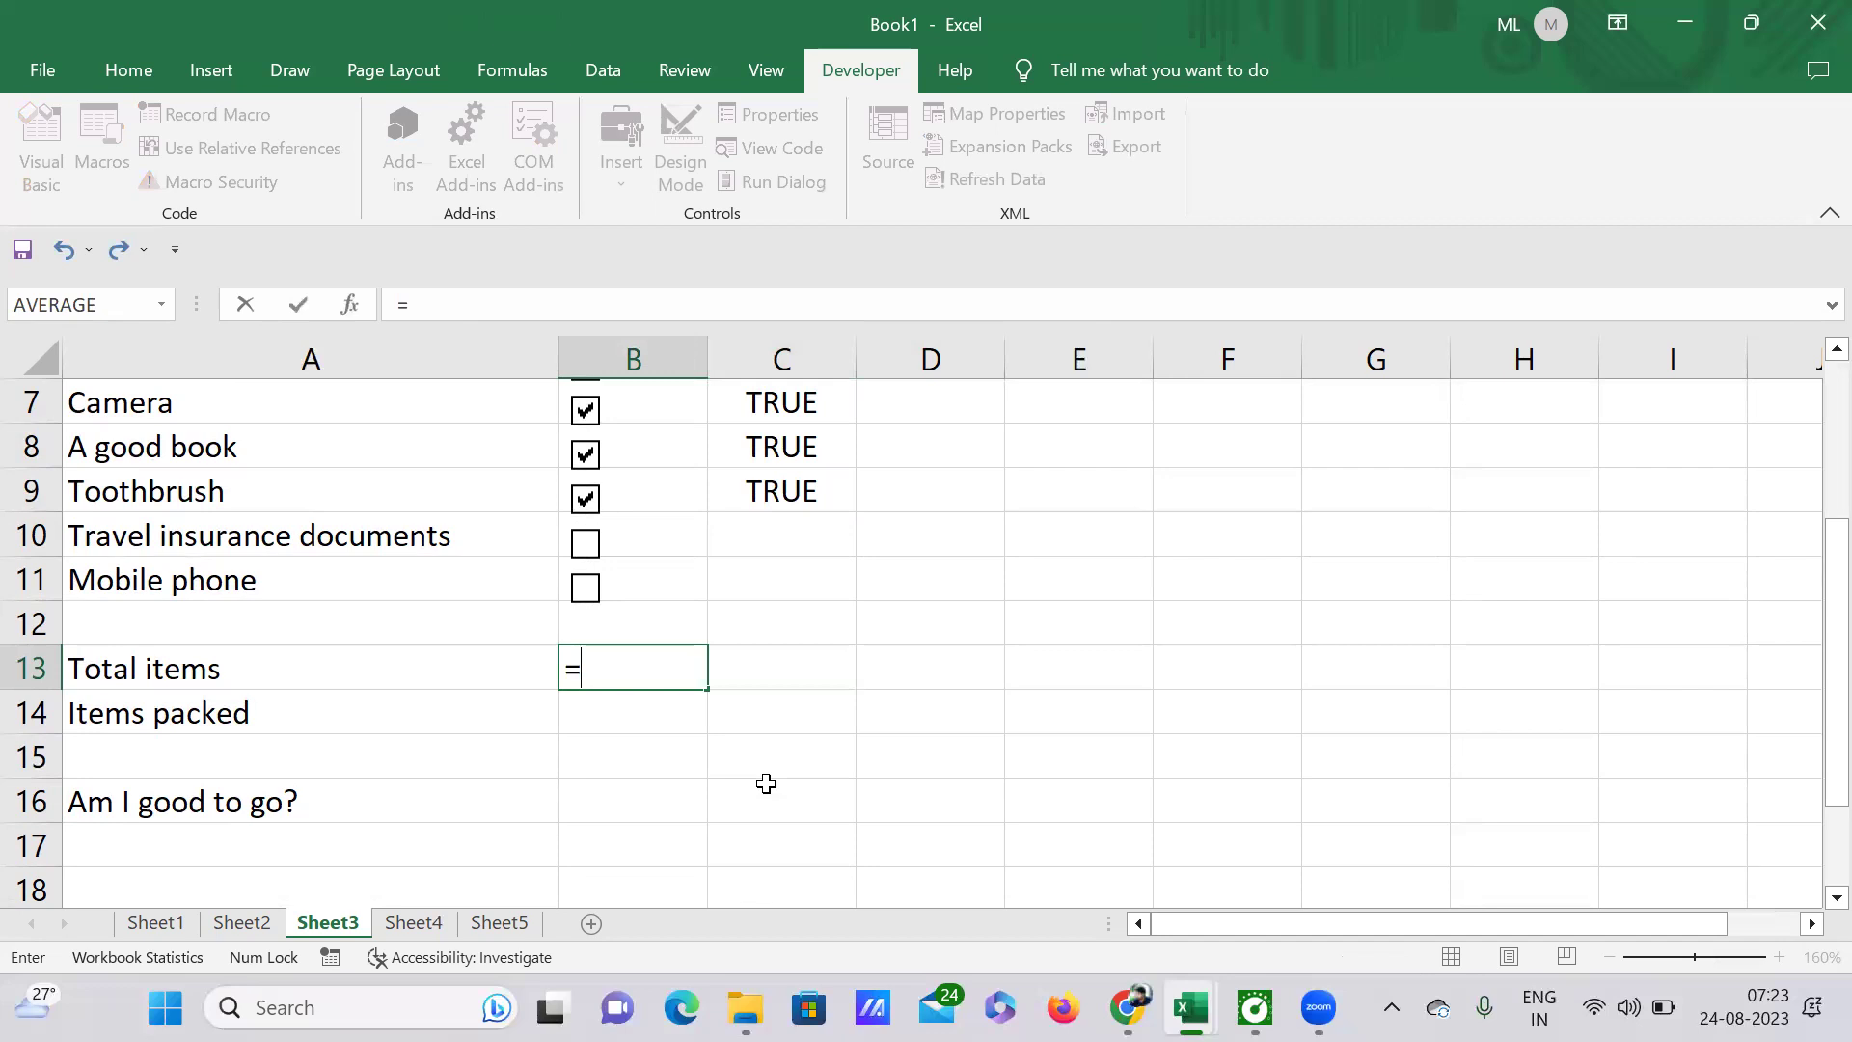
pyautogui.write('c')
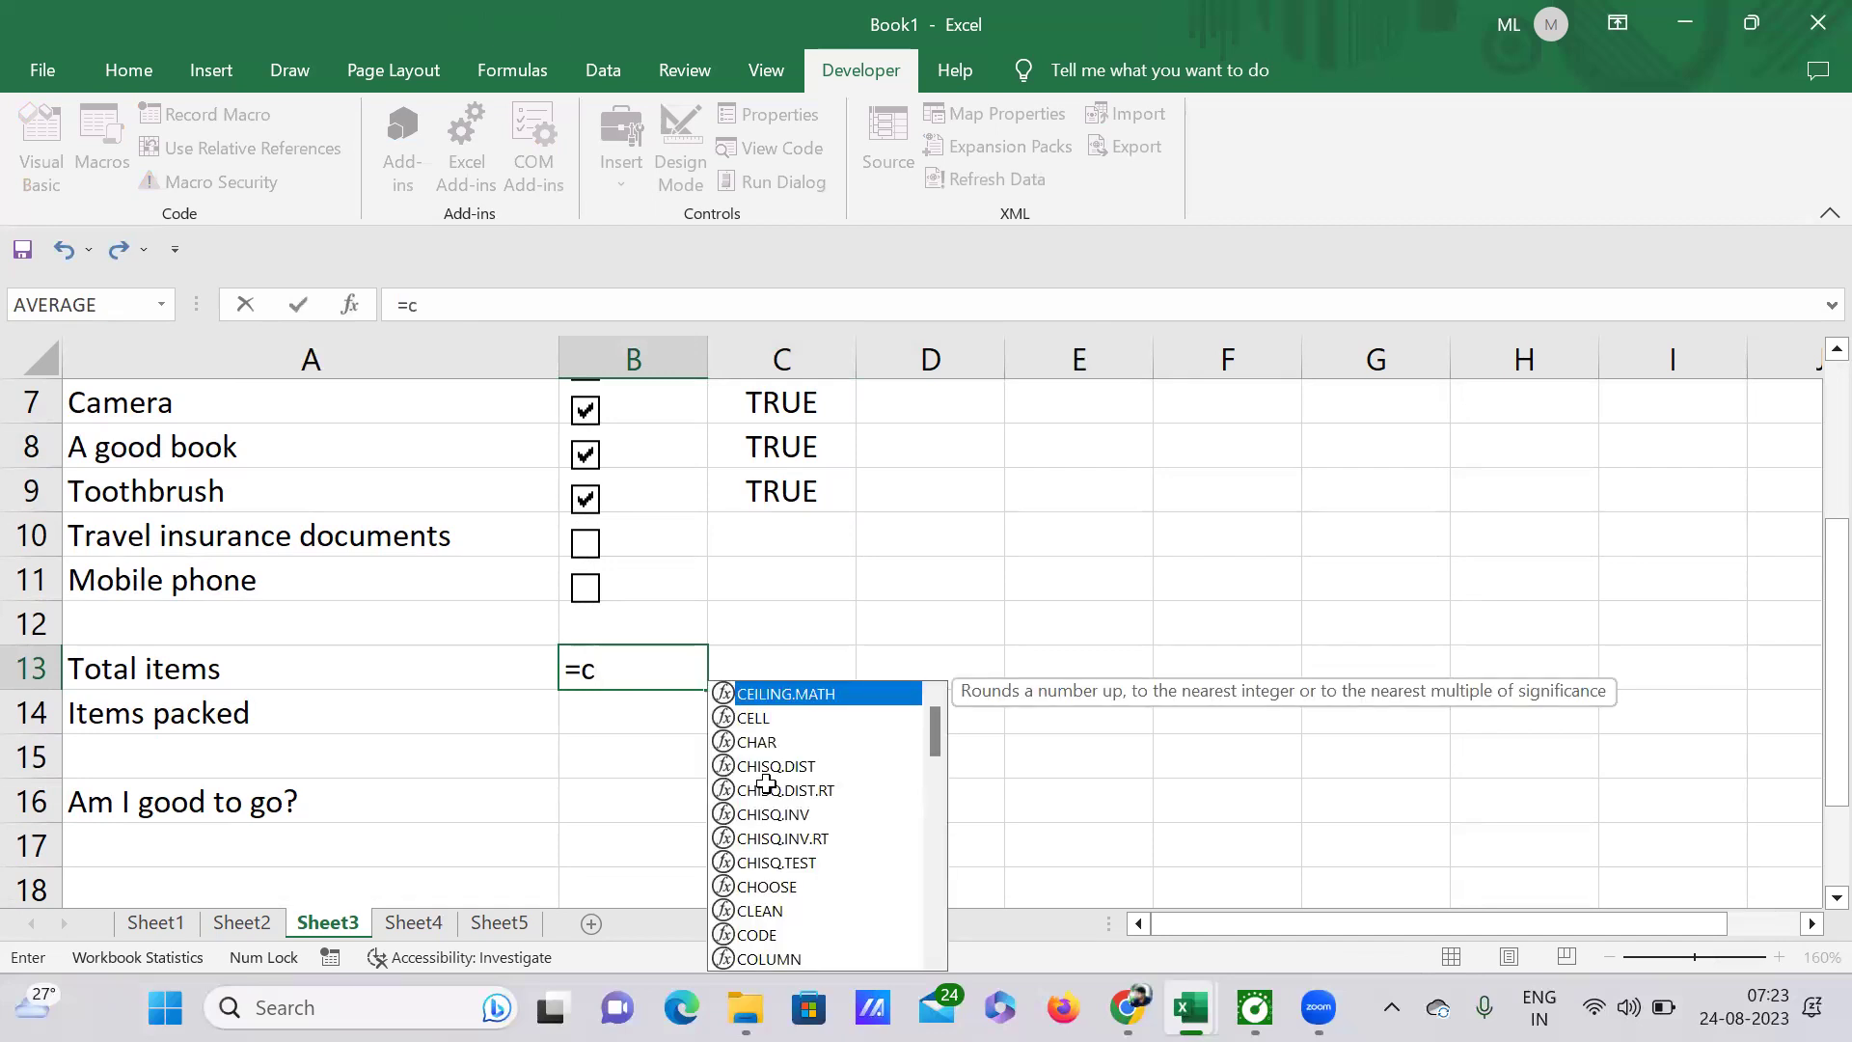
pyautogui.write('ount')
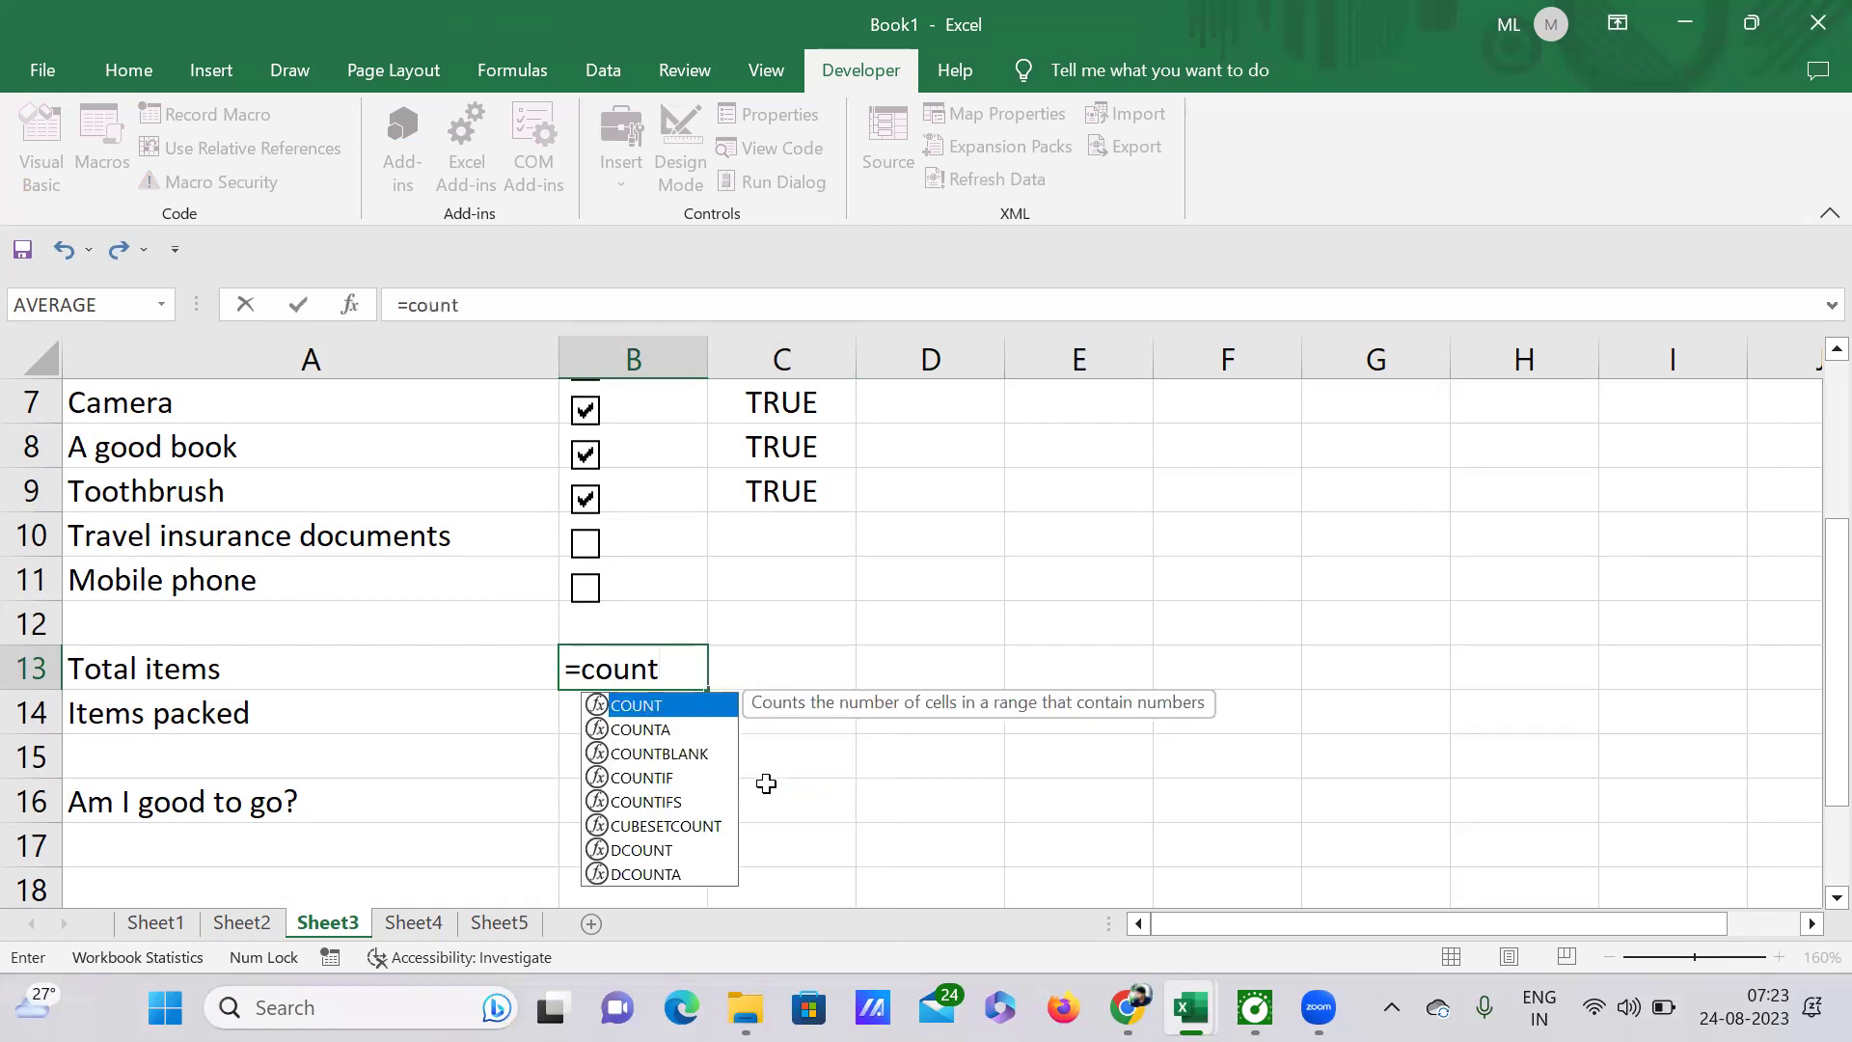
pyautogui.doubleClick(656, 730)
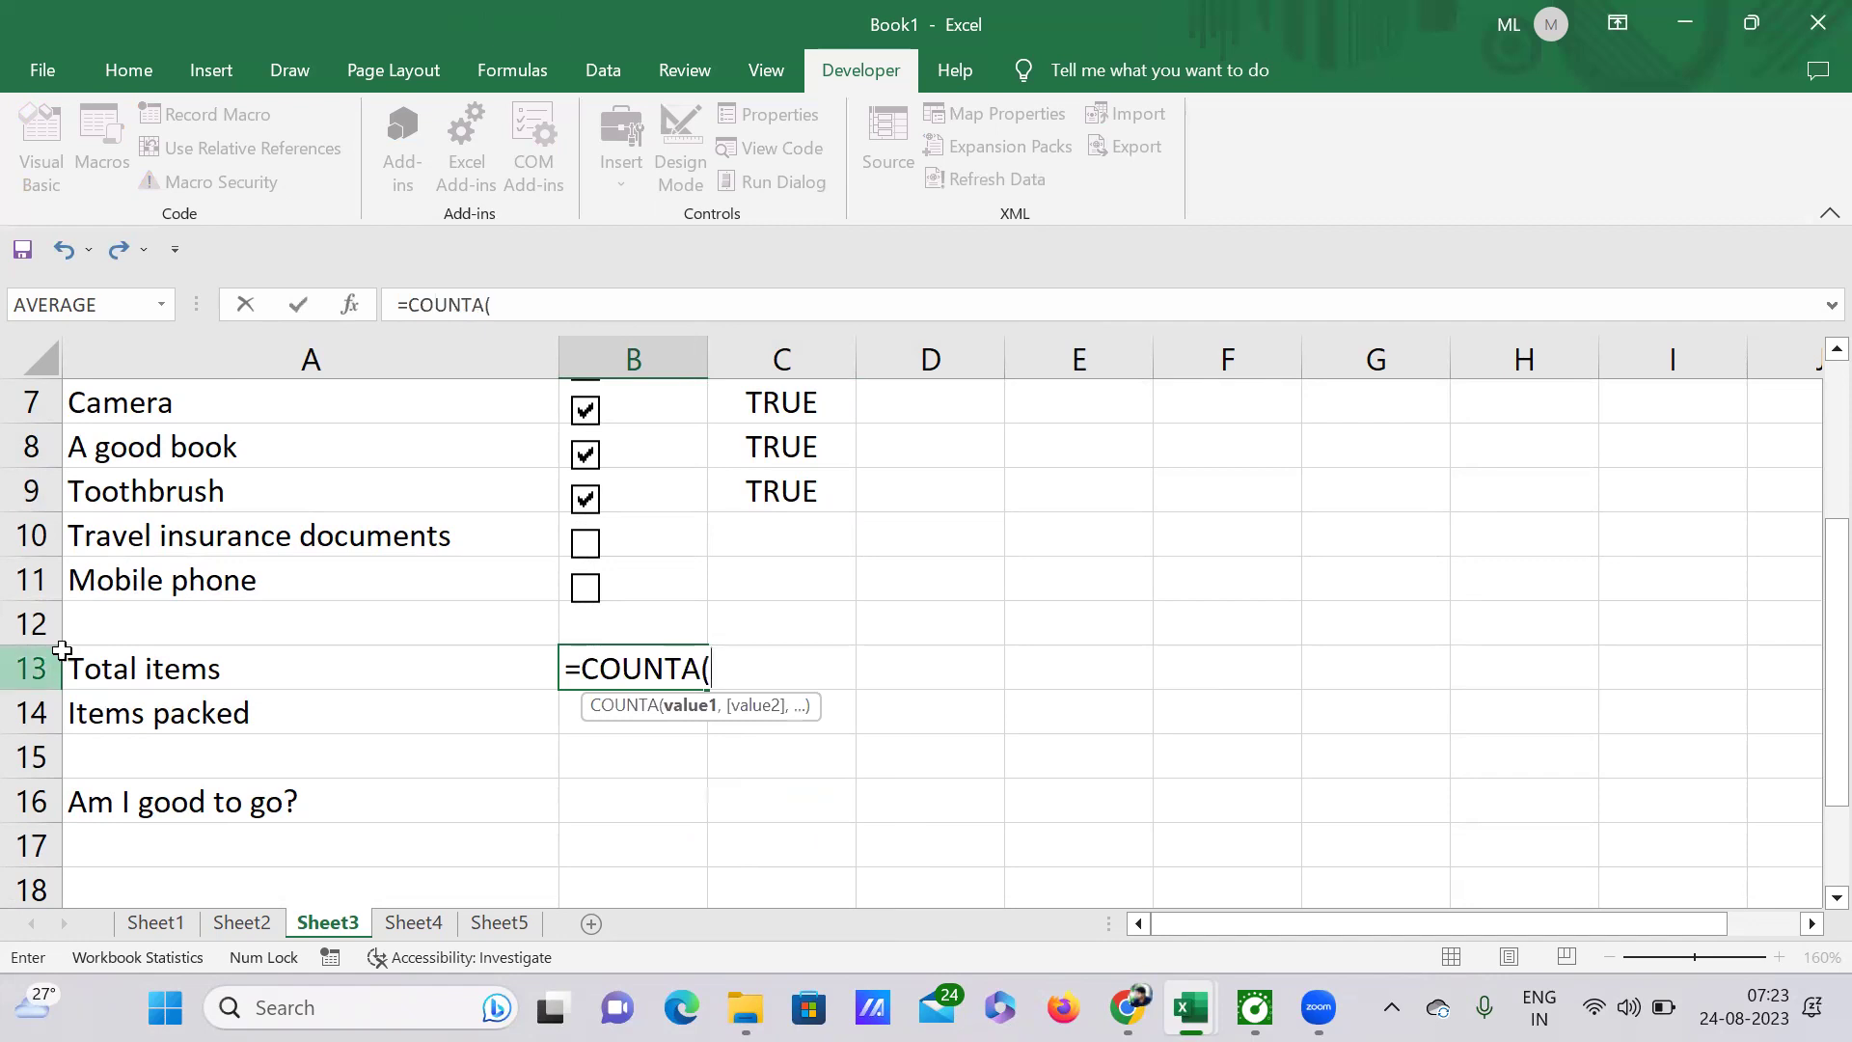
pyautogui.scroll(2, 342, 630)
pyautogui.moveTo(154, 492); pyautogui.dragTo(157, 810)
pyautogui.scroll(-1, 701, 805)
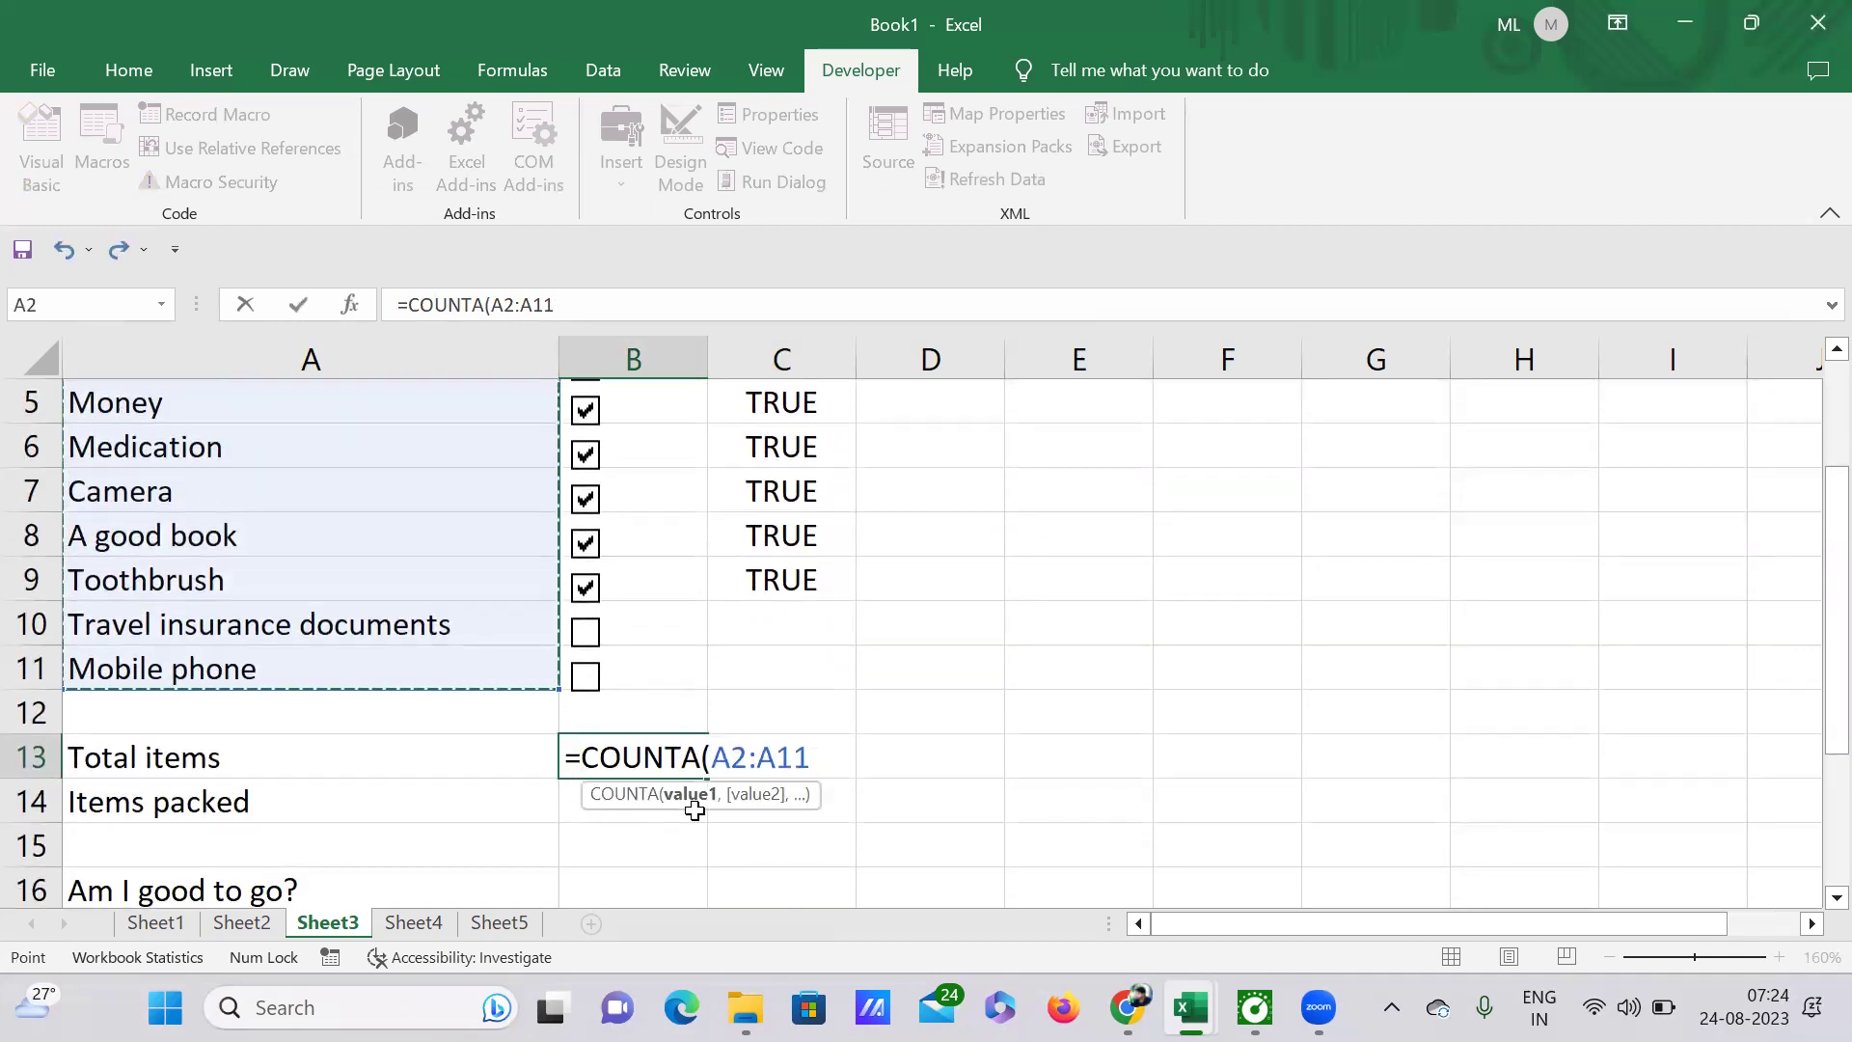
pyautogui.write(')')
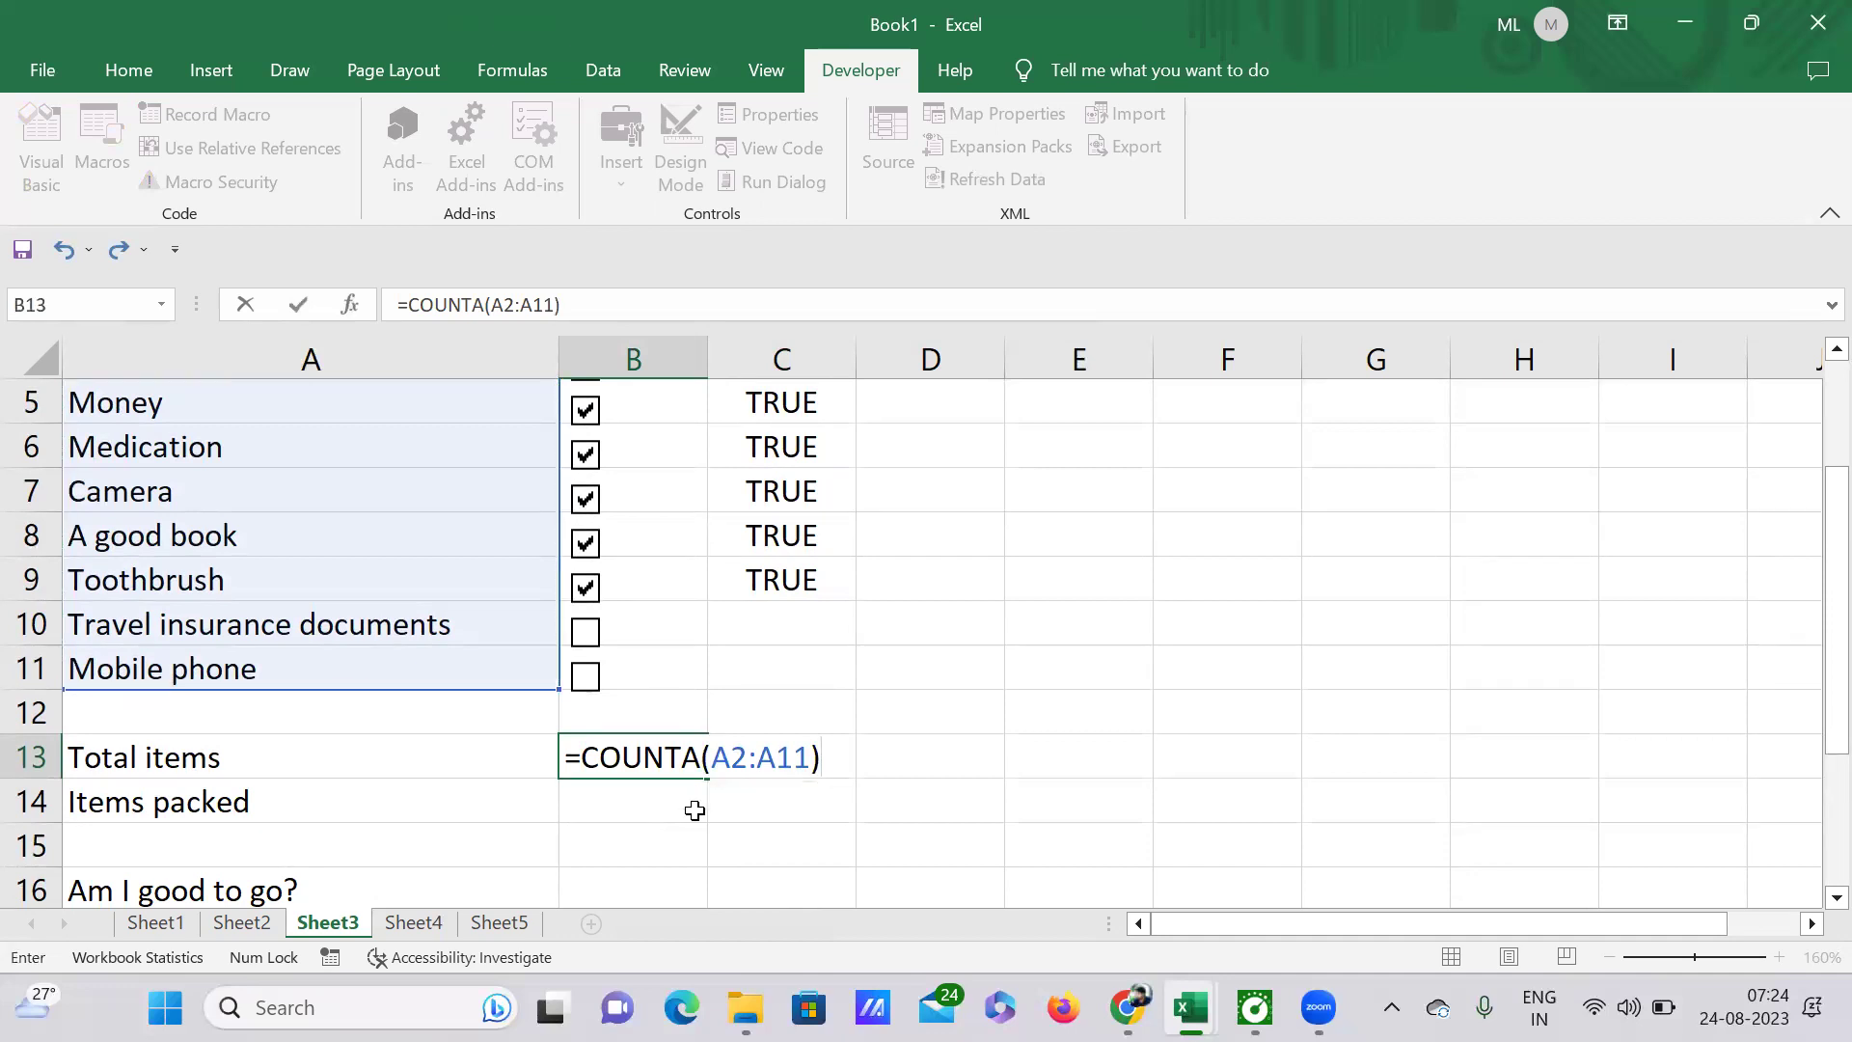
pyautogui.press('Return')
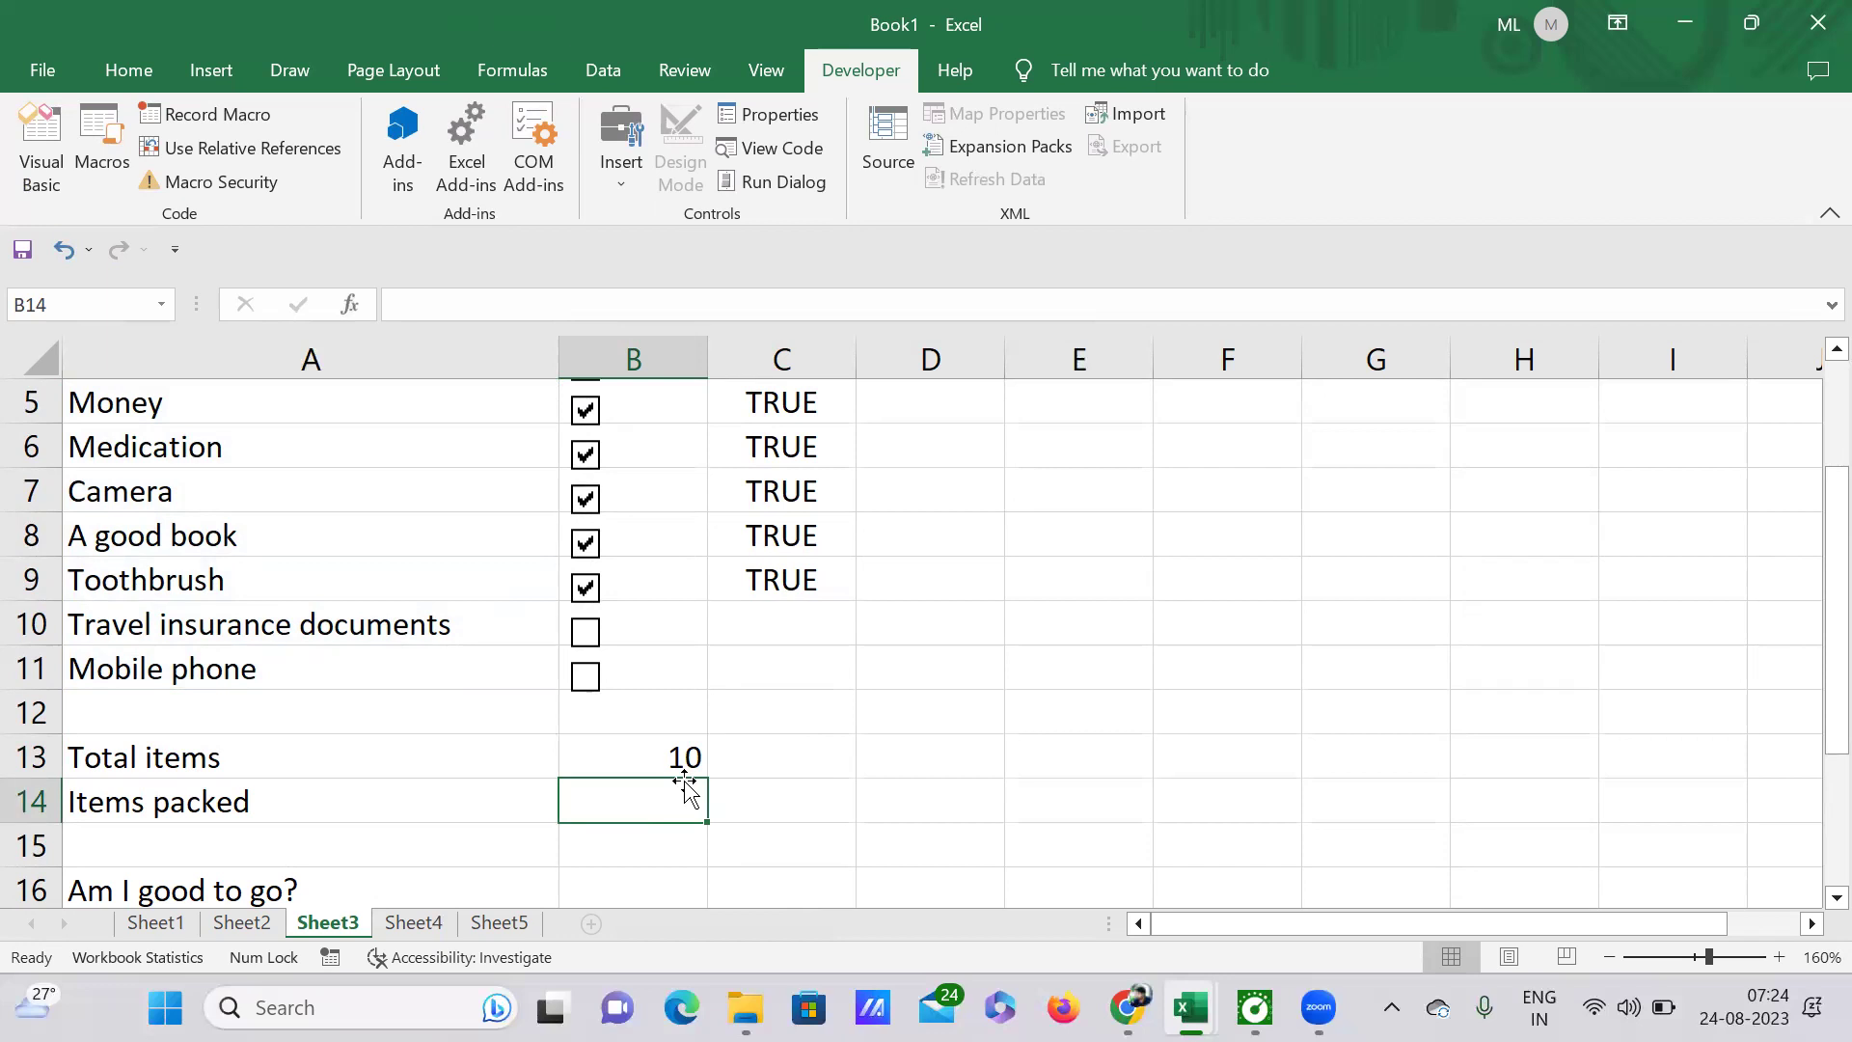
pyautogui.click(684, 771)
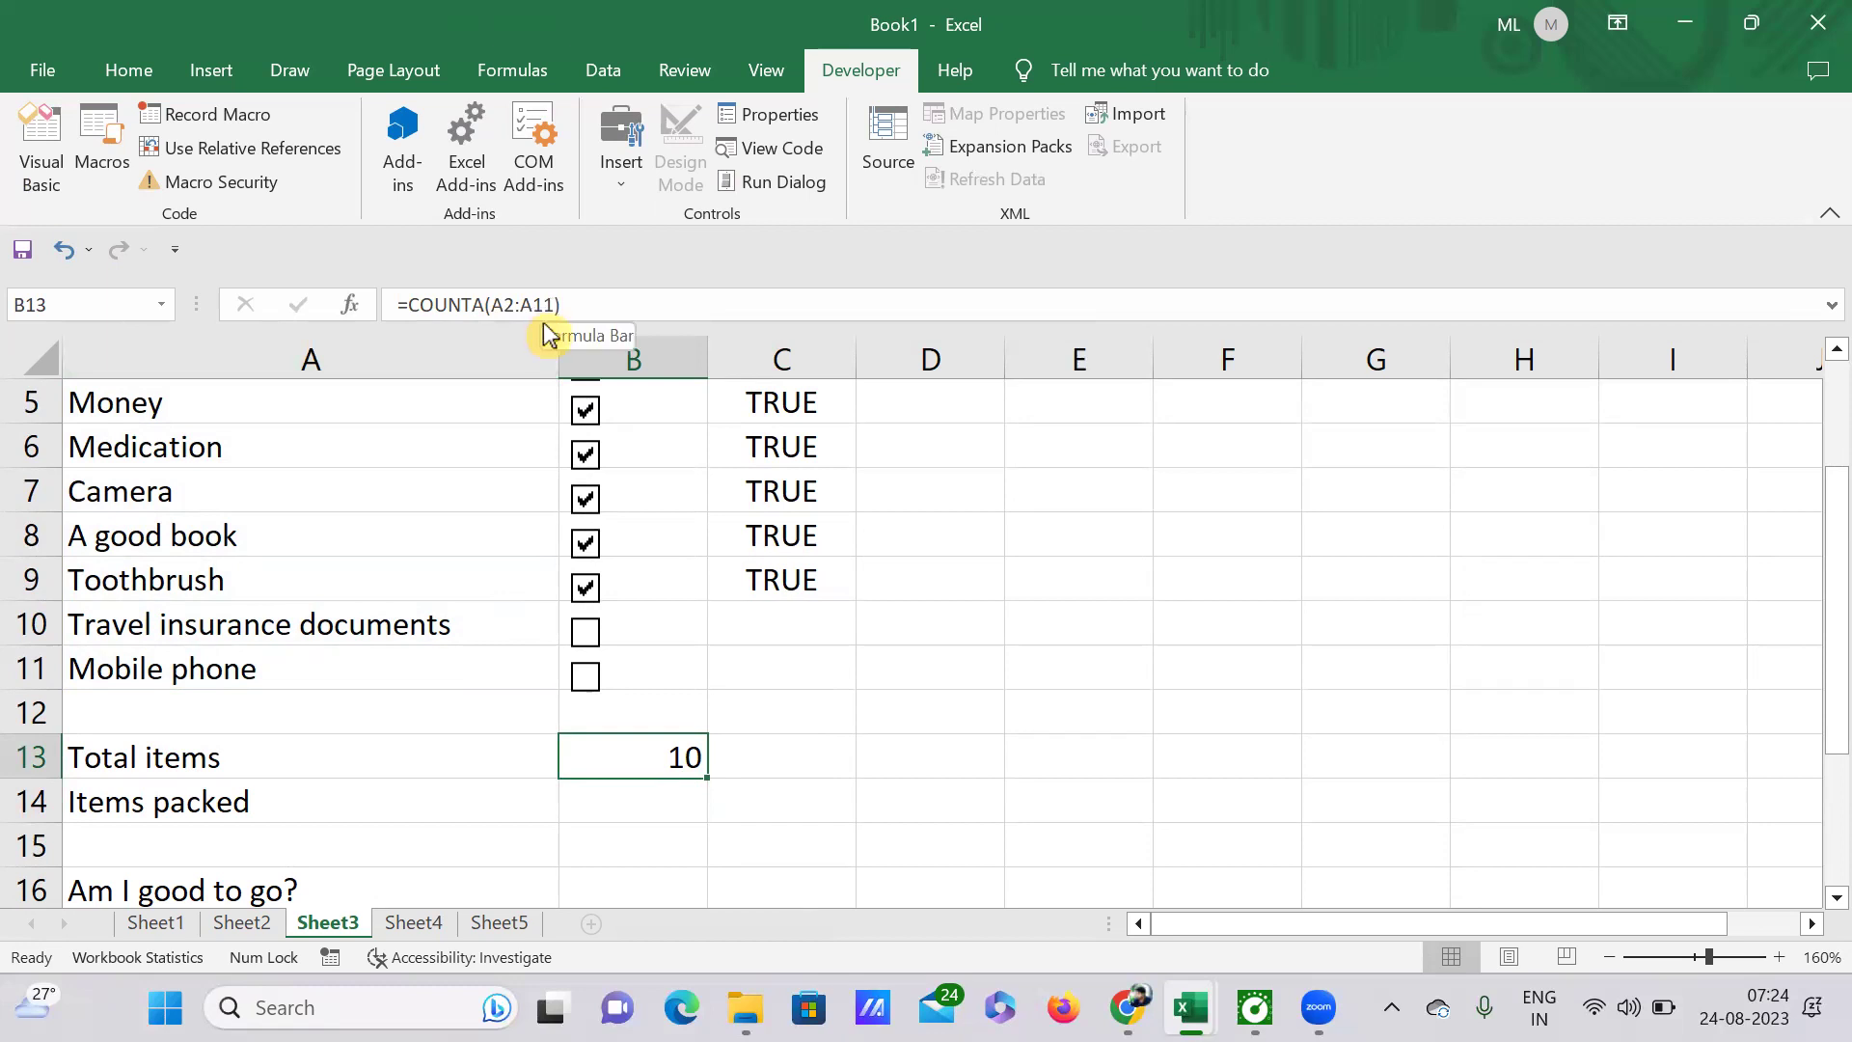
pyautogui.scroll(2, 343, 594)
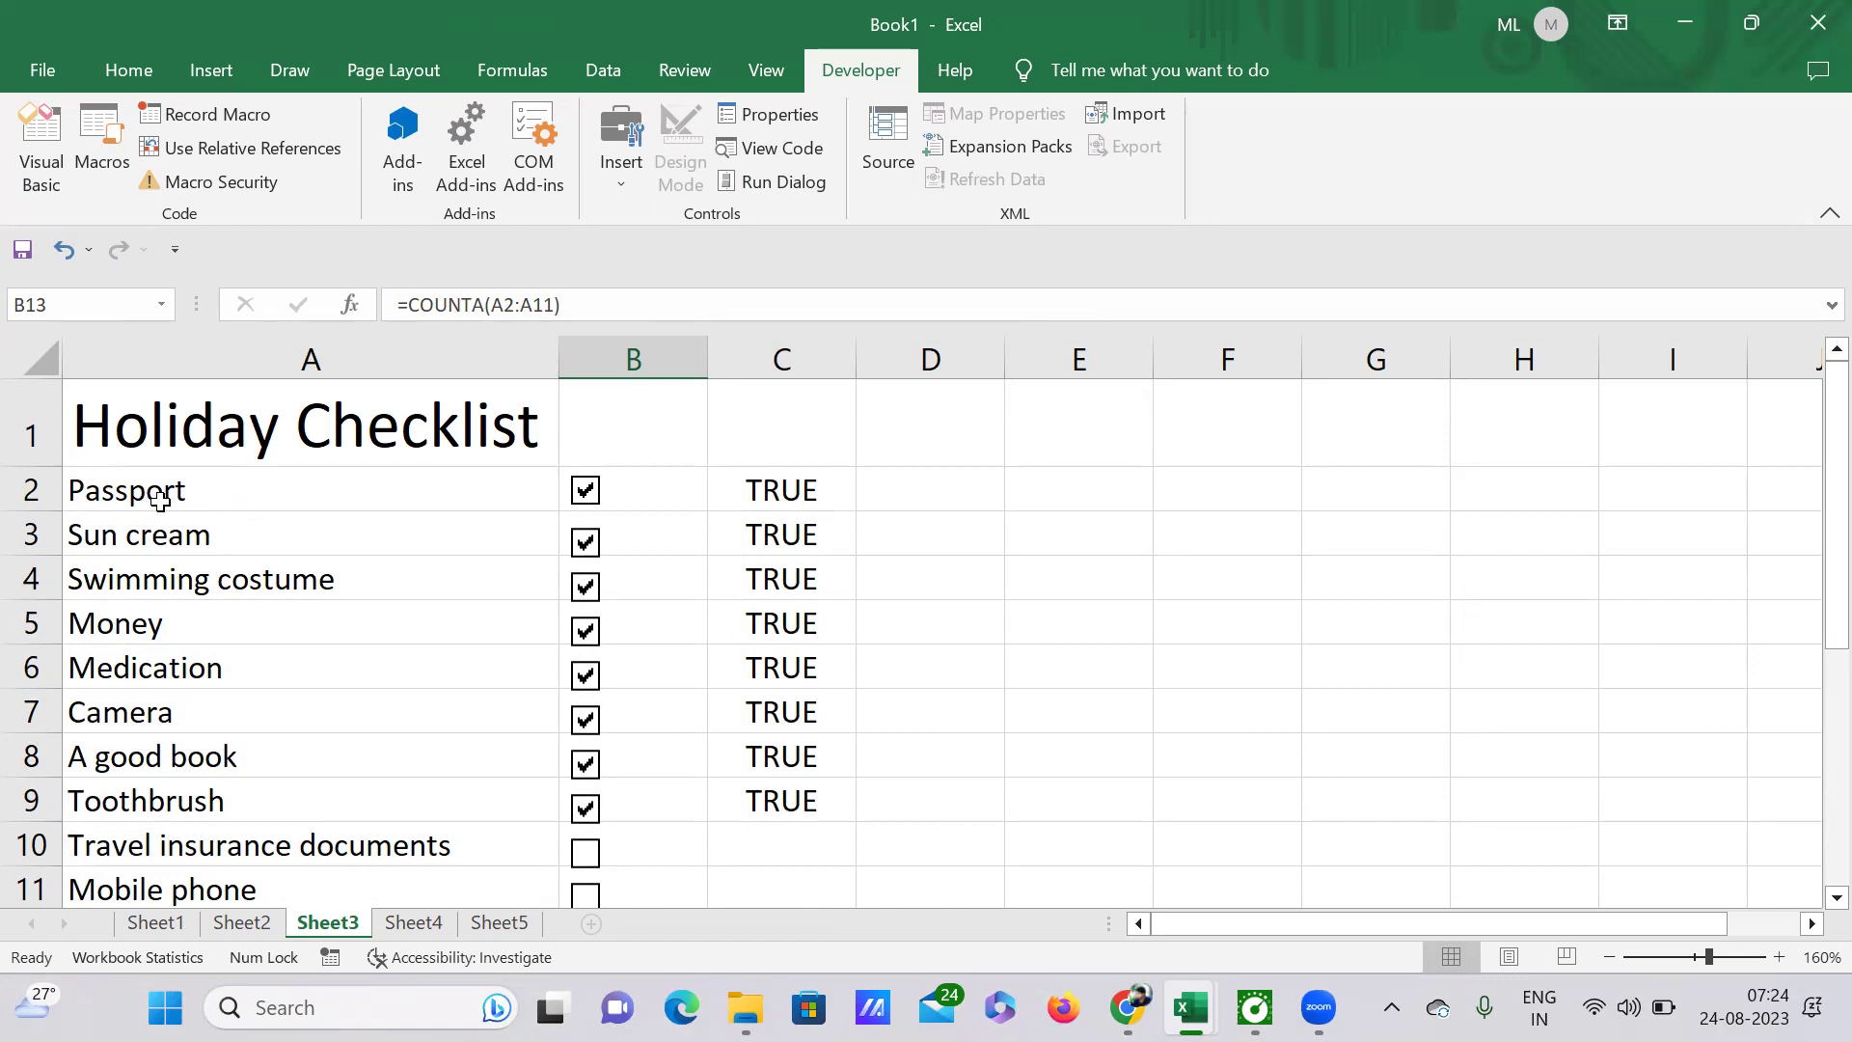
pyautogui.scroll(-3, 173, 521)
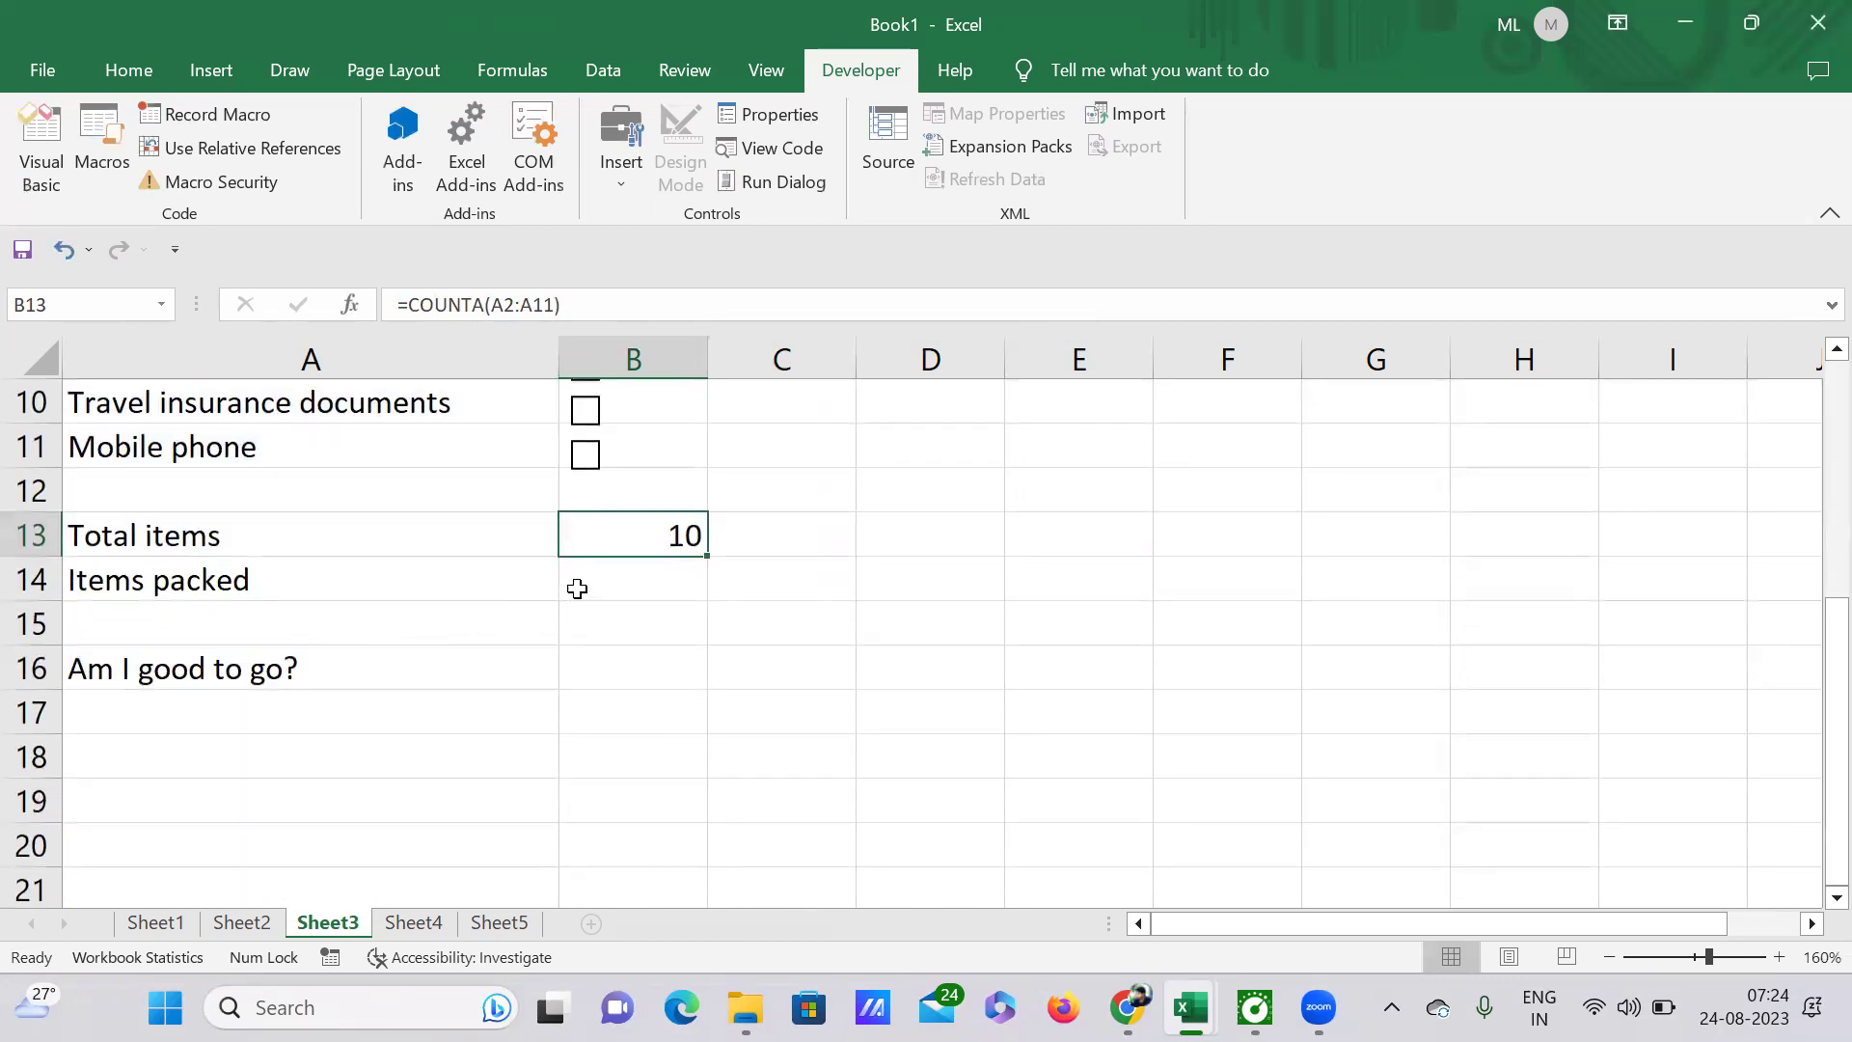
pyautogui.click(636, 582)
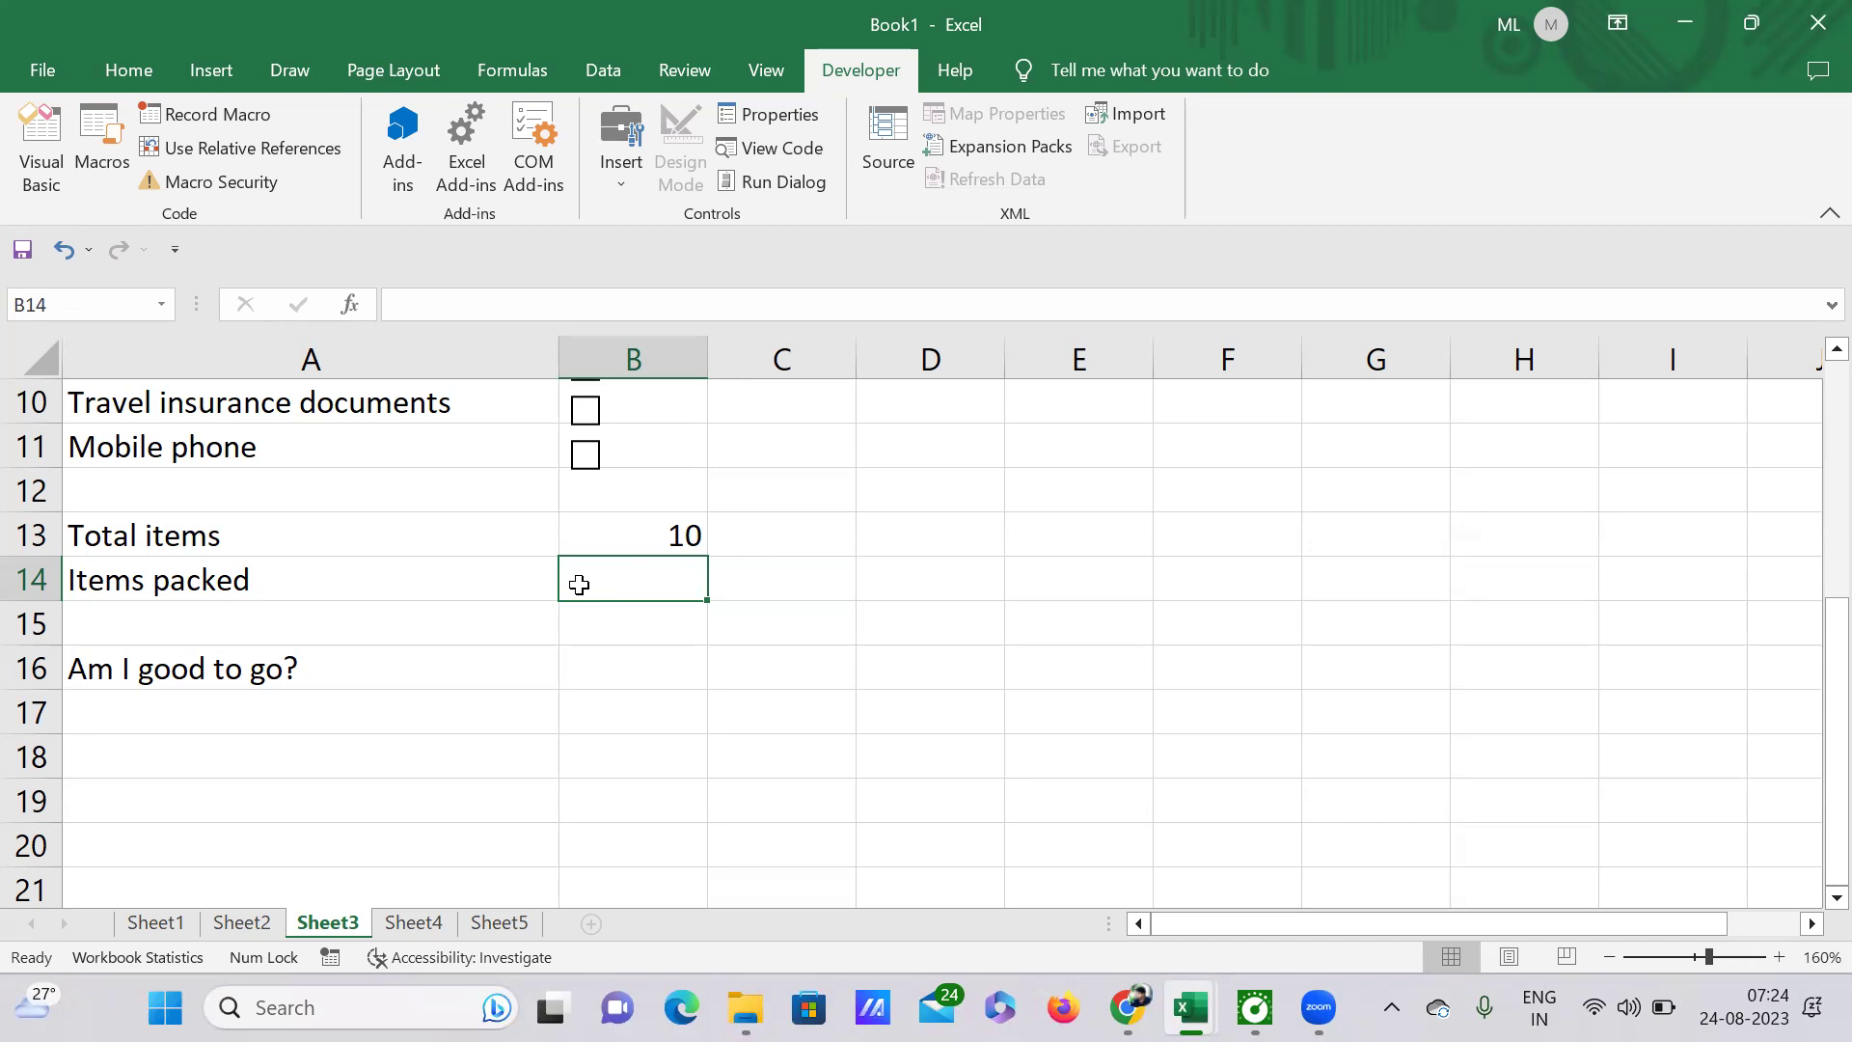
pyautogui.scroll(3, 640, 639)
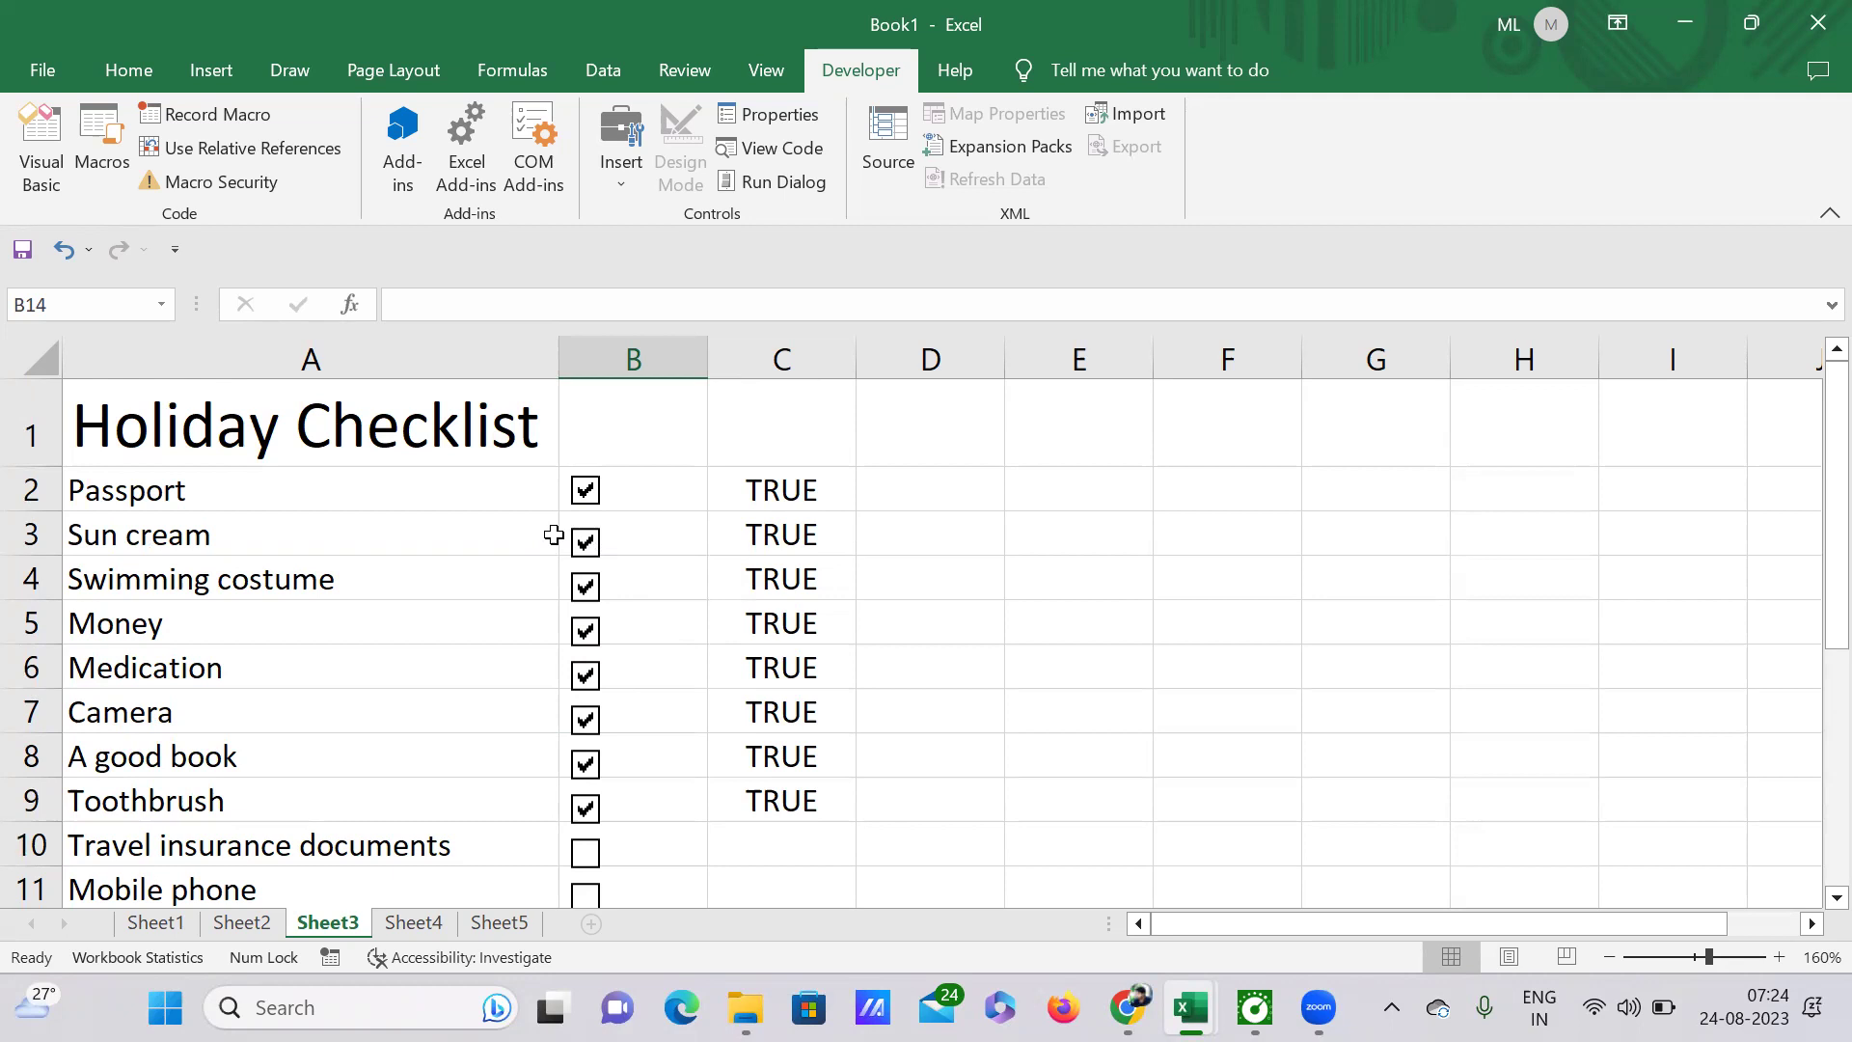
pyautogui.scroll(-1, 691, 624)
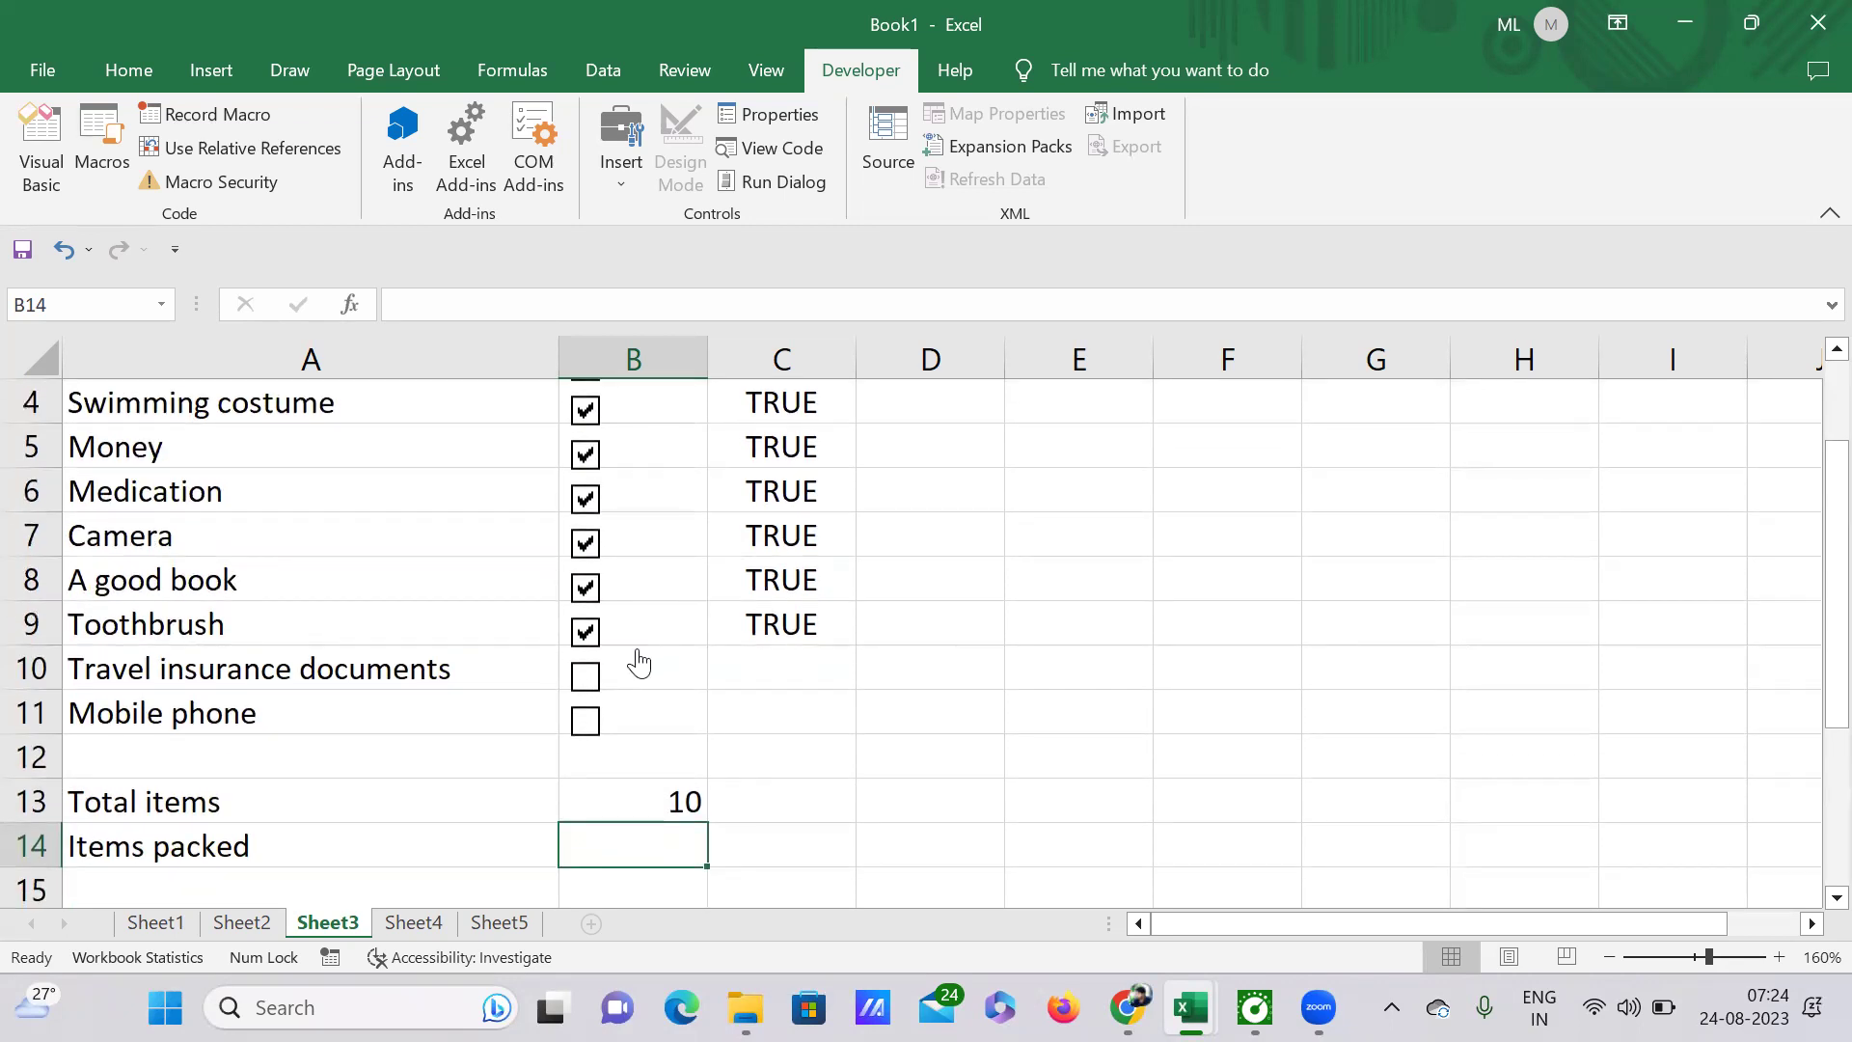
pyautogui.scroll(-1, 644, 669)
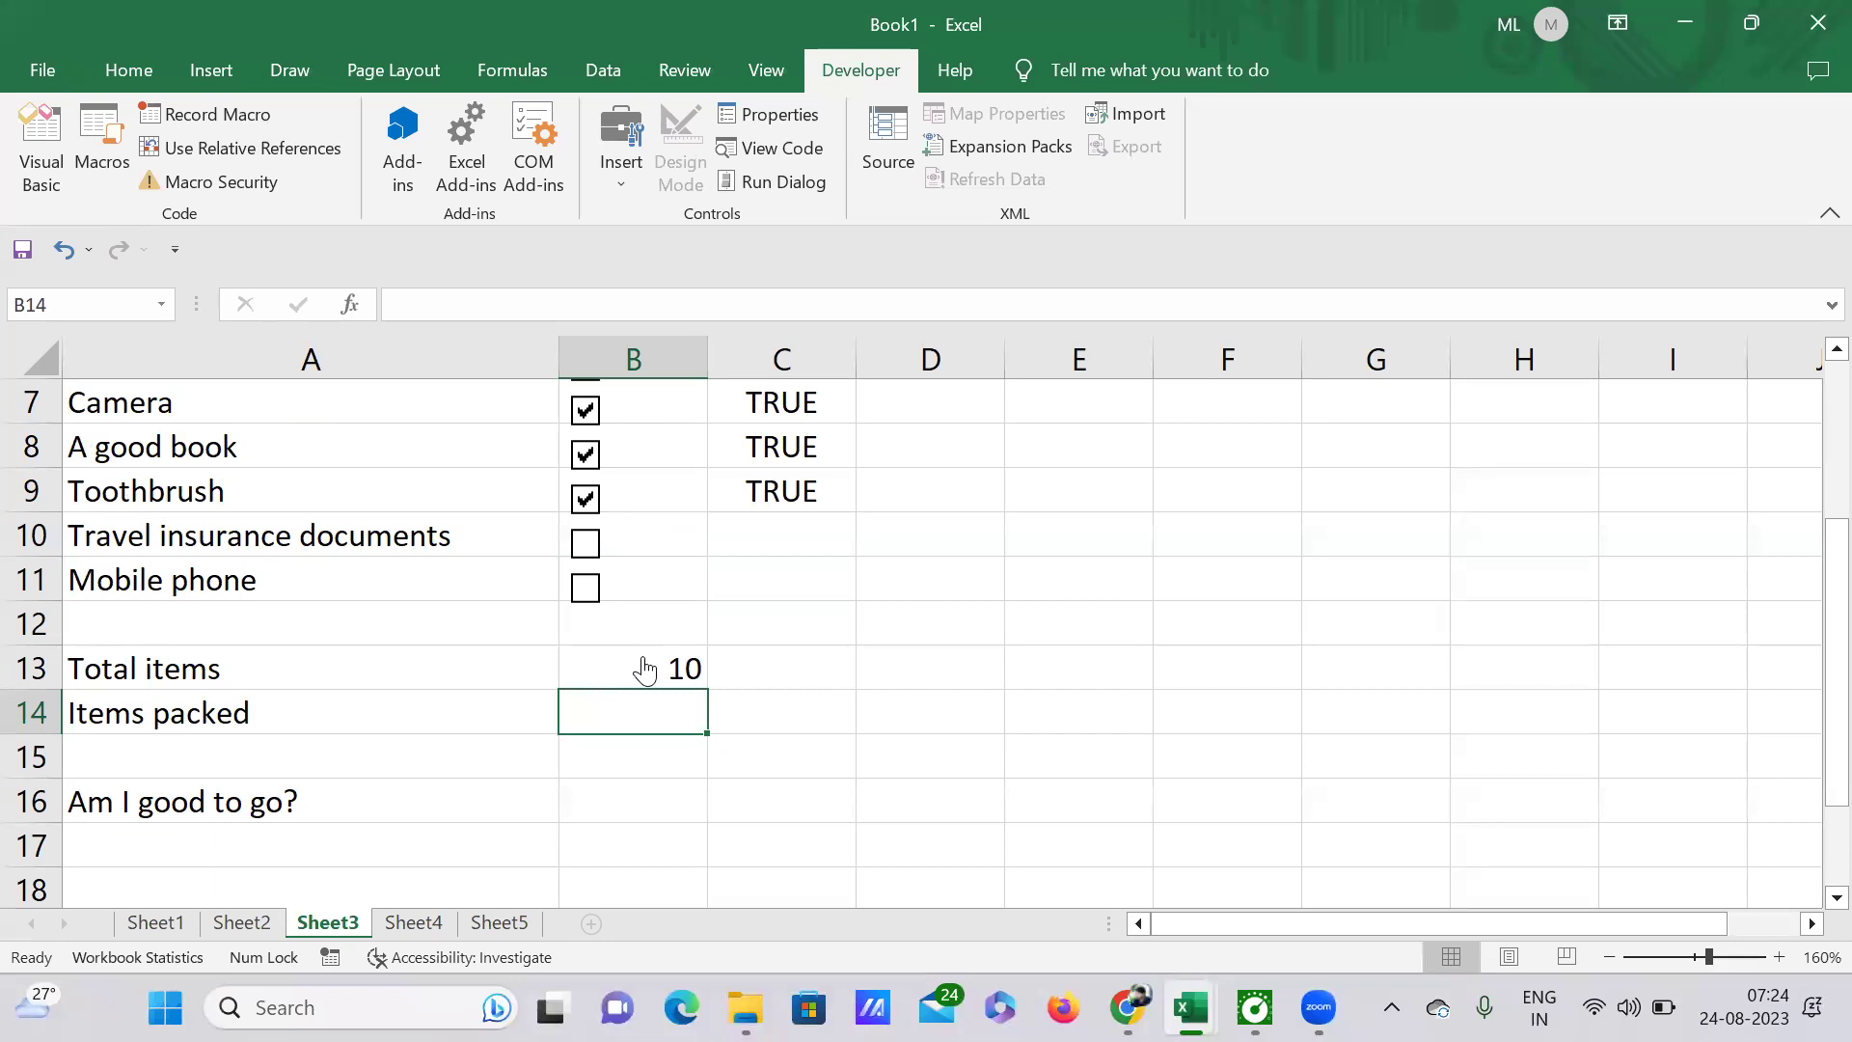
# Step: Enter =COUNTIF(C2:C11,TRUE) in B14 so Items packed shows 8
pyautogui.write('=')
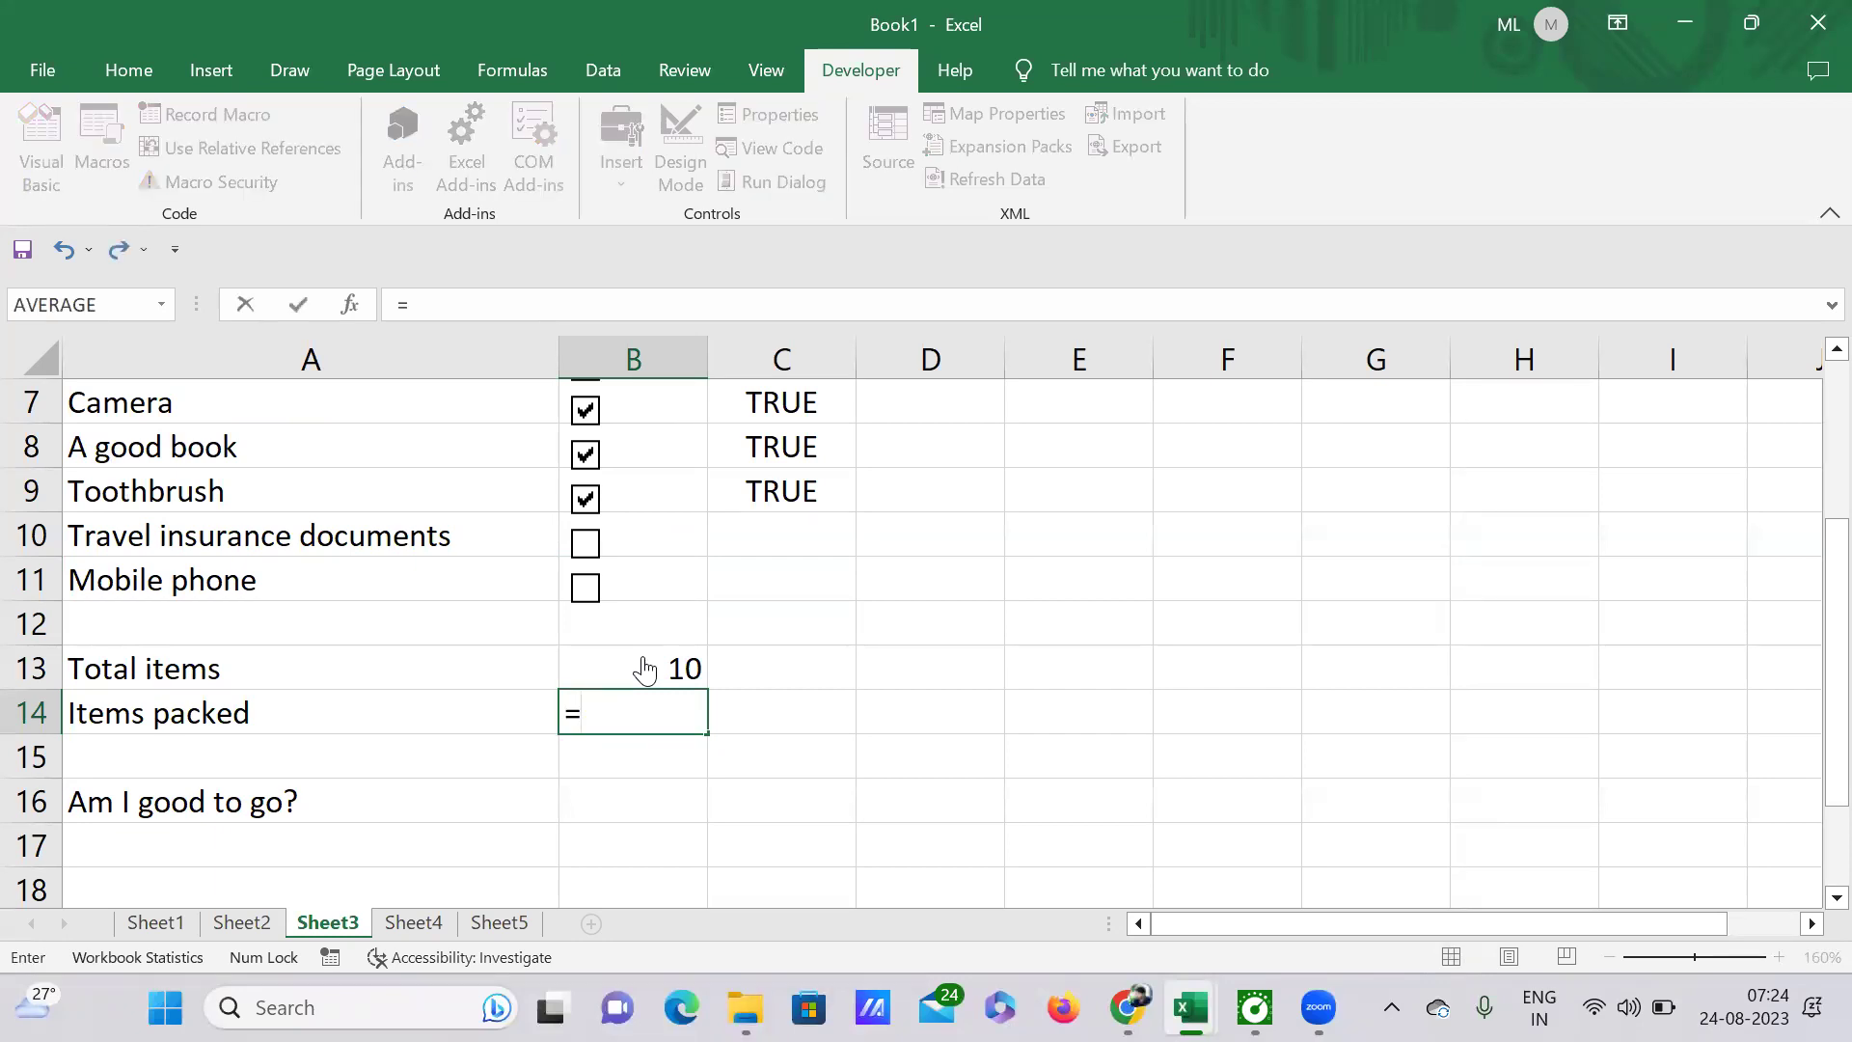
pyautogui.write('cou')
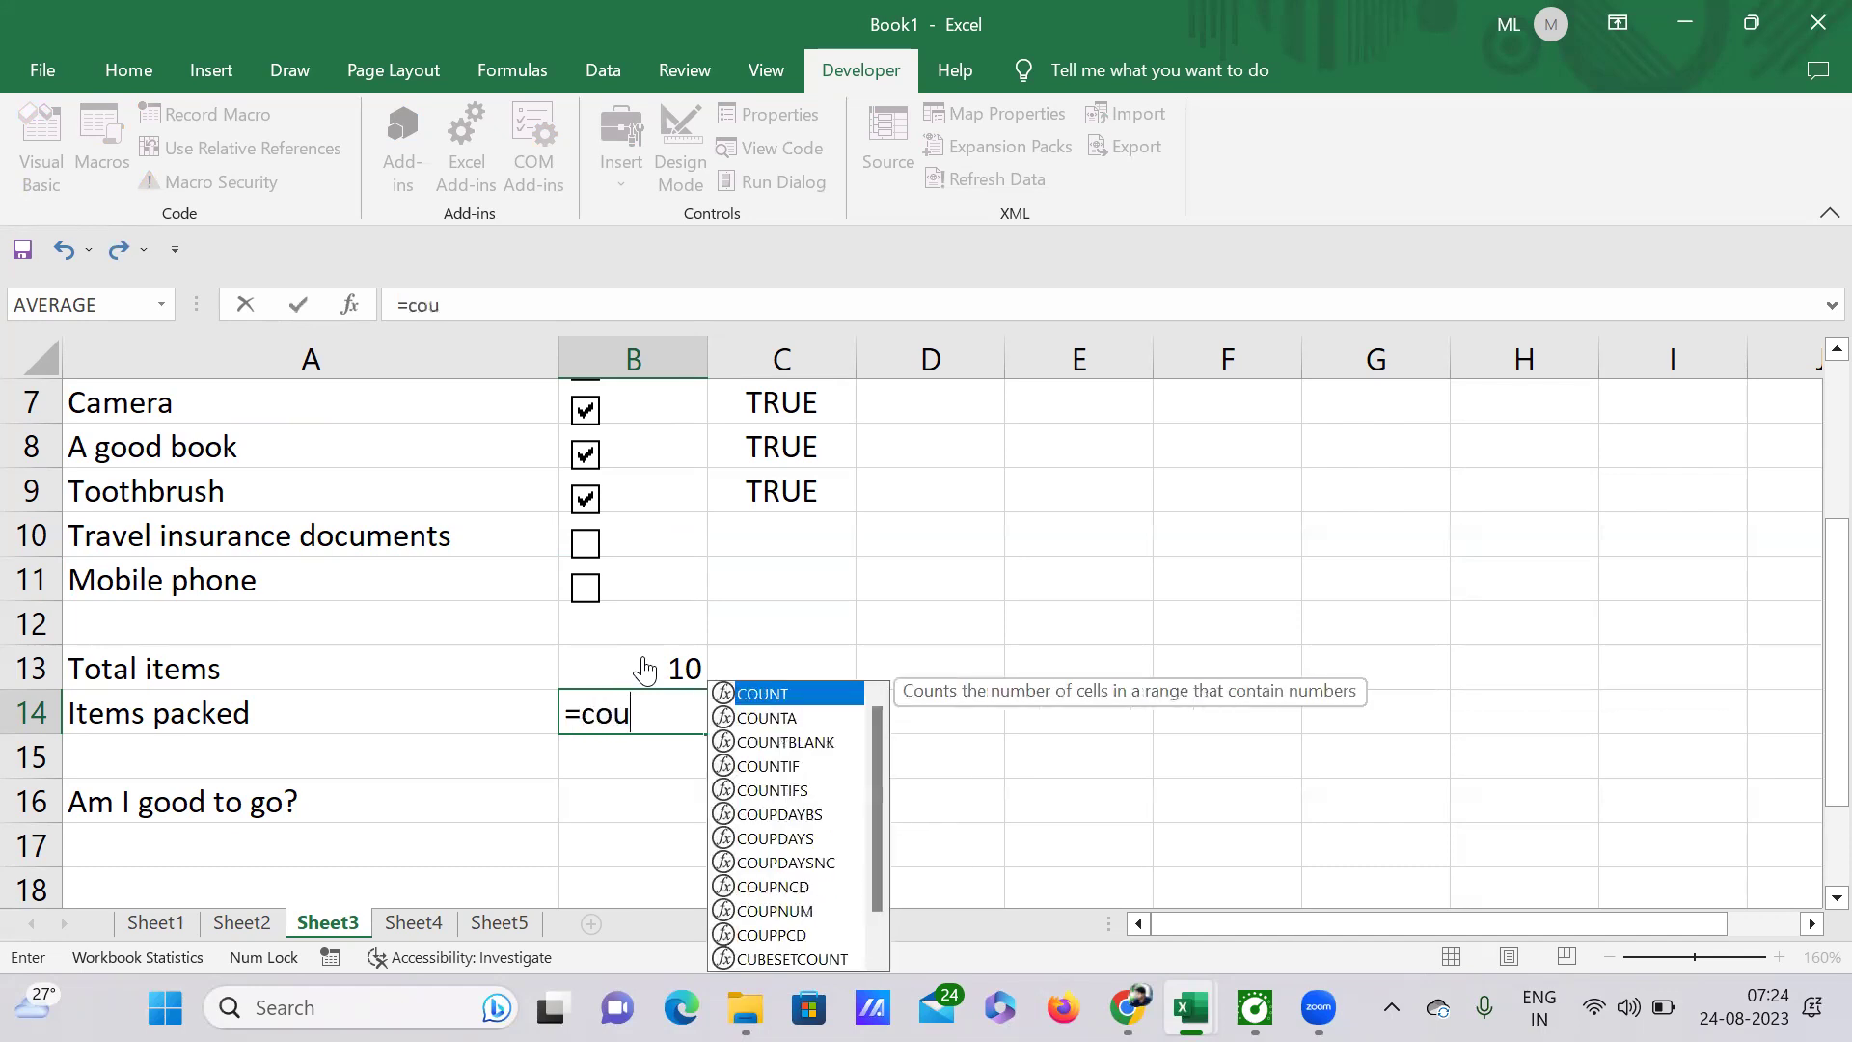
pyautogui.write('nt')
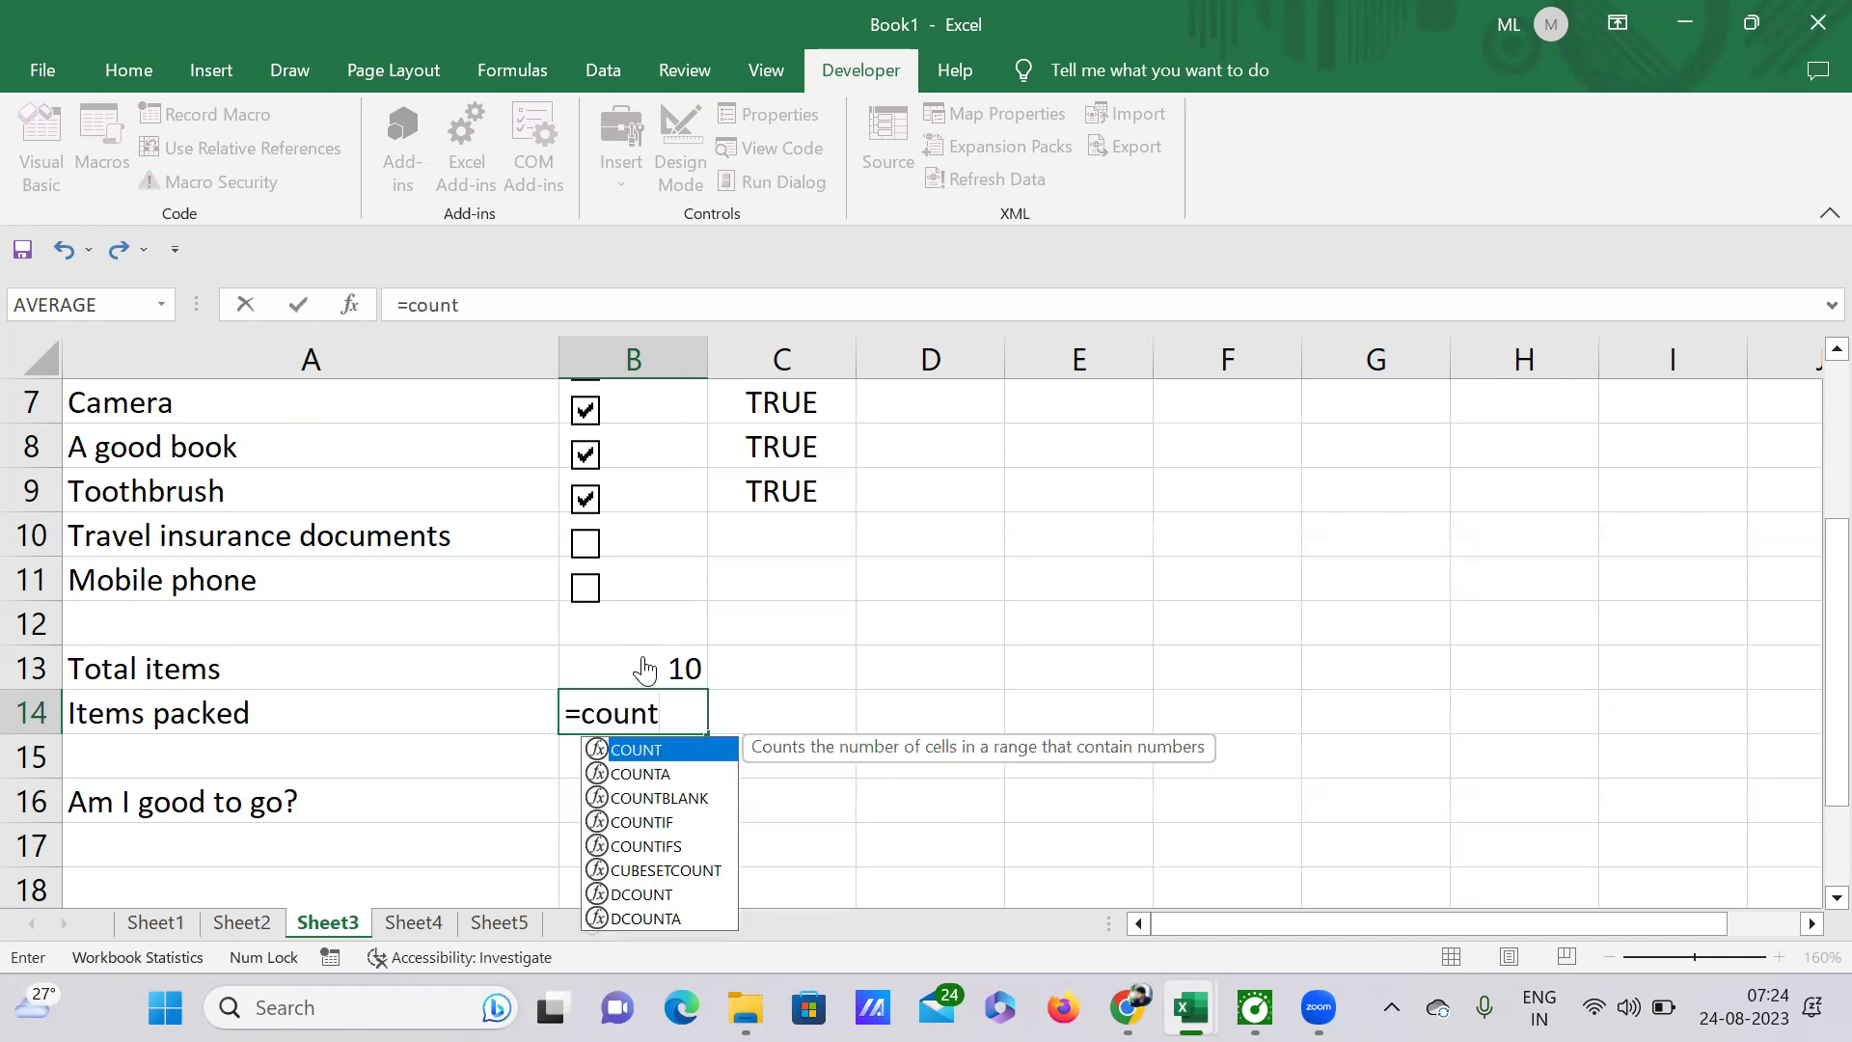
pyautogui.click(642, 823)
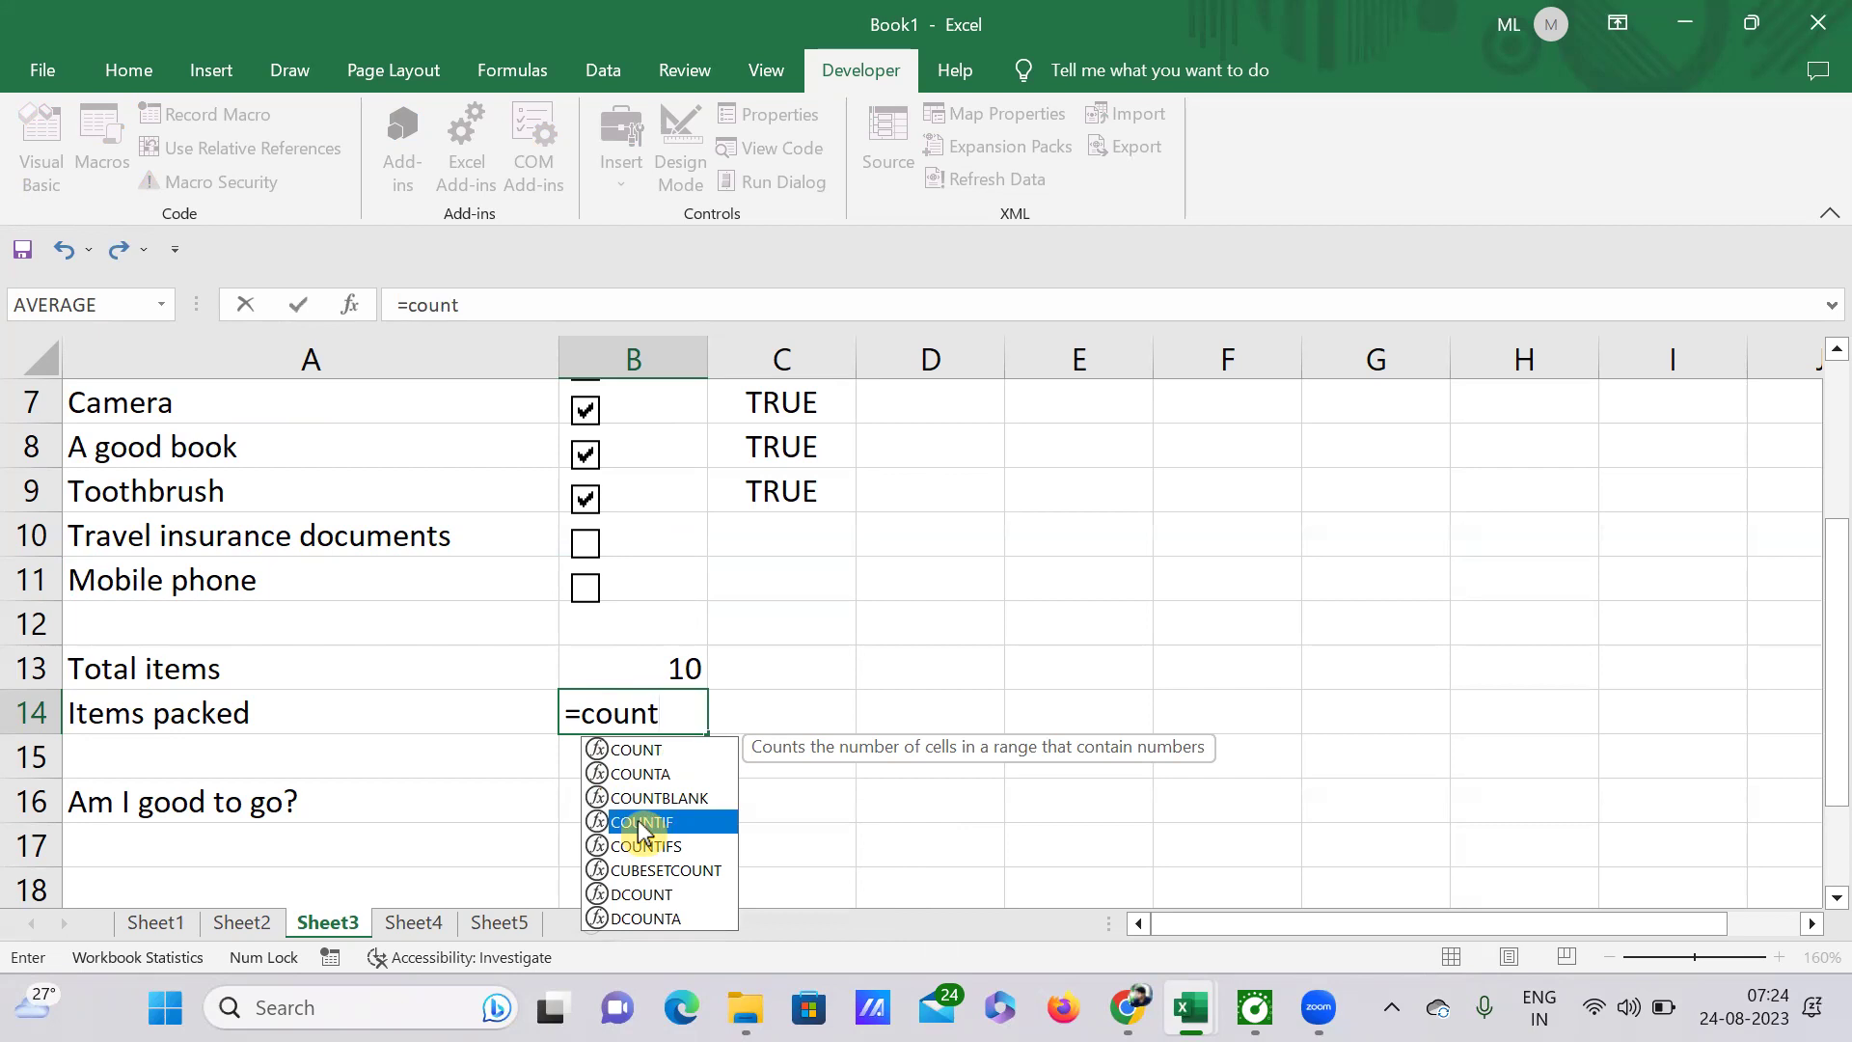
pyautogui.doubleClick(641, 822)
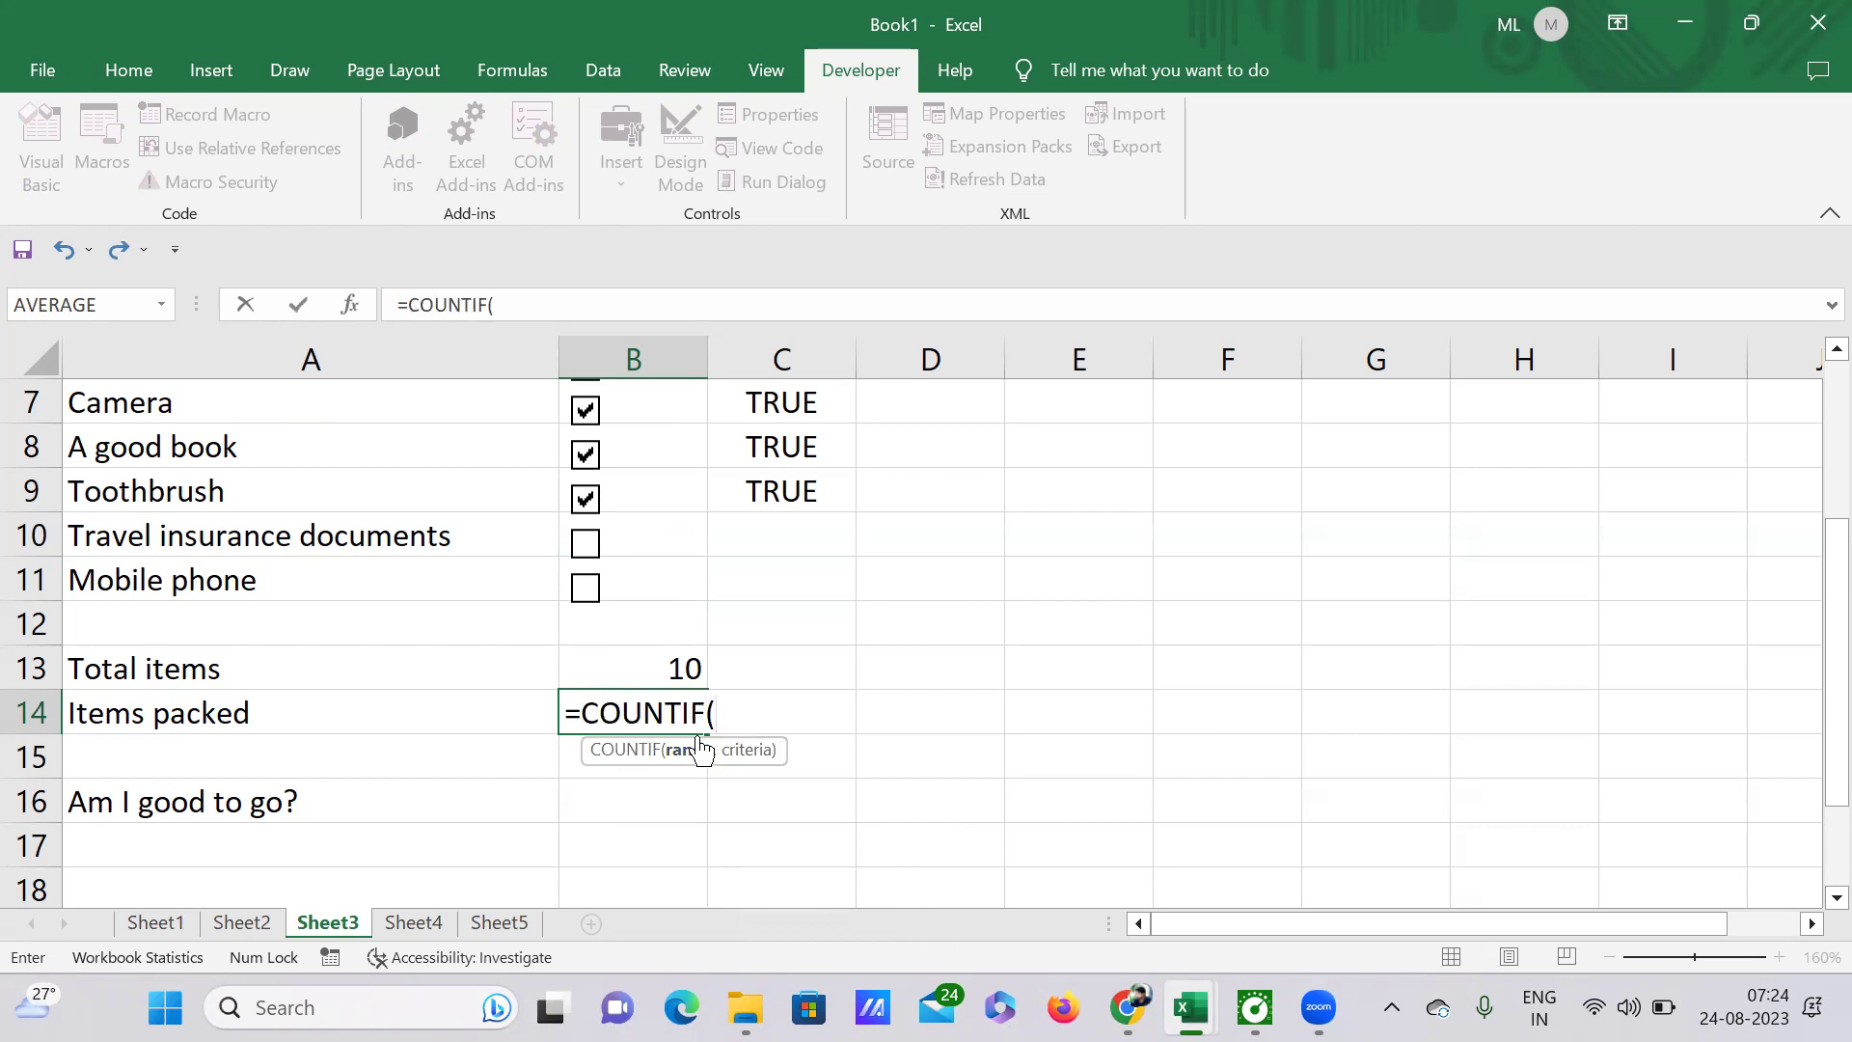
pyautogui.scroll(2, 700, 749)
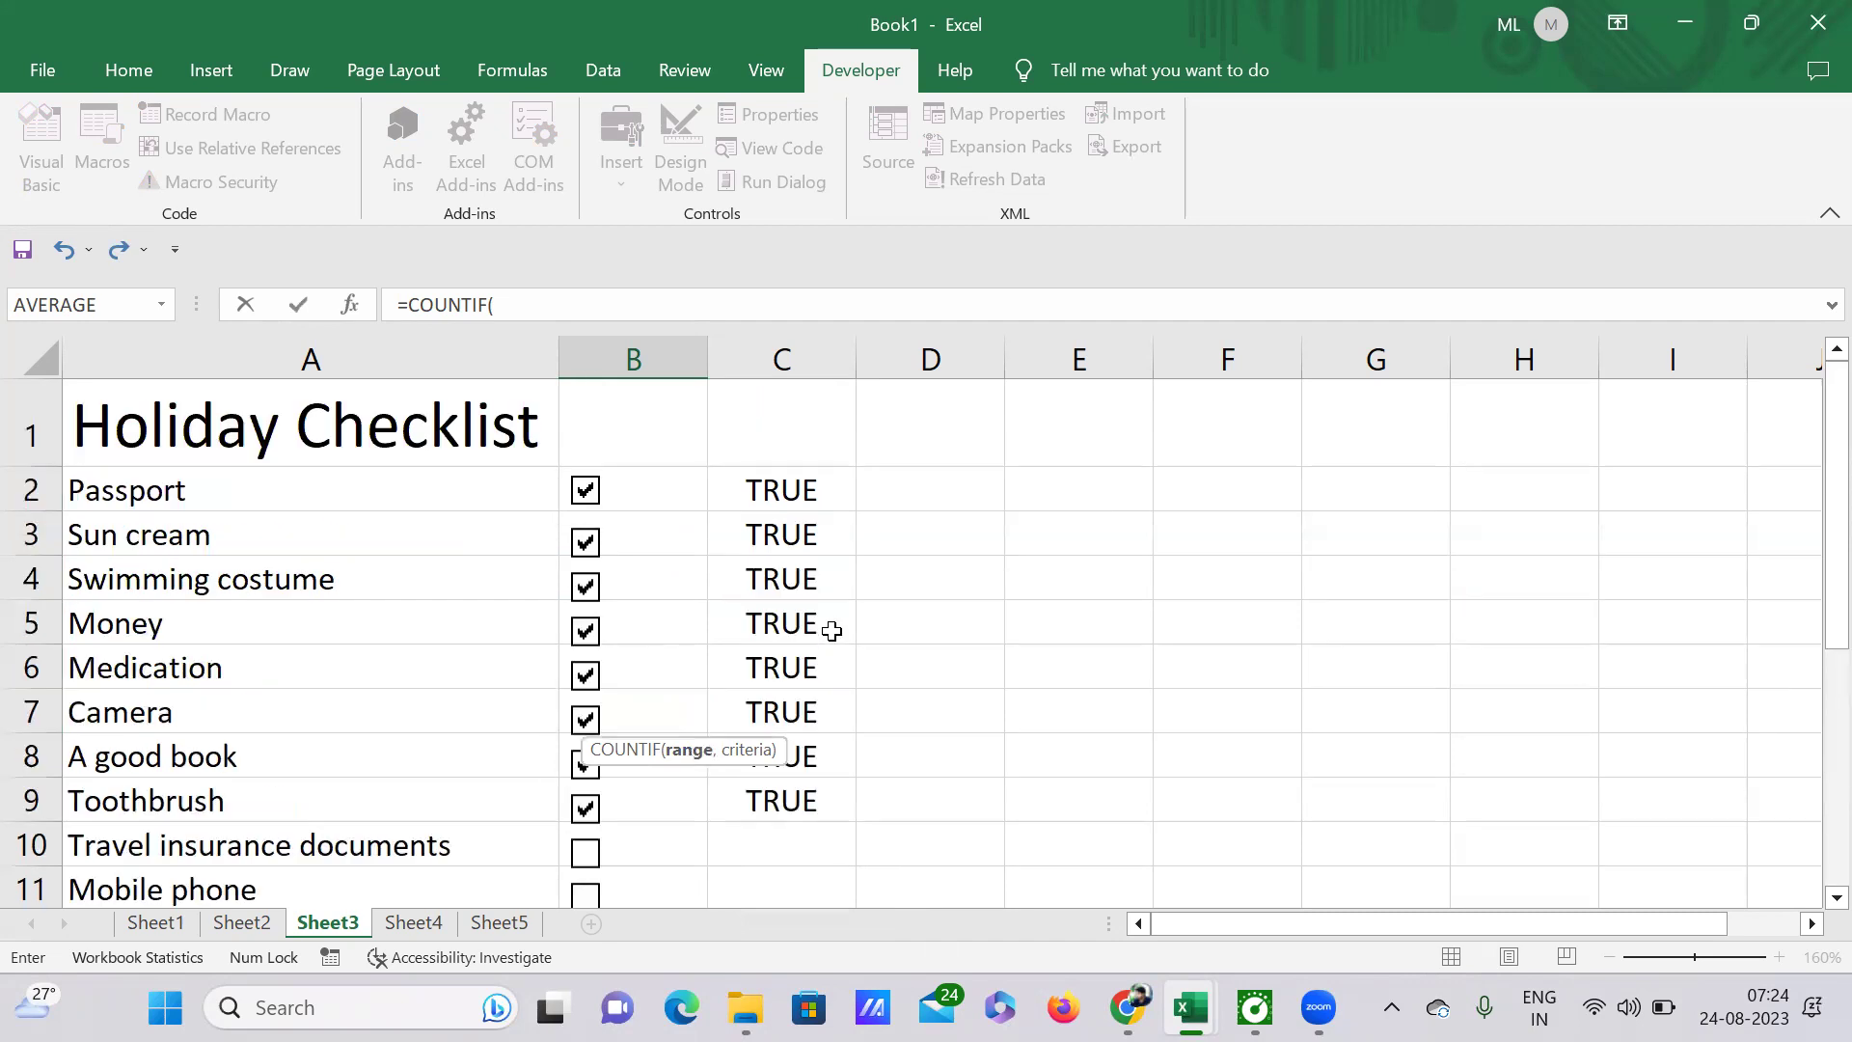
pyautogui.moveTo(790, 487); pyautogui.dragTo(806, 888)
pyautogui.scroll(-1, 875, 786)
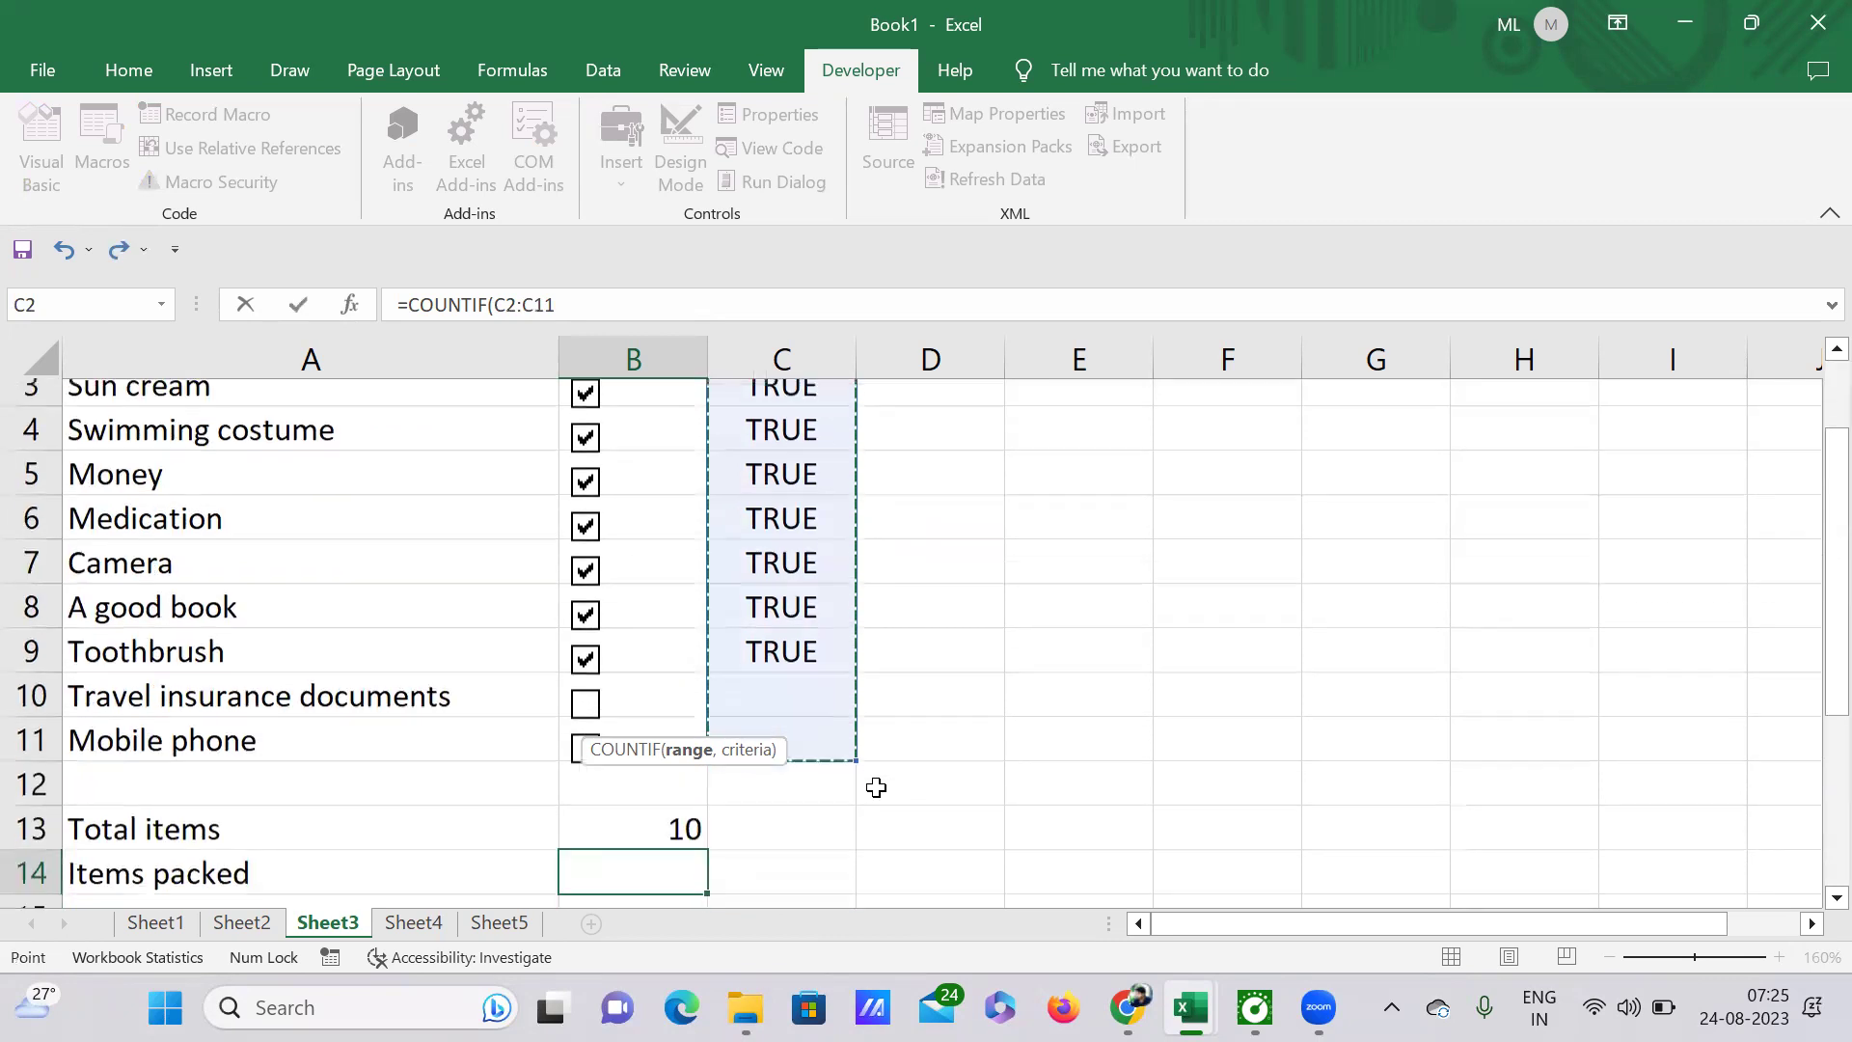
pyautogui.scroll(1, 876, 786)
pyautogui.scroll(-2, 875, 786)
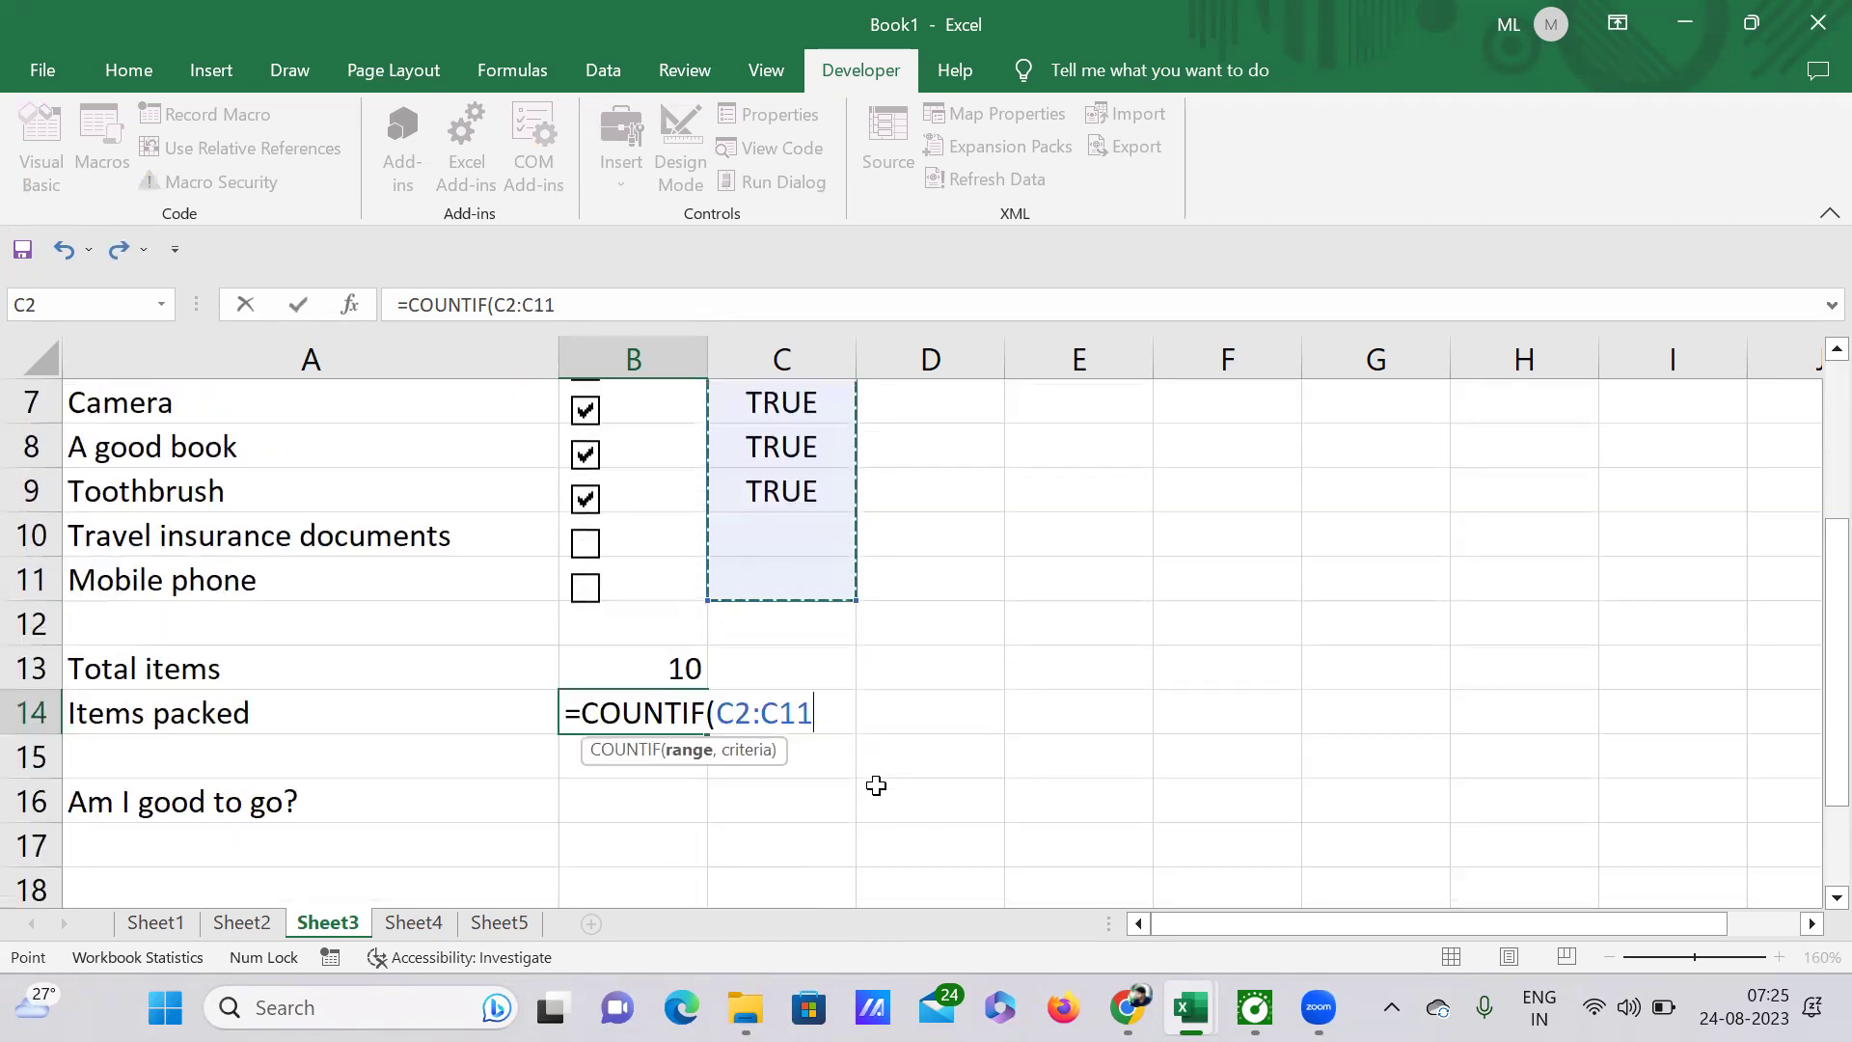
pyautogui.write(',')
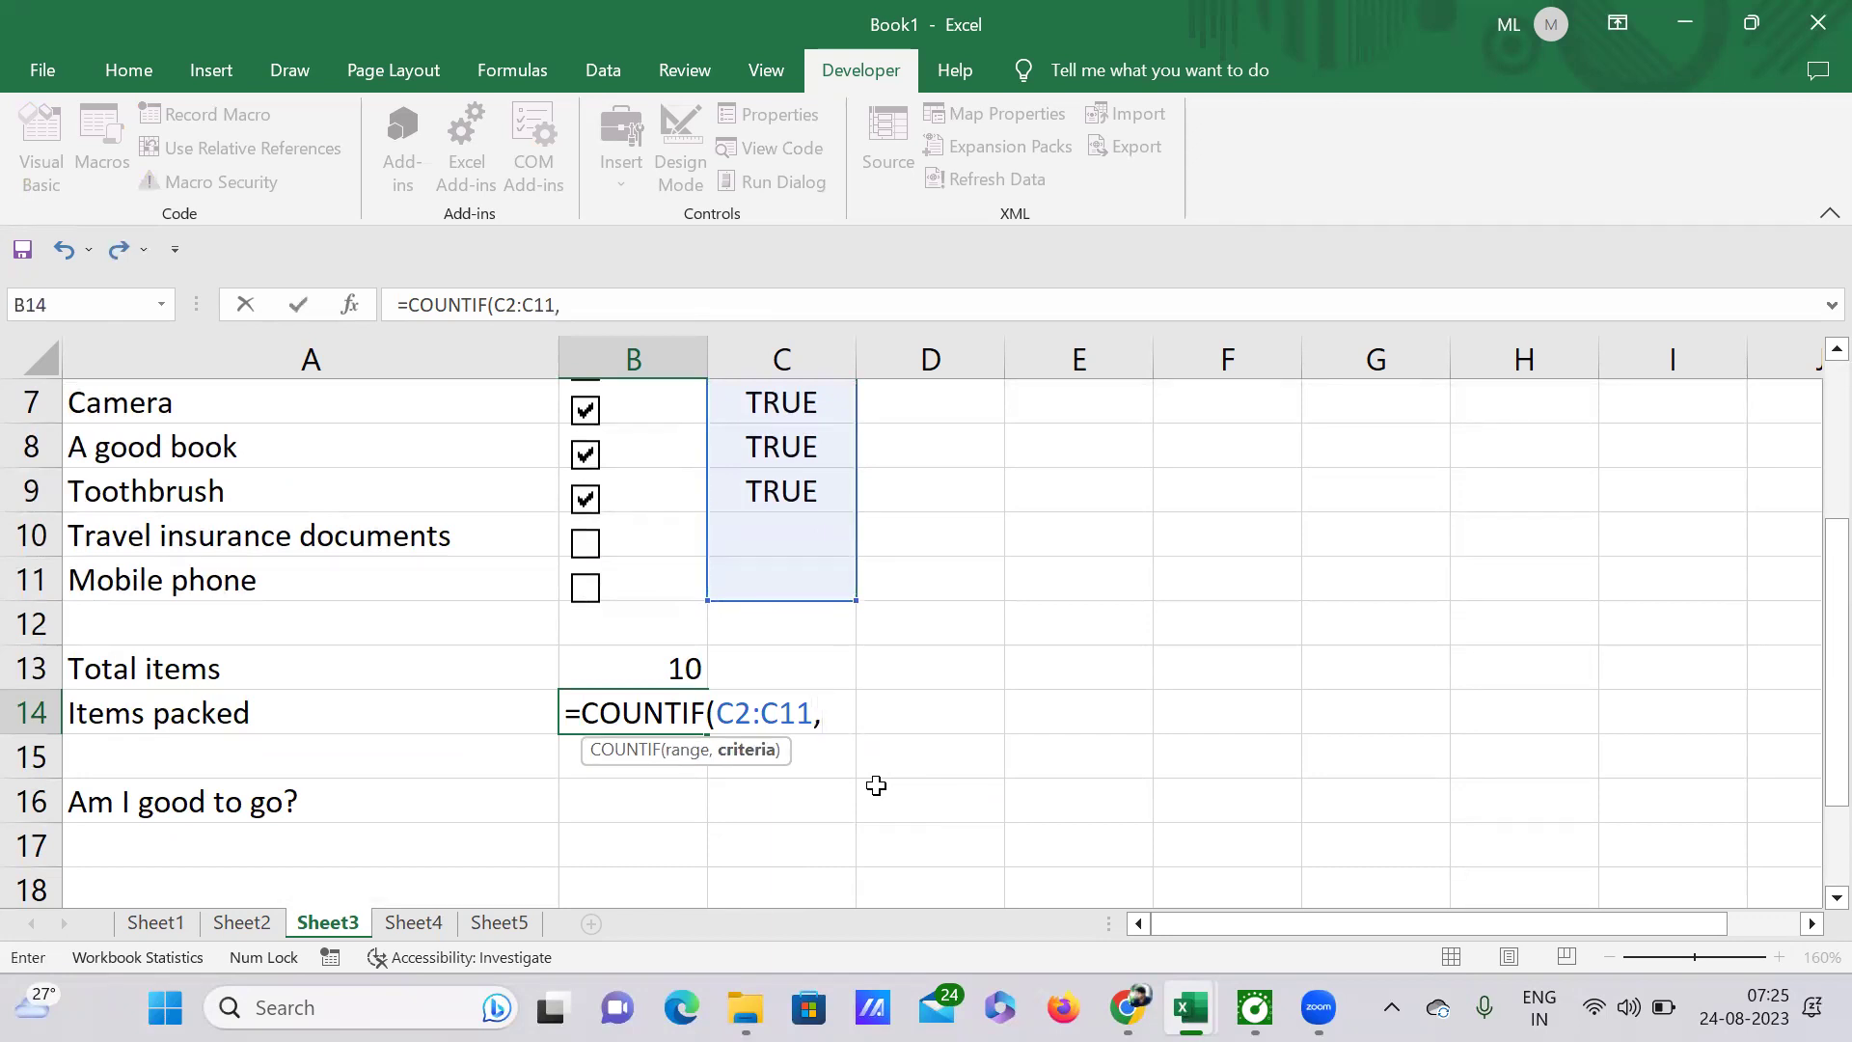
pyautogui.write('T')
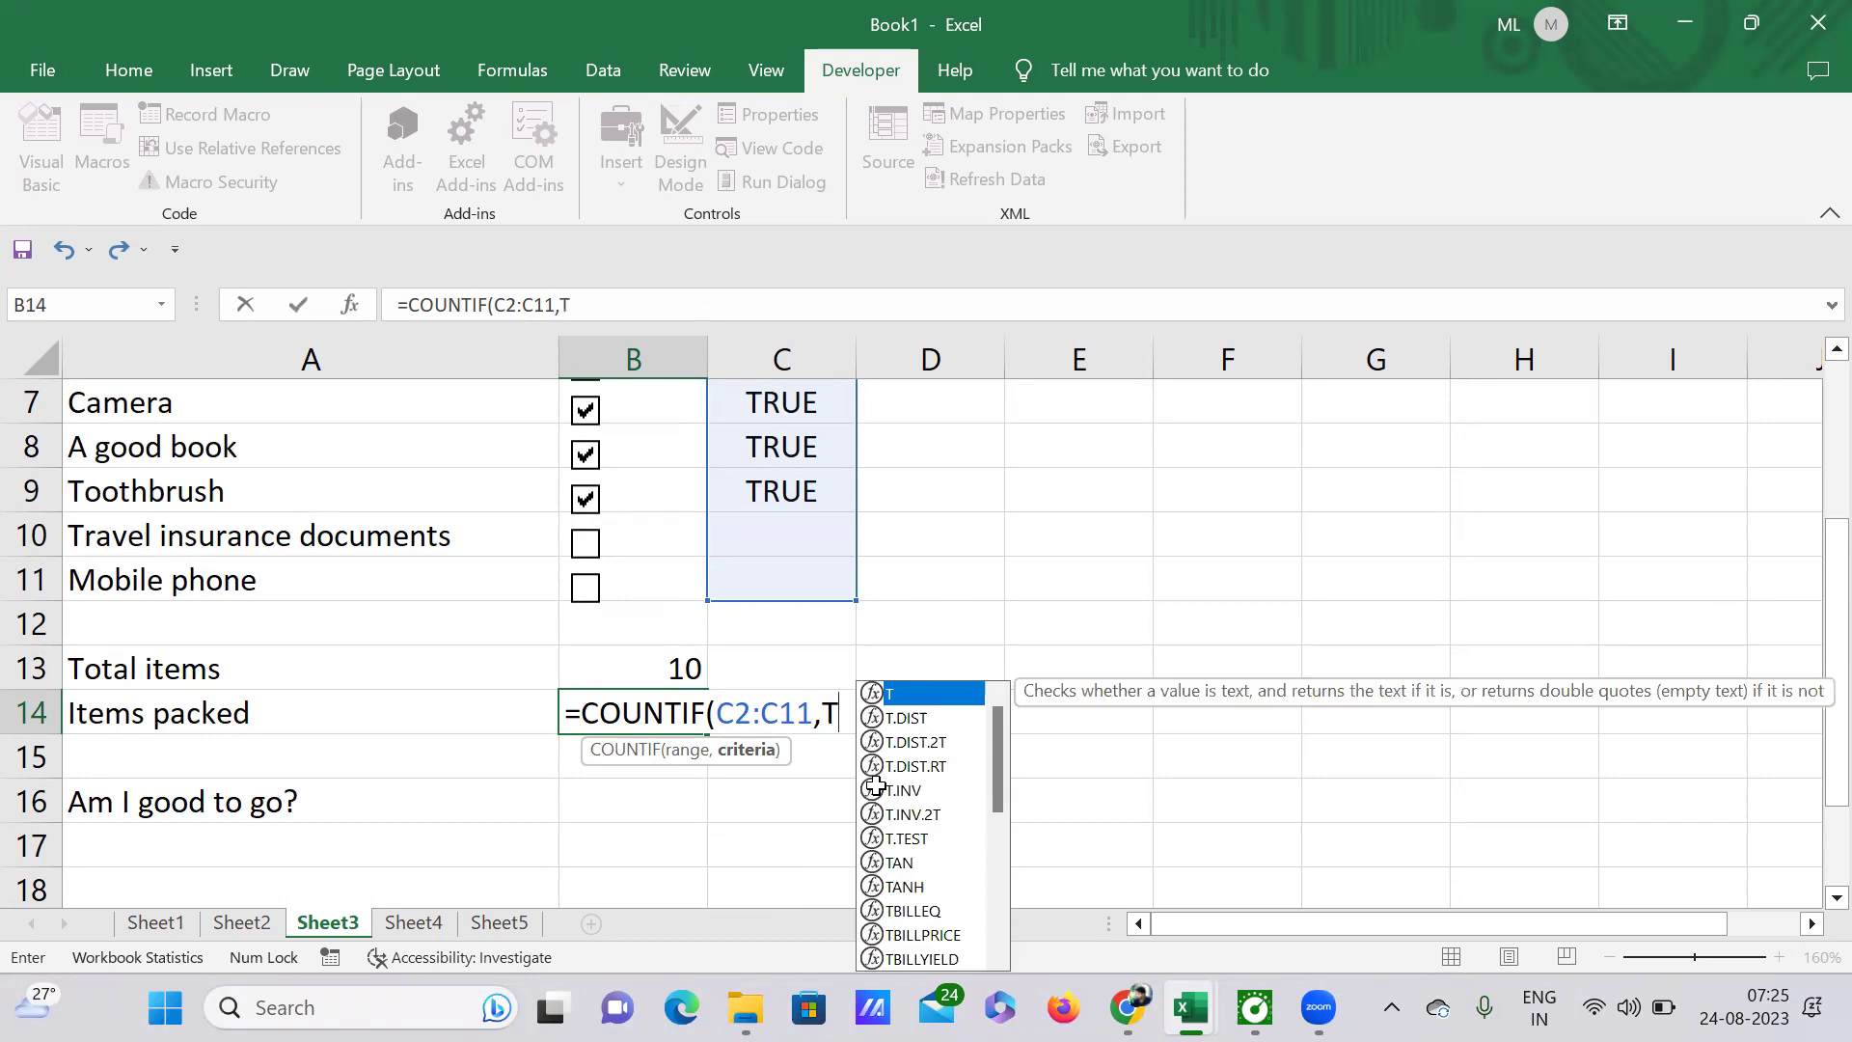
pyautogui.write('r')
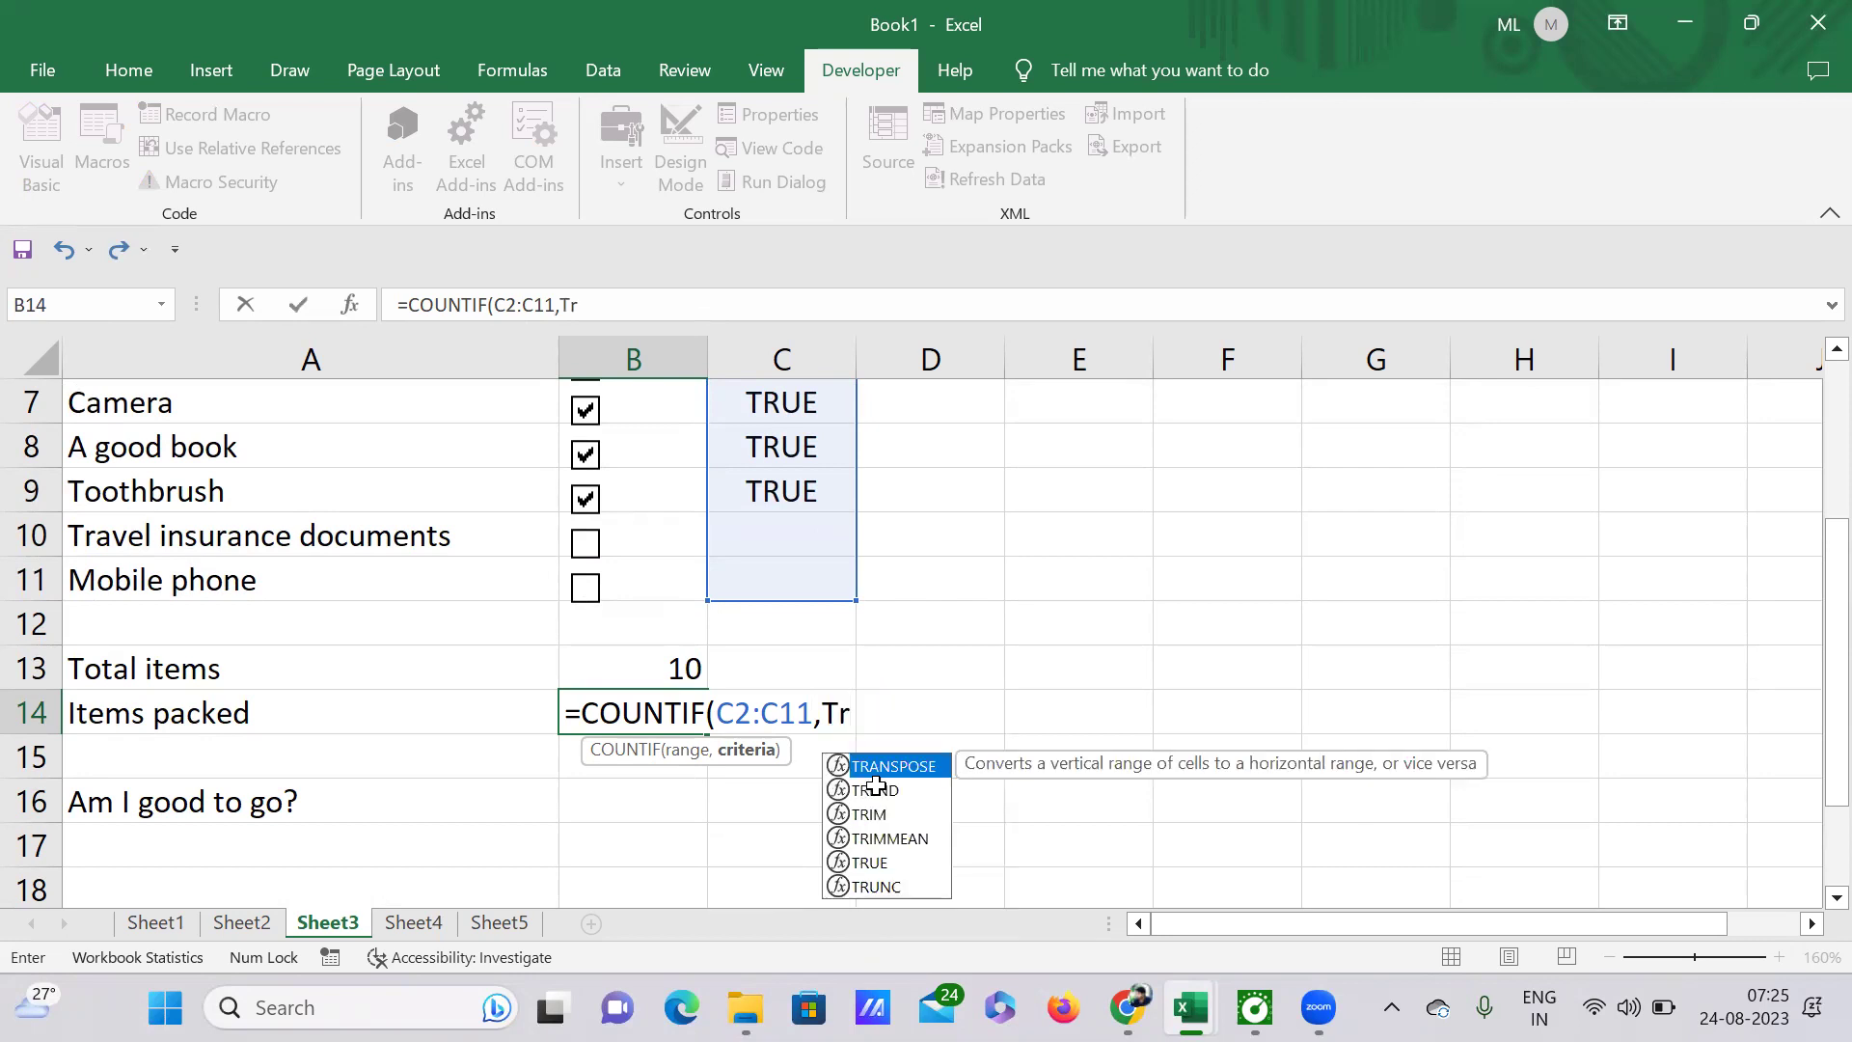
pyautogui.write('u')
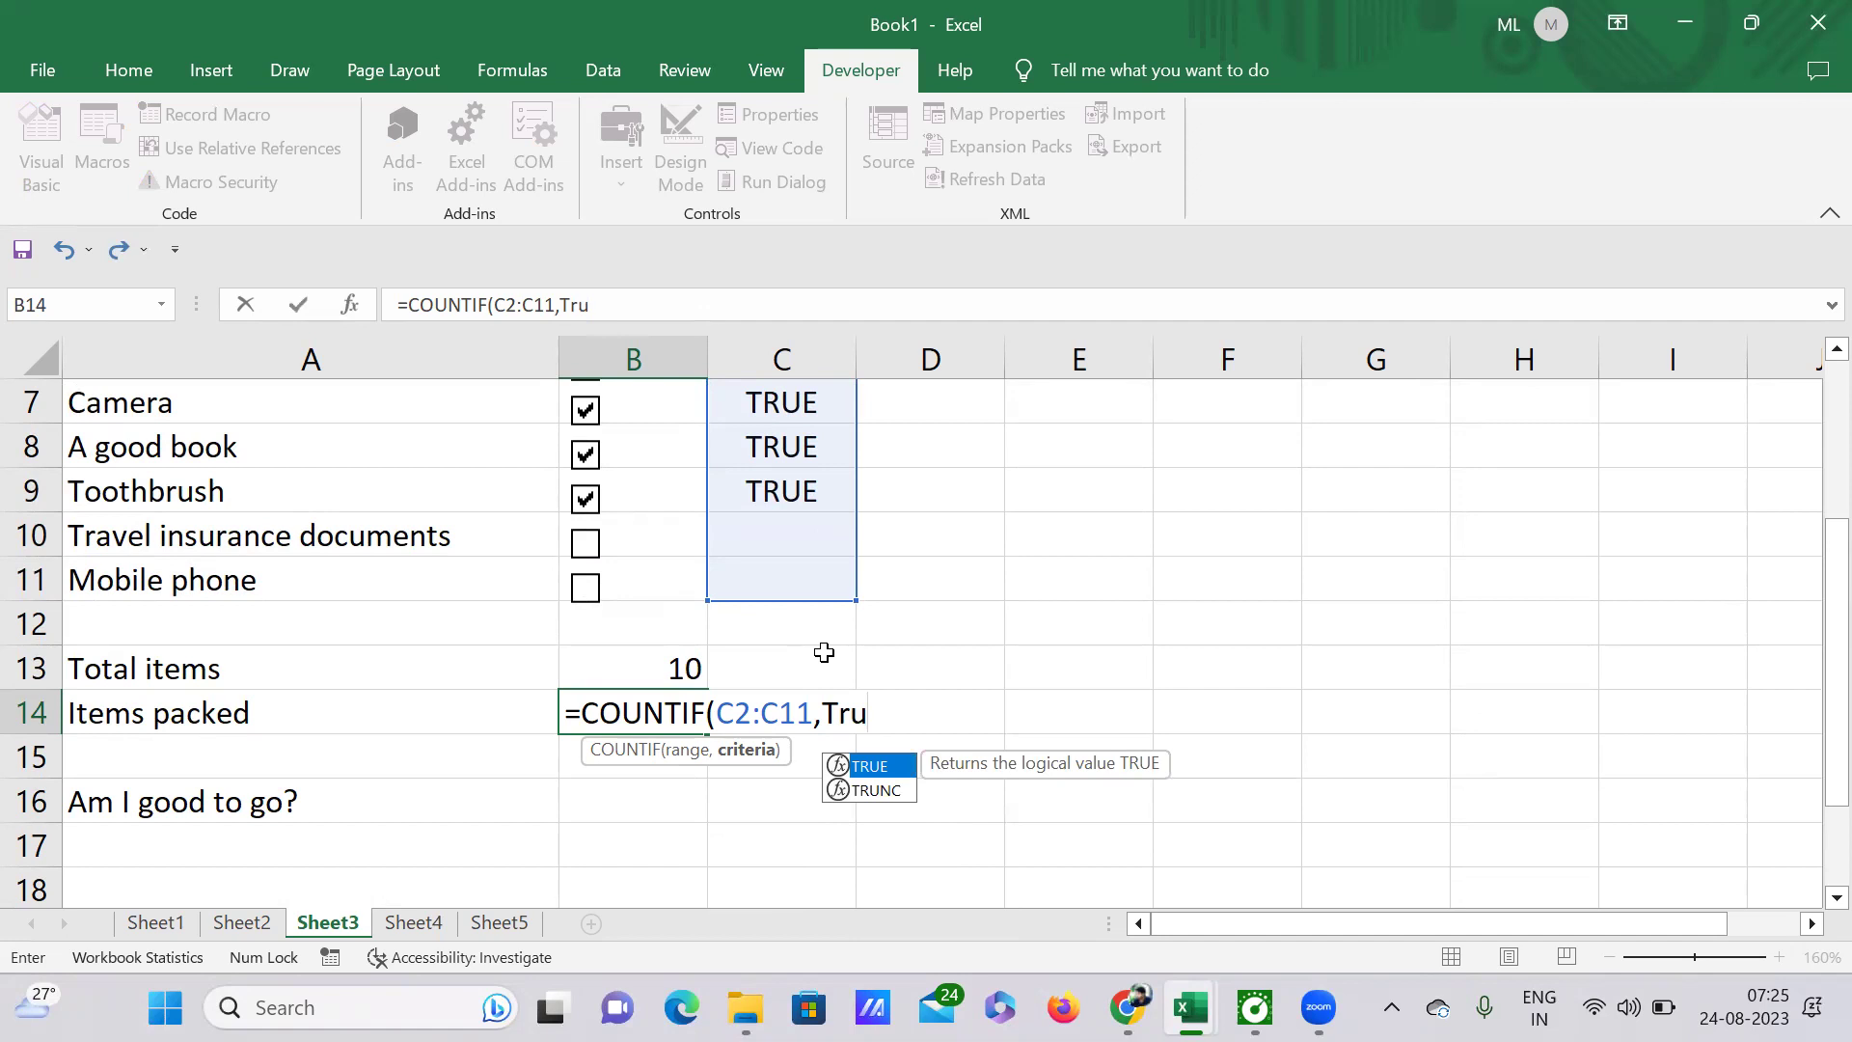
pyautogui.doubleClick(880, 765)
pyautogui.write(')')
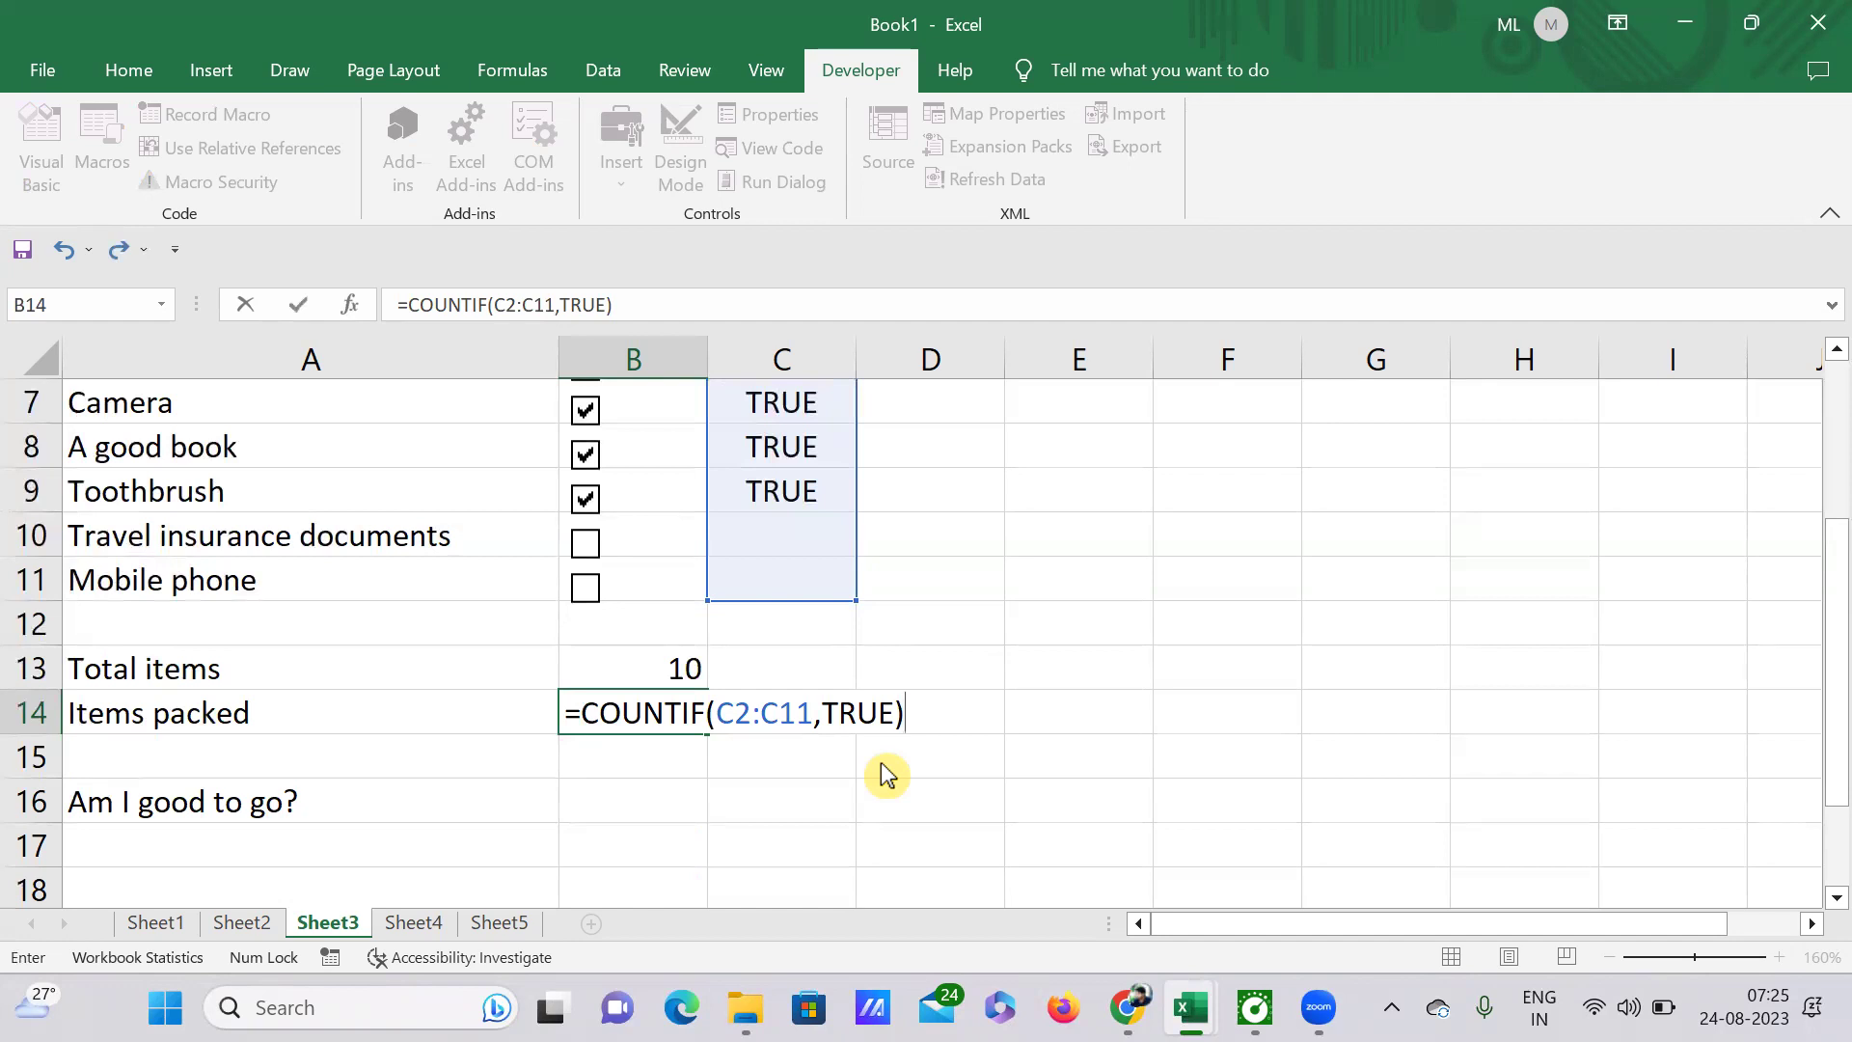
pyautogui.press('Return')
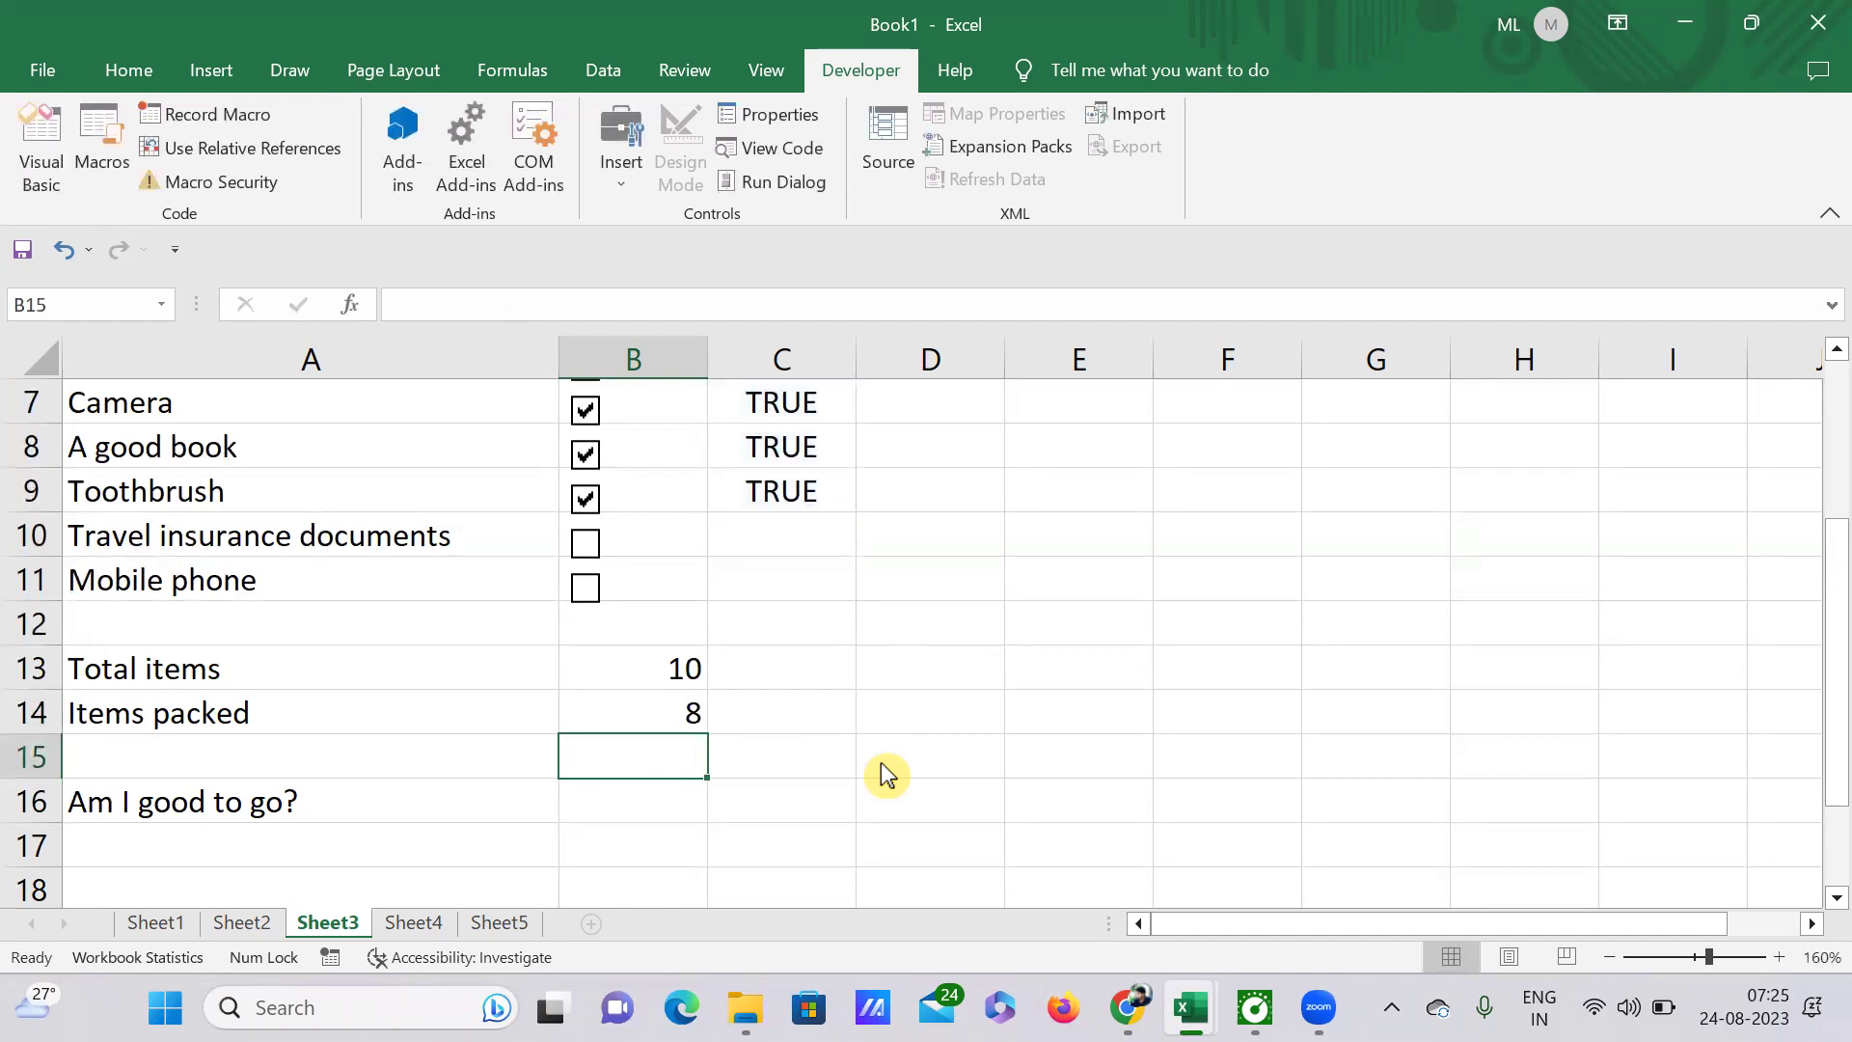
# Step: Review B14's formula, then select the empty answer cell B16
pyautogui.press('Up')
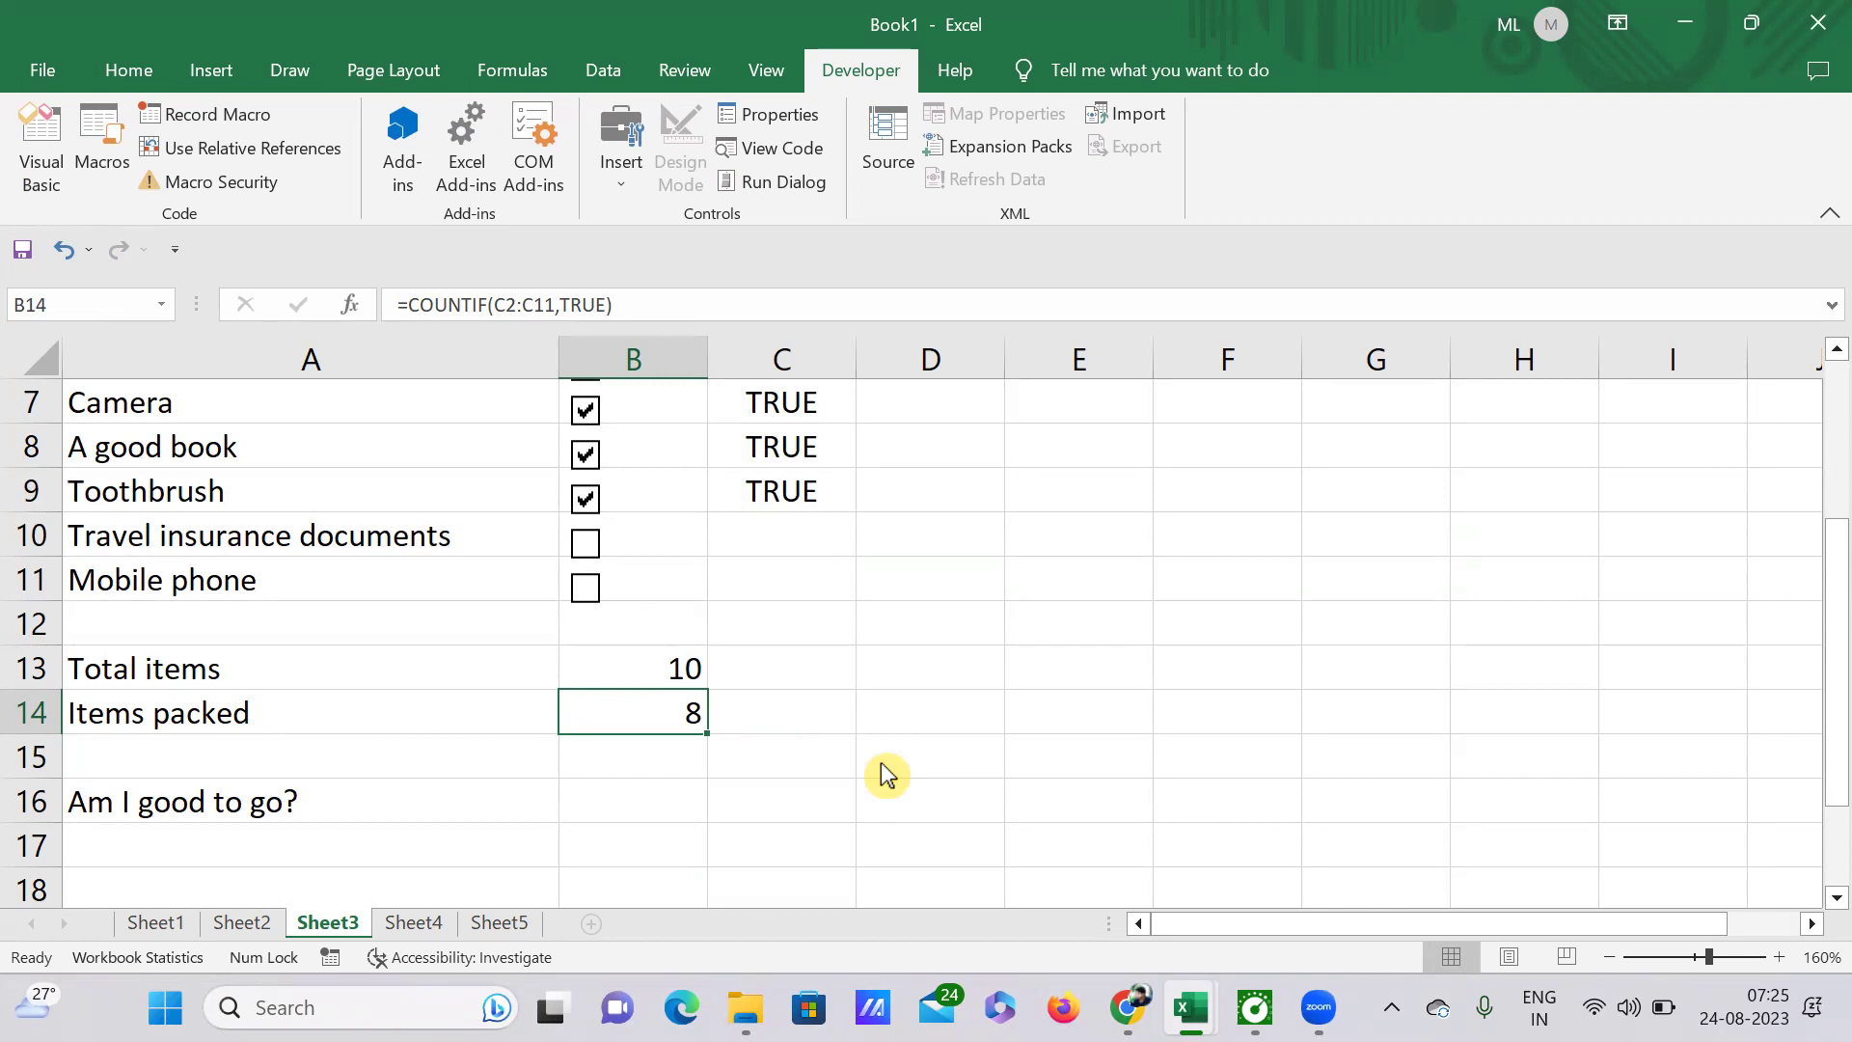
pyautogui.scroll(-1, 881, 763)
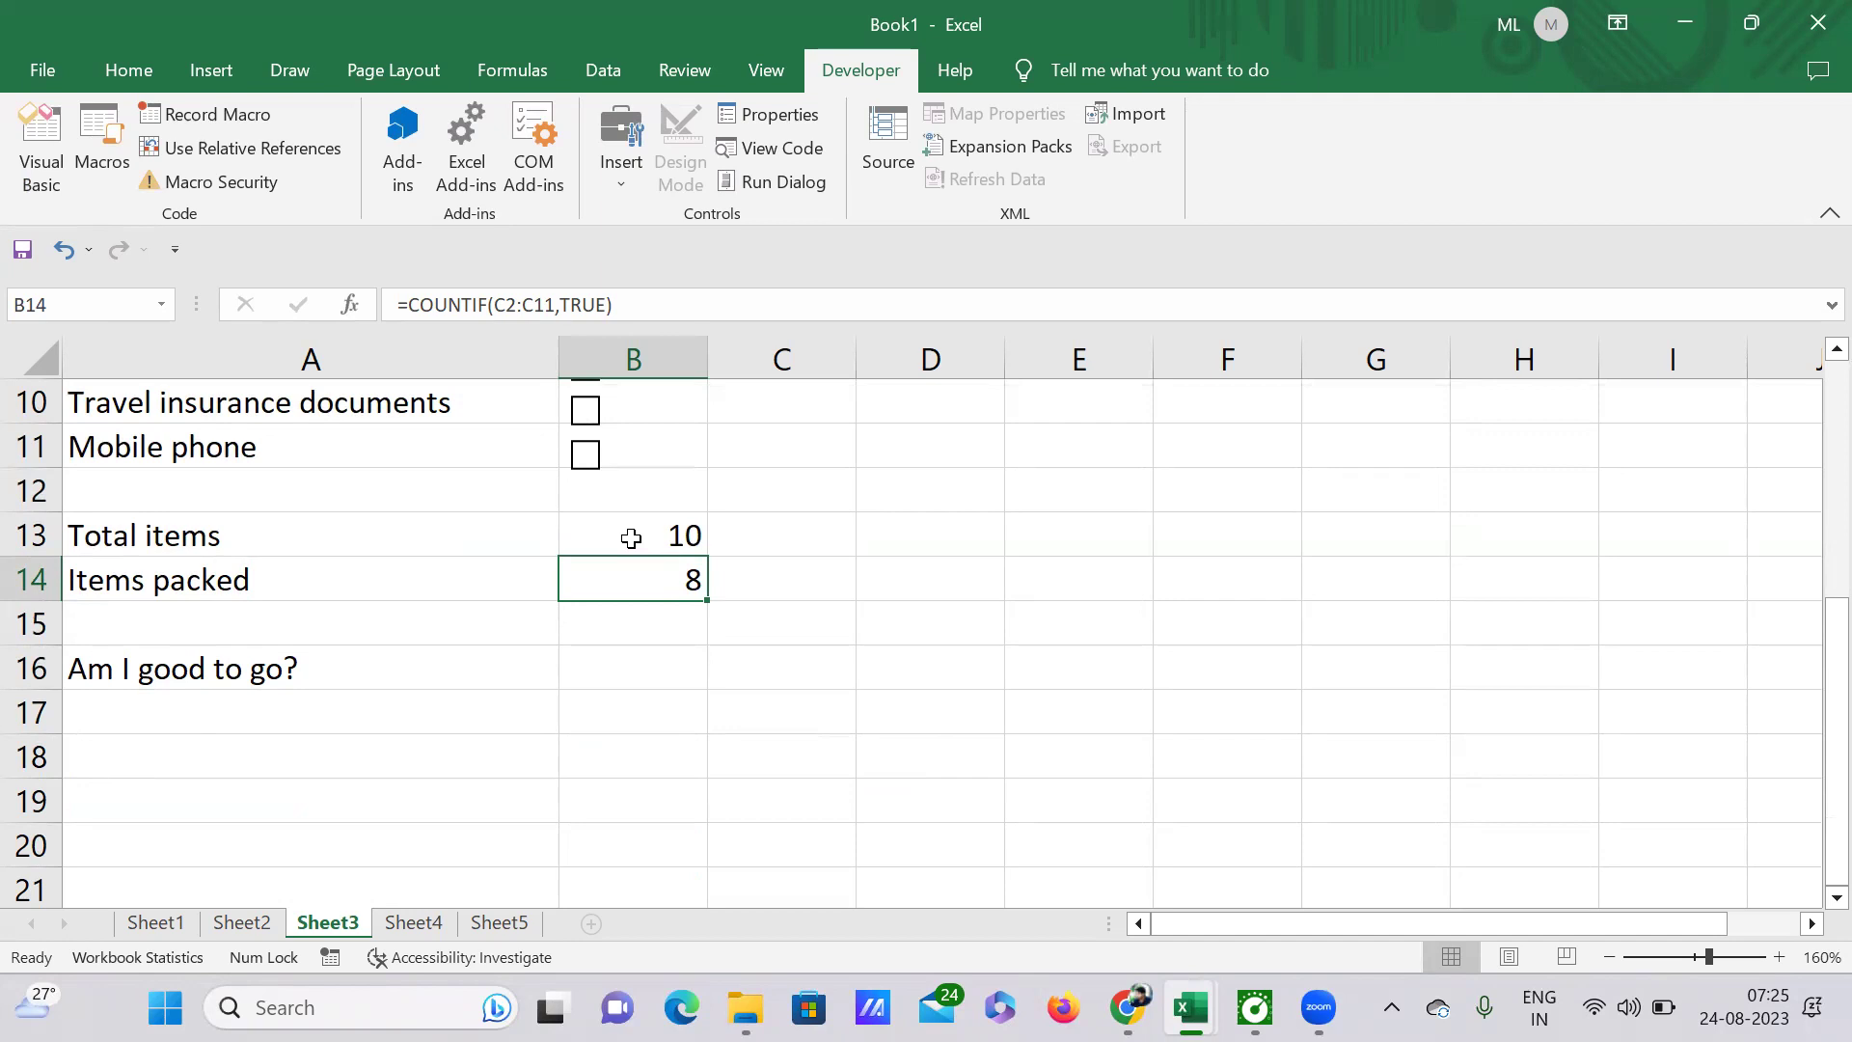
pyautogui.click(569, 655)
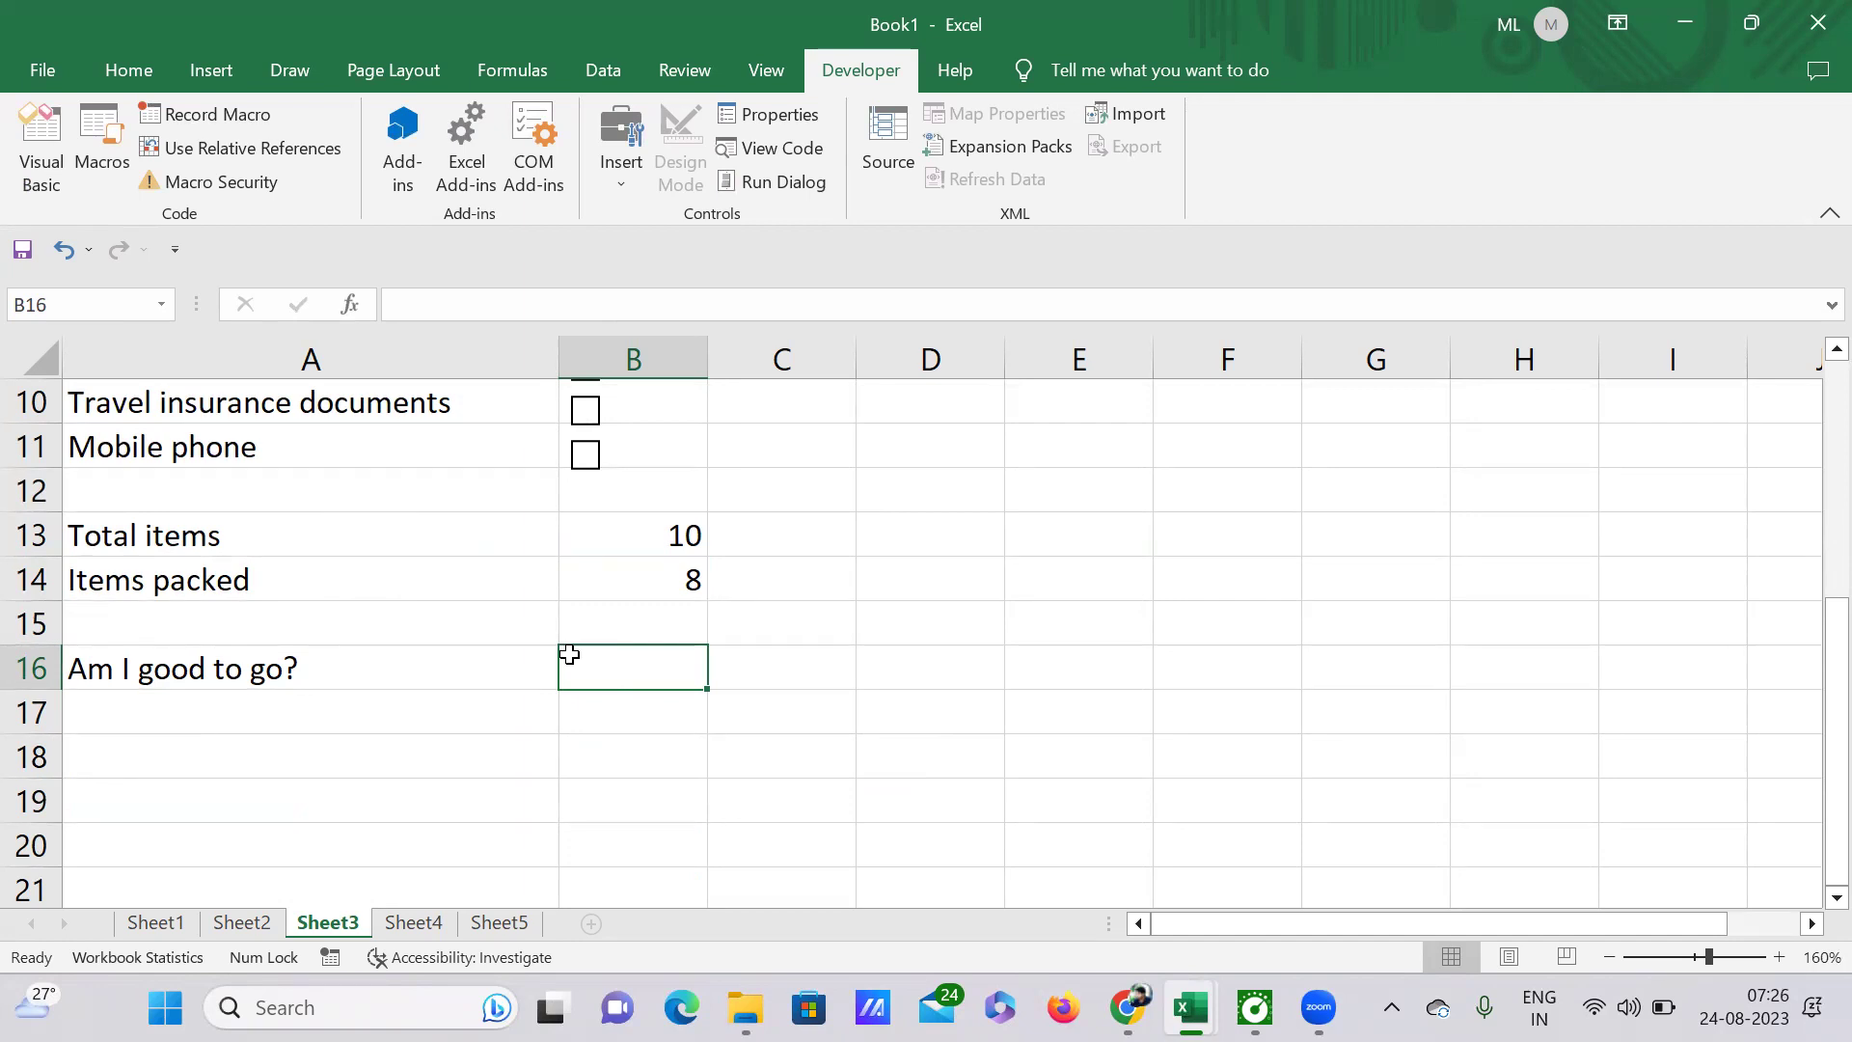
# Step: Start the IF formula in B16 with the test B13=B14
pyautogui.write('=')
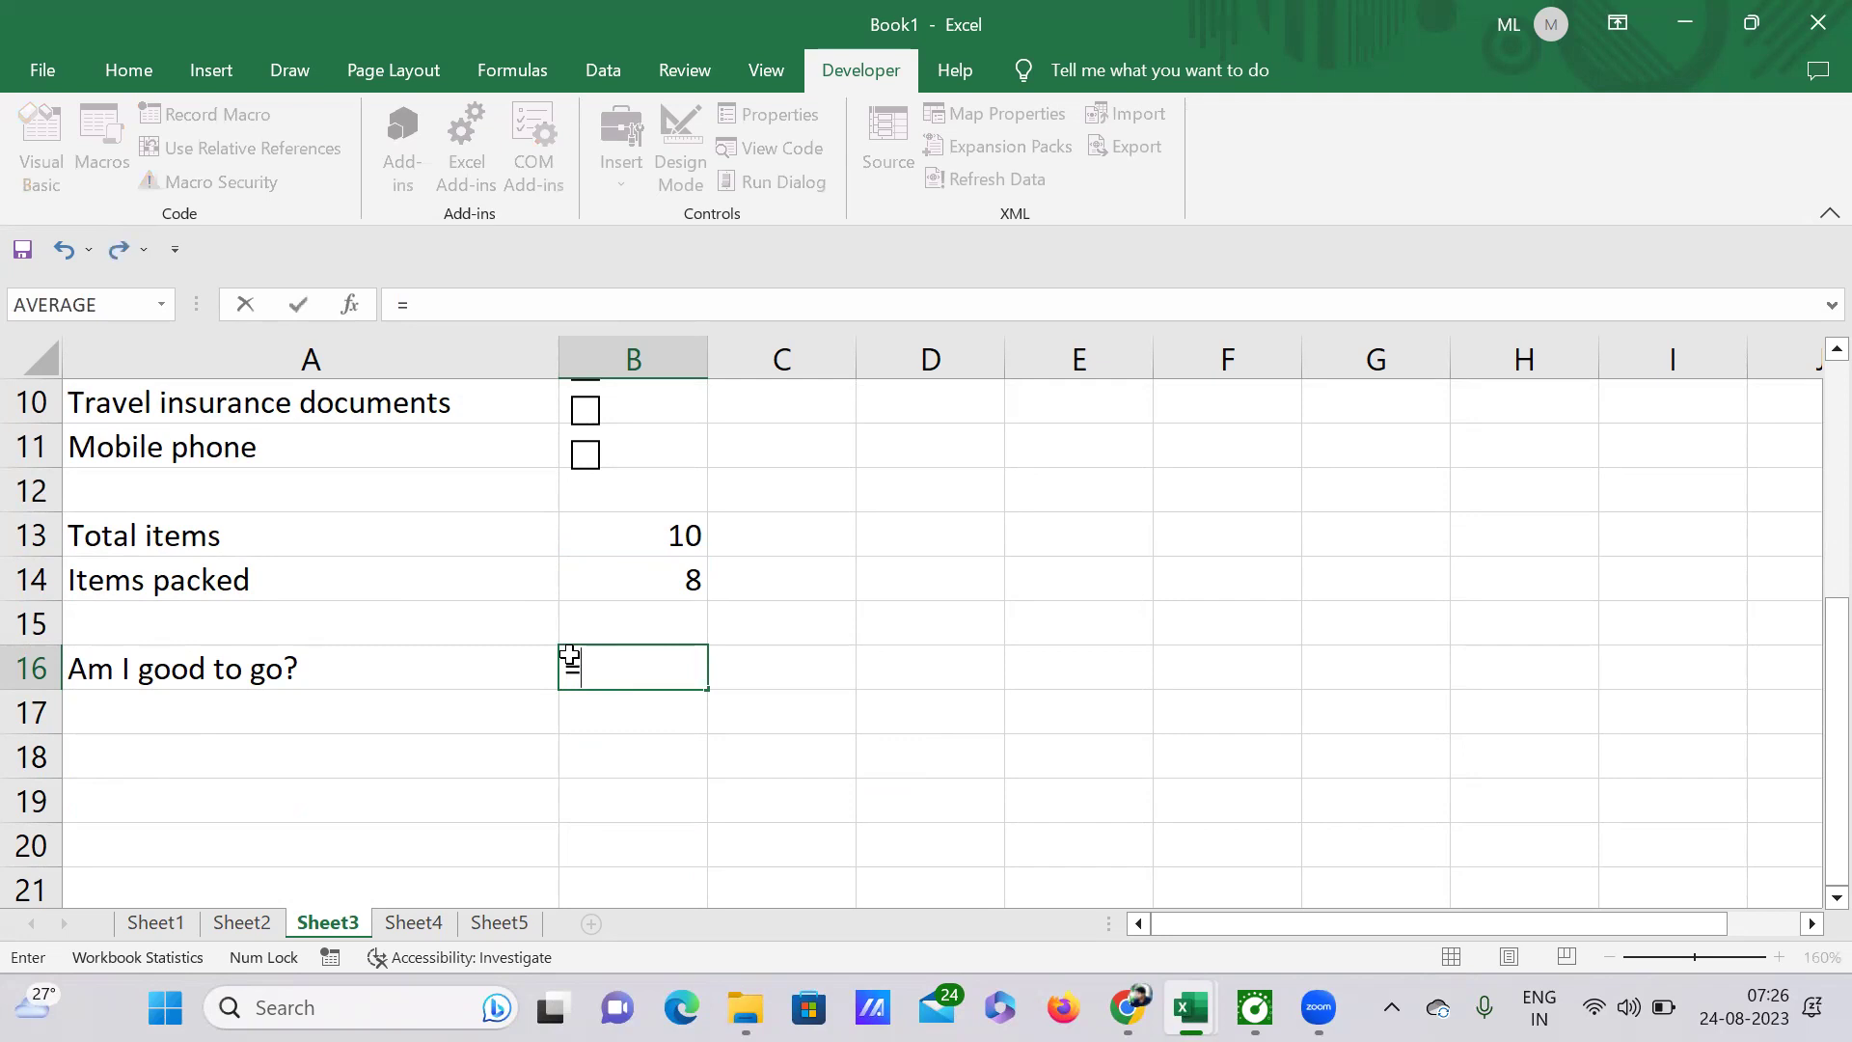
pyautogui.write('i')
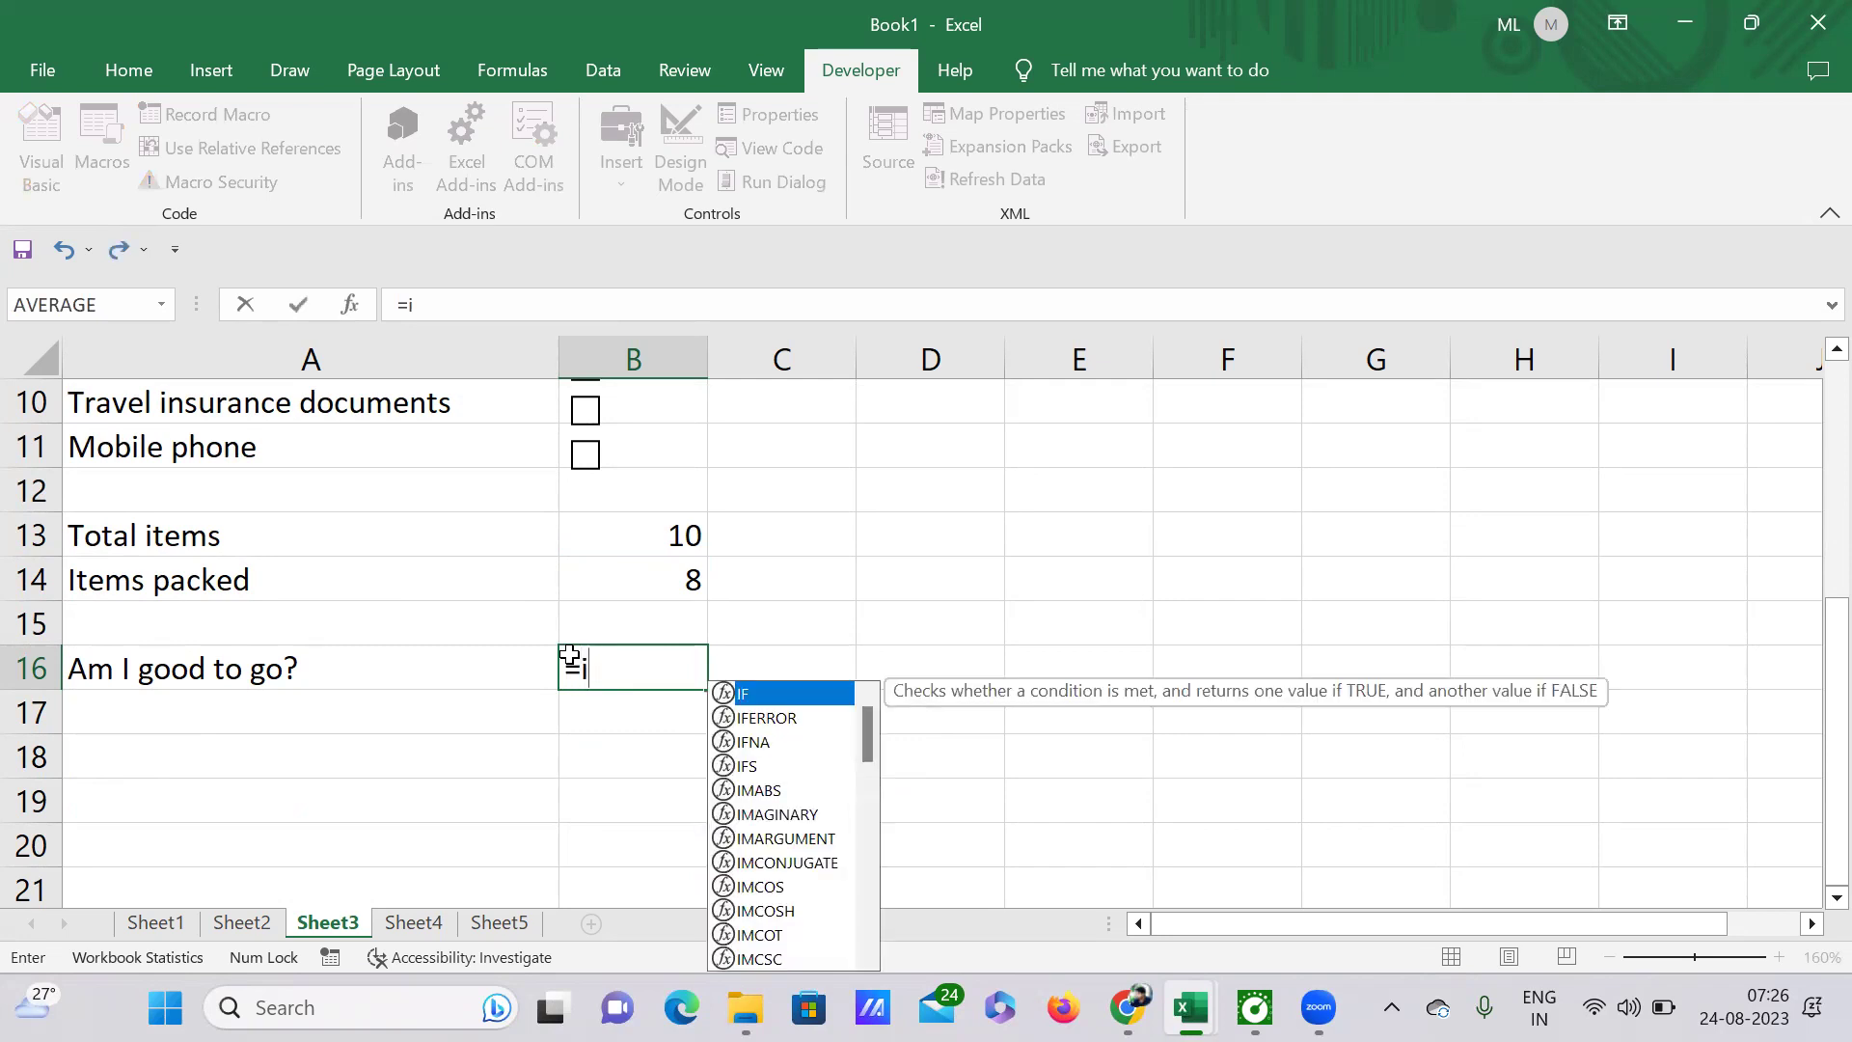
pyautogui.write('f')
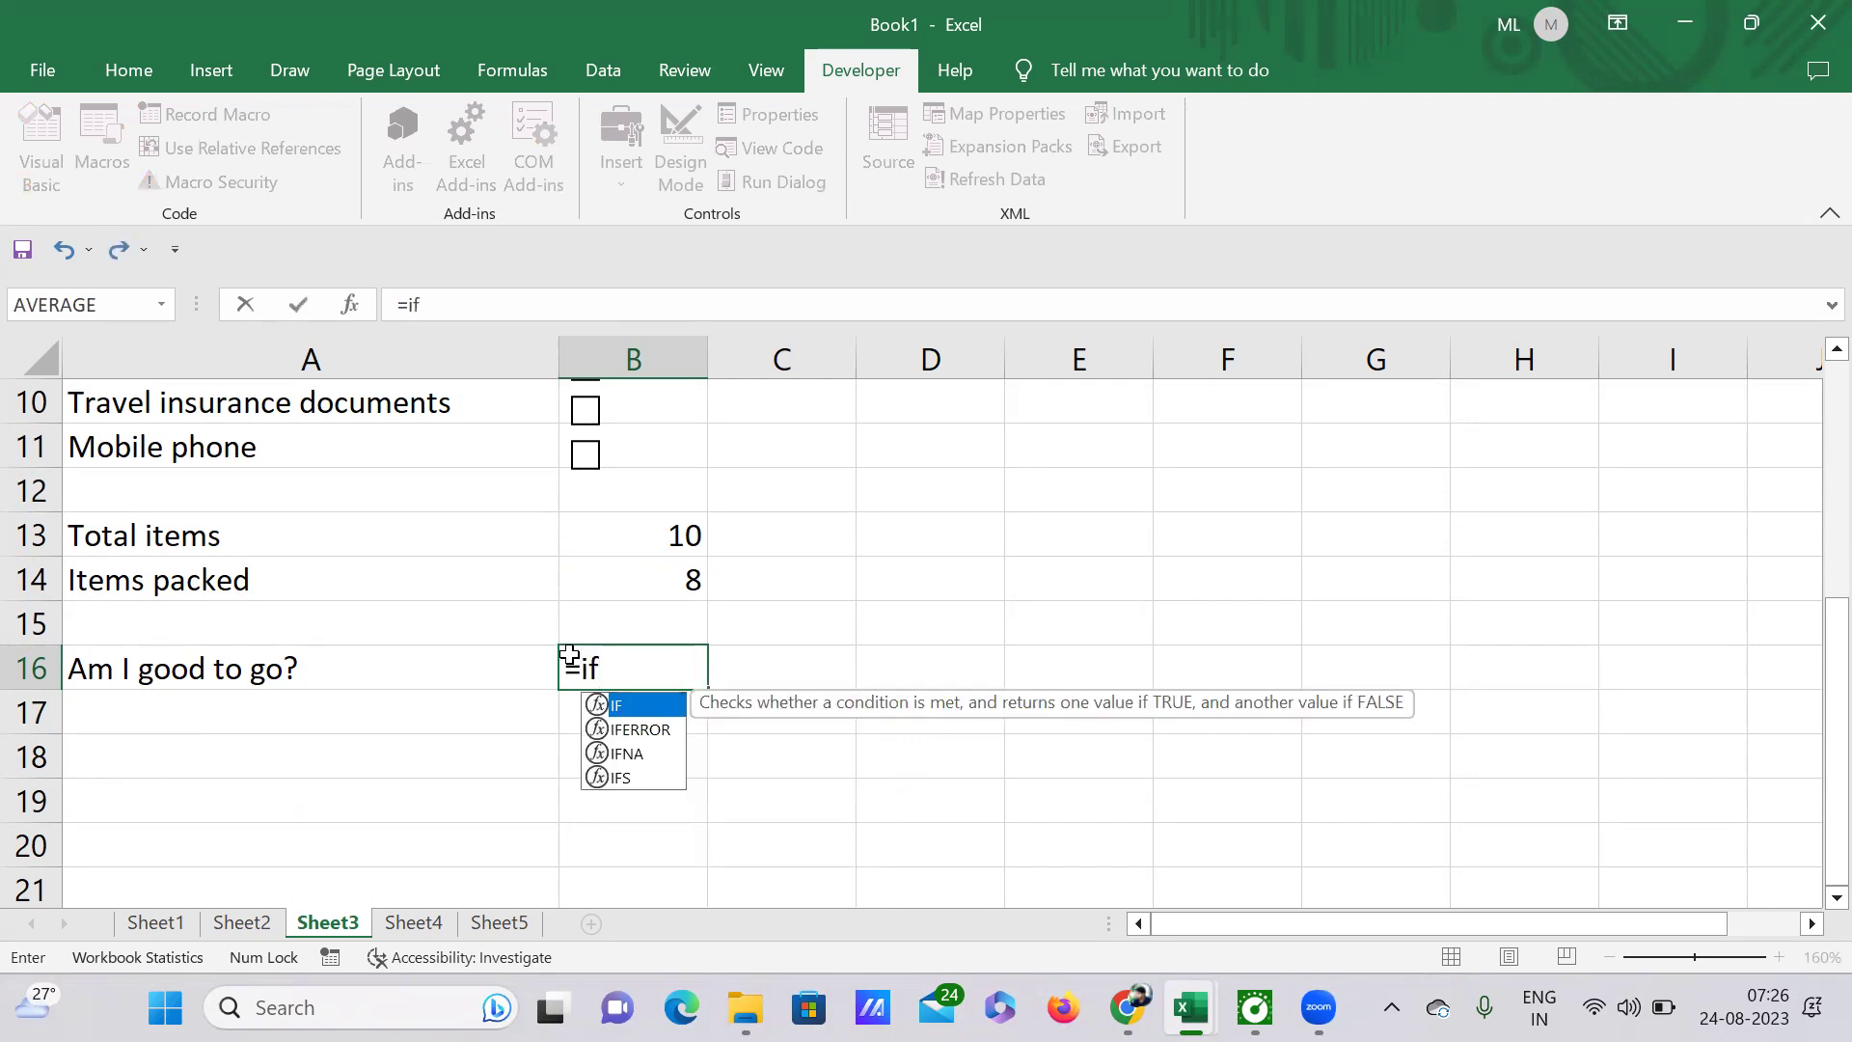
pyautogui.write('(')
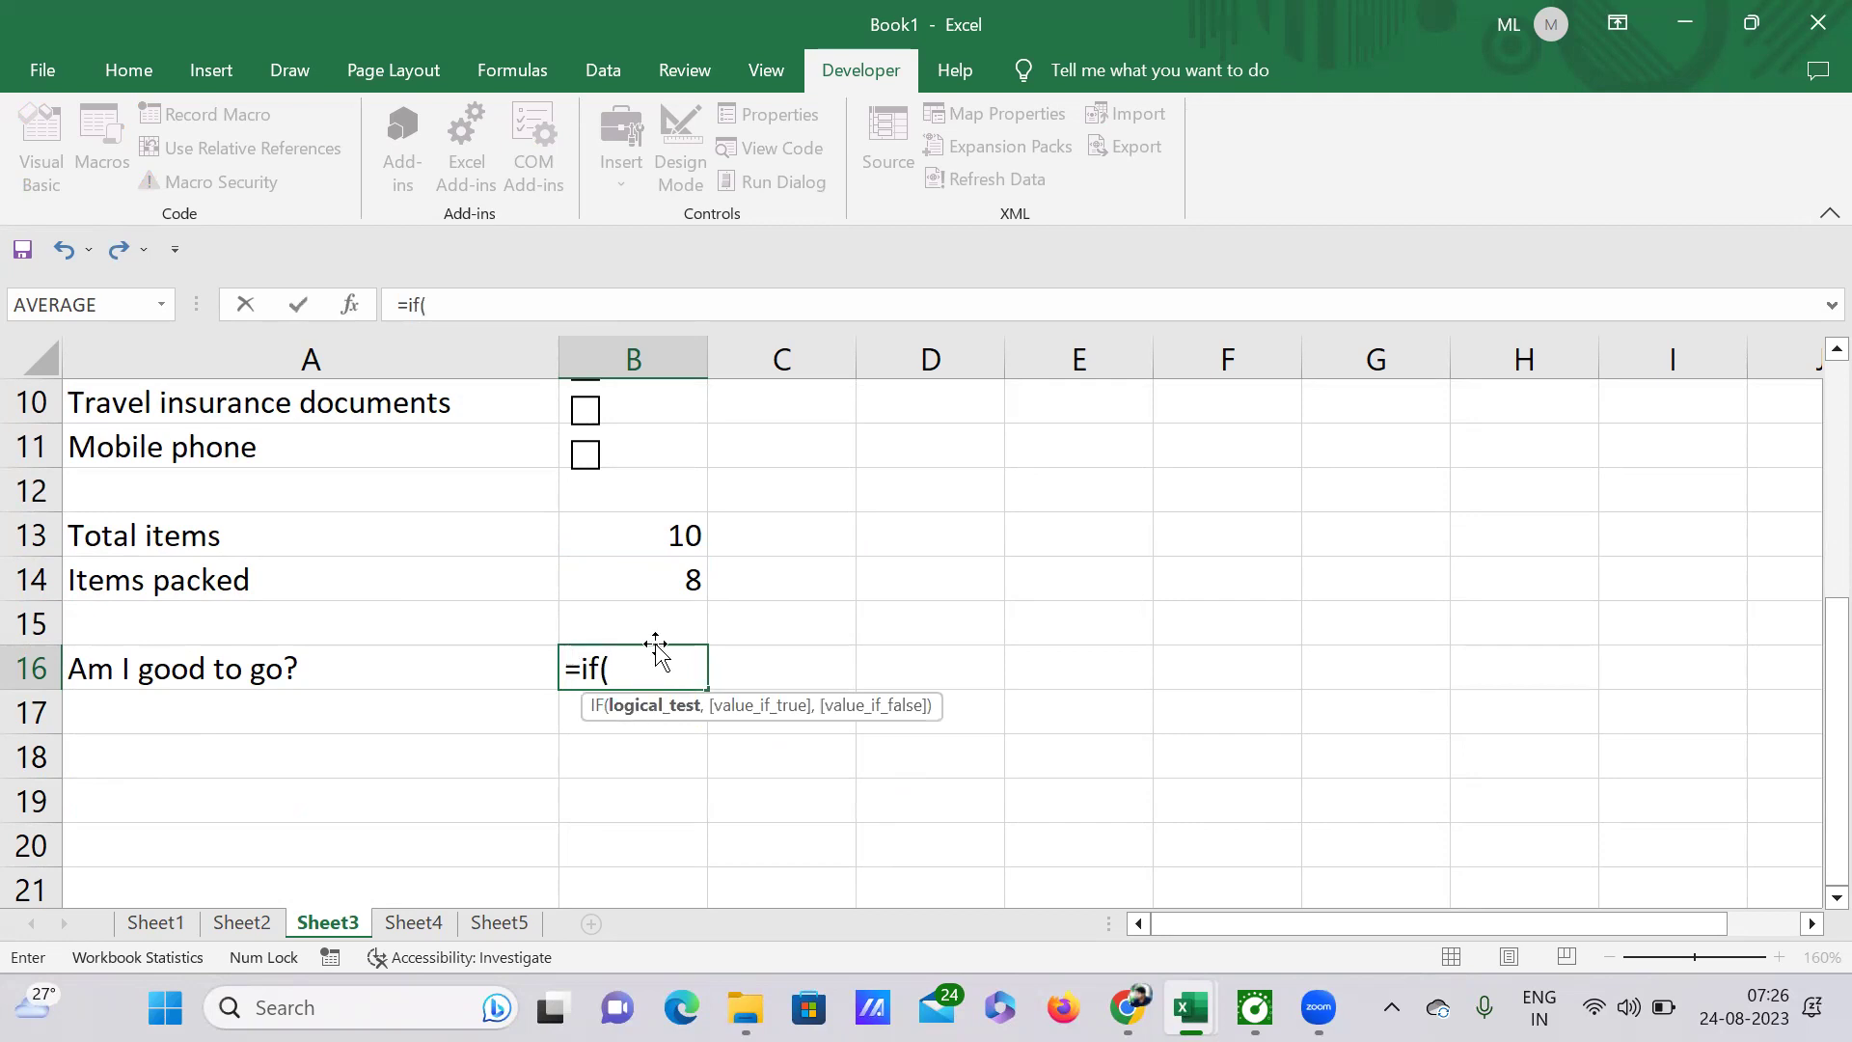
pyautogui.click(654, 537)
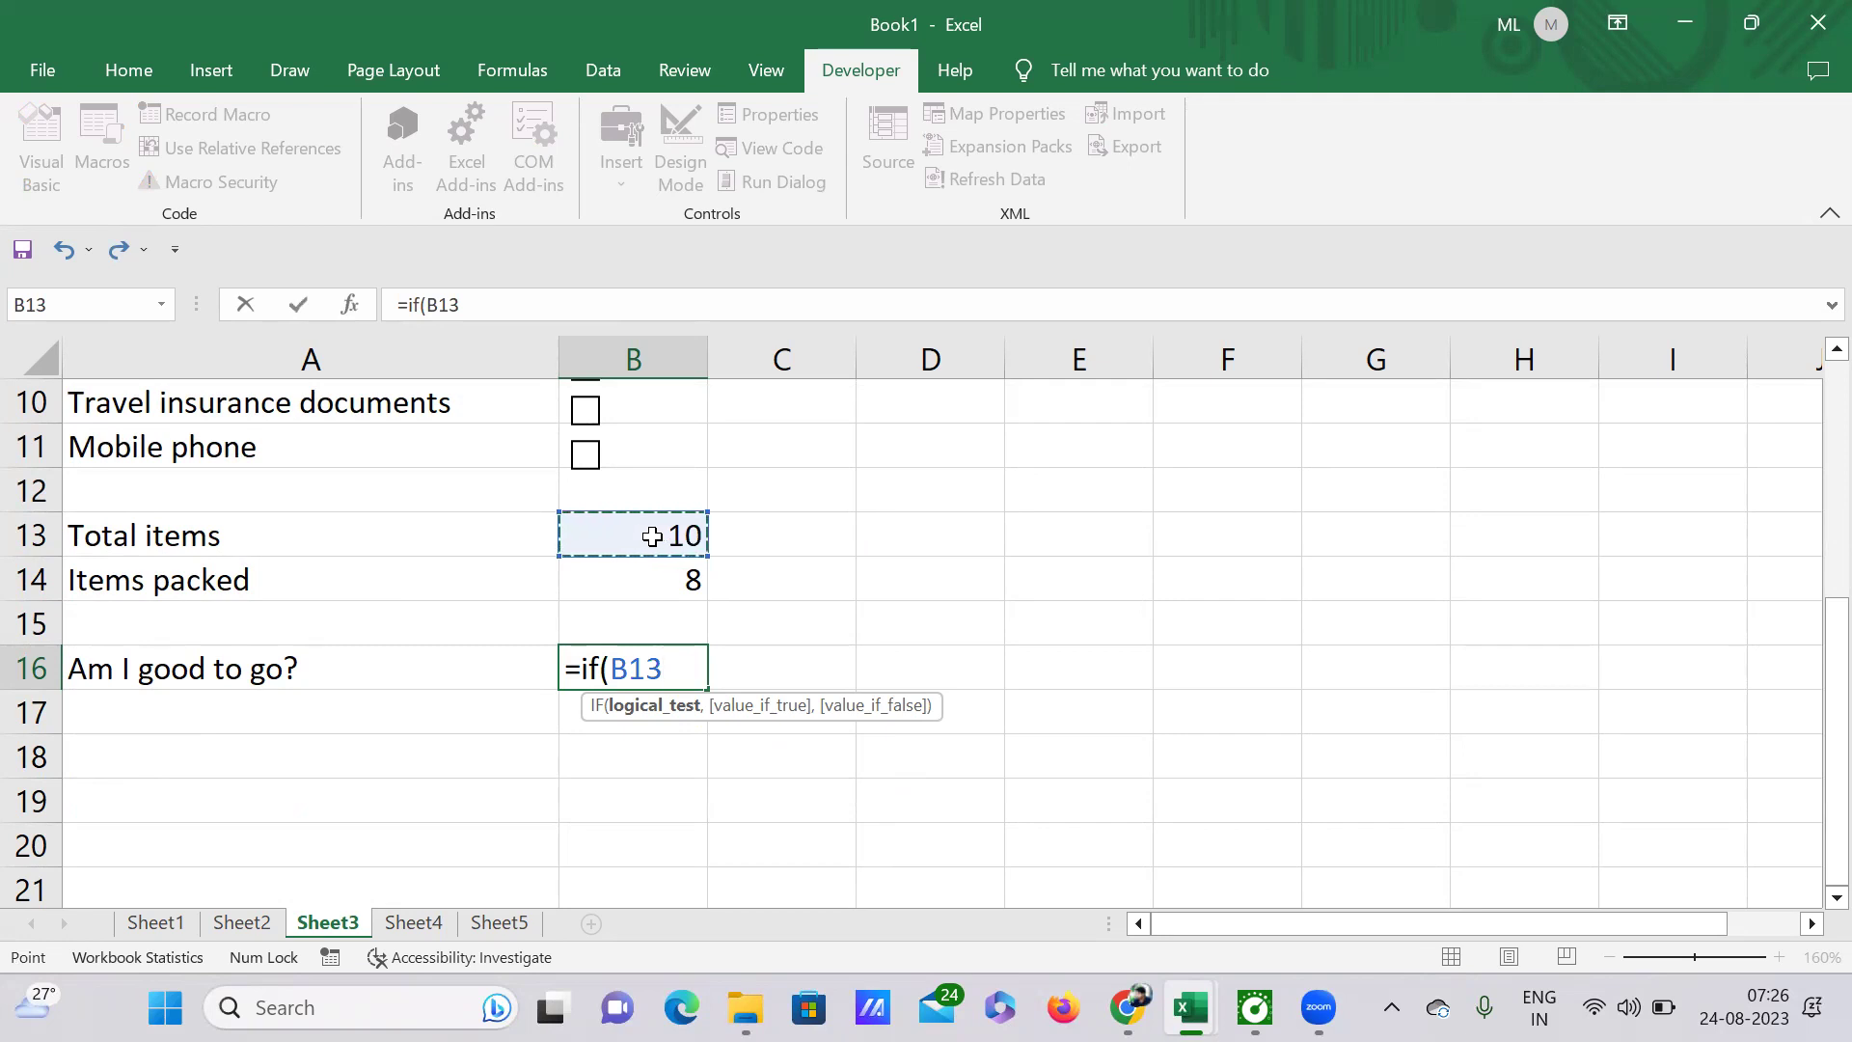
pyautogui.write('=')
pyautogui.click(671, 579)
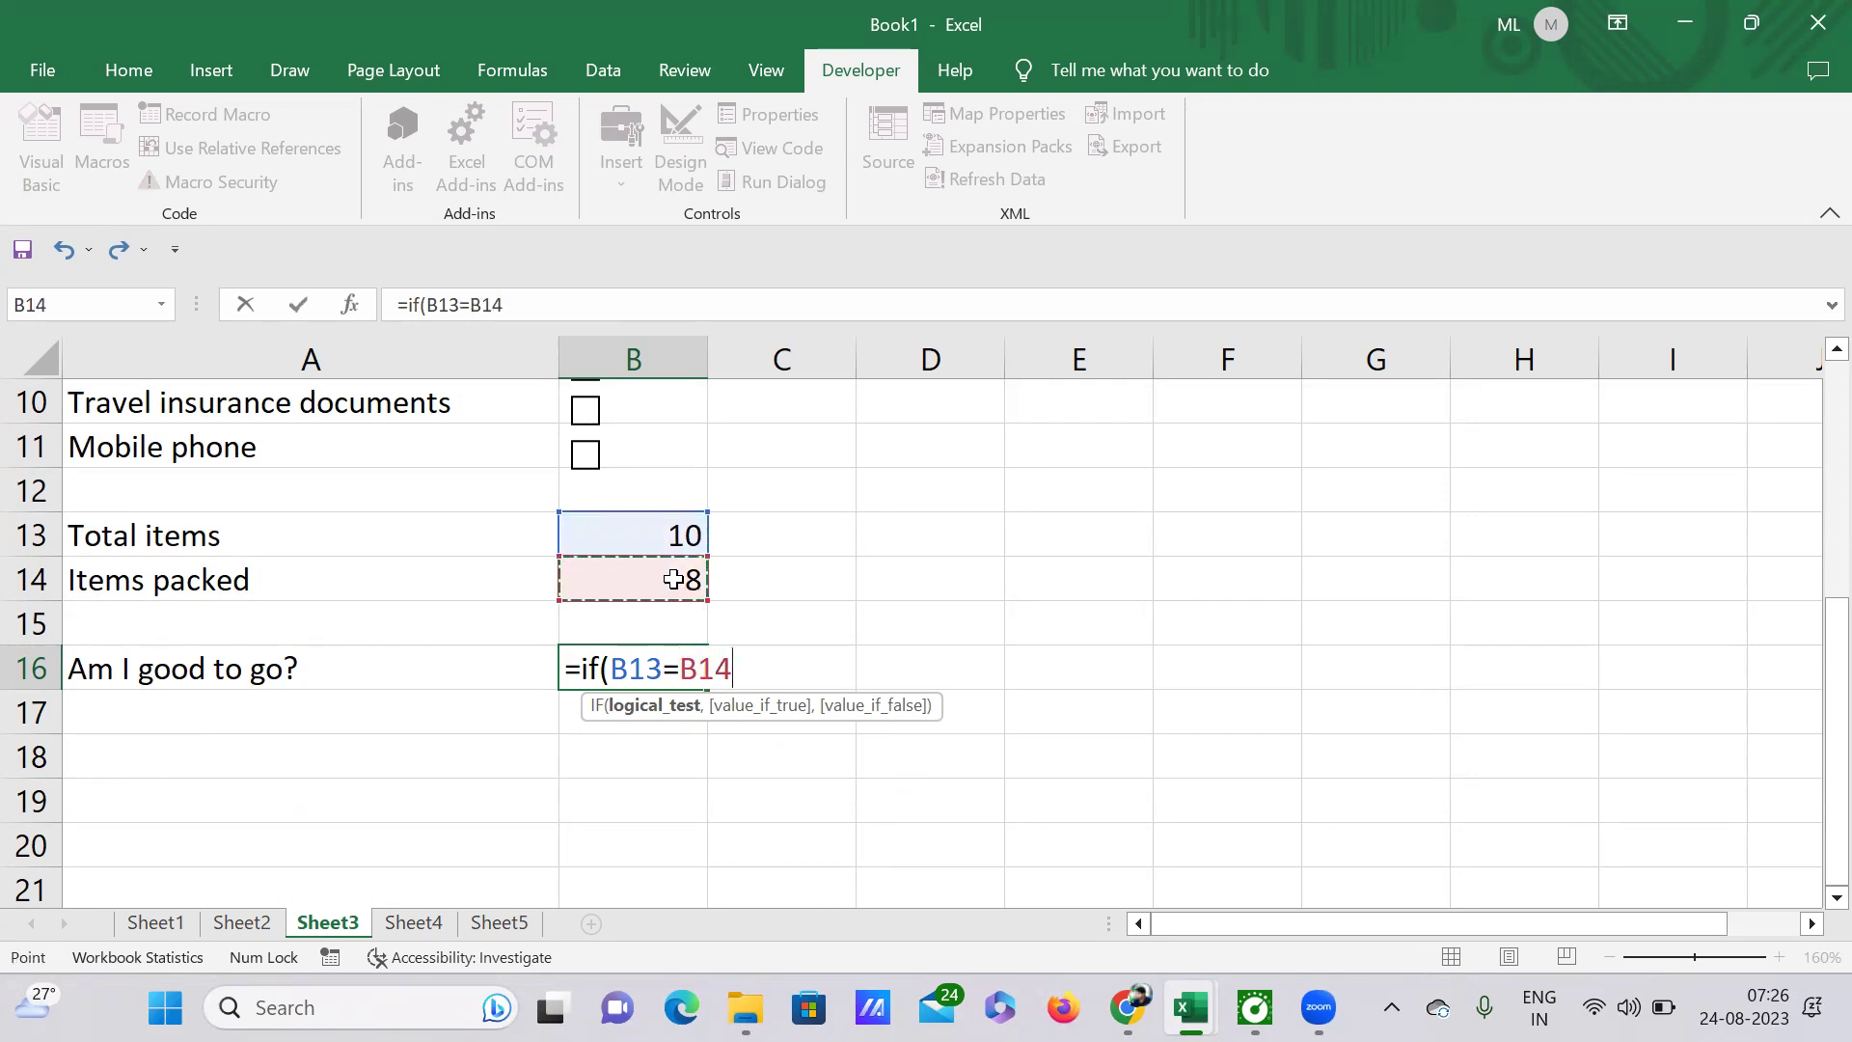
pyautogui.write(',"')
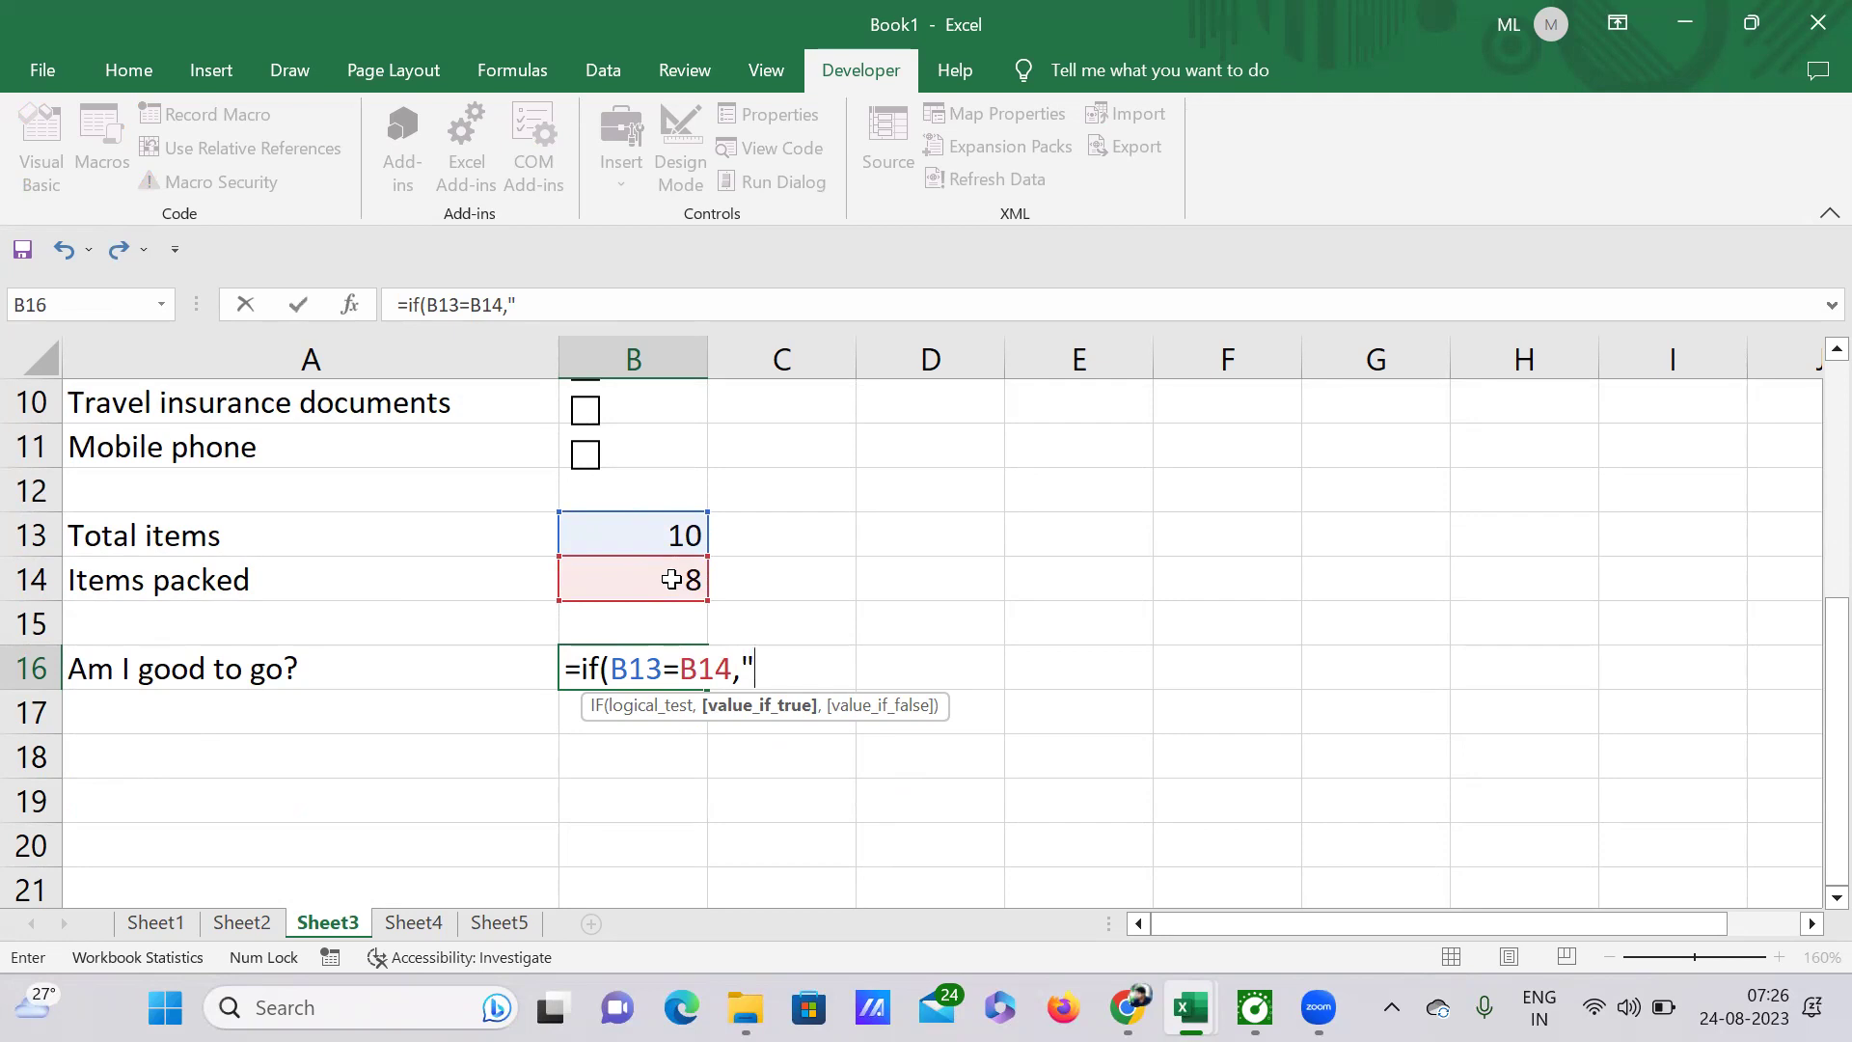
# Step: Add "You are Good 2 go" as the formula's true result
pyautogui.write('Good')
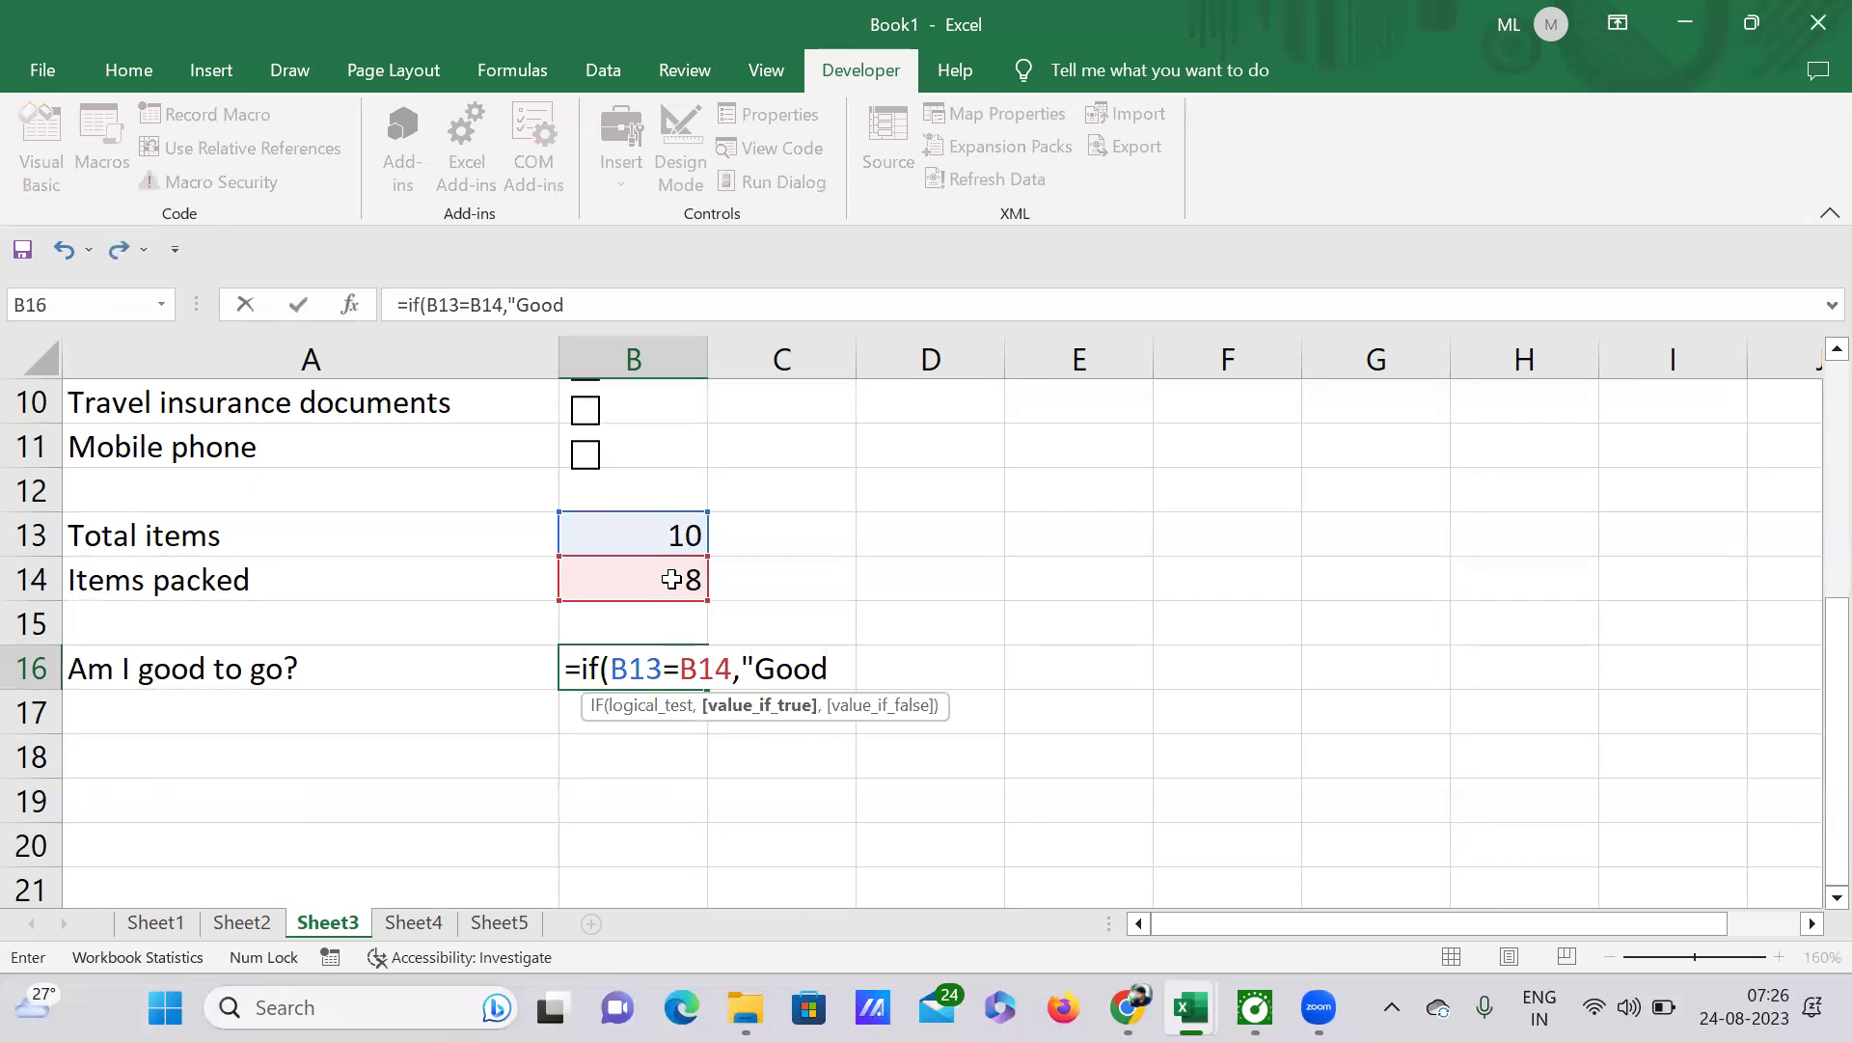
pyautogui.press('F2')
pyautogui.press('Left')
pyautogui.press('Left')
pyautogui.press('Left')
pyautogui.press('Left')
pyautogui.write('You ')
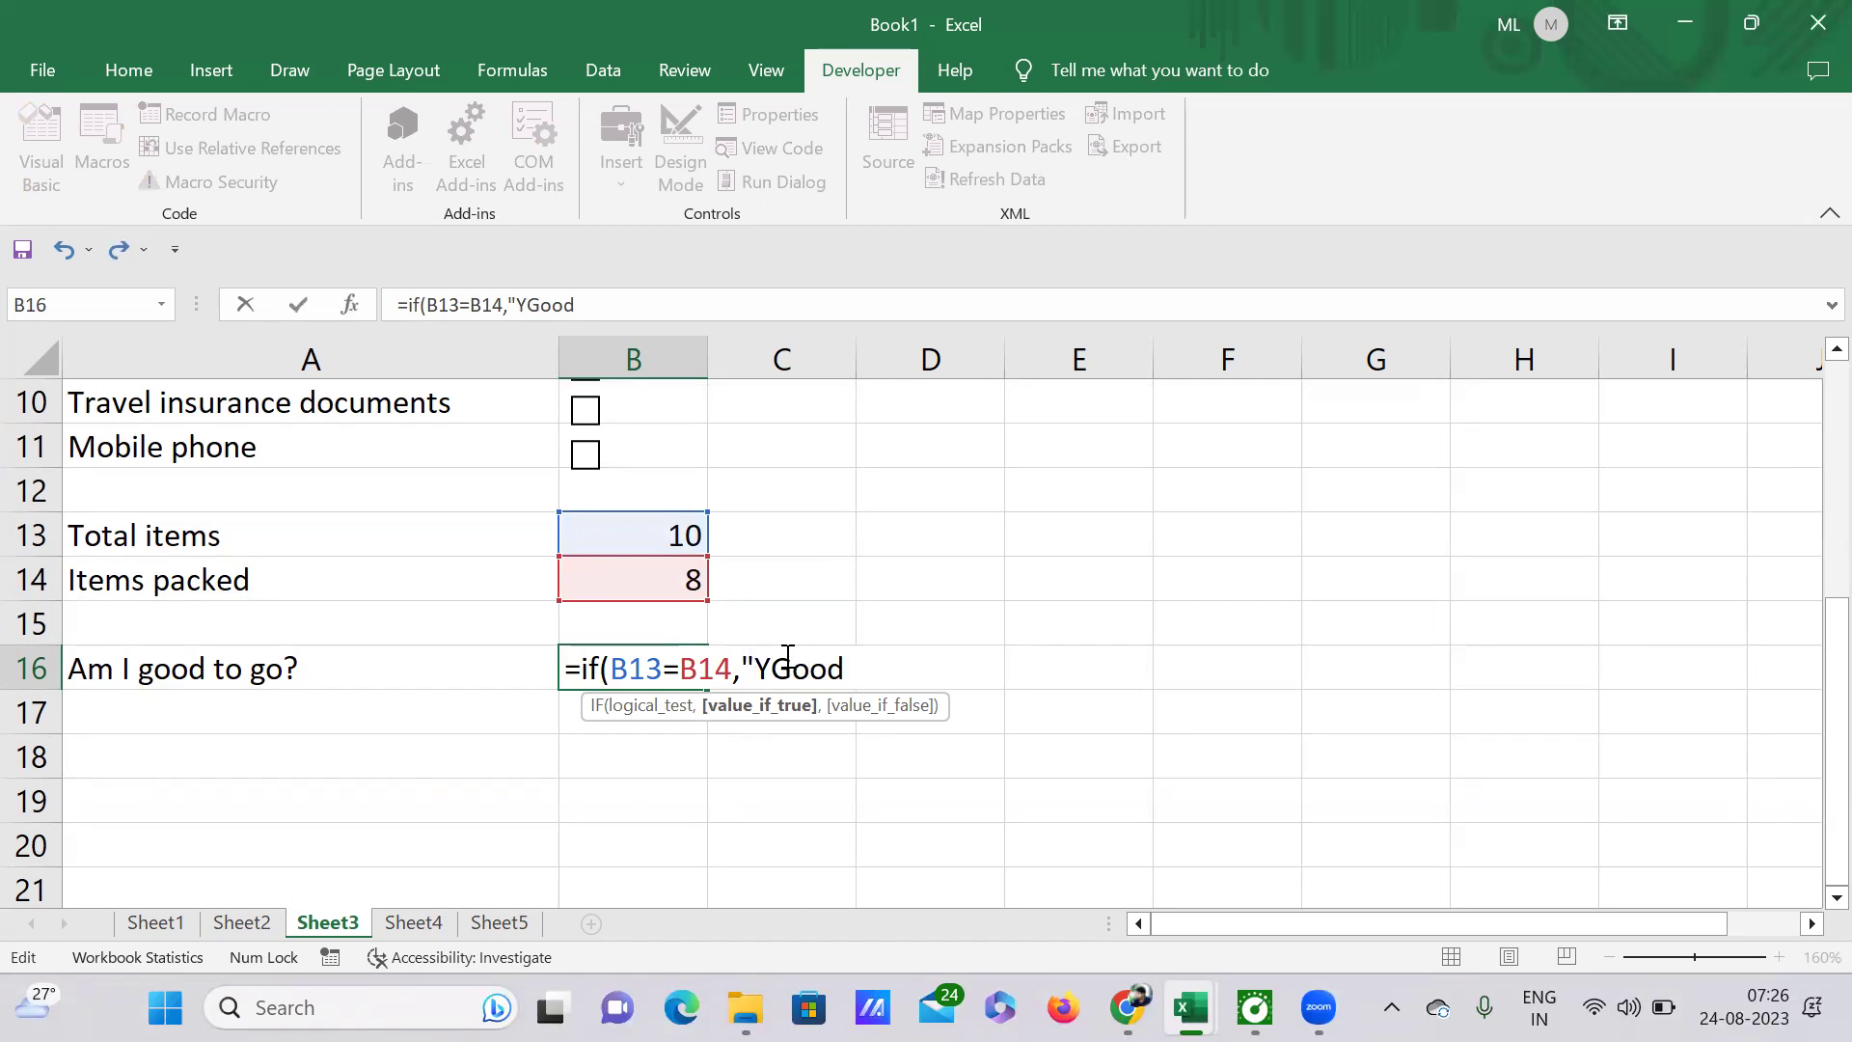
pyautogui.write('are')
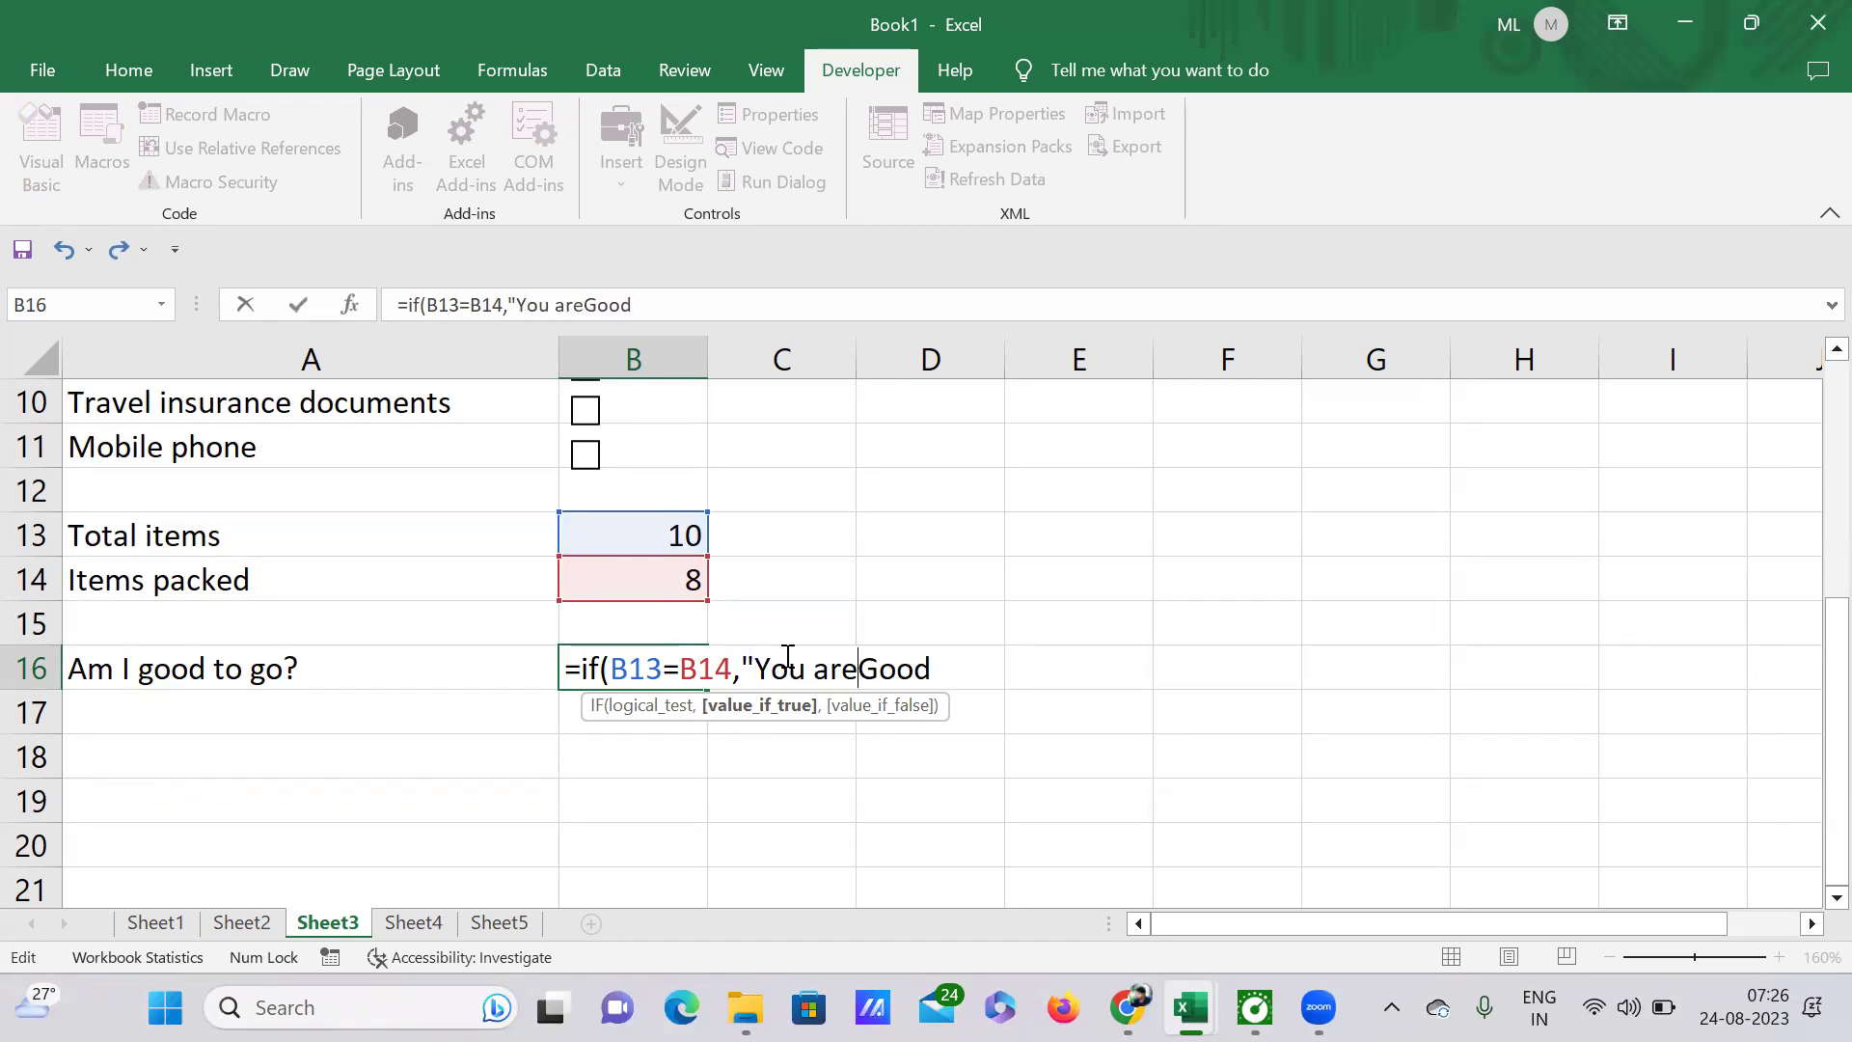
pyautogui.press('Right')
pyautogui.press('Right')
pyautogui.press('Right')
pyautogui.write('t')
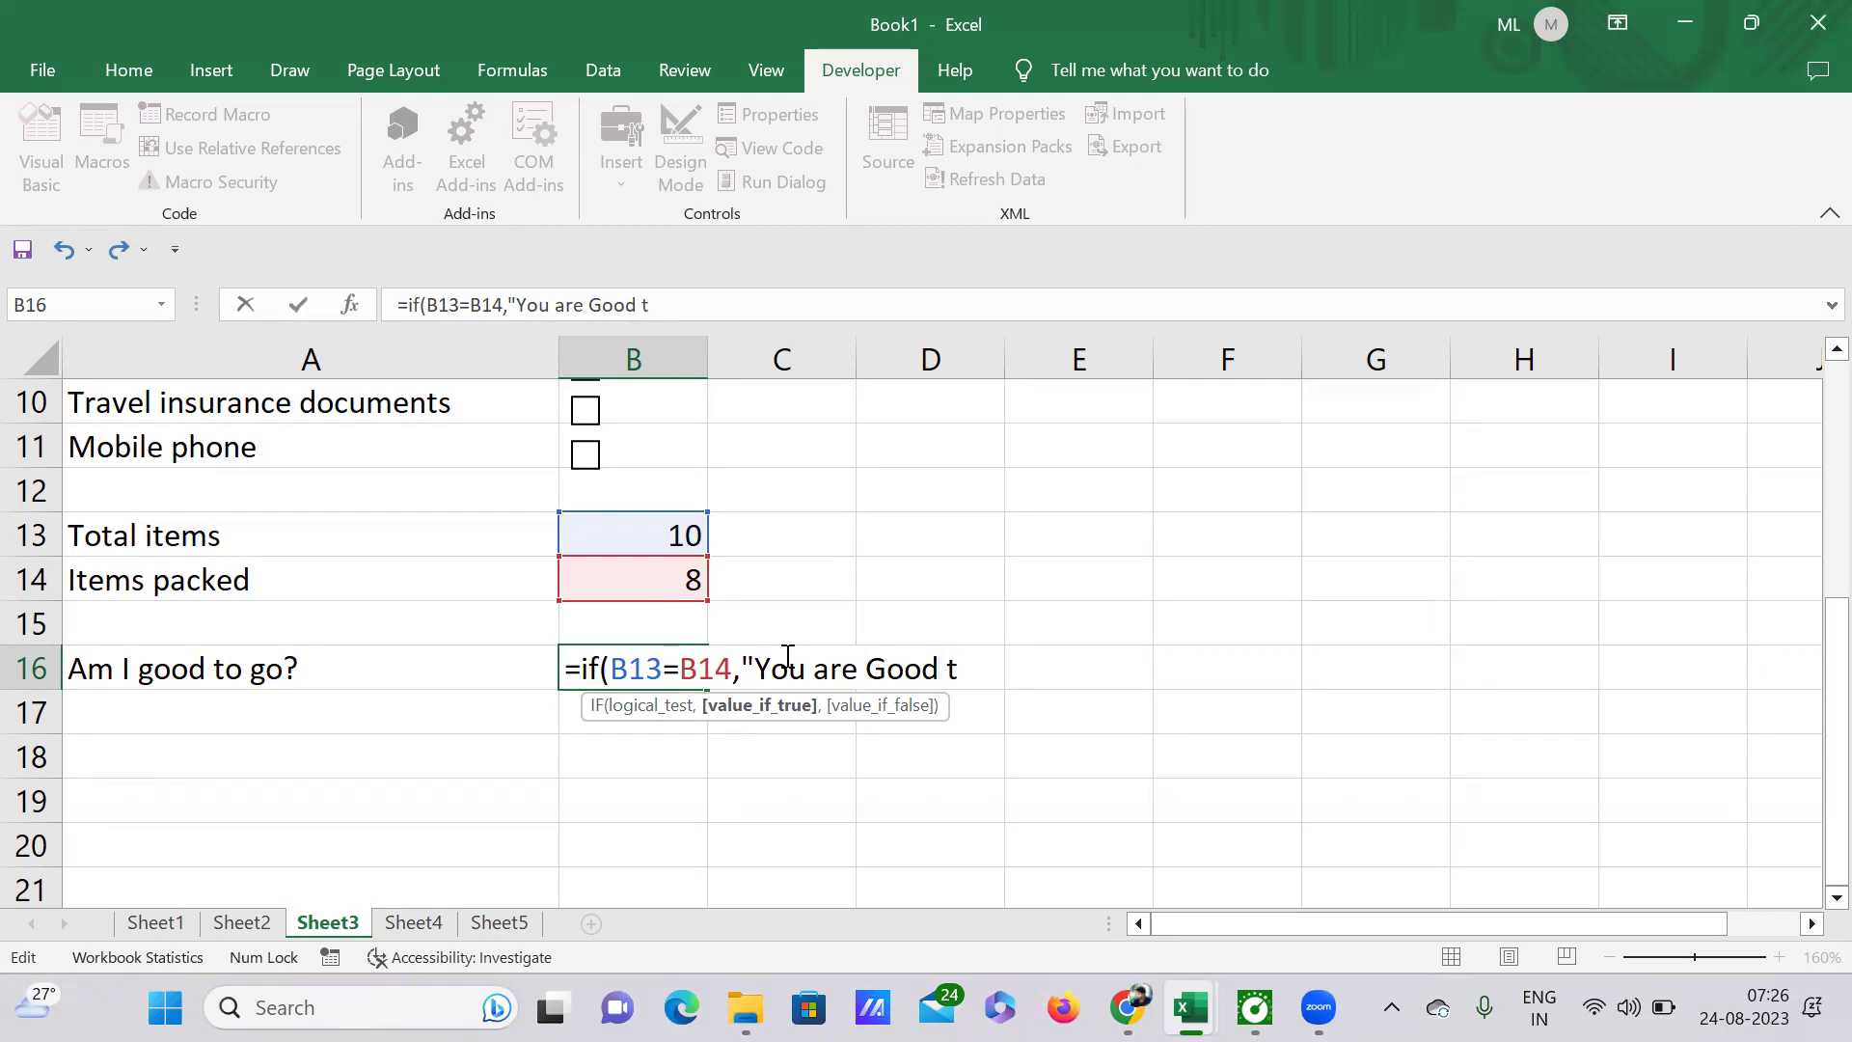
pyautogui.write('o go')
pyautogui.press('BackSpace')
pyautogui.press('BackSpace')
pyautogui.write('2 go",')
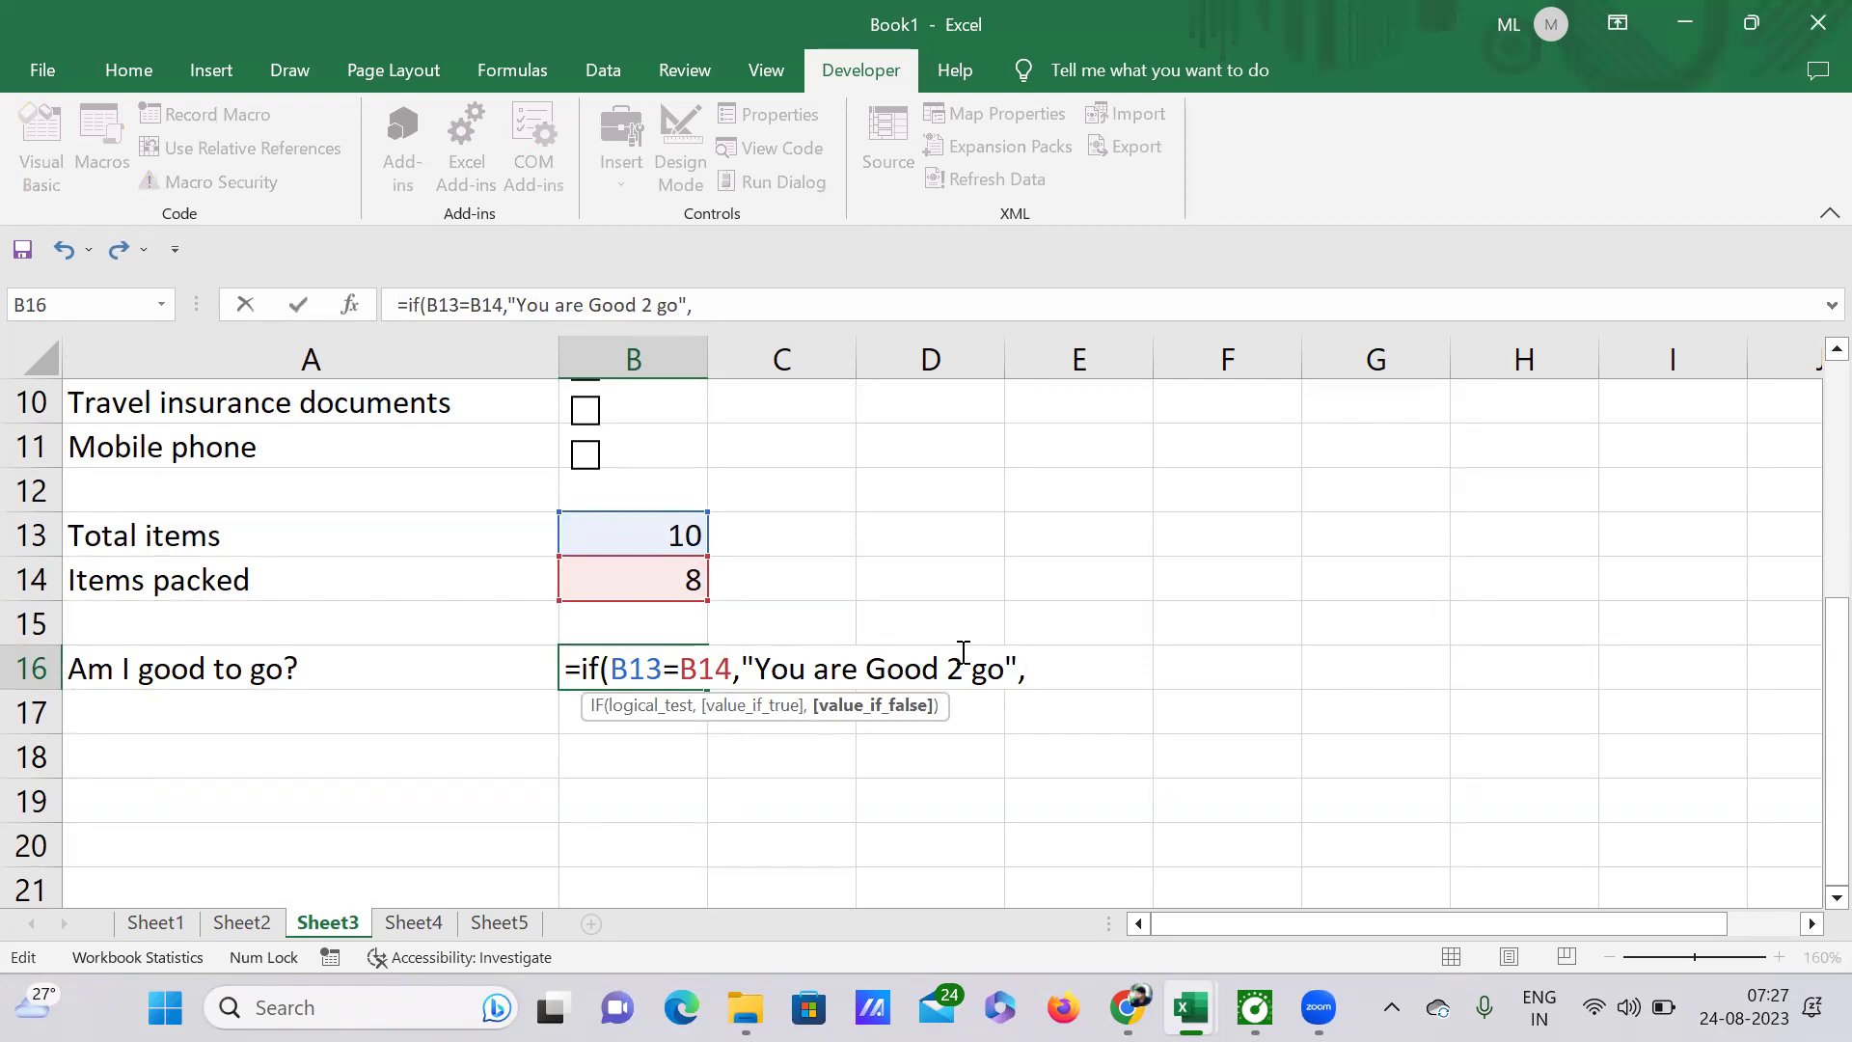
# Step: Add "No. You can't go" as the false result and commit the formula
pyautogui.write('no')
pyautogui.press('BackSpace')
pyautogui.press('BackSpace')
pyautogui.press('BackSpace')
pyautogui.press('BackSpace')
pyautogui.press('BackSpace')
pyautogui.press('BackSpace')
pyautogui.press('BackSpace')
pyautogui.press('BackSpace')
pyautogui.write('"')
pyautogui.press('BackSpace')
pyautogui.press('BackSpace')
pyautogui.press('BackSpace')
pyautogui.press('BackSpace')
pyautogui.press('BackSpace')
pyautogui.press('BackSpace')
pyautogui.press('BackSpace')
pyautogui.press('BackSpace')
pyautogui.press('BackSpace')
pyautogui.write('No. You ')
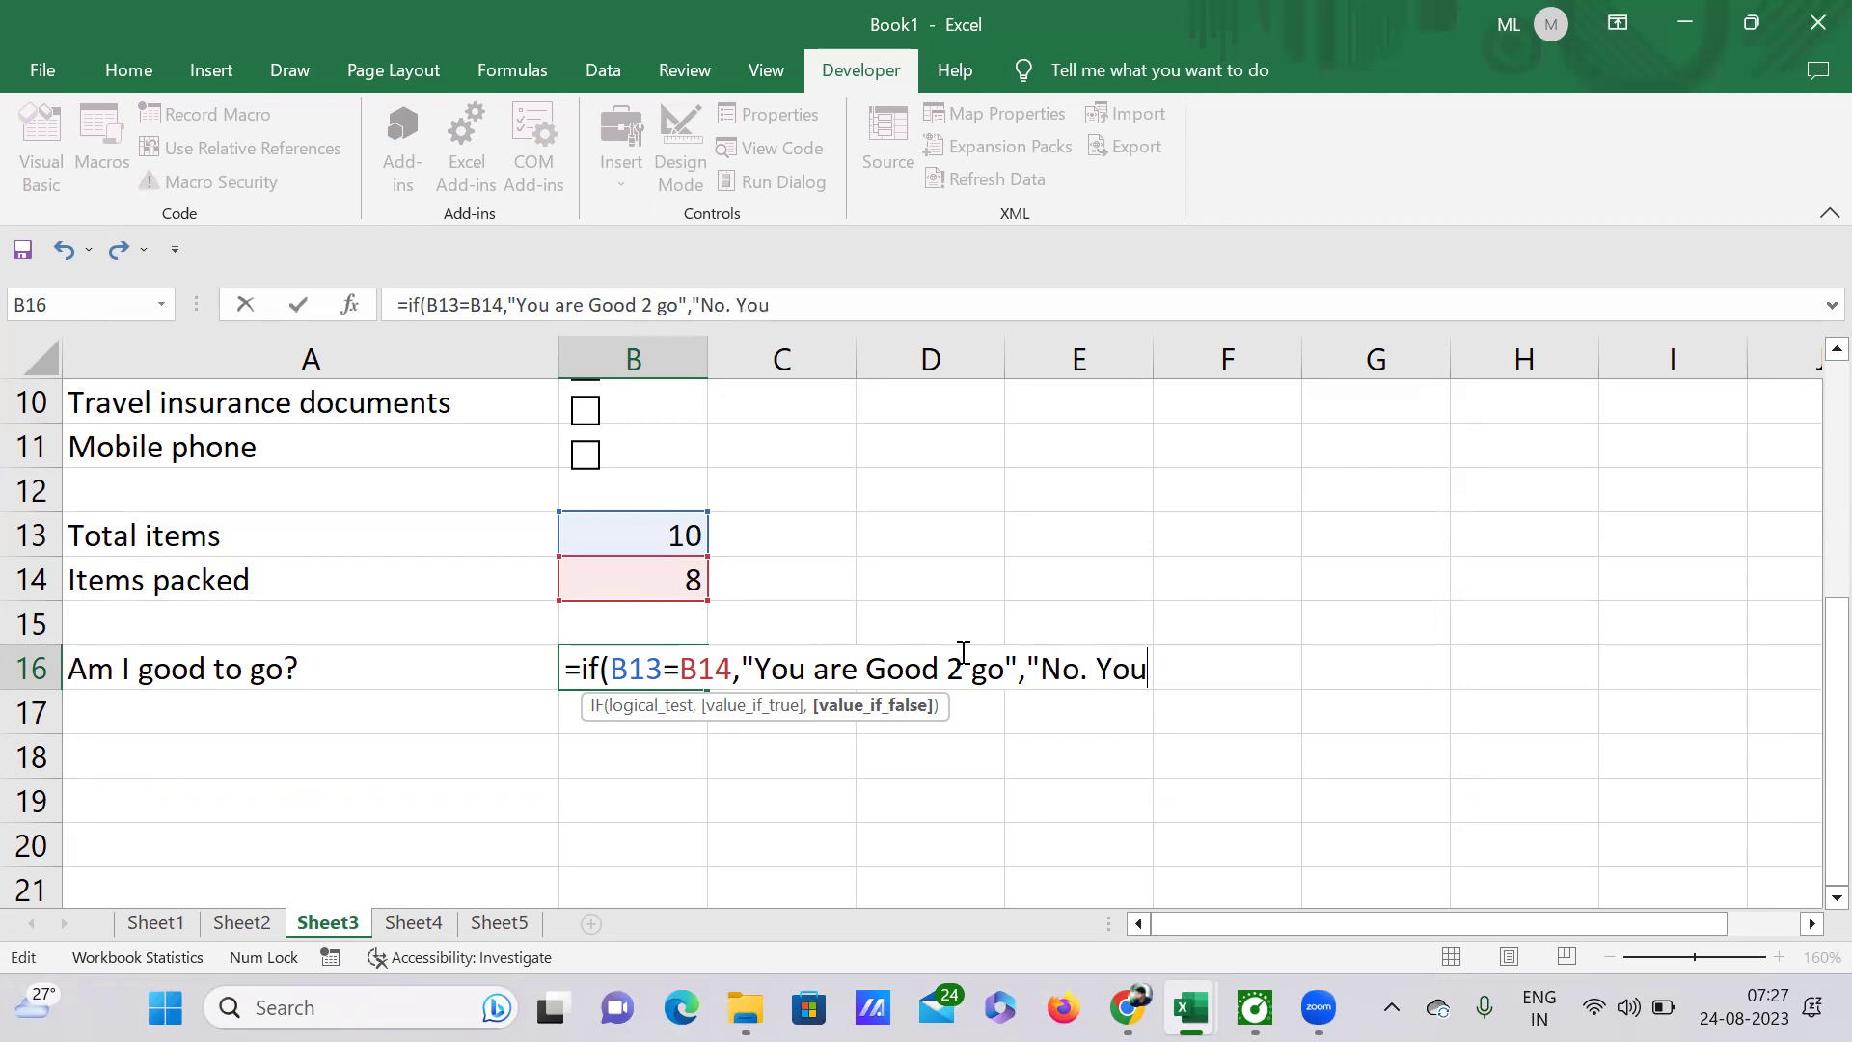
pyautogui.write("can't go")
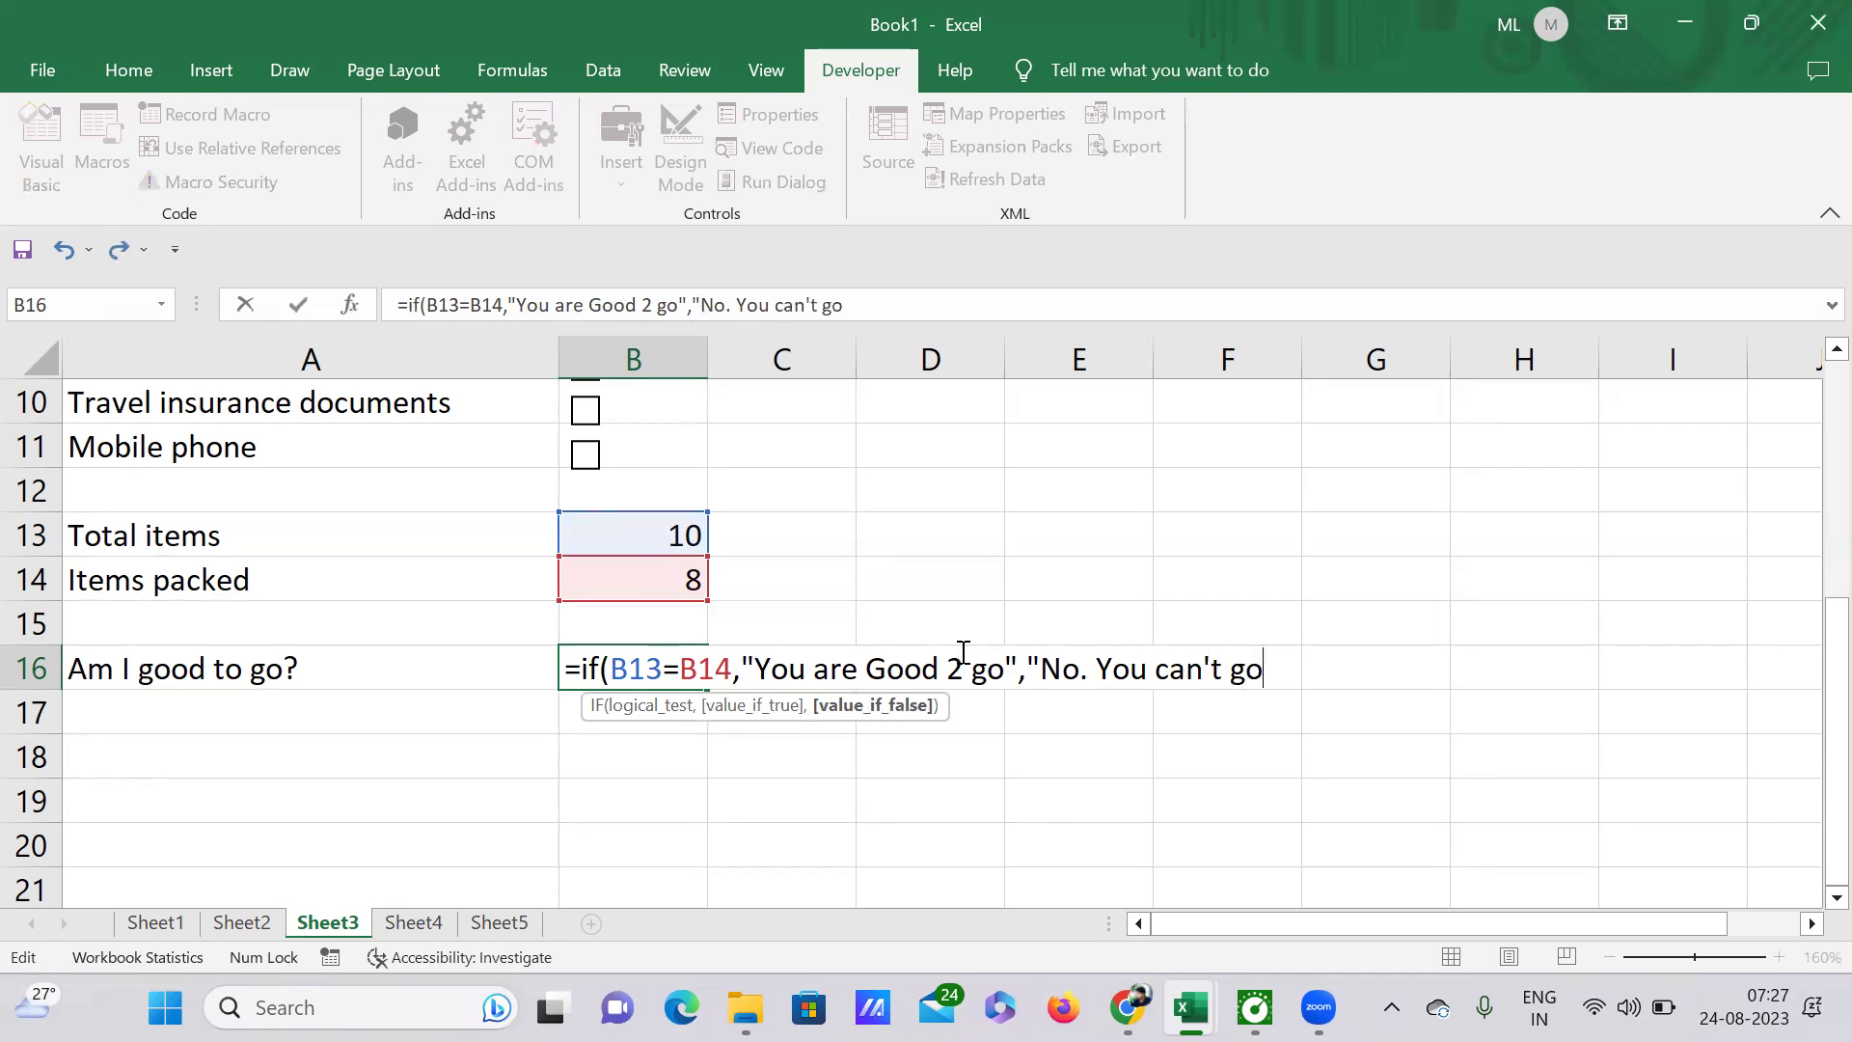
pyautogui.write('")')
pyautogui.press('Return')
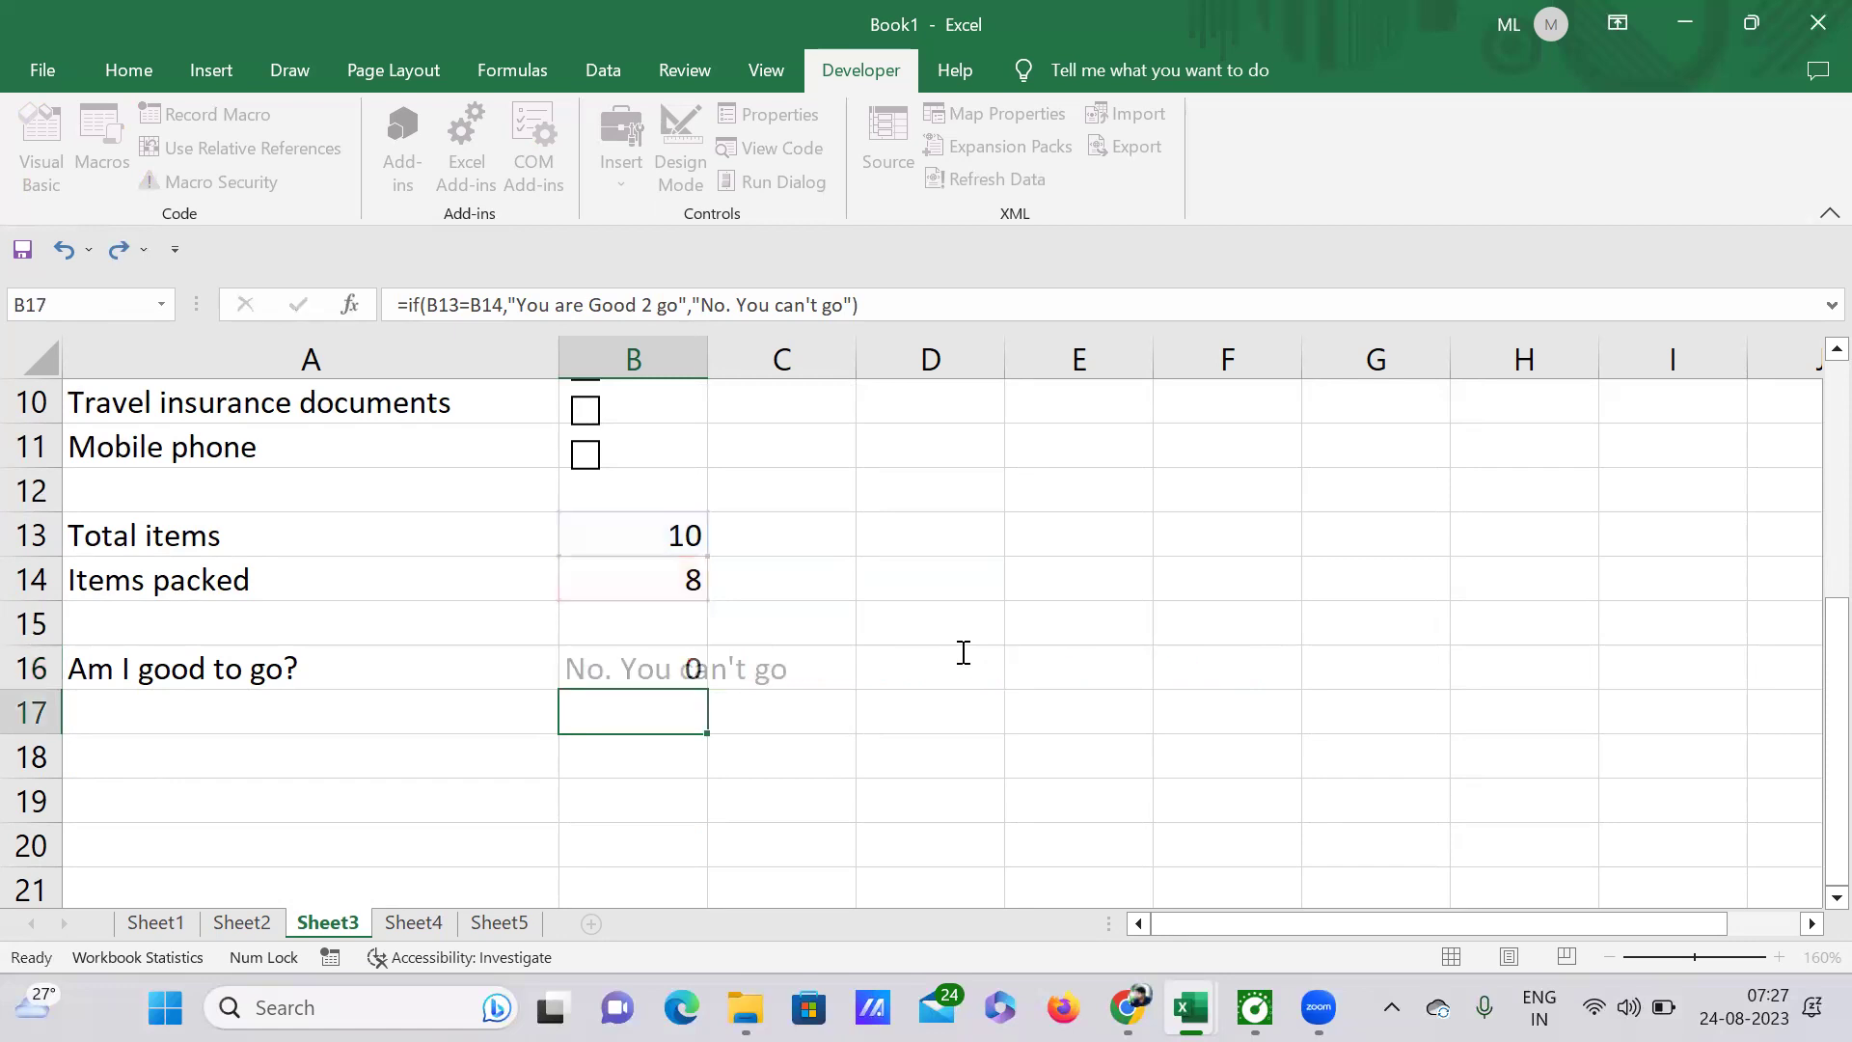
pyautogui.click(634, 657)
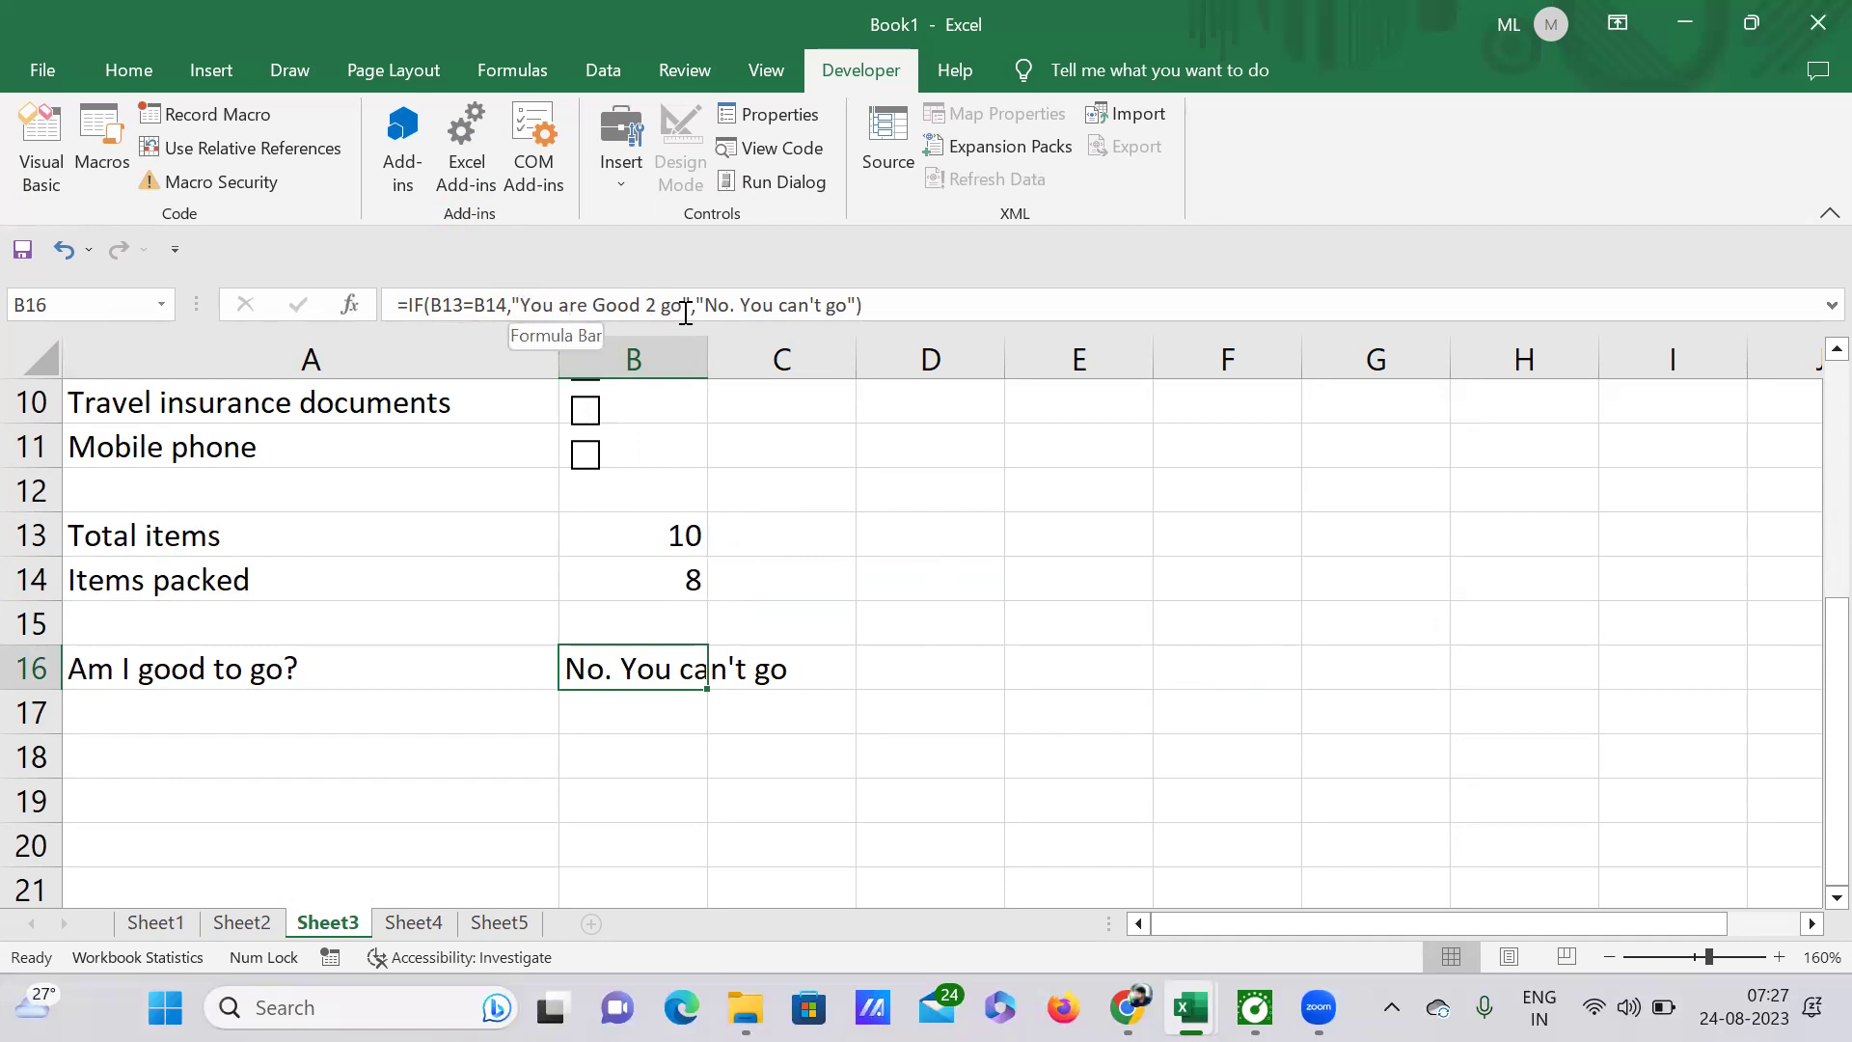
pyautogui.click(656, 536)
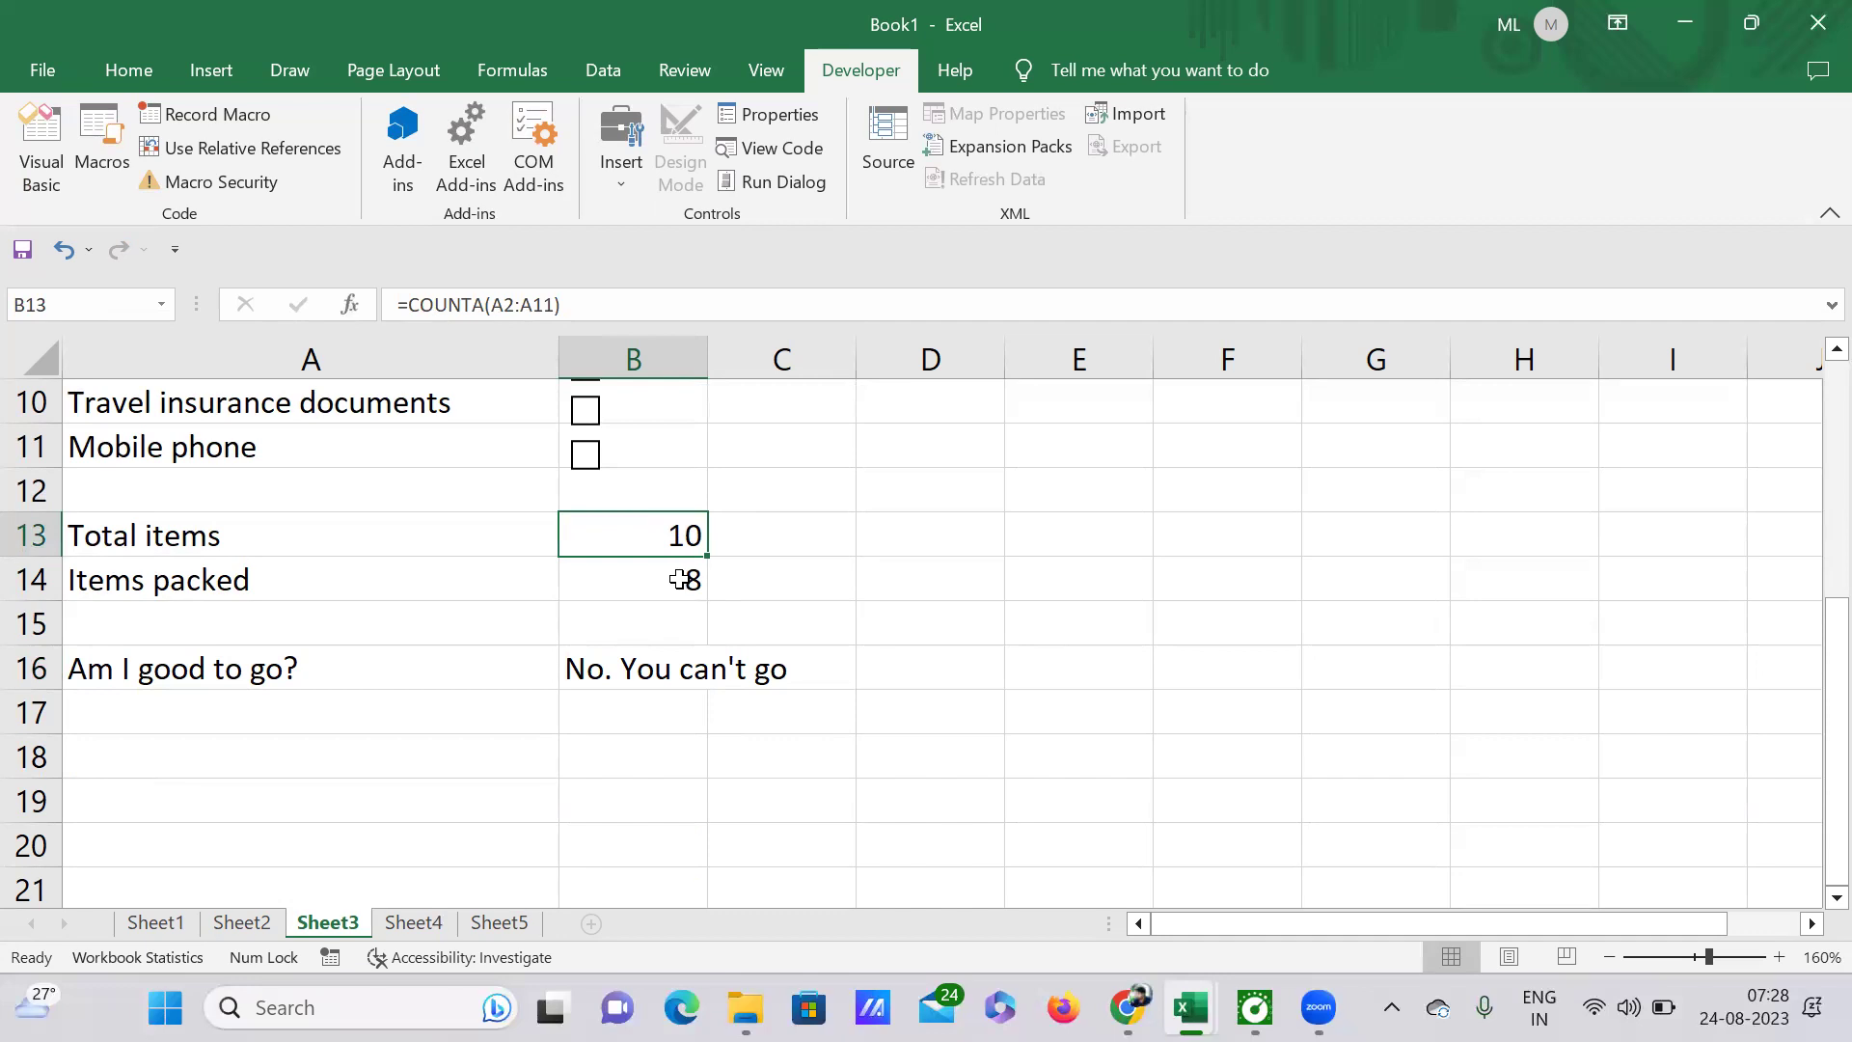
pyautogui.click(670, 579)
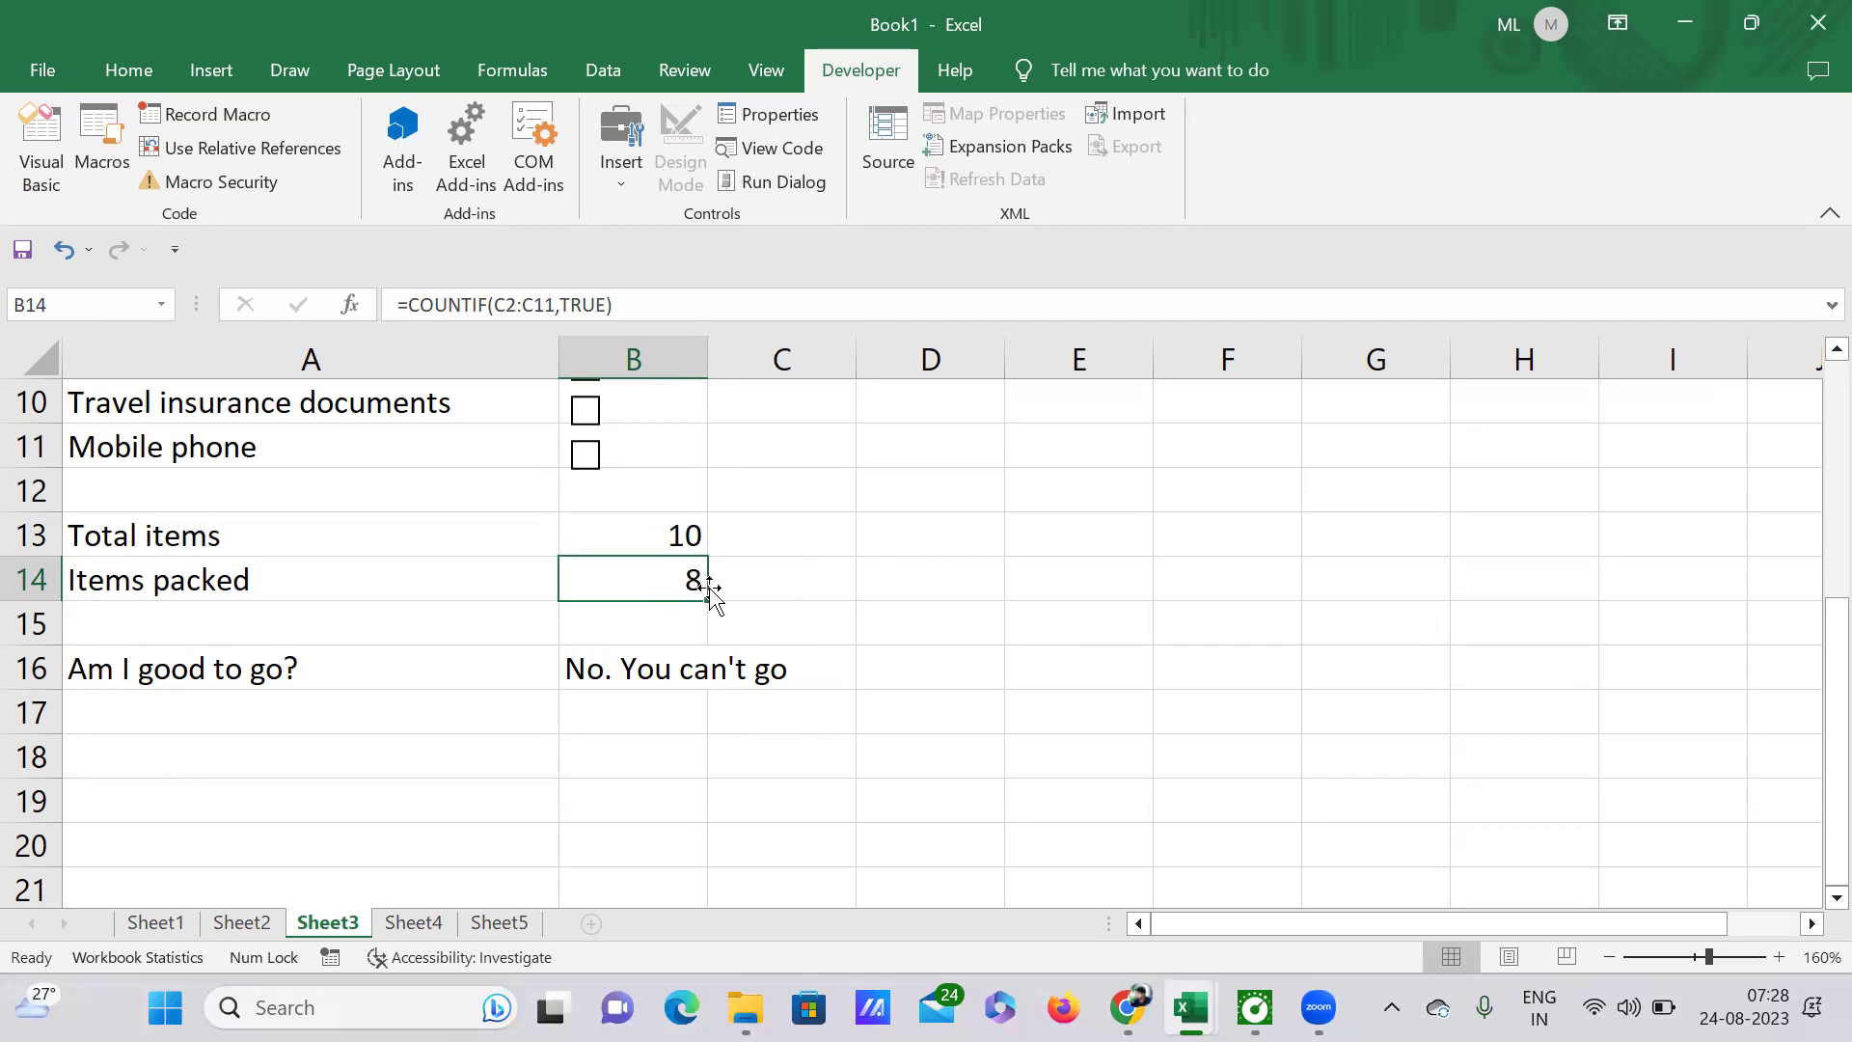
pyautogui.scroll(2, 711, 590)
pyautogui.click(281, 723)
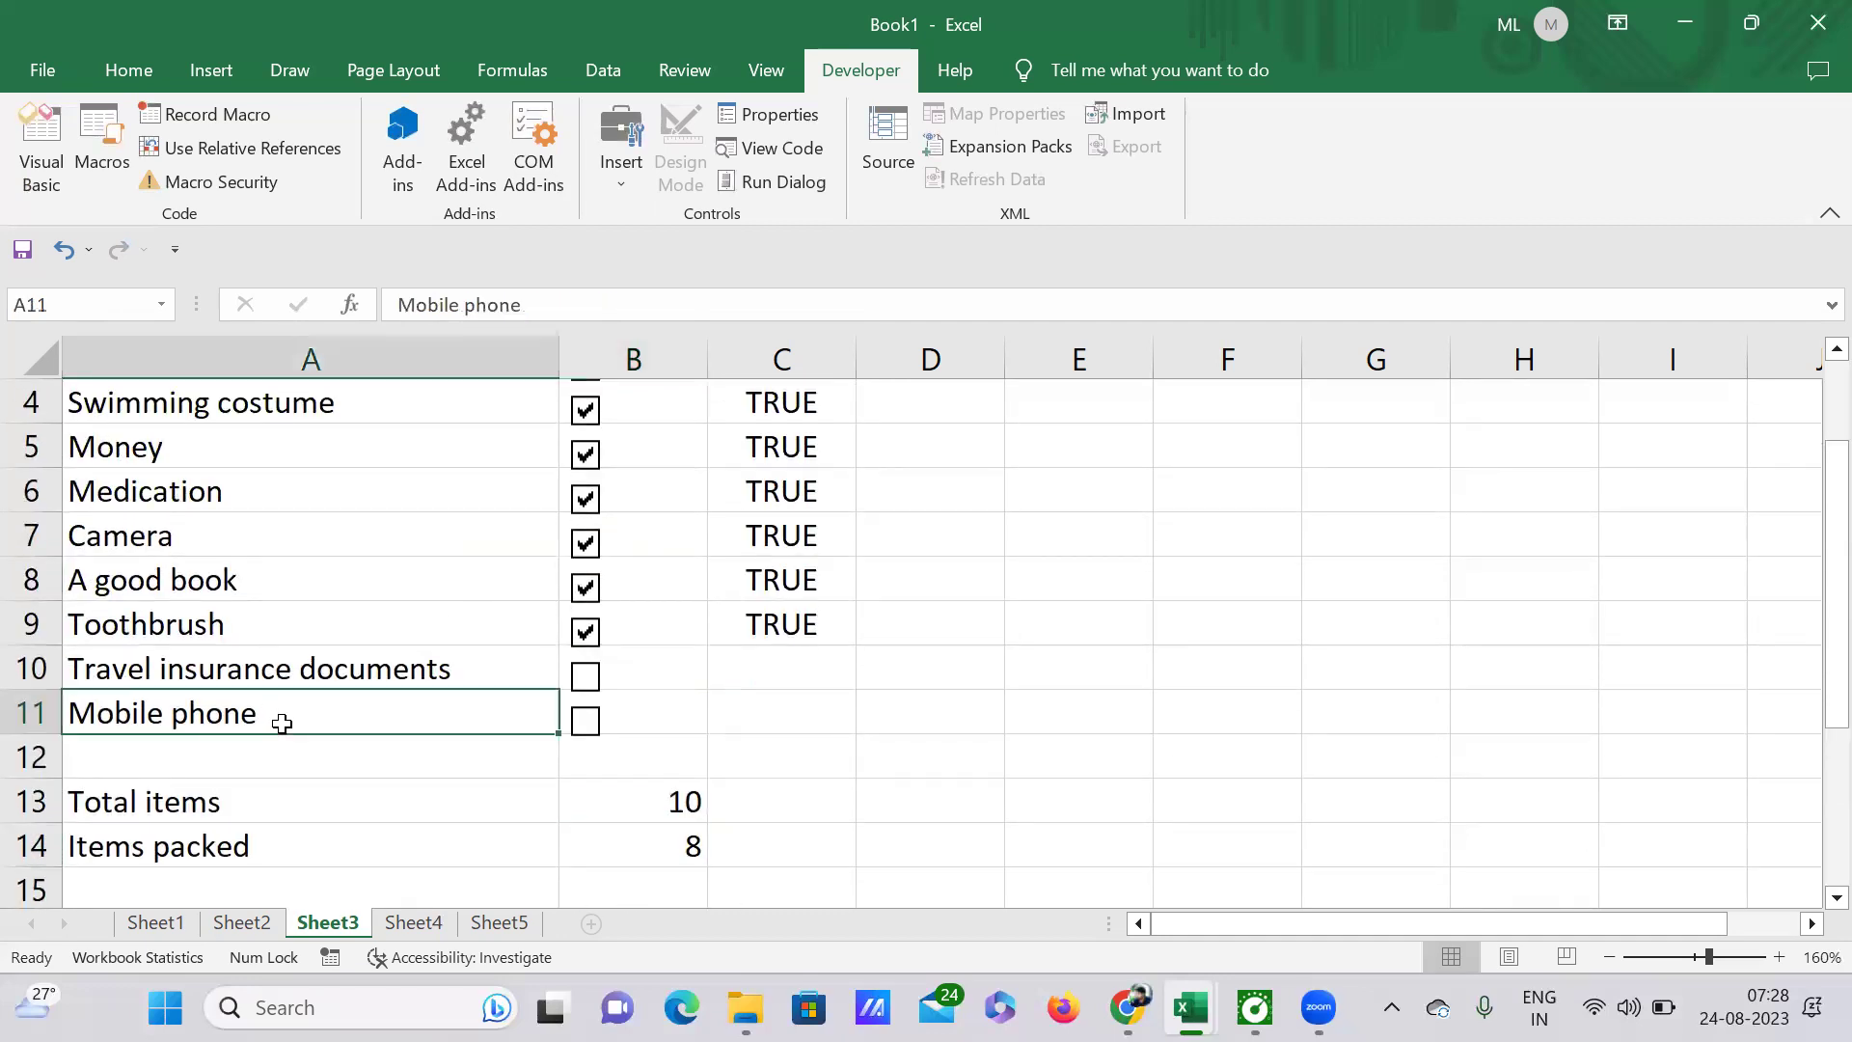
pyautogui.click(280, 669)
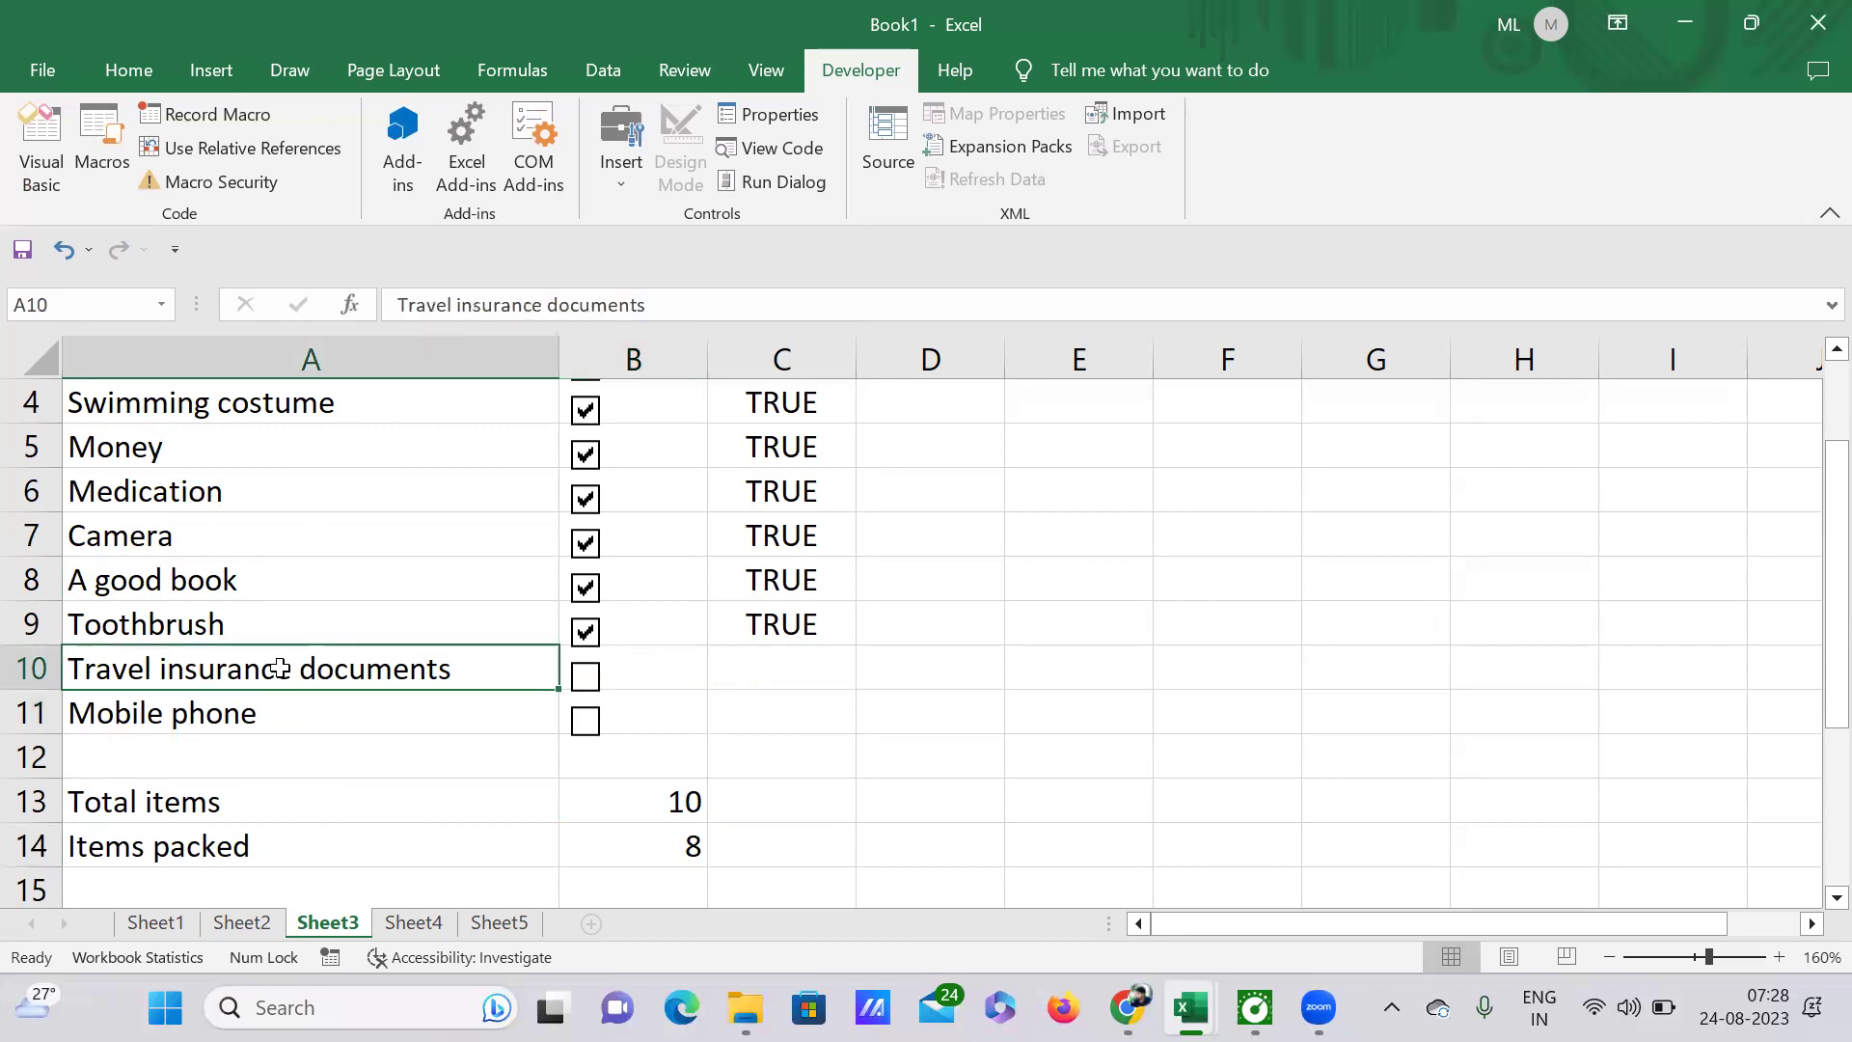
pyautogui.scroll(-1, 348, 656)
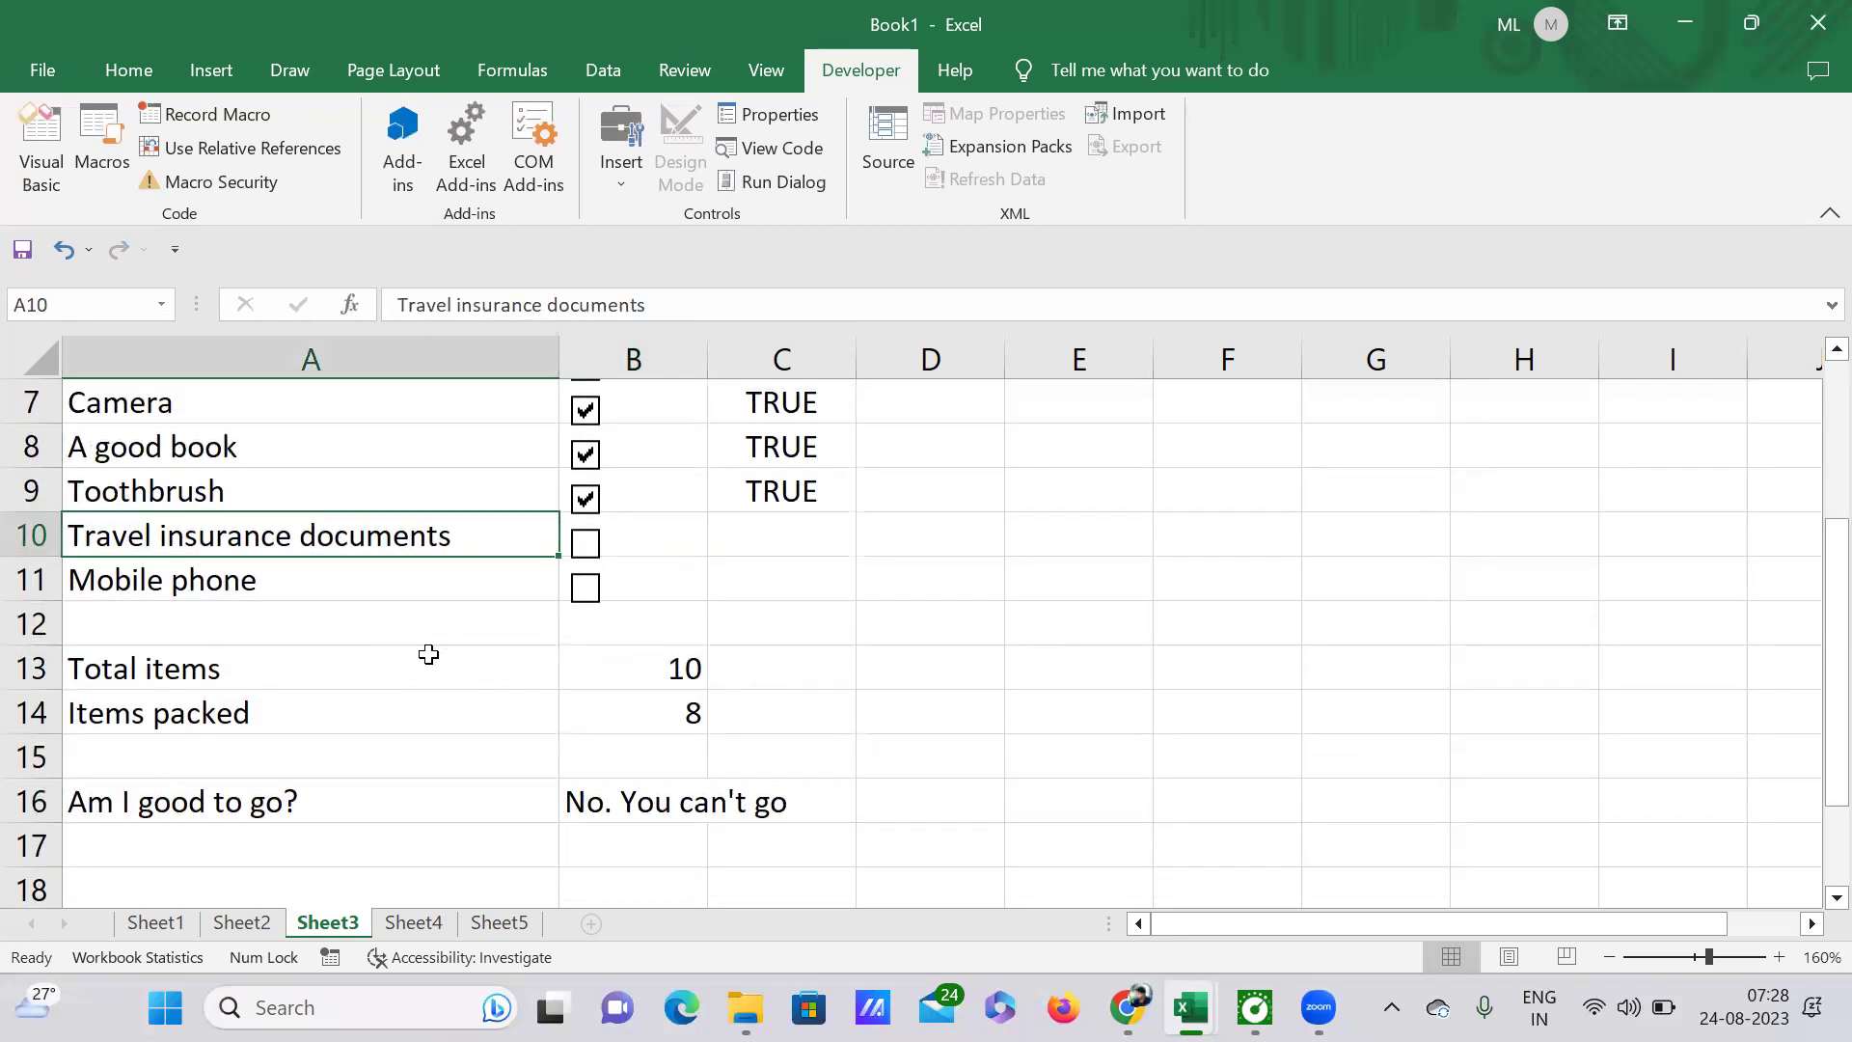
pyautogui.scroll(-1, 429, 655)
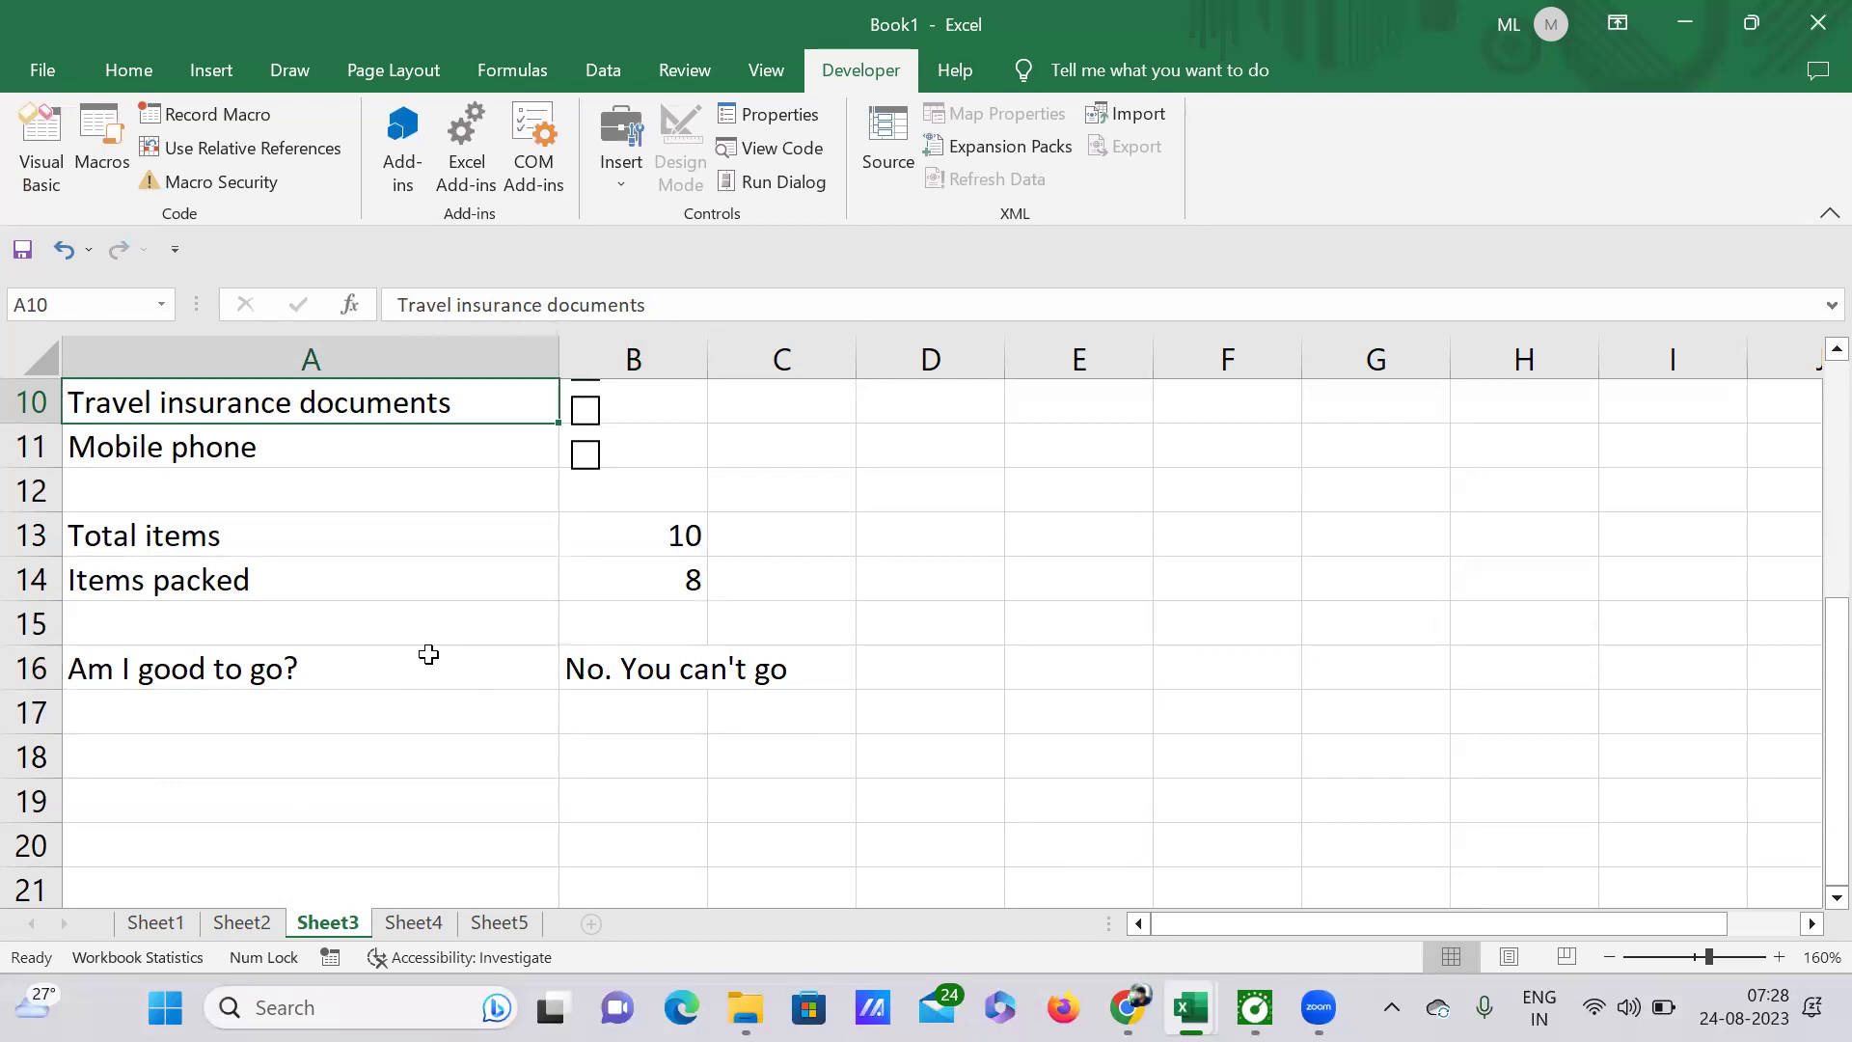
pyautogui.scroll(3, 428, 655)
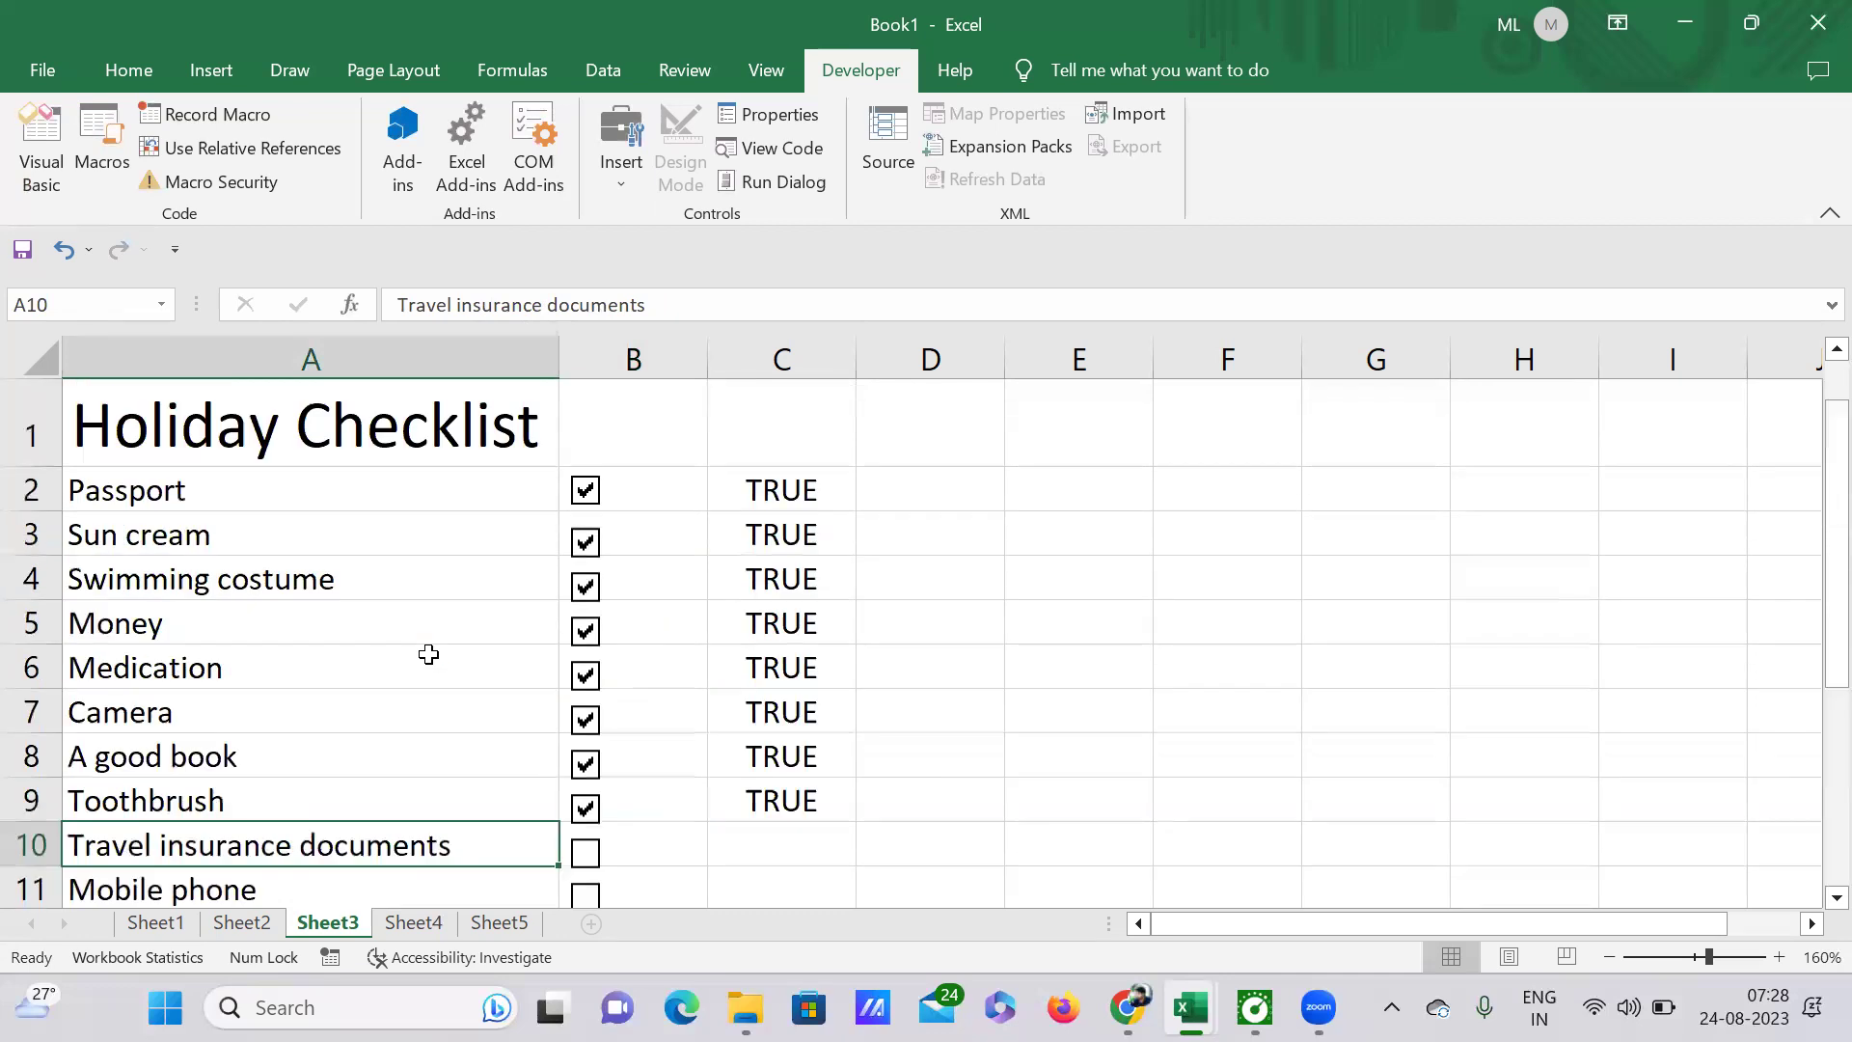
pyautogui.scroll(-4, 428, 655)
pyautogui.scroll(4, 428, 655)
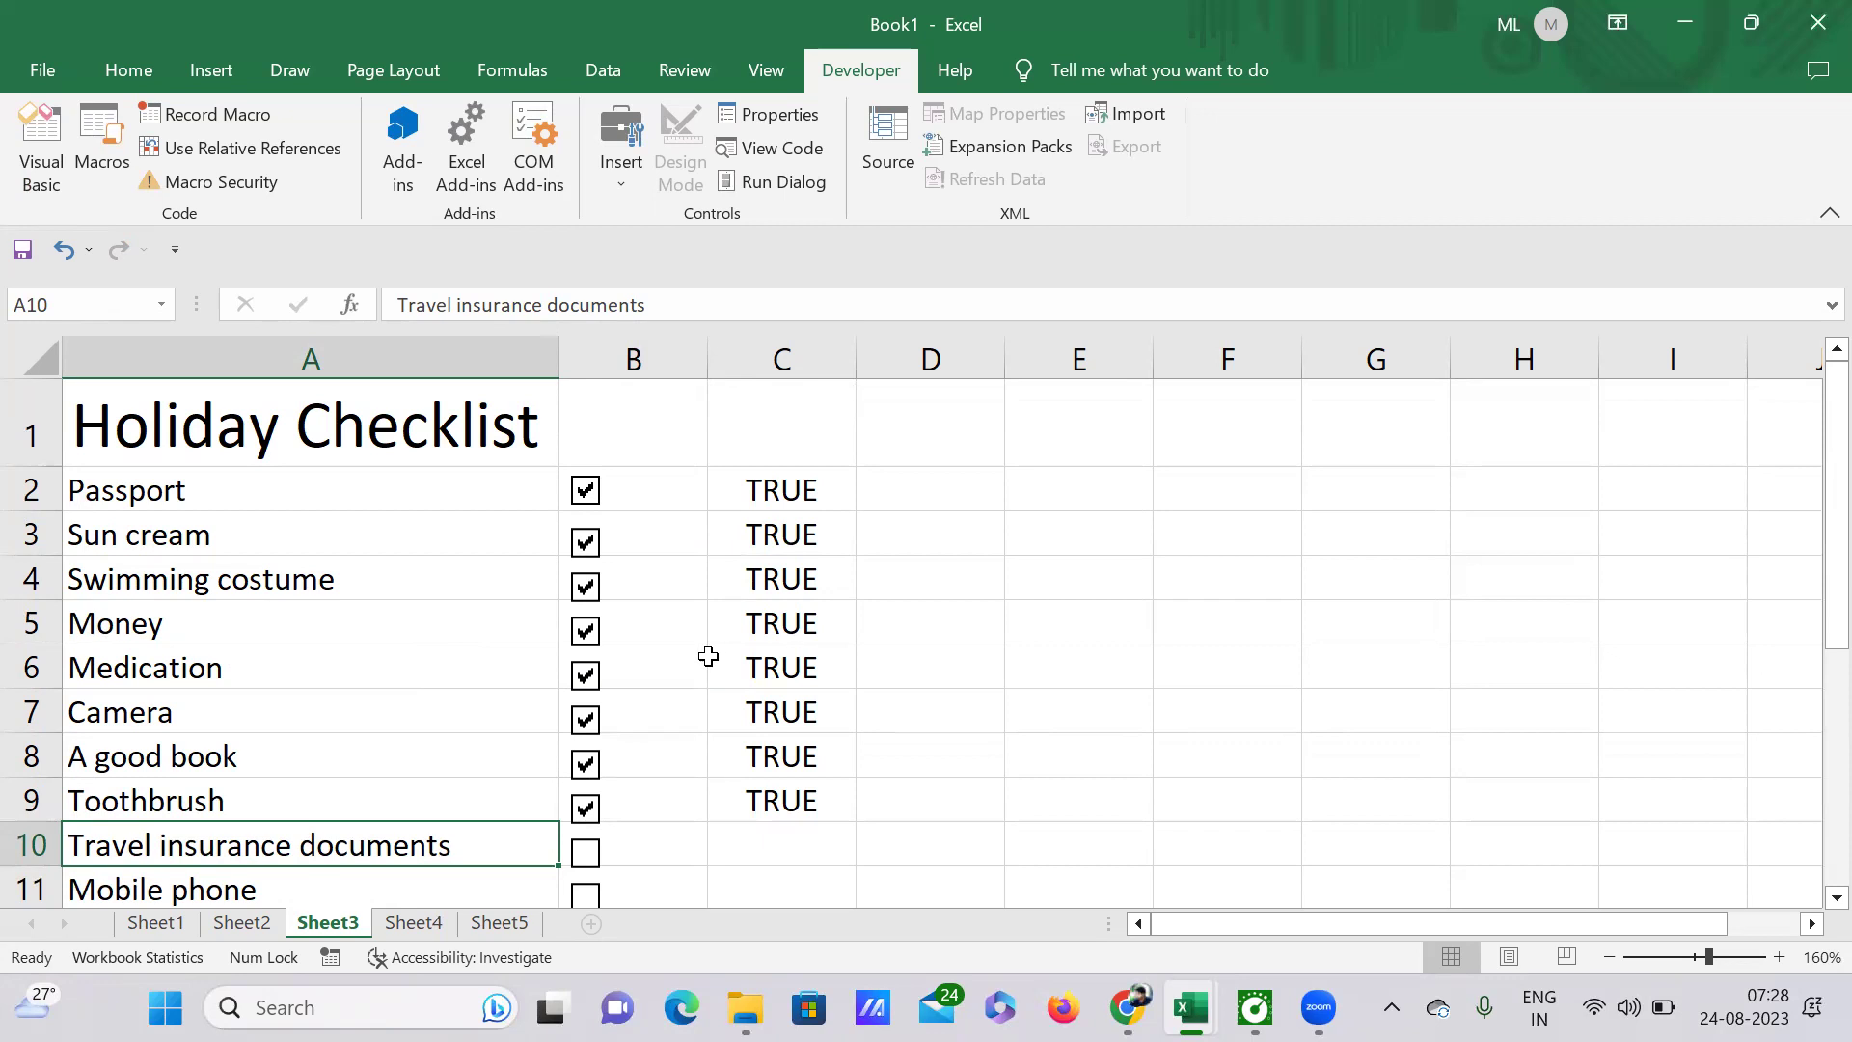
pyautogui.scroll(-2, 772, 607)
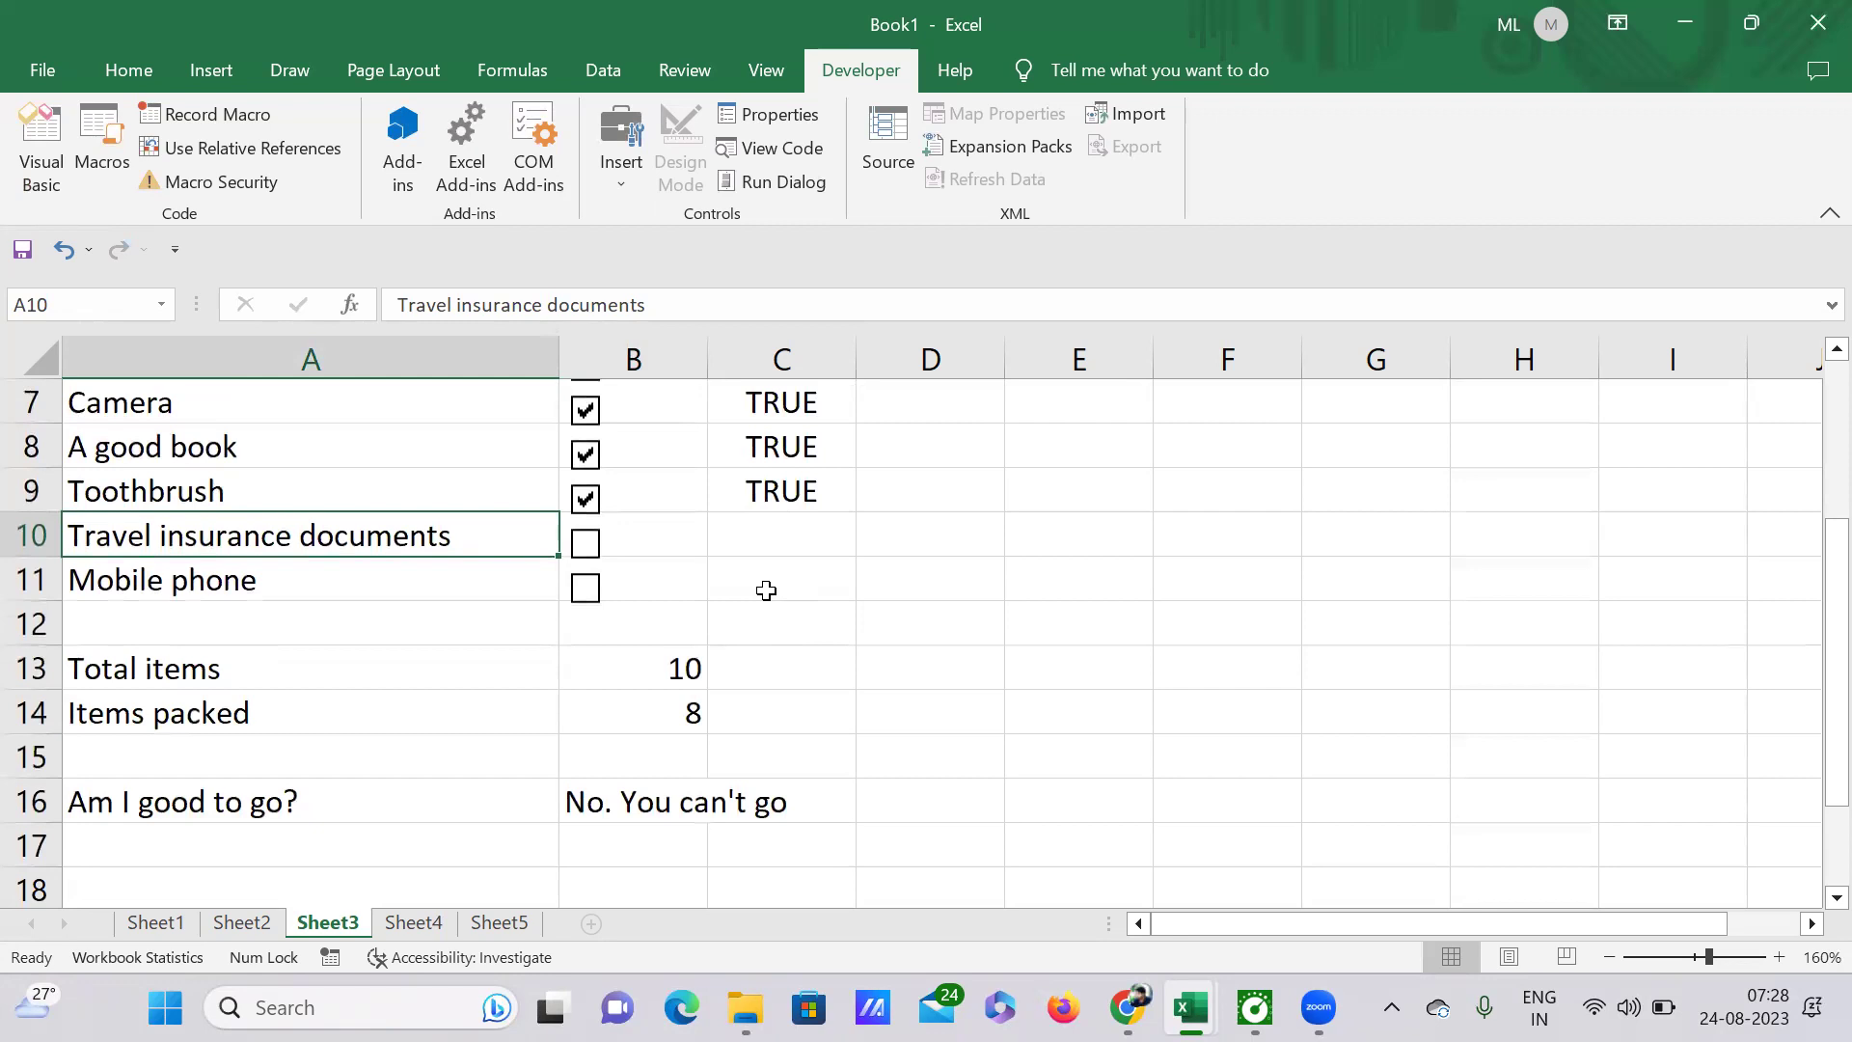
pyautogui.scroll(2, 765, 591)
pyautogui.scroll(-2, 768, 579)
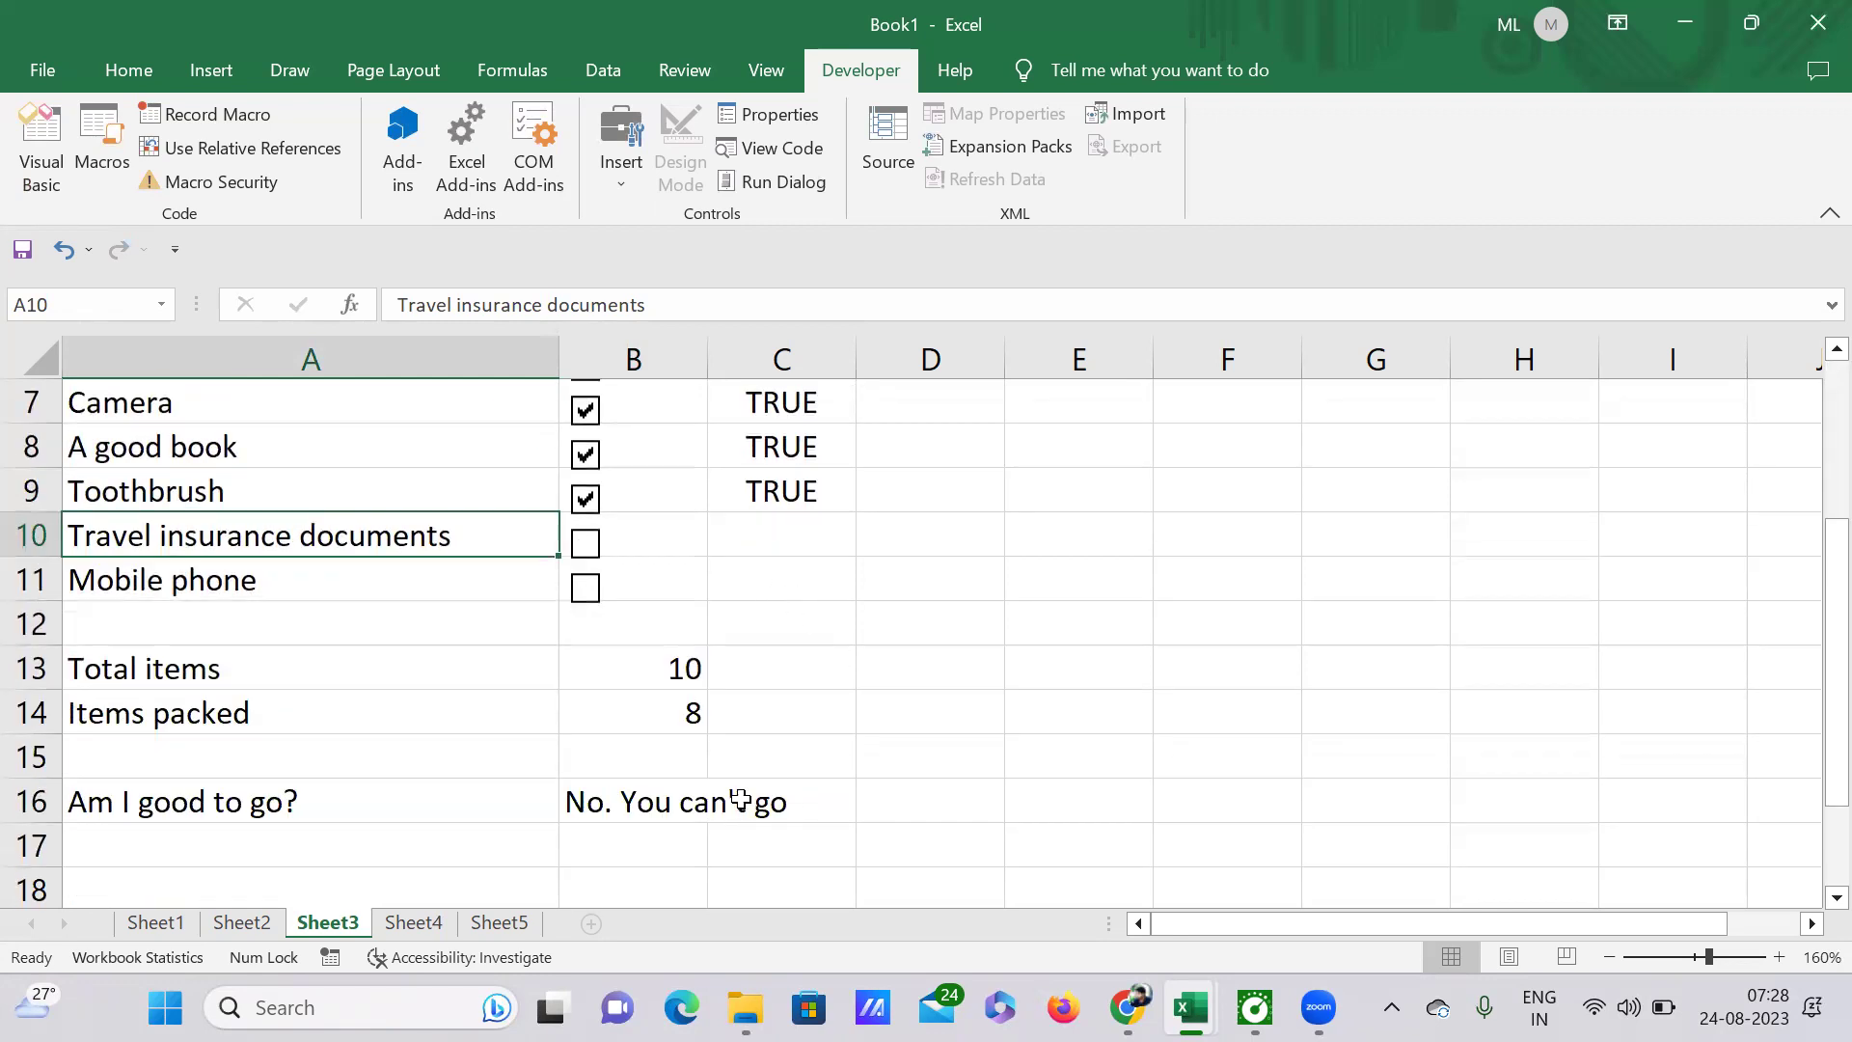